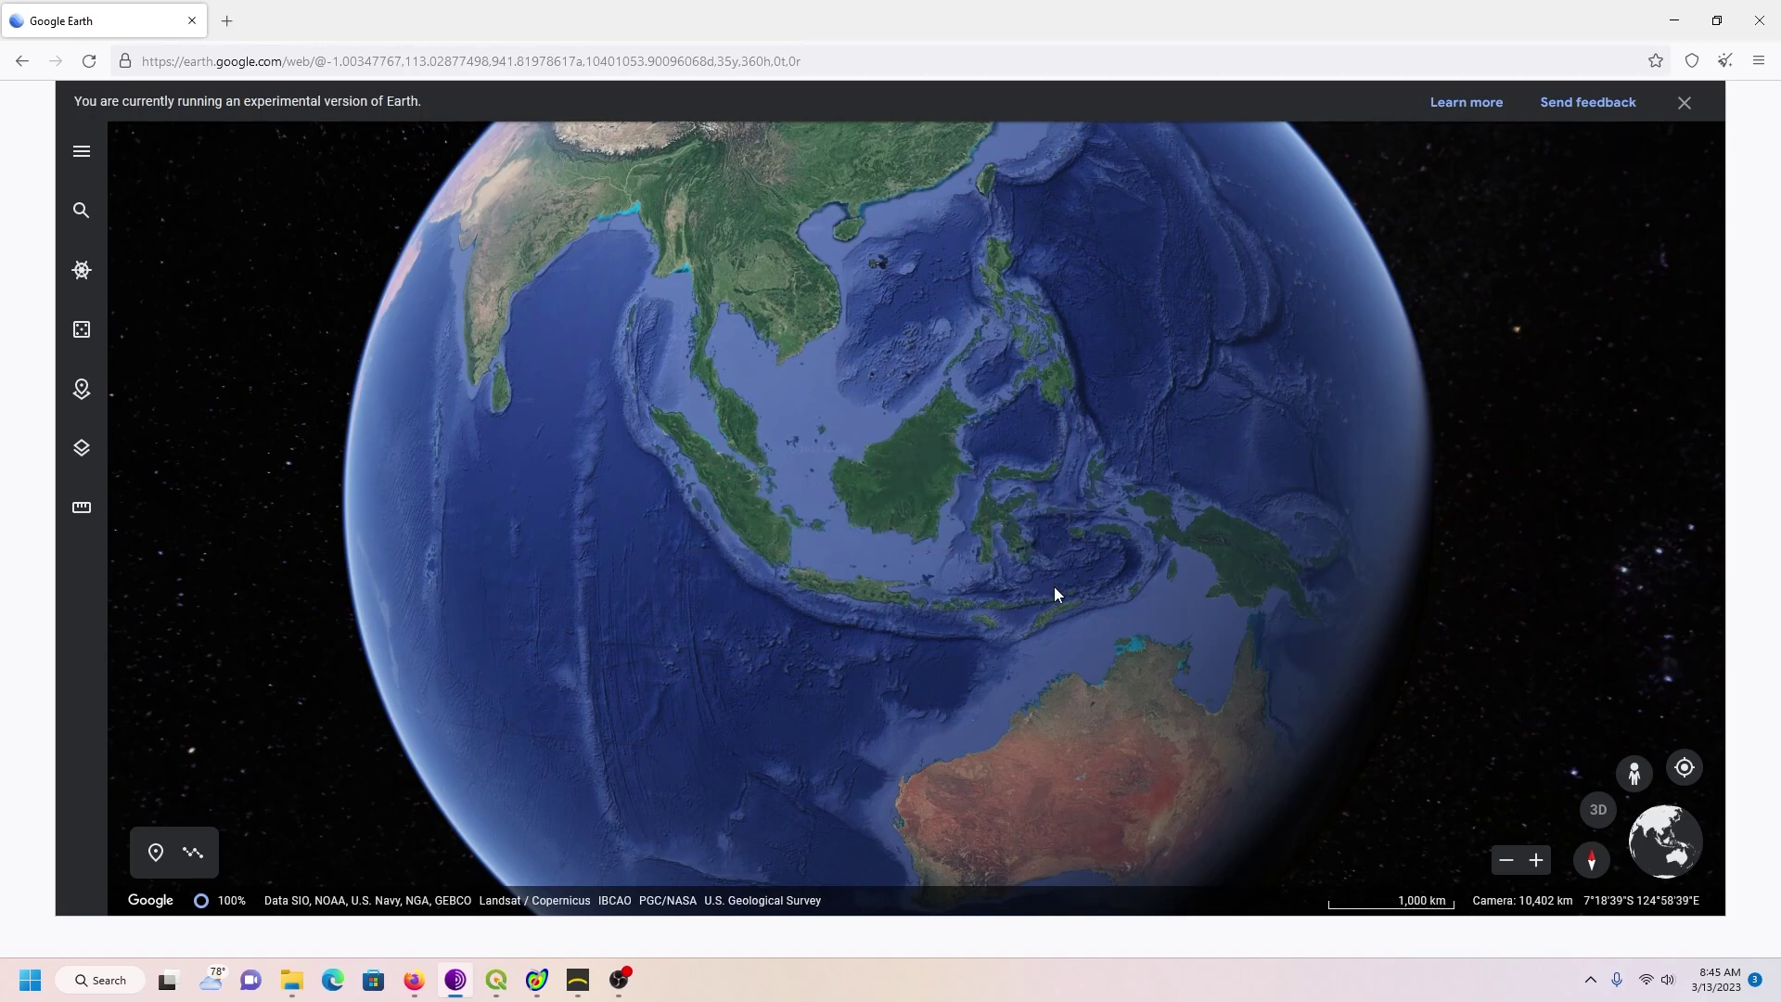
# Step: Zoom and pan the globe until western Java and the Sunda Strait fill the view
pyautogui.scroll(5, 1017, 627)
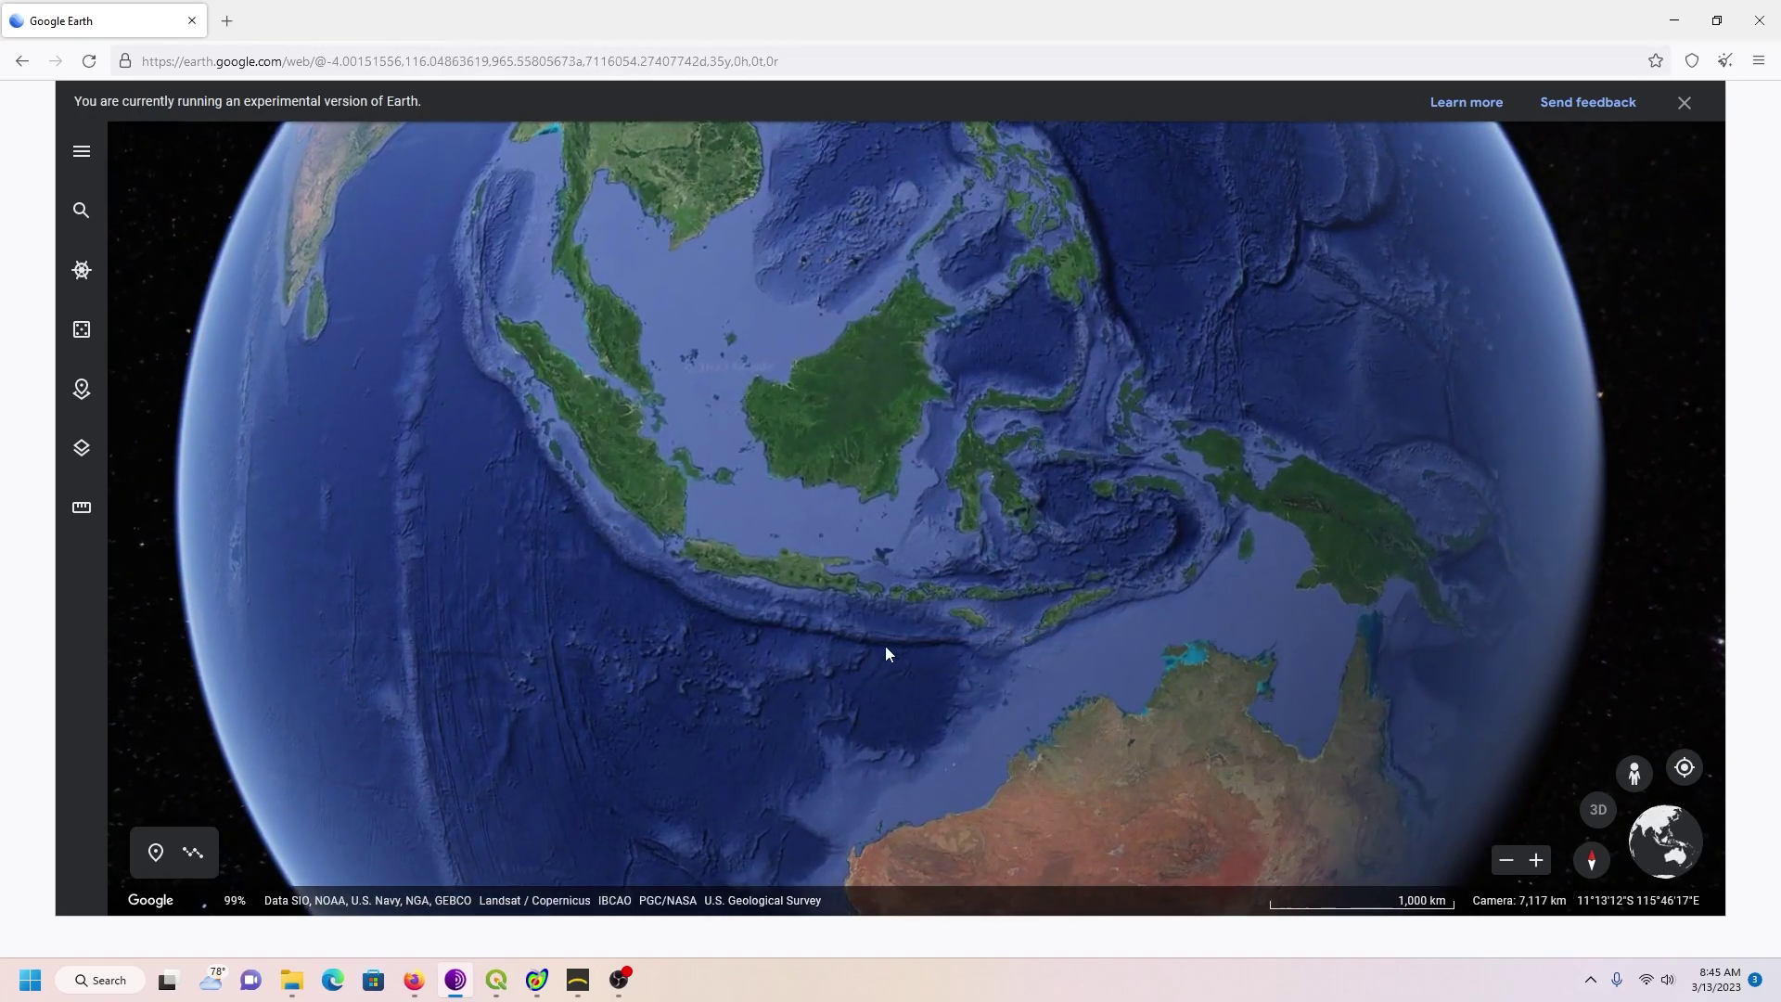
pyautogui.moveTo(1020, 646); pyautogui.dragTo(950, 647)
pyautogui.scroll(5, 949, 637)
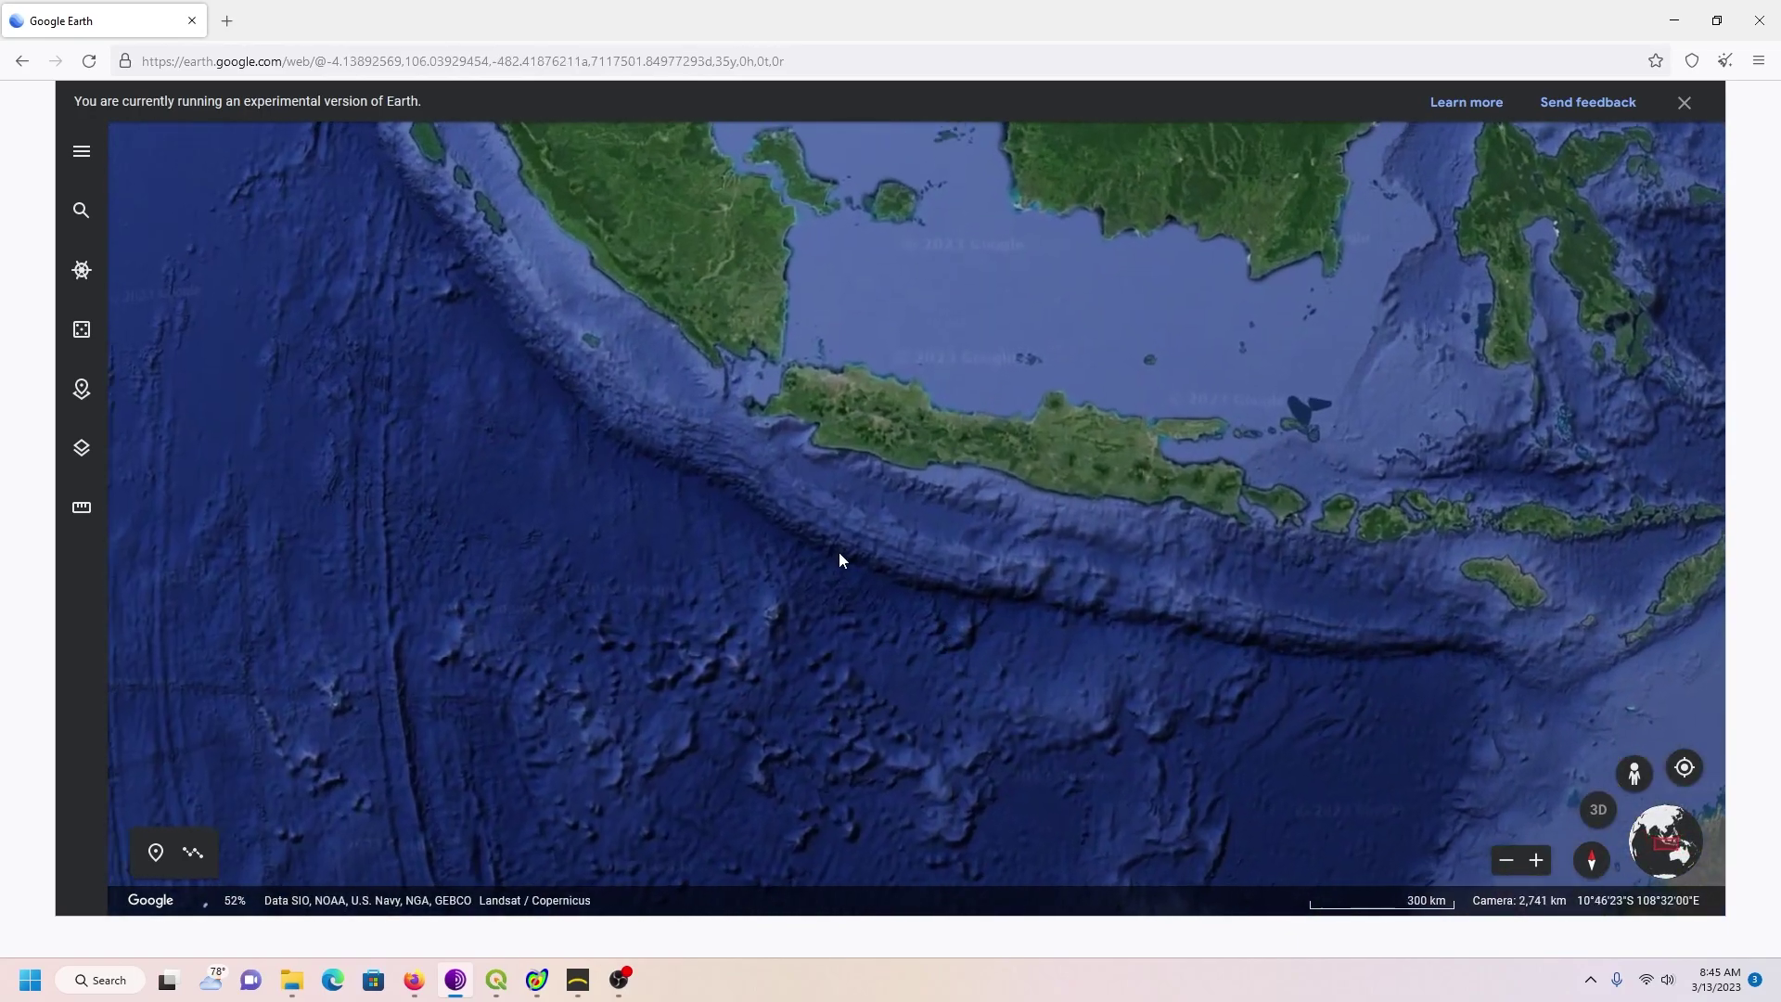
pyautogui.moveTo(838, 559); pyautogui.dragTo(960, 736)
pyautogui.scroll(3, 970, 724)
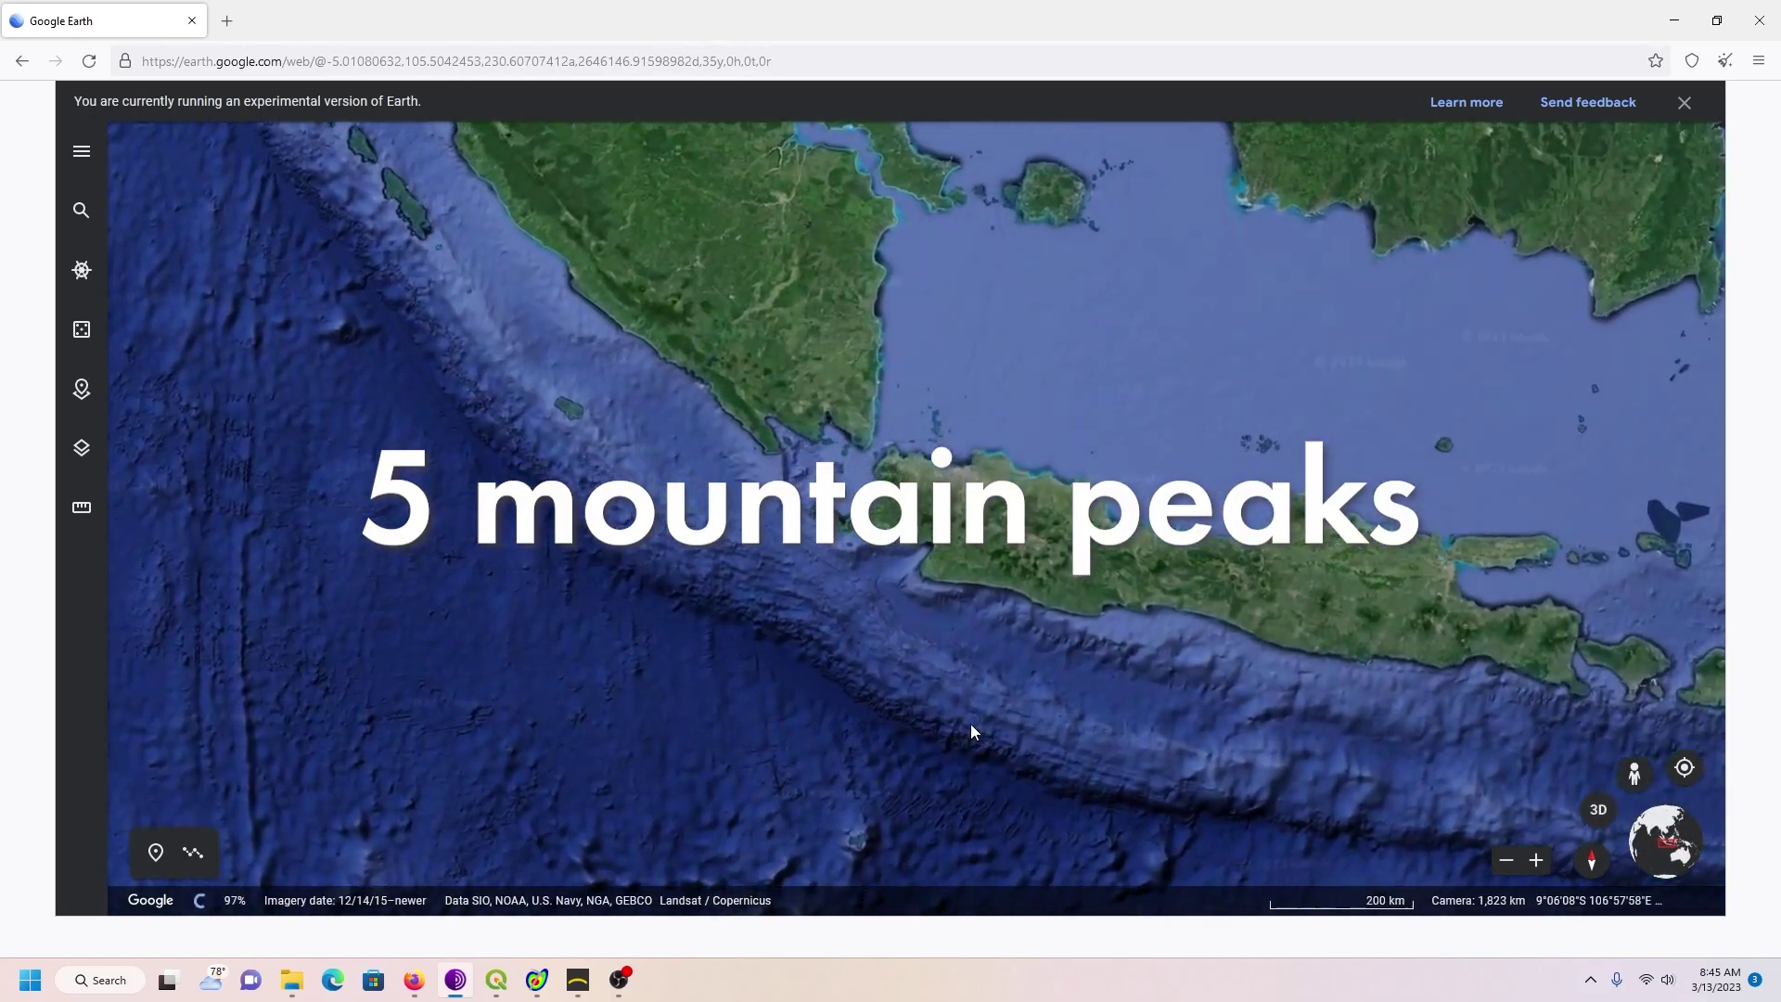
pyautogui.scroll(3, 970, 723)
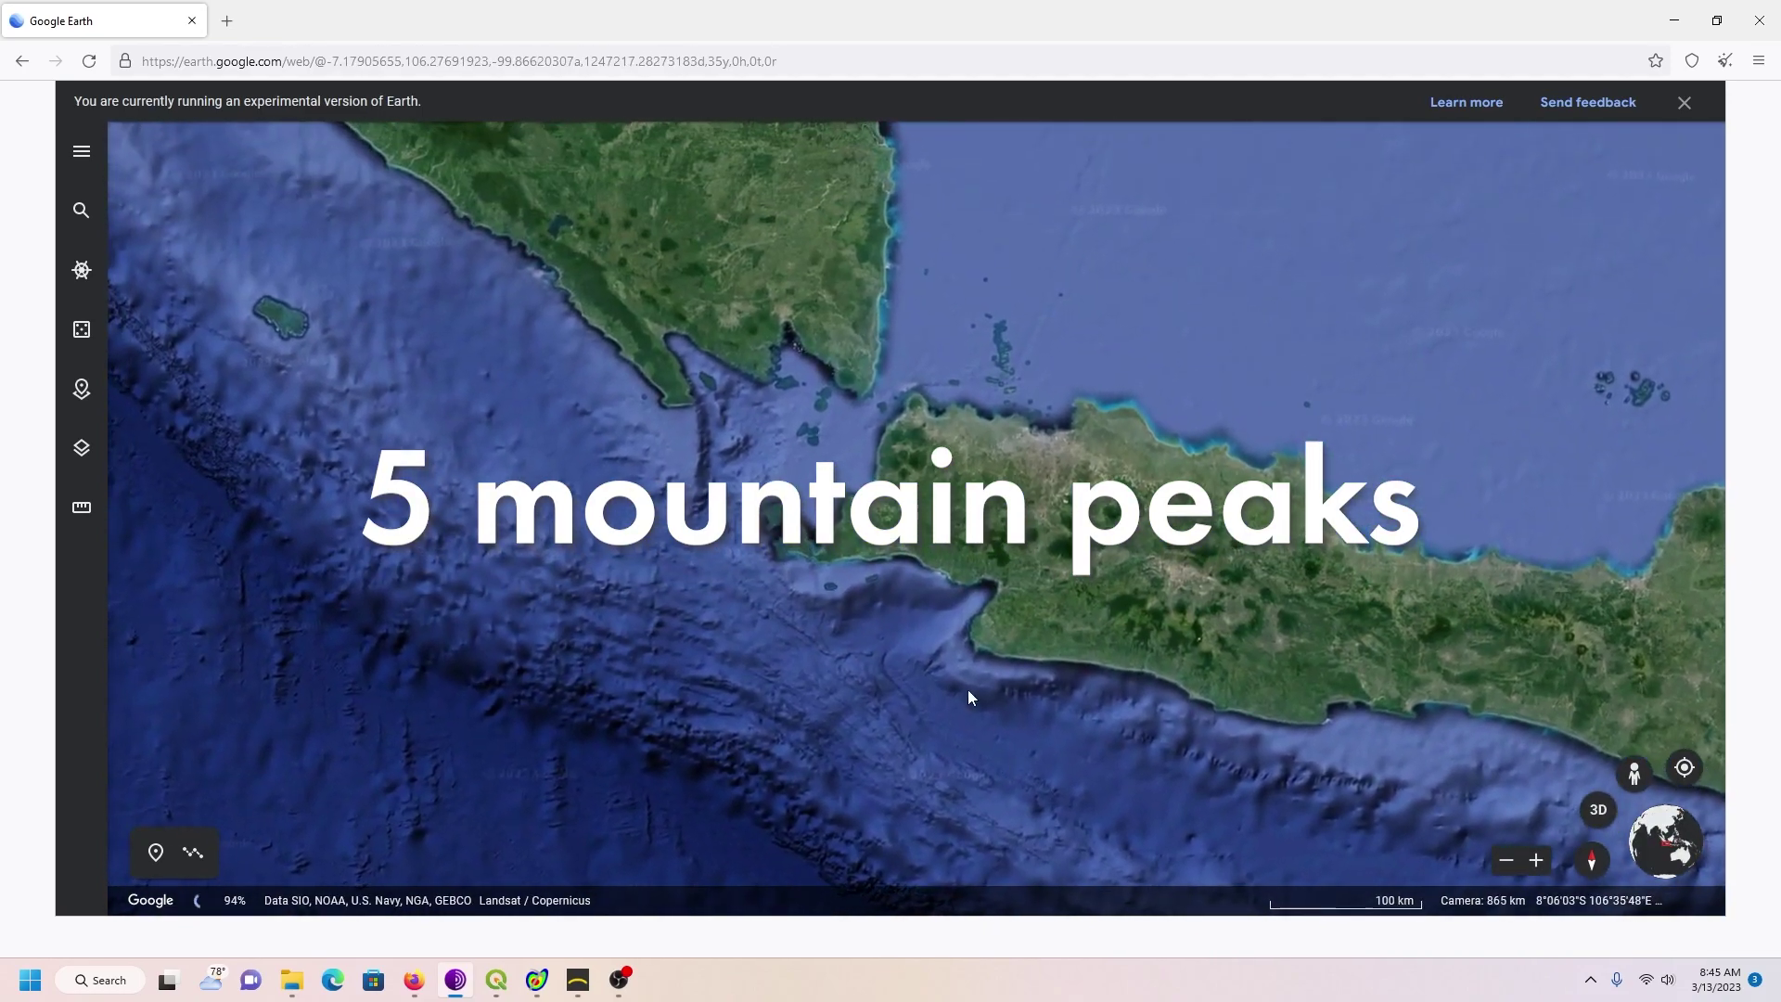
pyautogui.moveTo(959, 620); pyautogui.dragTo(977, 685)
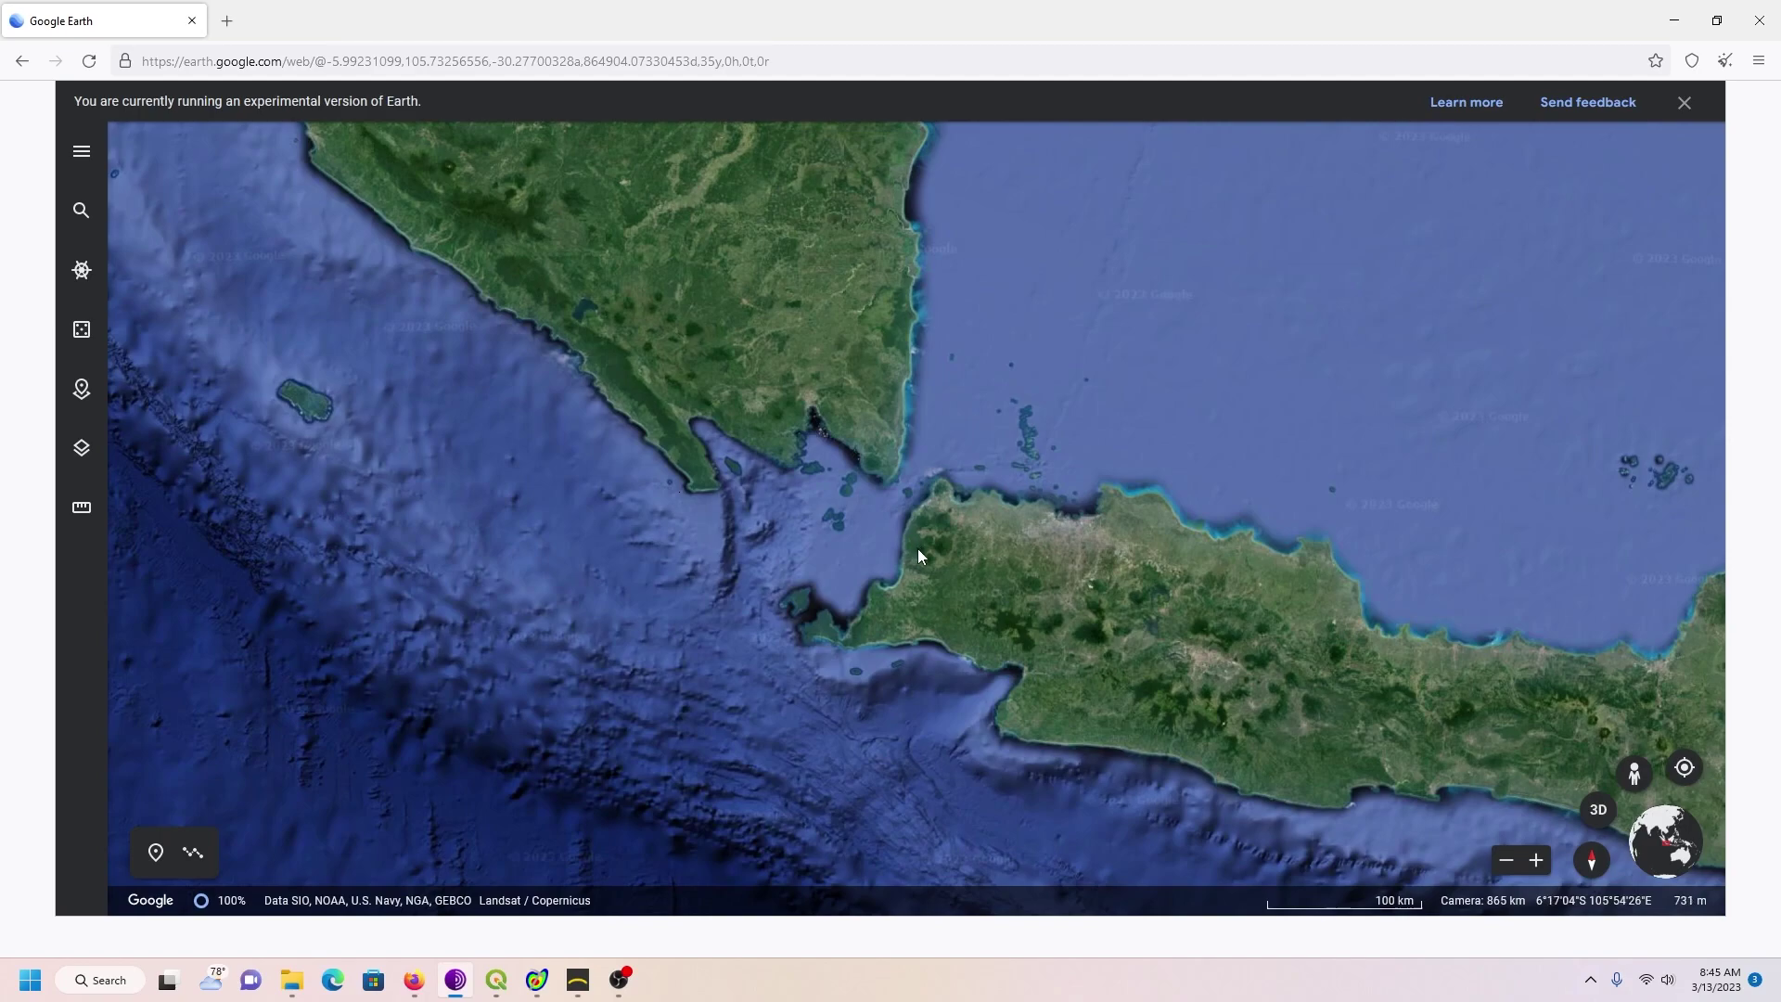
pyautogui.scroll(5, 920, 549)
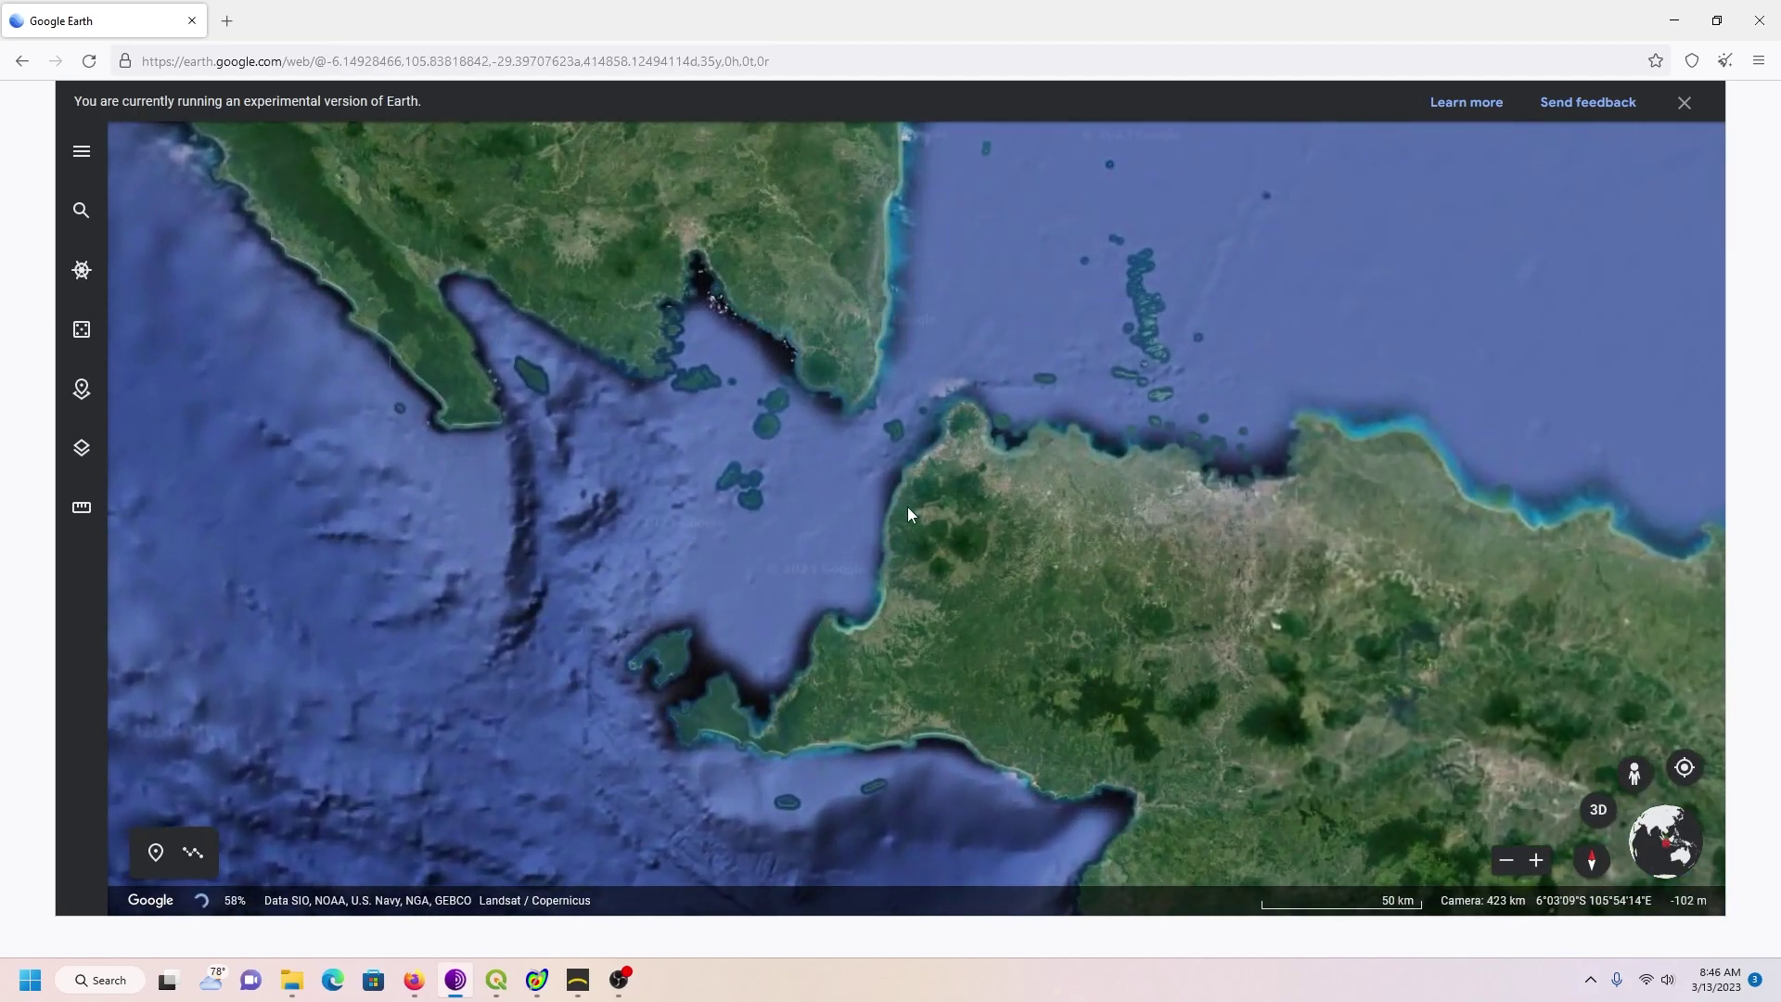
# Step: Tilt the map into 3D and zoom in on western Java
pyautogui.click(1597, 809)
pyautogui.scroll(5, 519, 647)
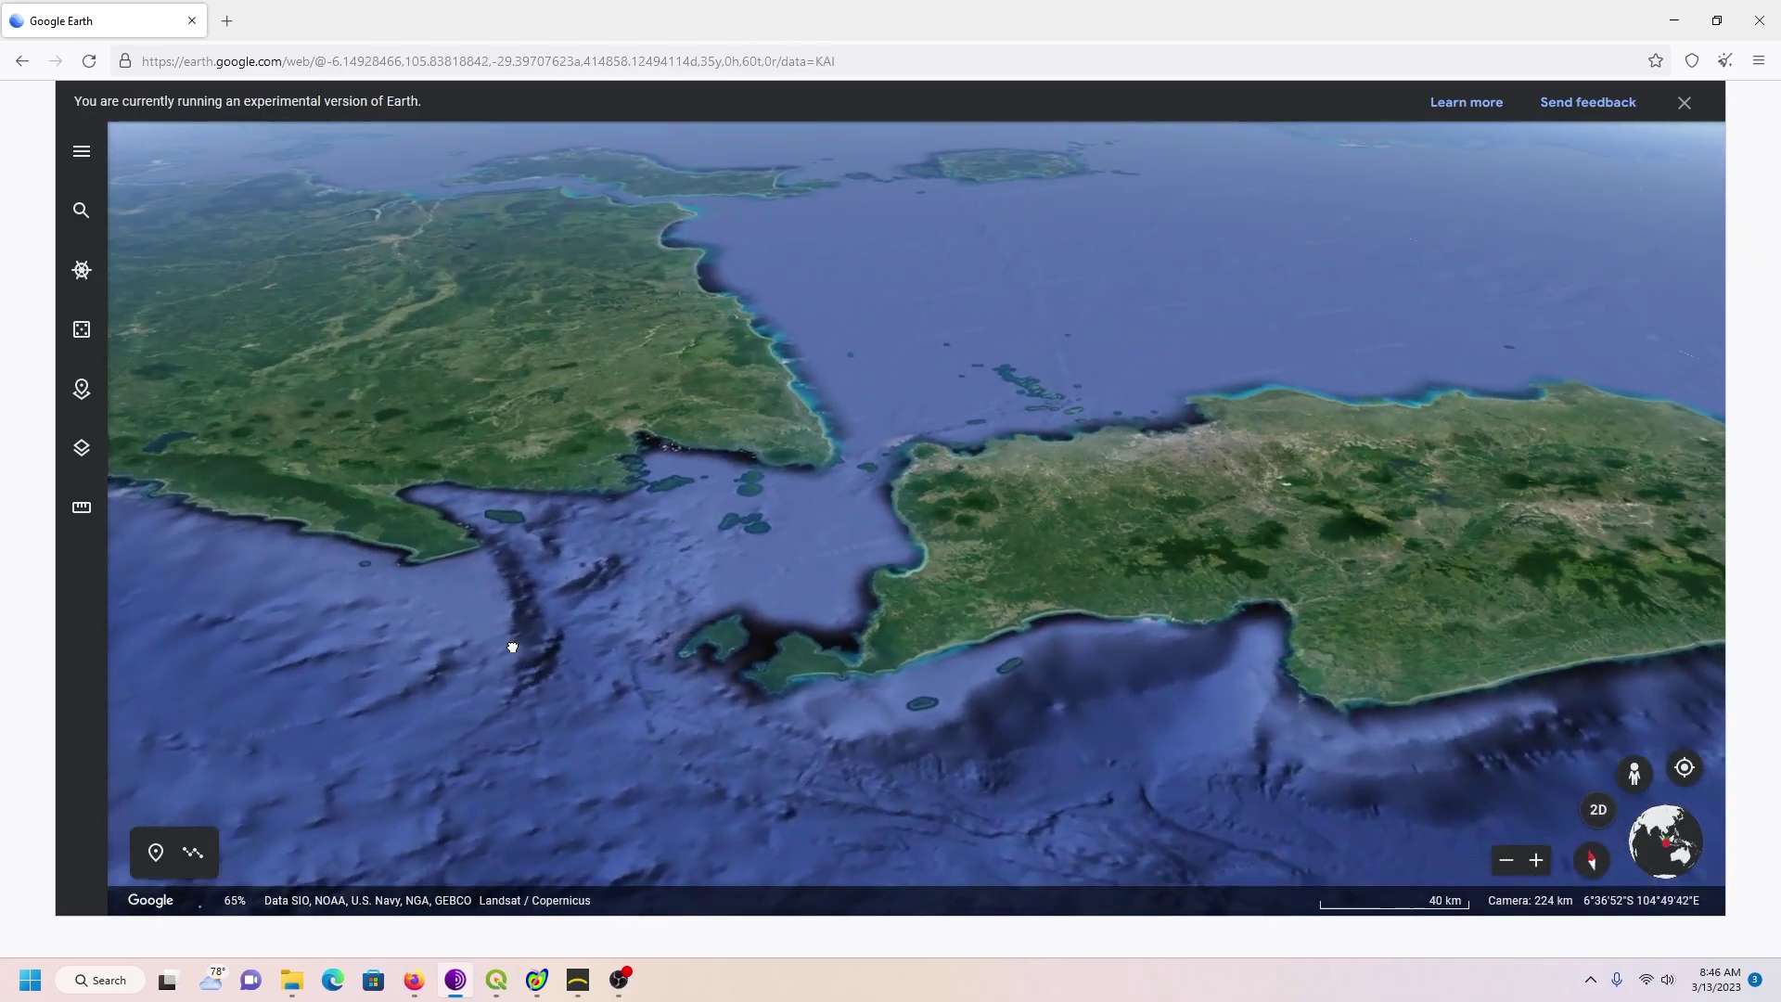
pyautogui.scroll(5, 1205, 620)
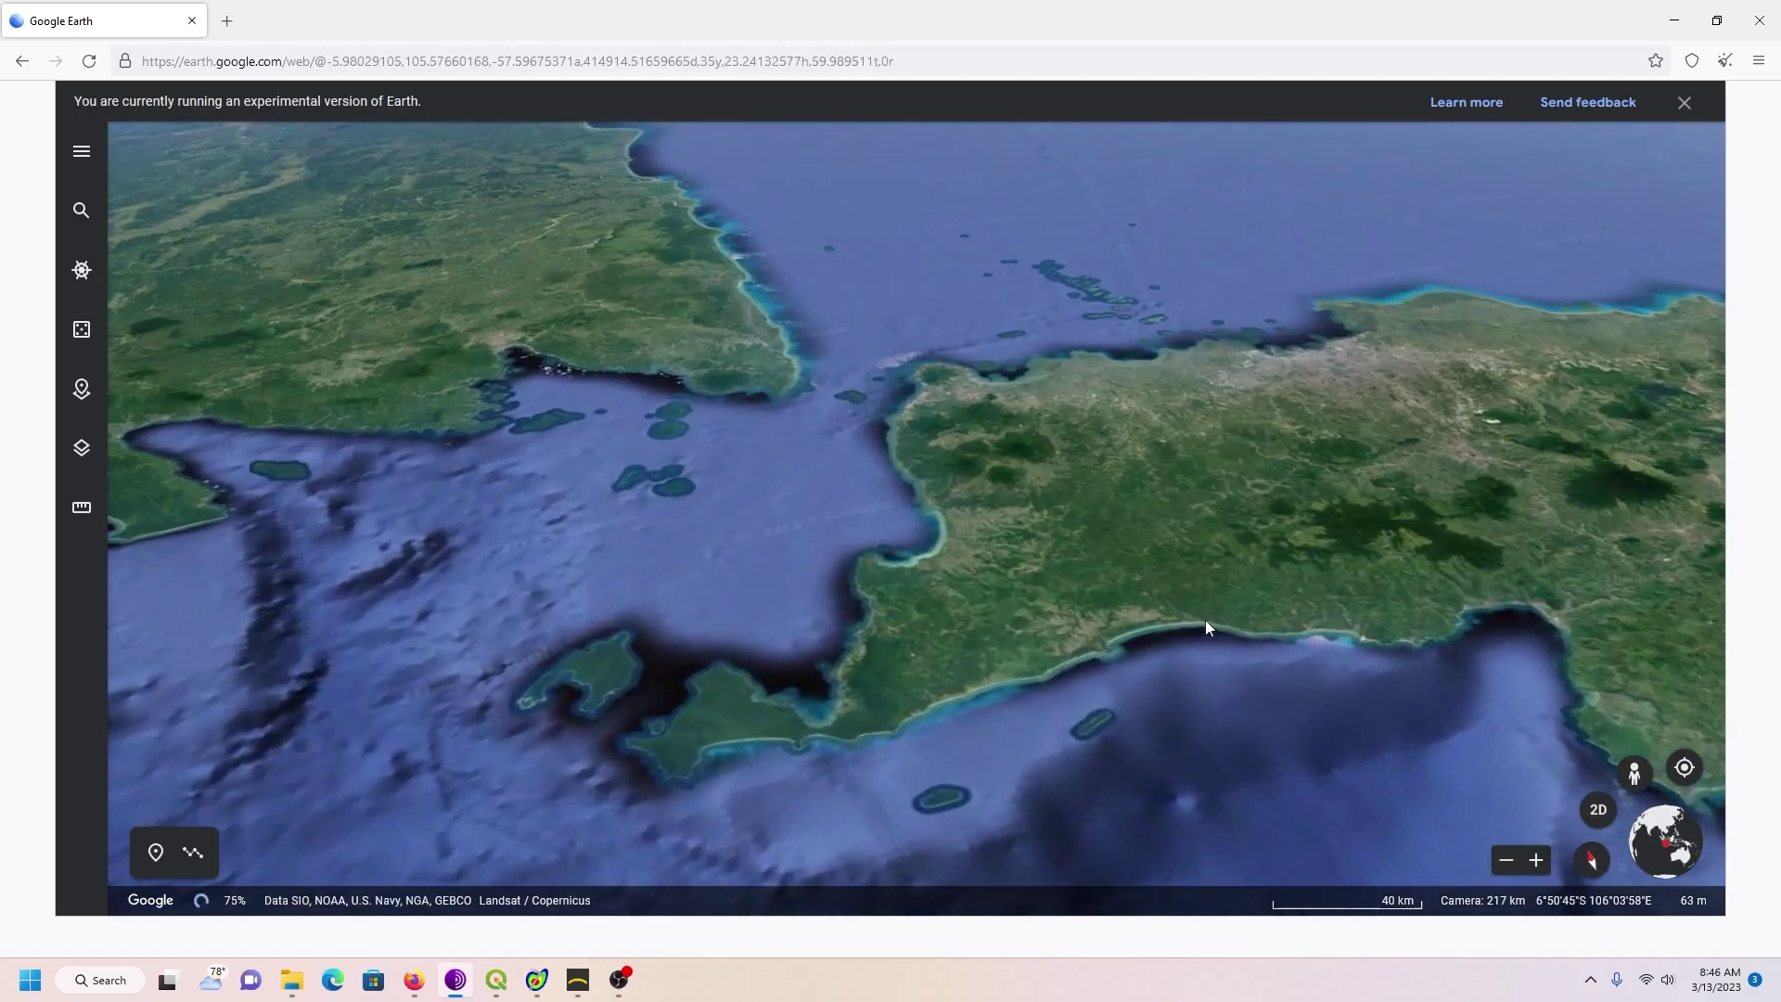
pyautogui.scroll(3, 842, 598)
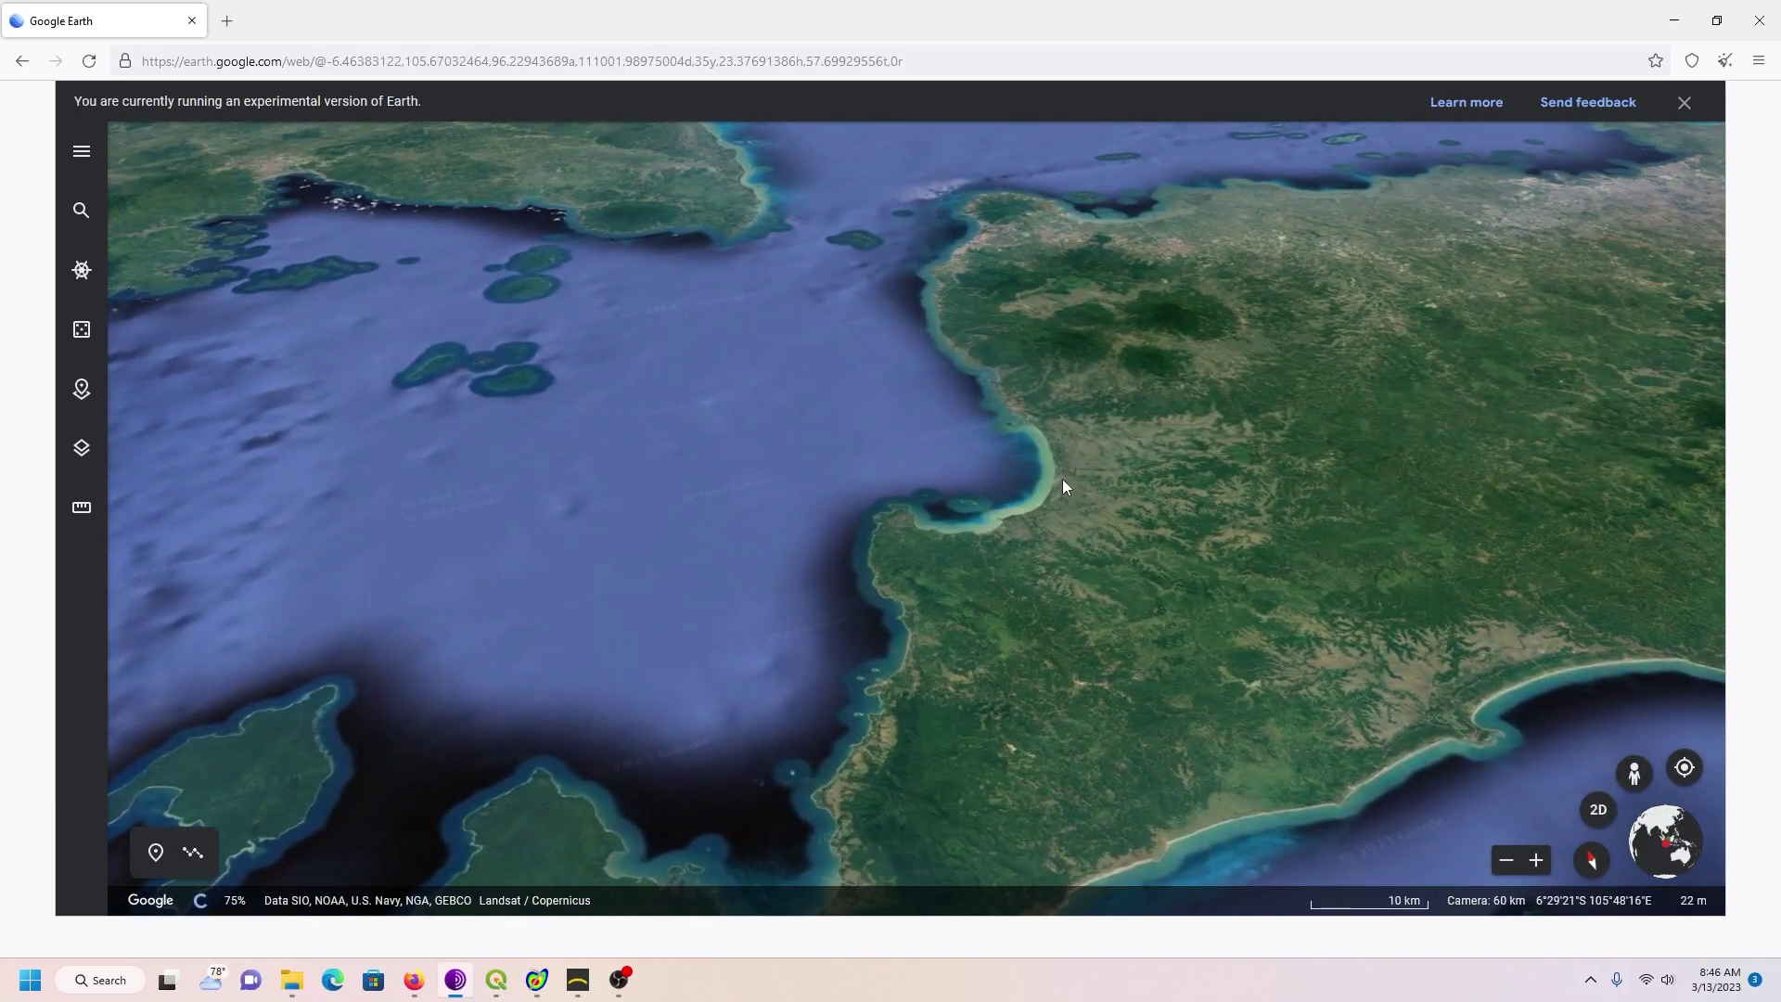
# Step: Return to a flat 2D view, zoom out and centre the Sunda Strait between Sumatra and Java
pyautogui.click(1592, 811)
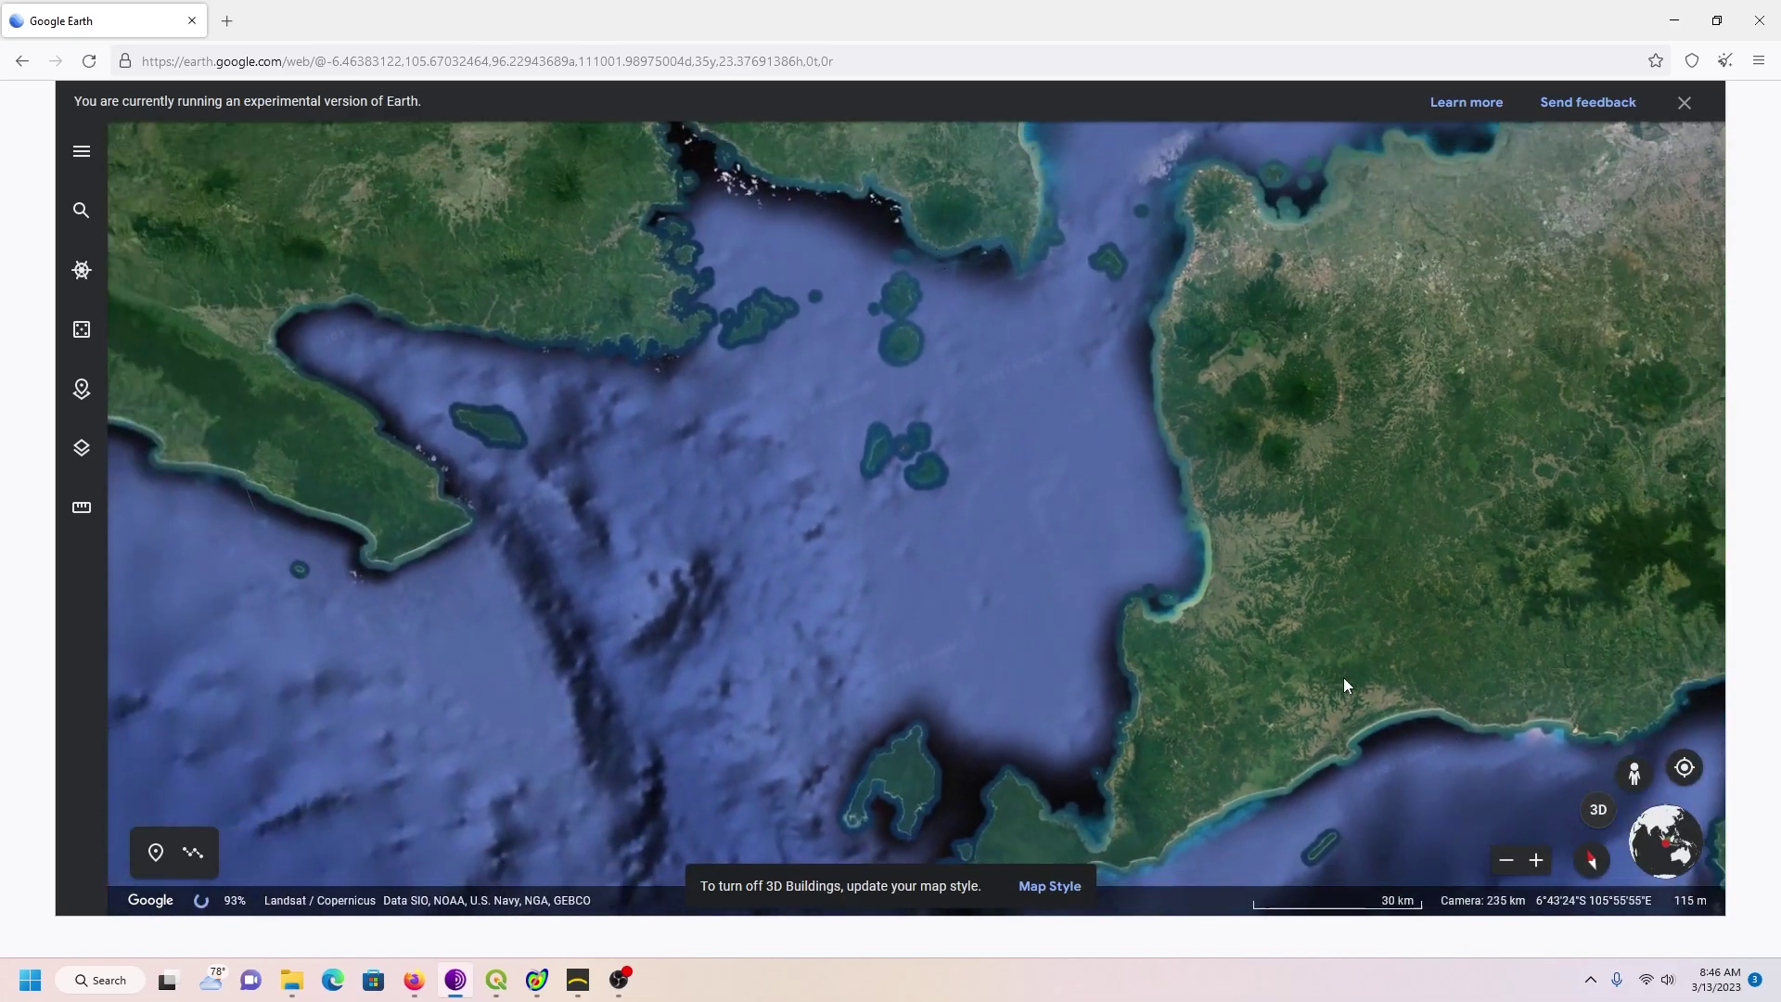
pyautogui.scroll(-5, 1343, 677)
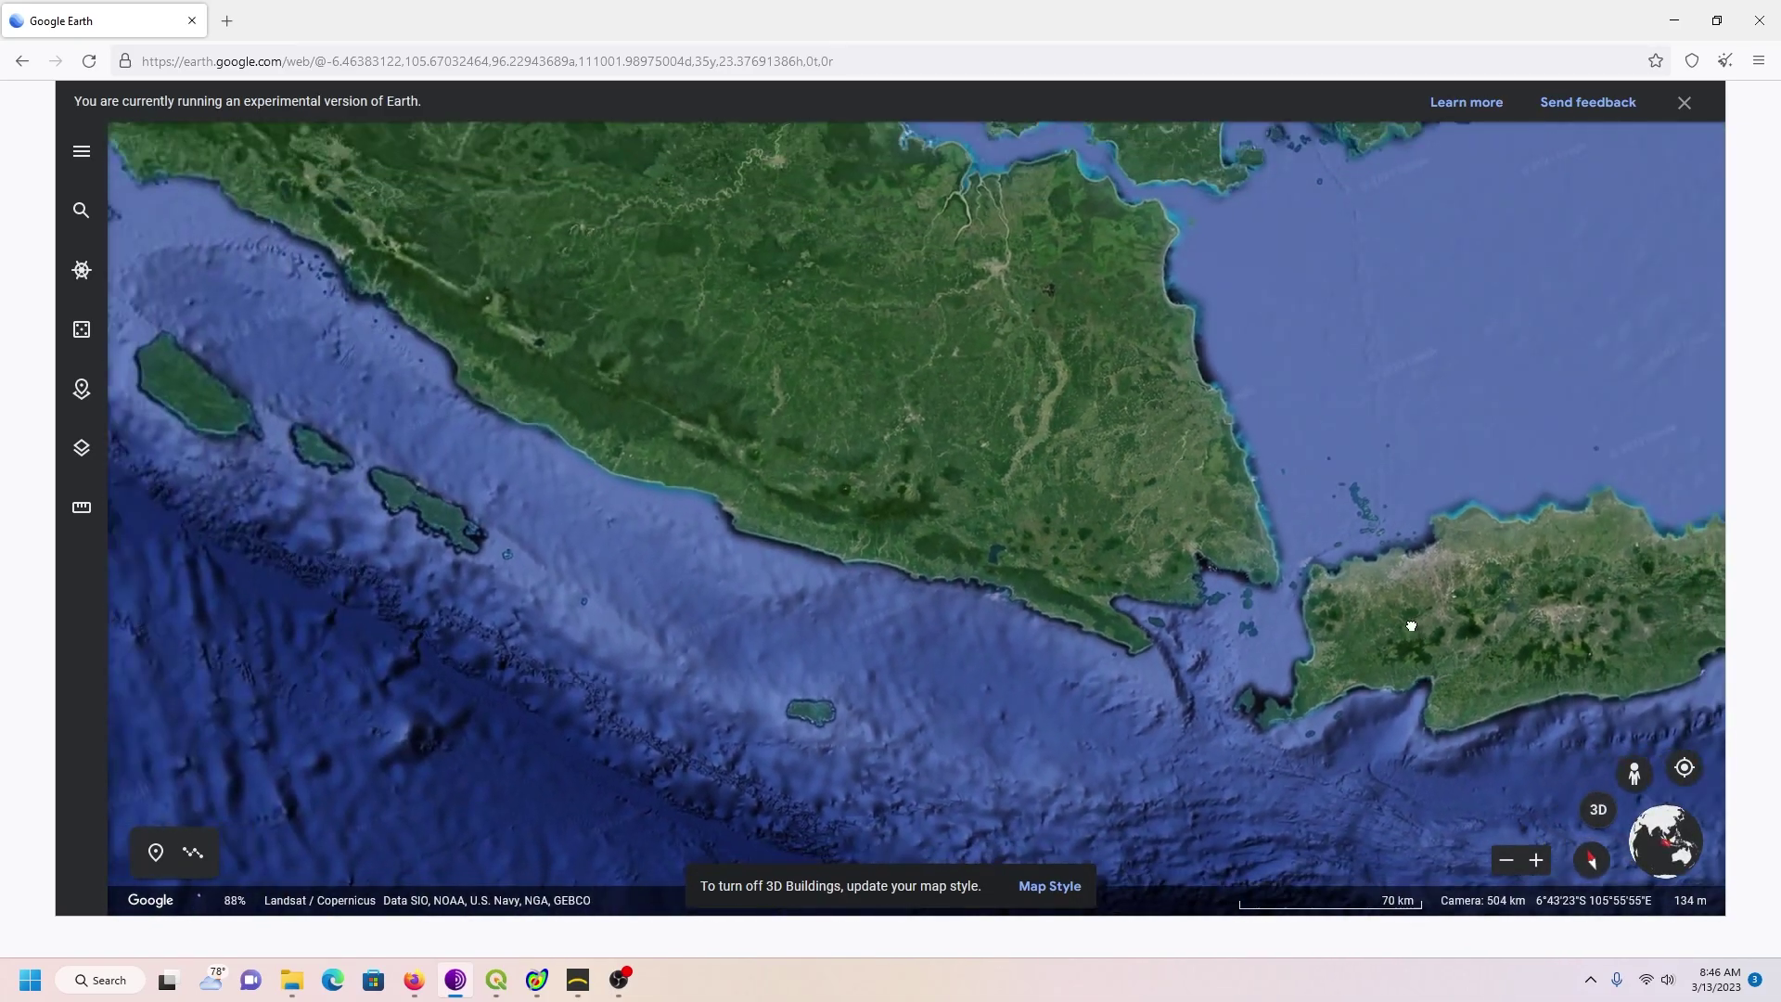
pyautogui.moveTo(1404, 626); pyautogui.dragTo(1127, 631)
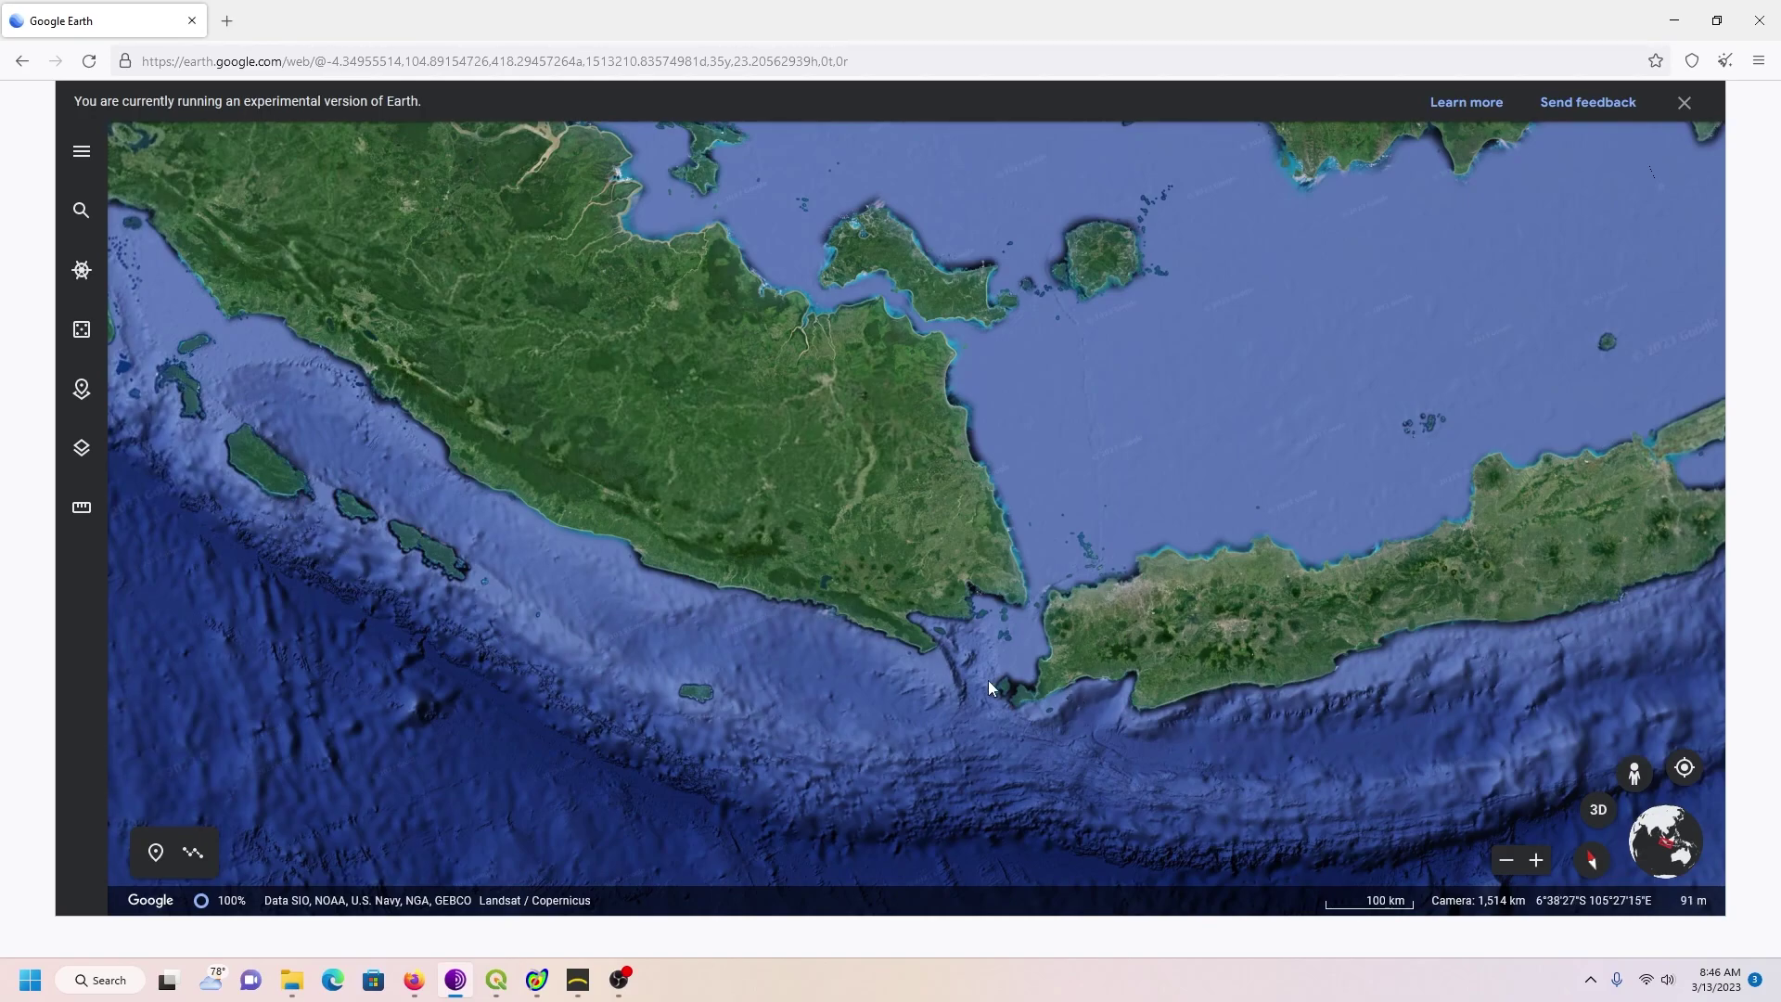
pyautogui.moveTo(988, 681); pyautogui.dragTo(882, 661)
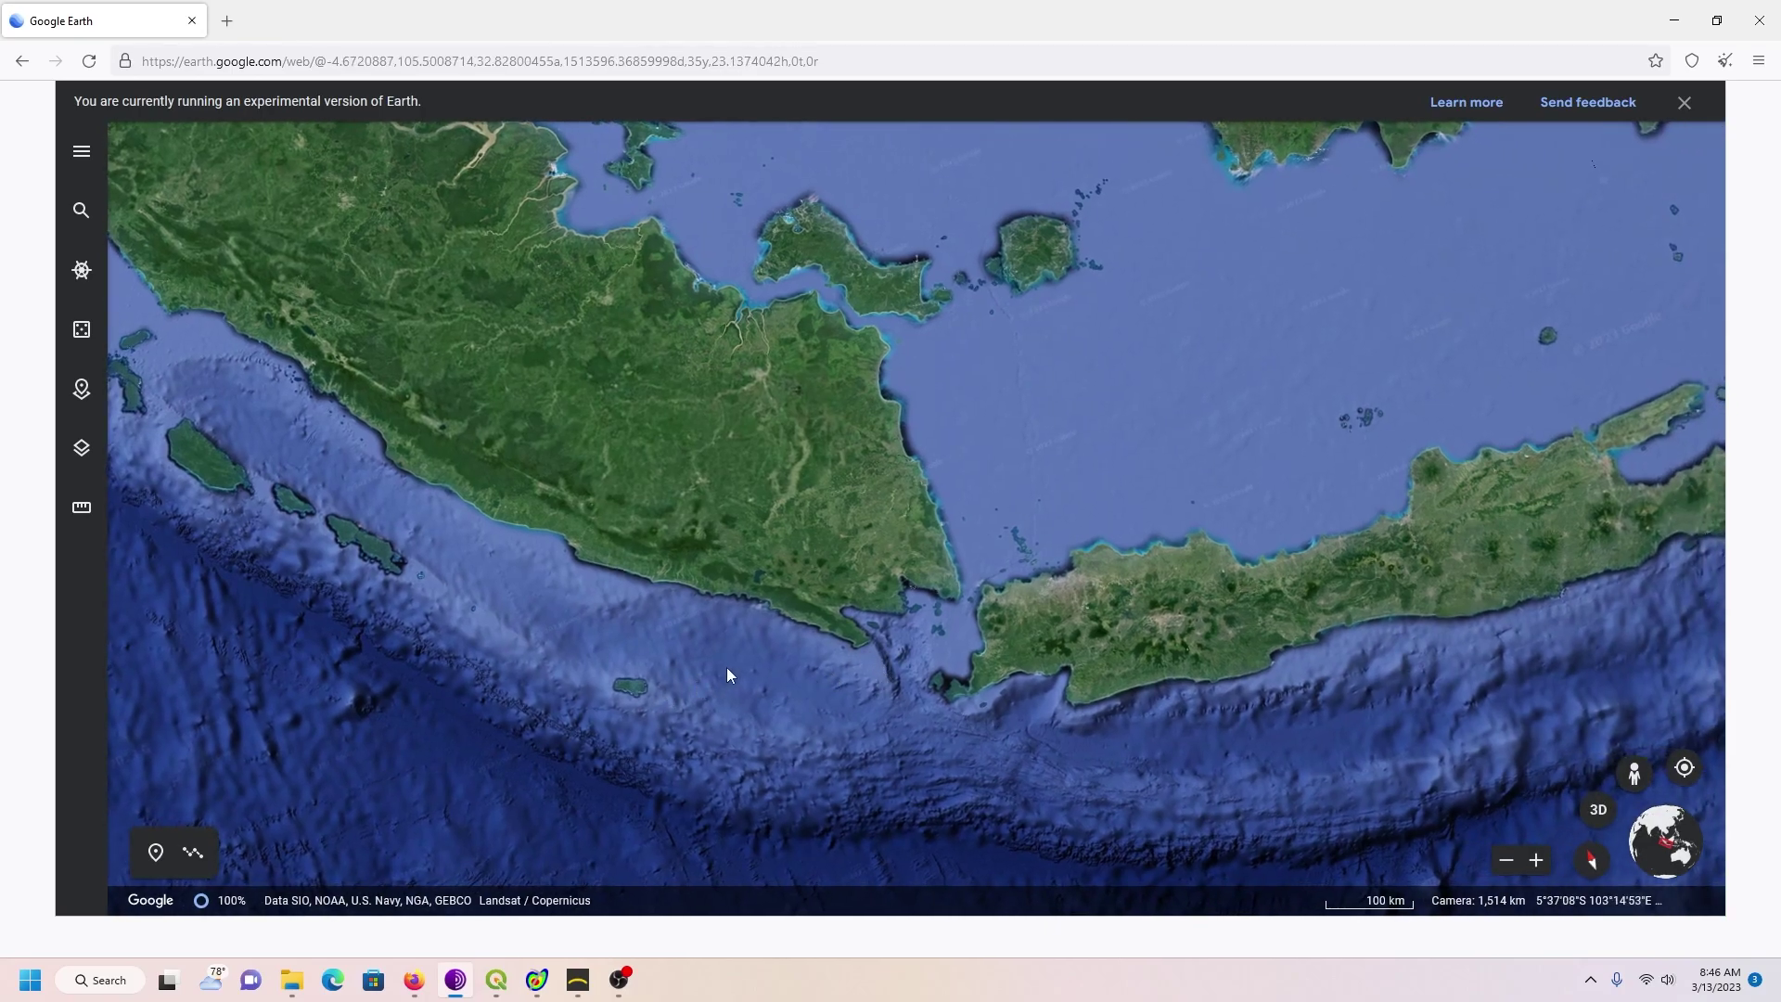
# Step: Bring up QGIS and look through its Web, Plugins and Raster menus without choosing anything
pyautogui.click(413, 980)
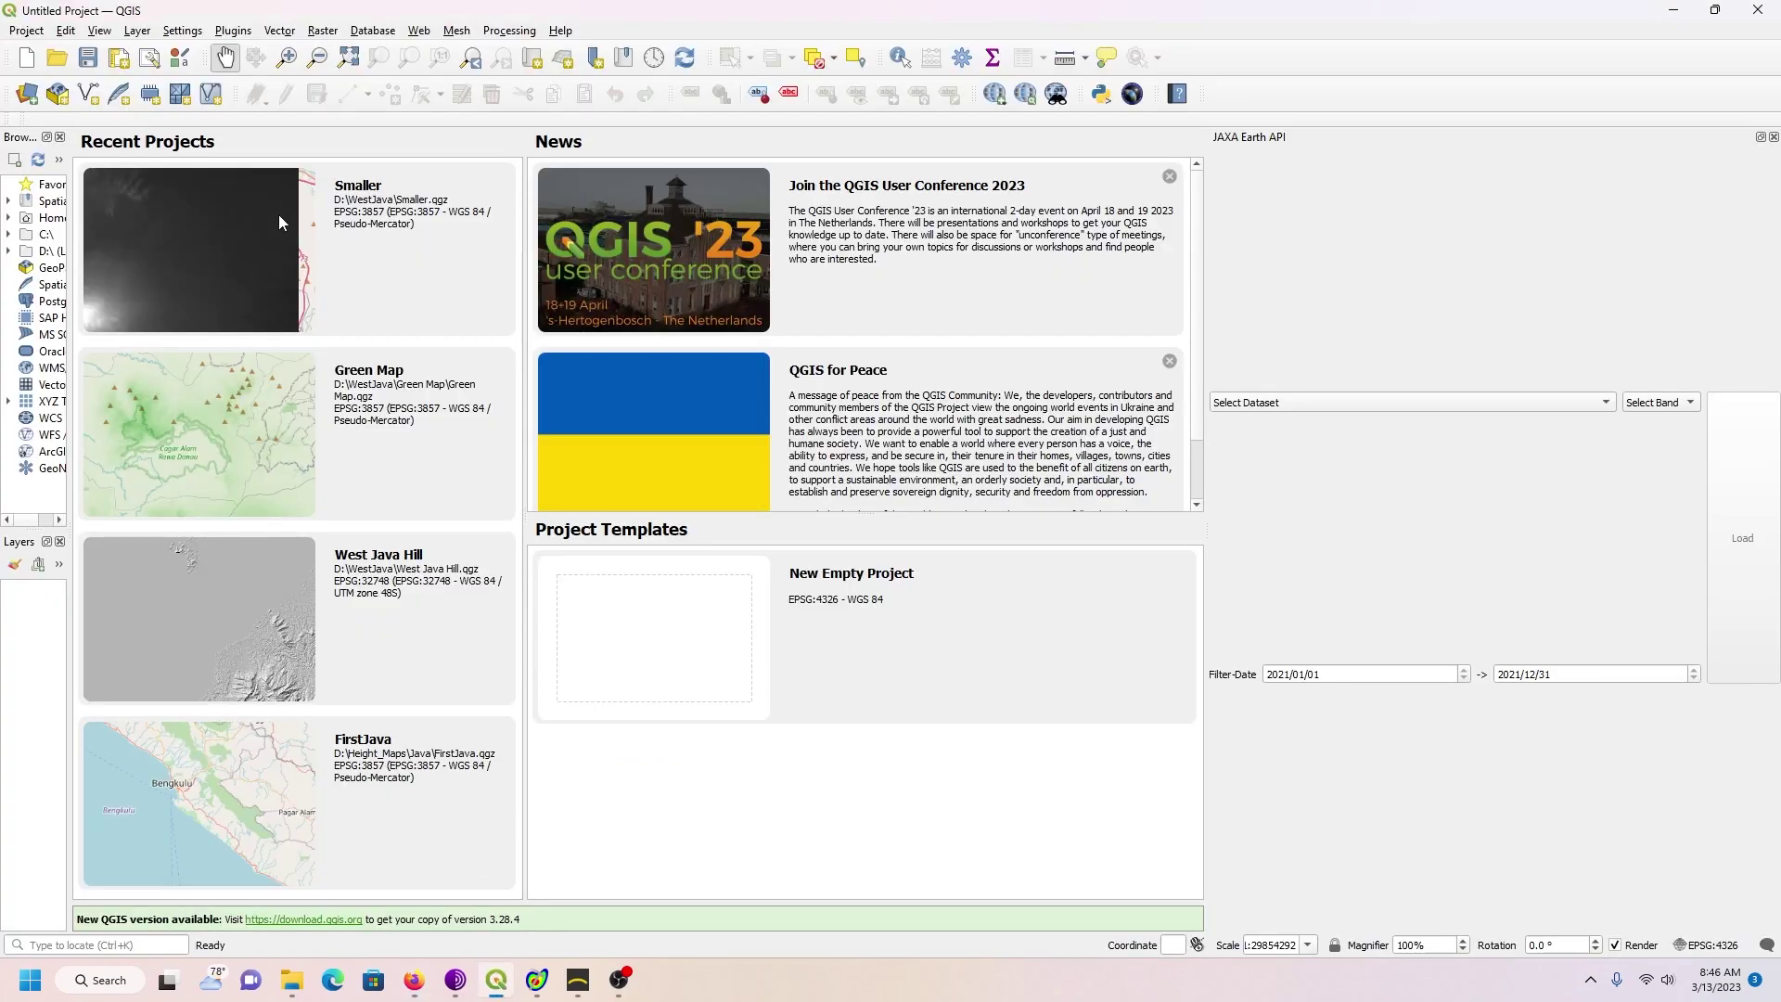
pyautogui.click(419, 32)
pyautogui.moveTo(436, 78)
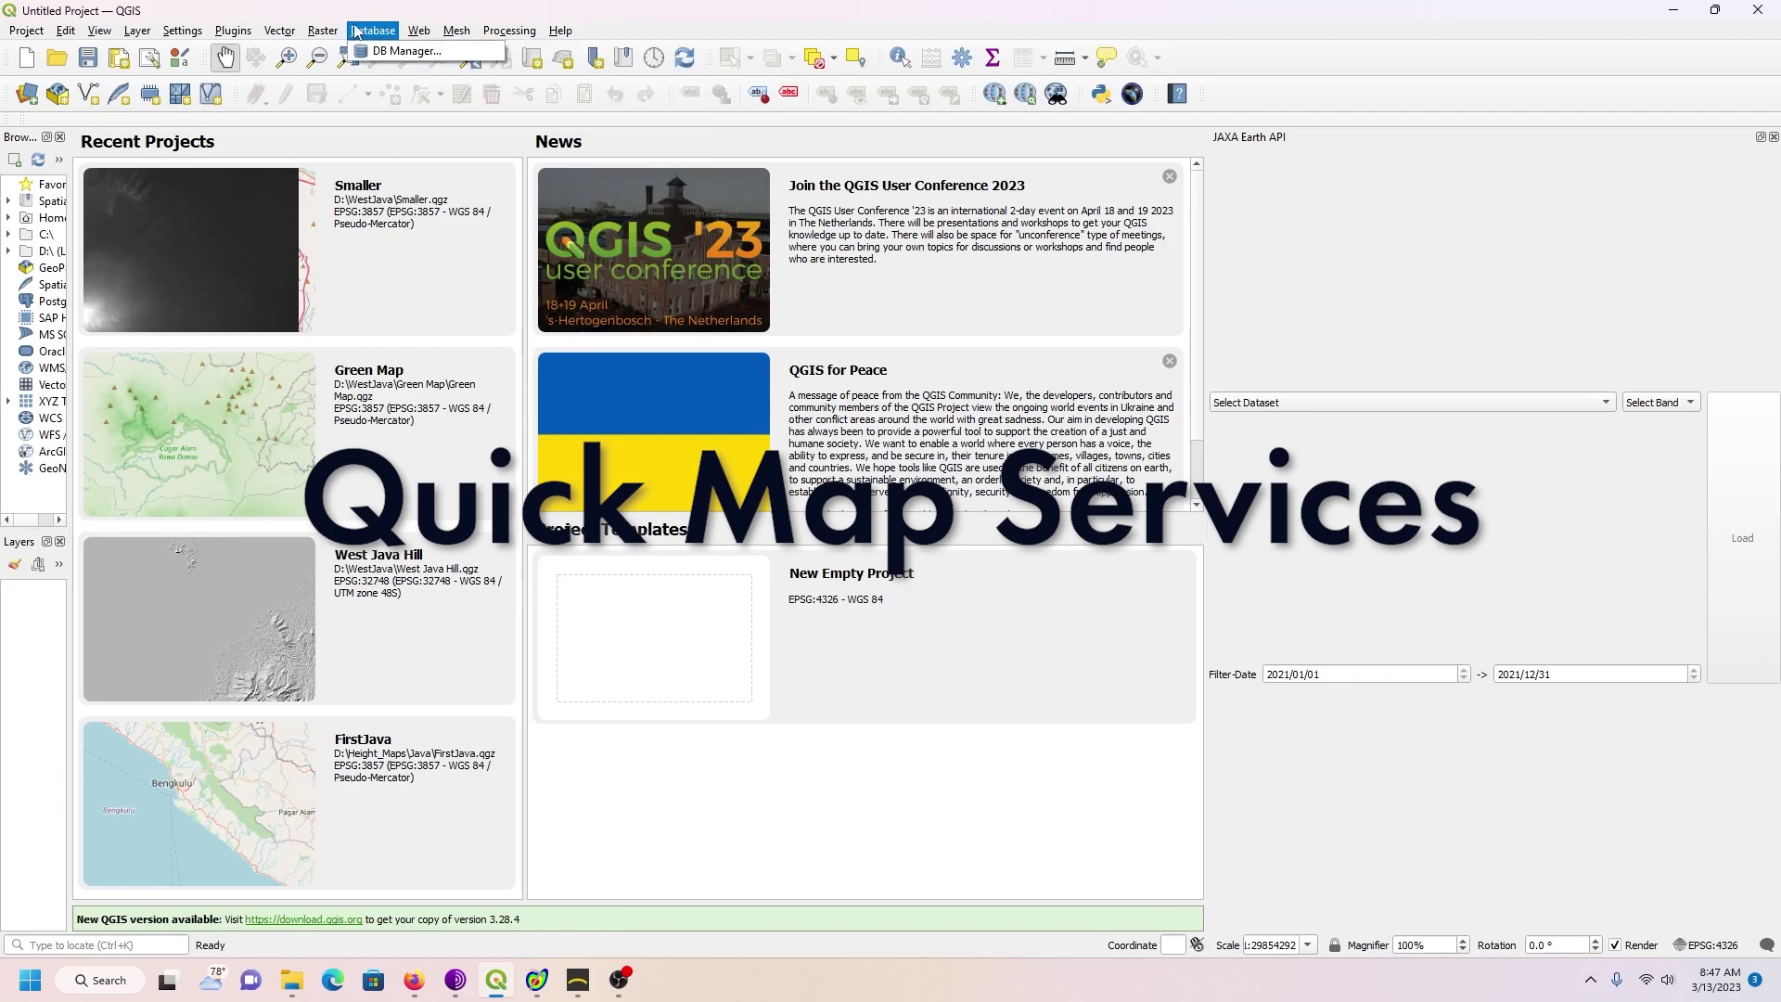
pyautogui.click(225, 33)
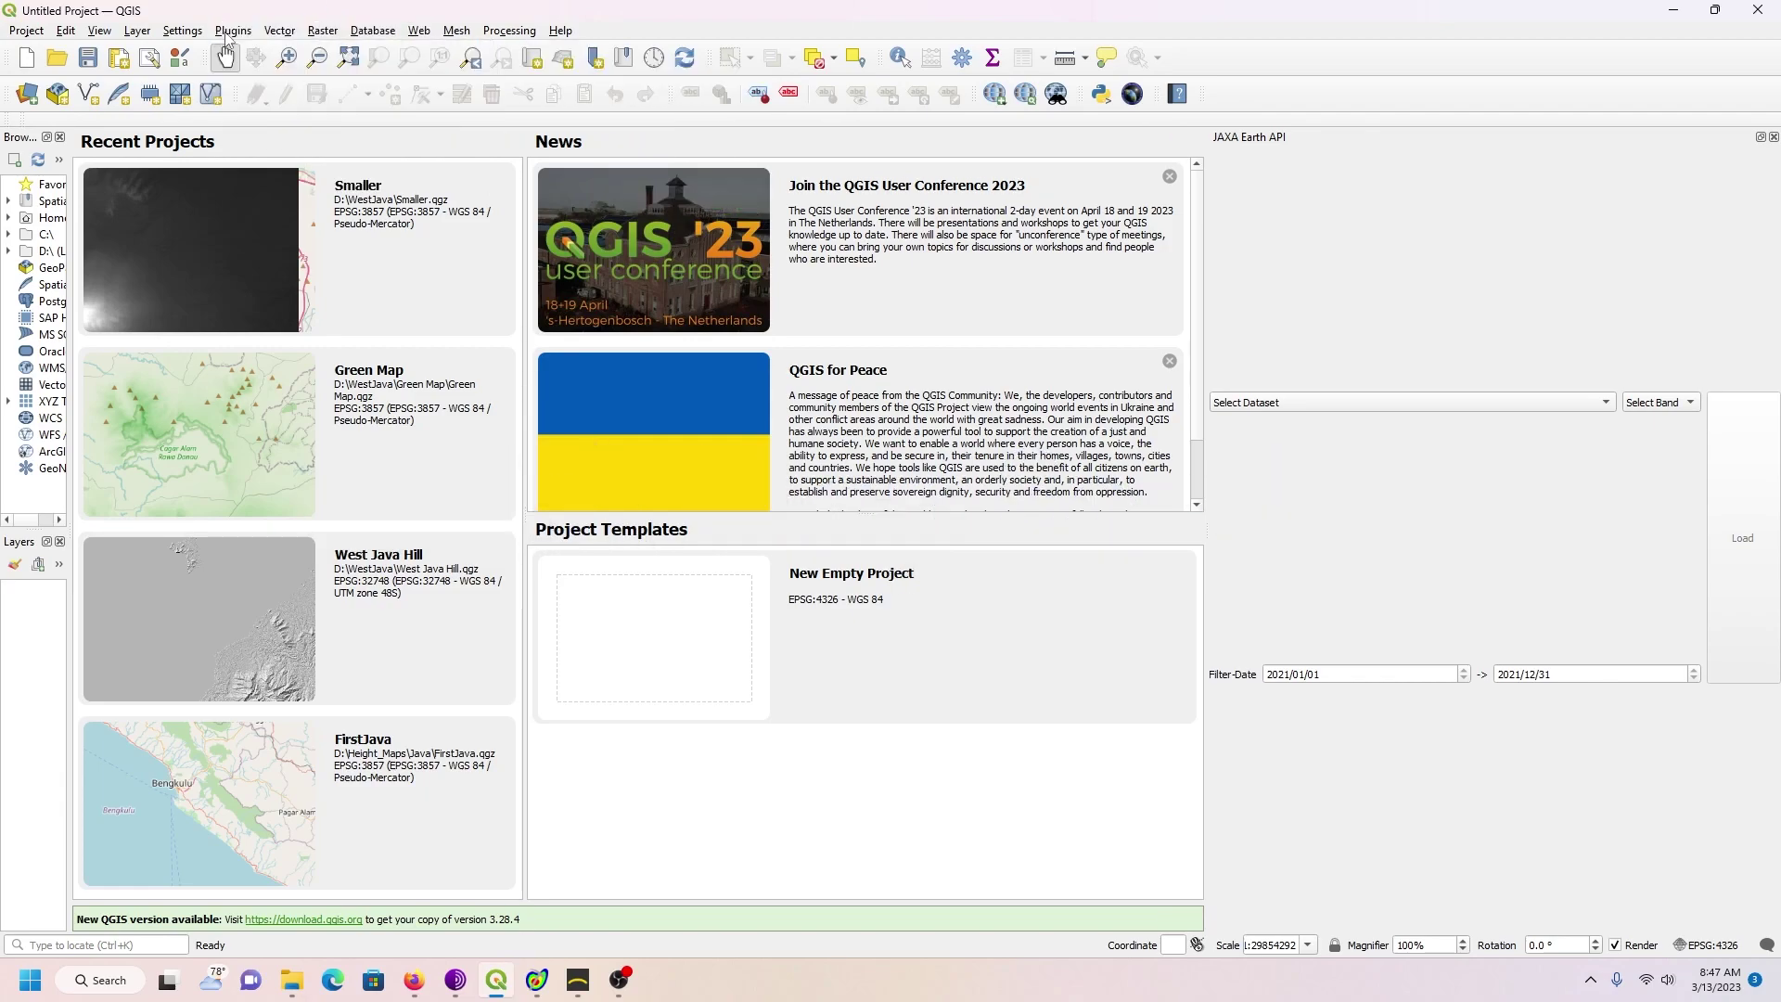
pyautogui.click(227, 34)
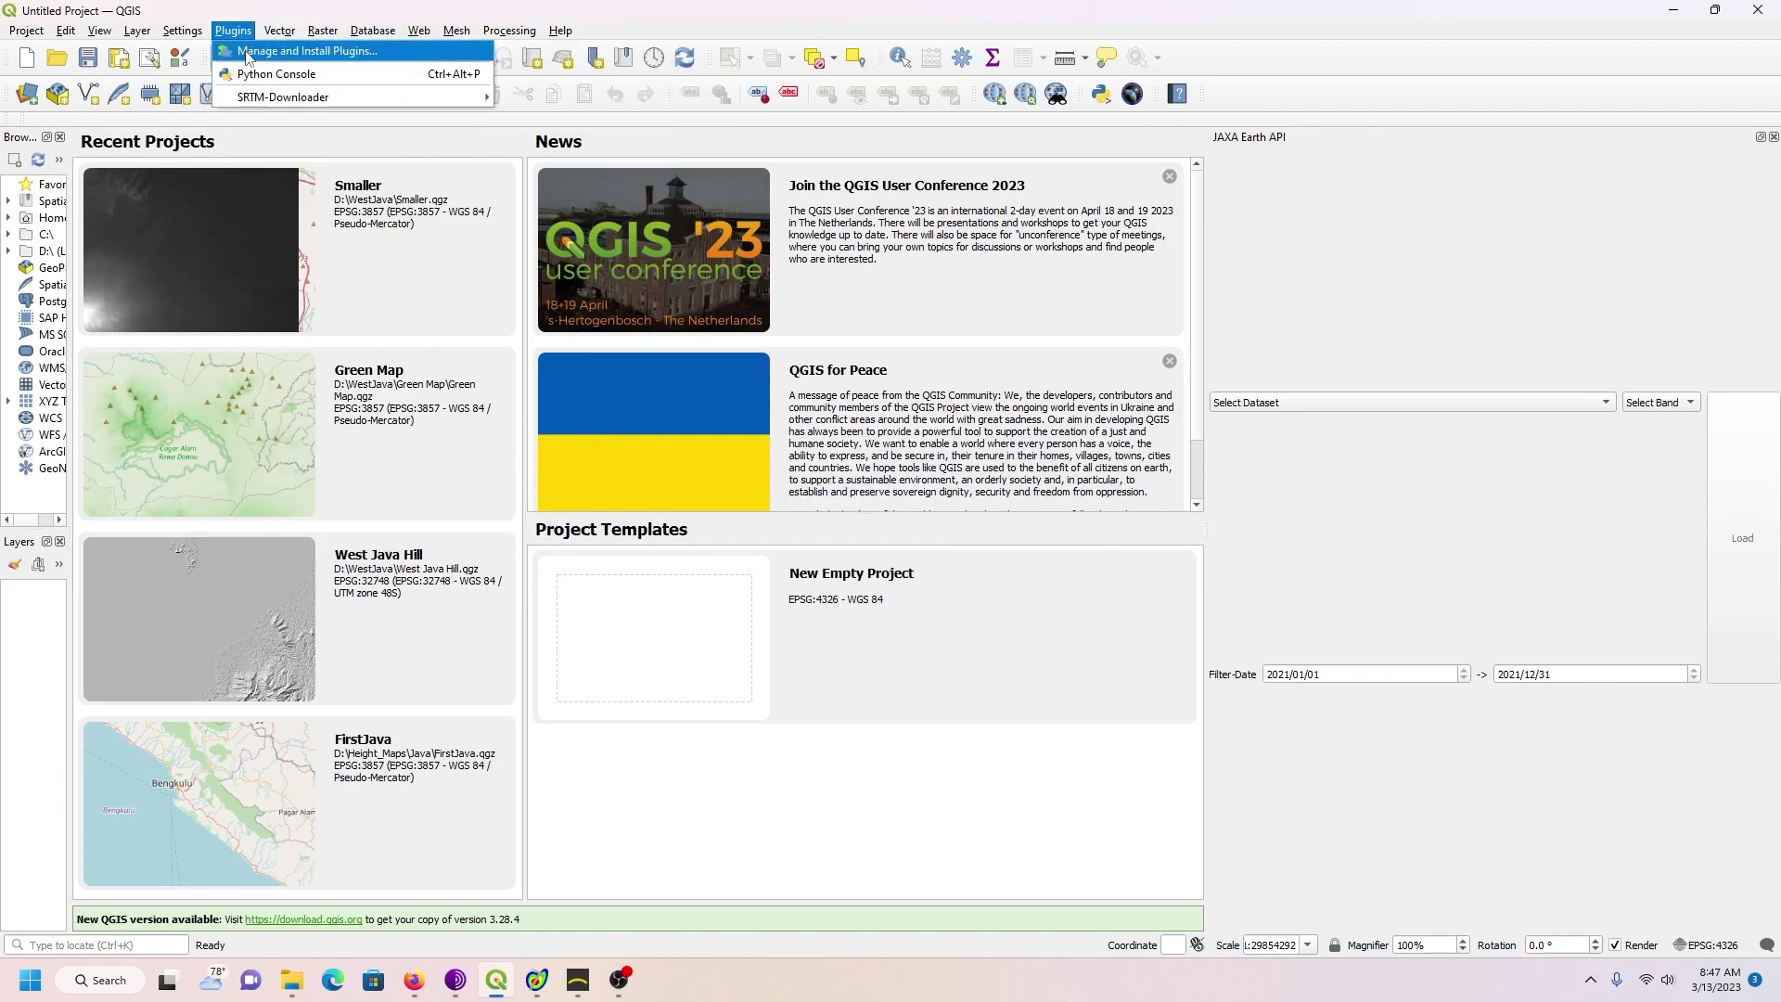
pyautogui.moveTo(324, 30)
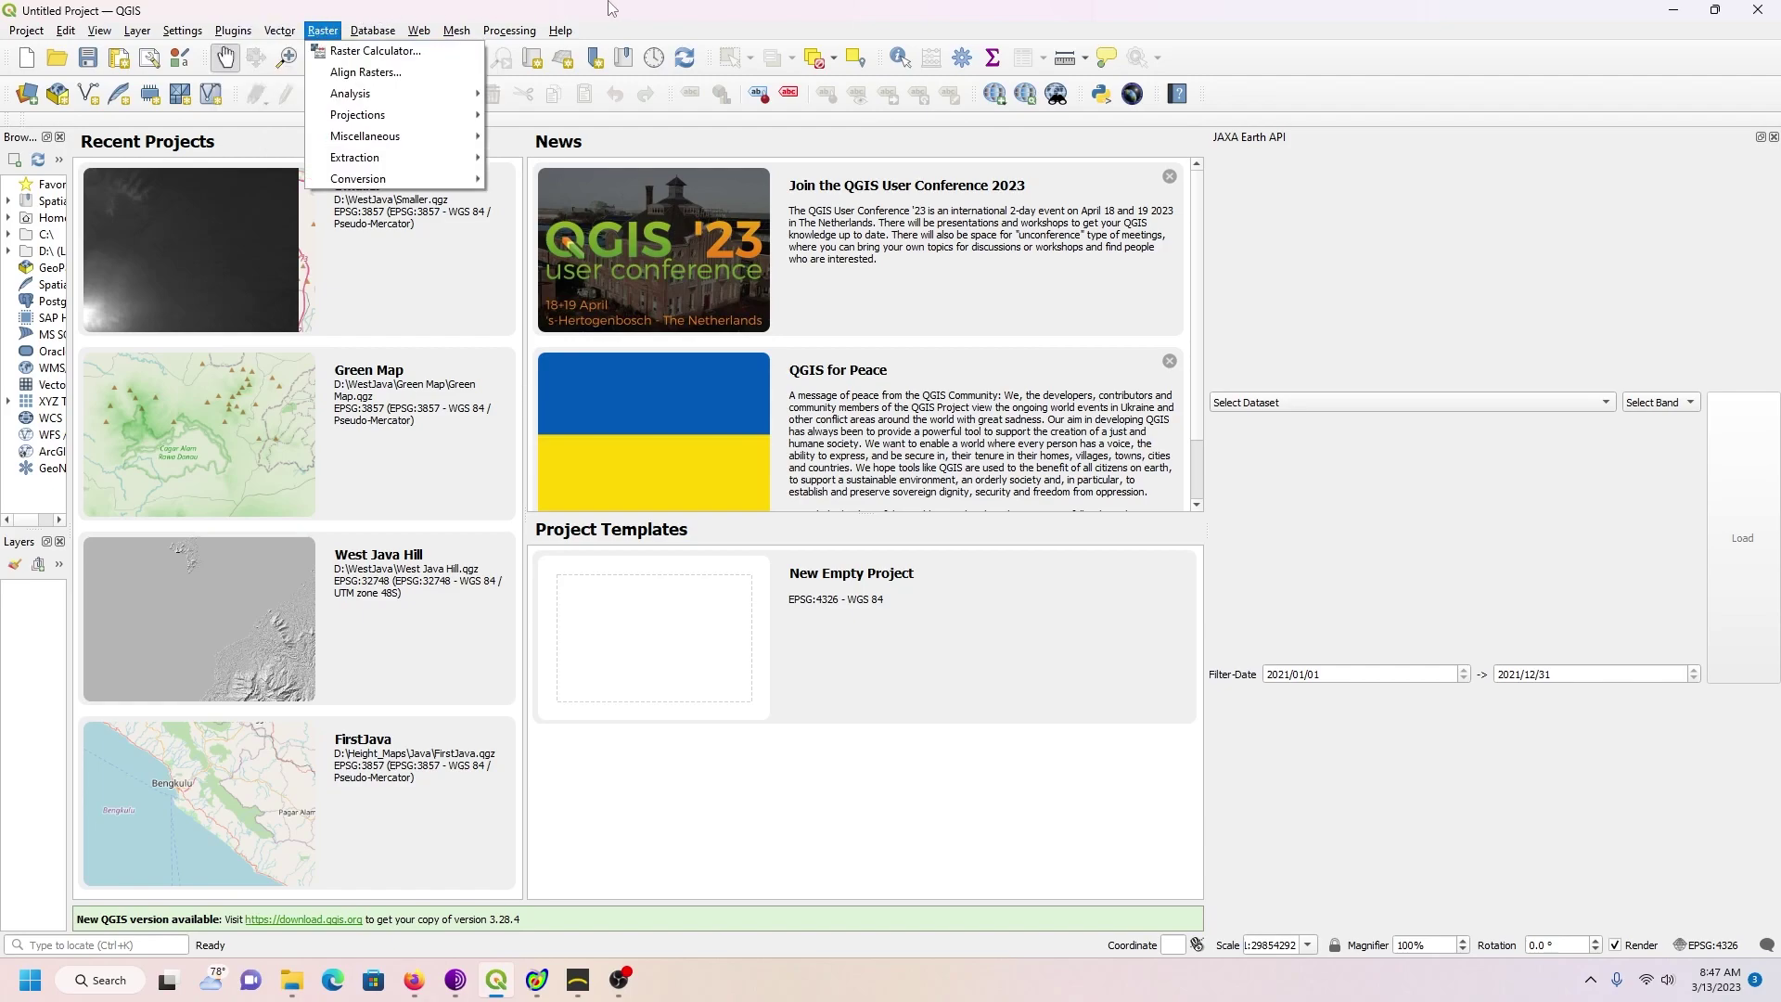
pyautogui.click(638, 20)
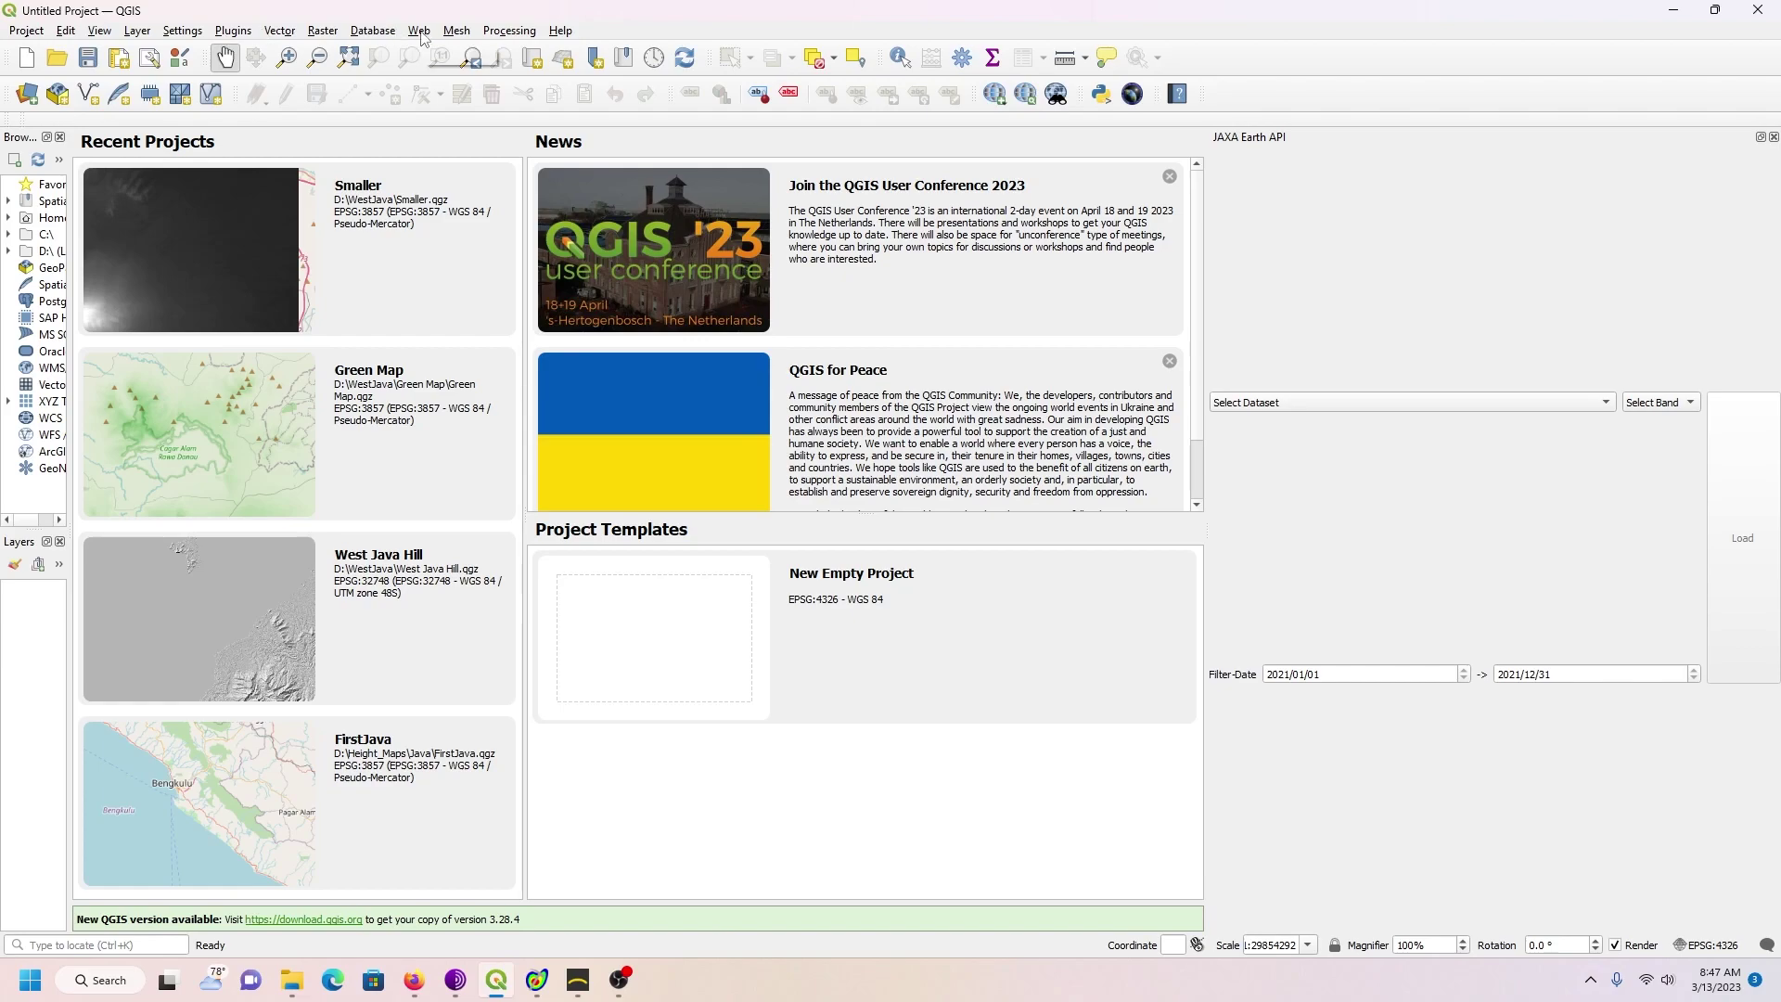
# Step: Add the OSM Standard basemap from the Web menu and widen the Browser and Layers panels
pyautogui.click(420, 30)
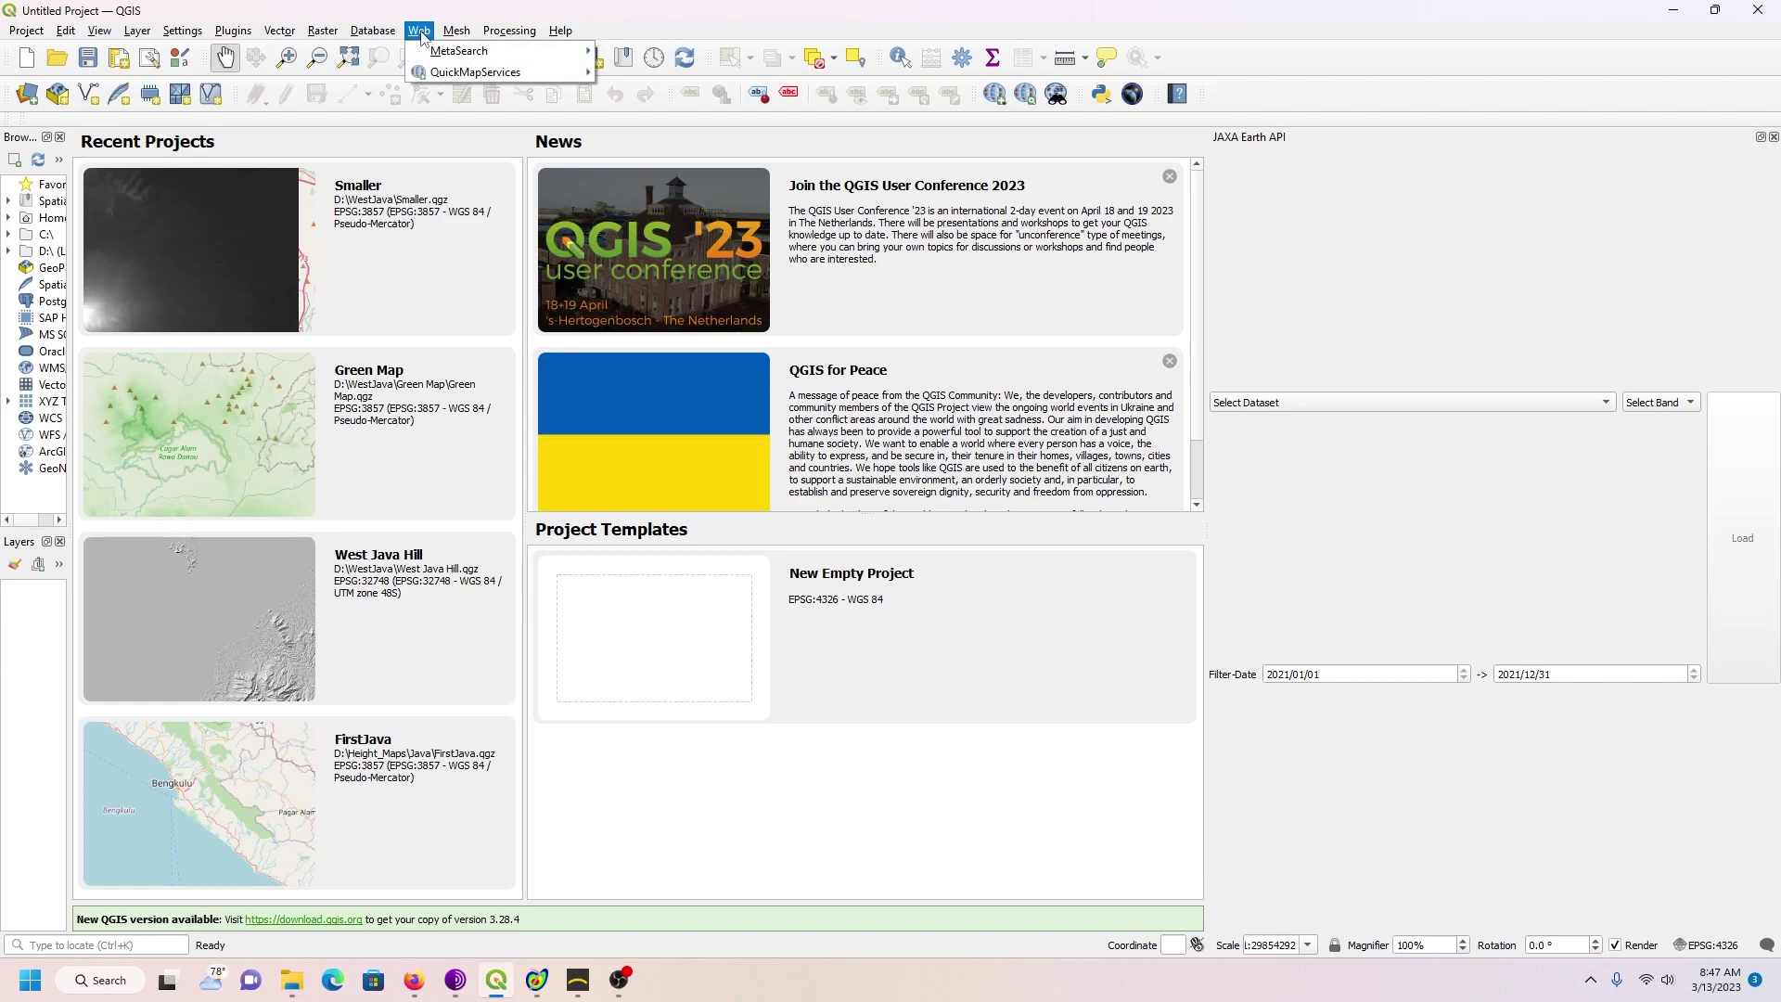
pyautogui.moveTo(433, 82)
pyautogui.moveTo(650, 93)
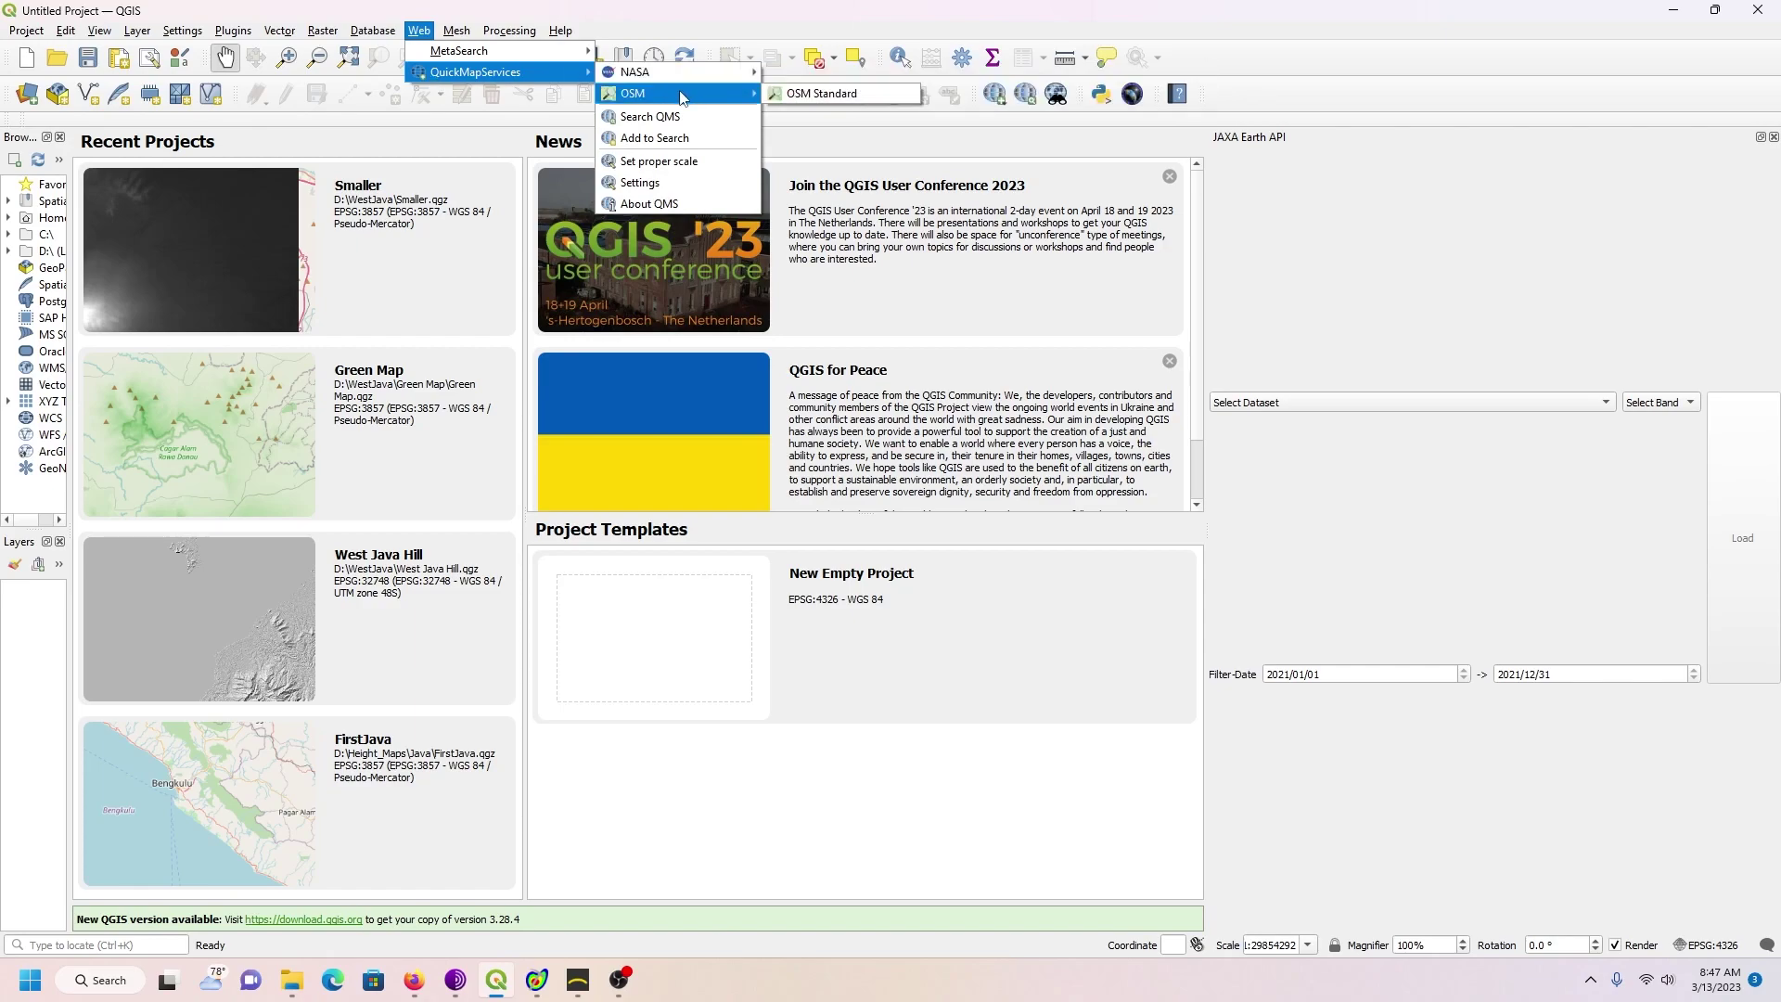
pyautogui.click(789, 94)
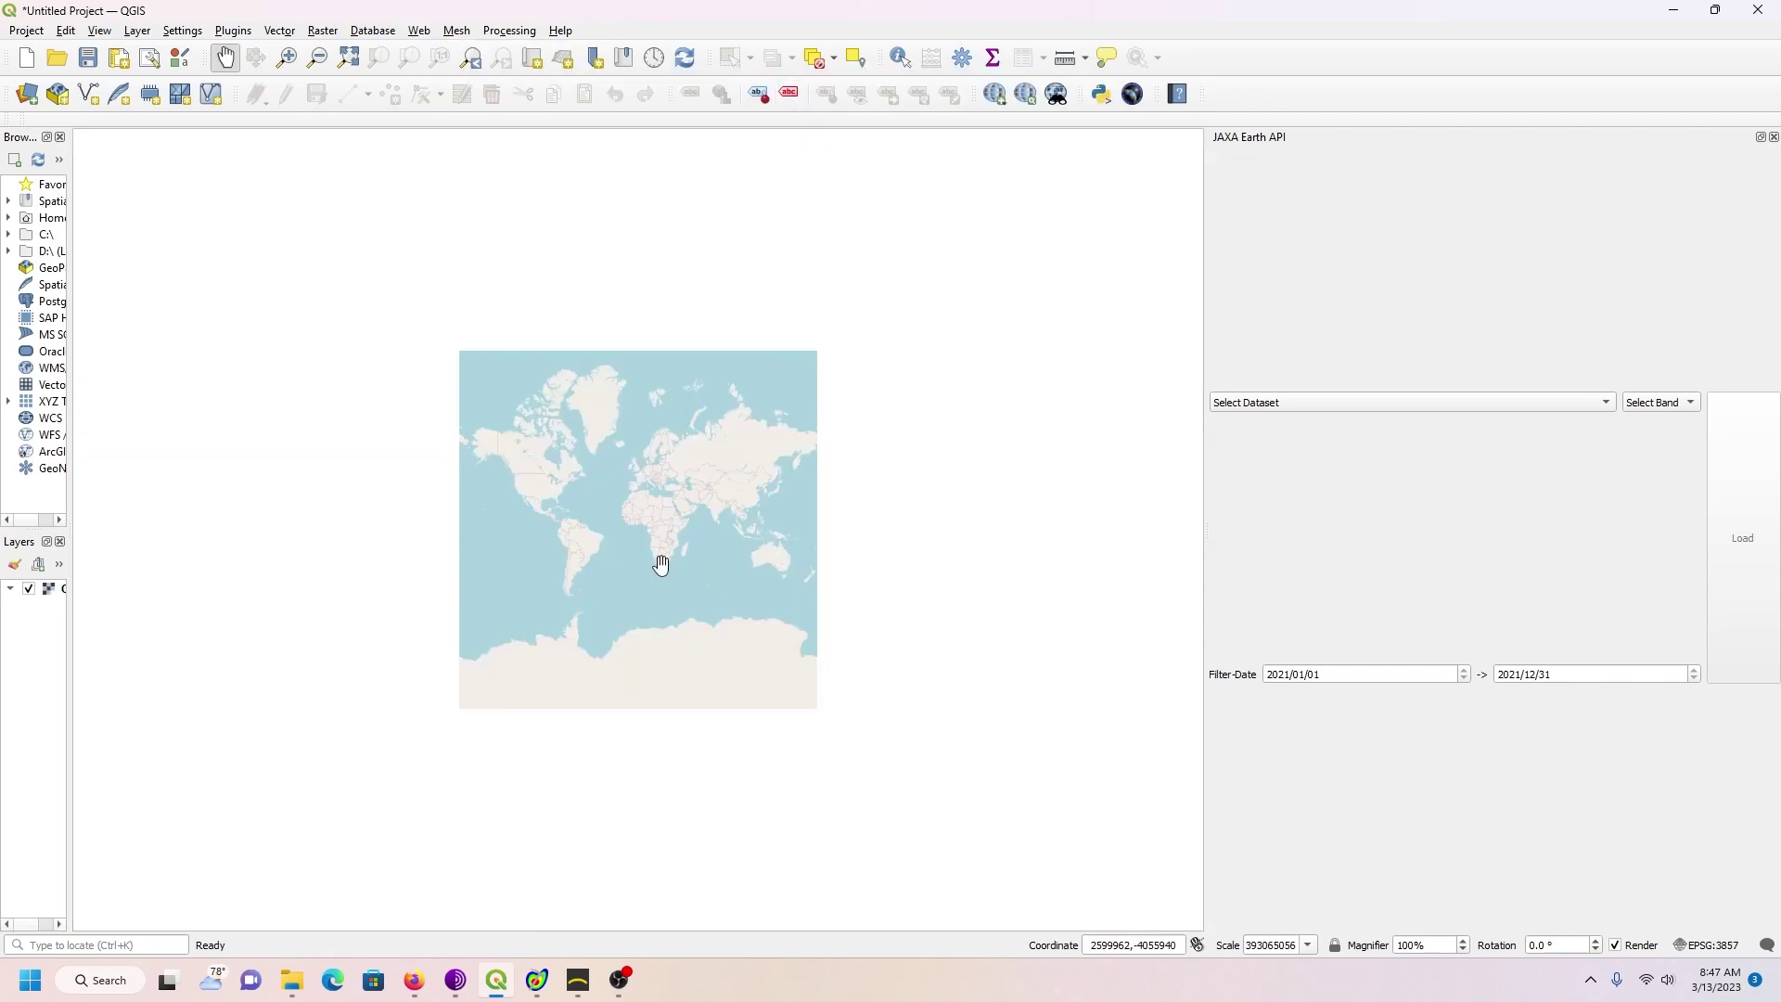
pyautogui.scroll(3, 668, 564)
pyautogui.scroll(-2, 674, 563)
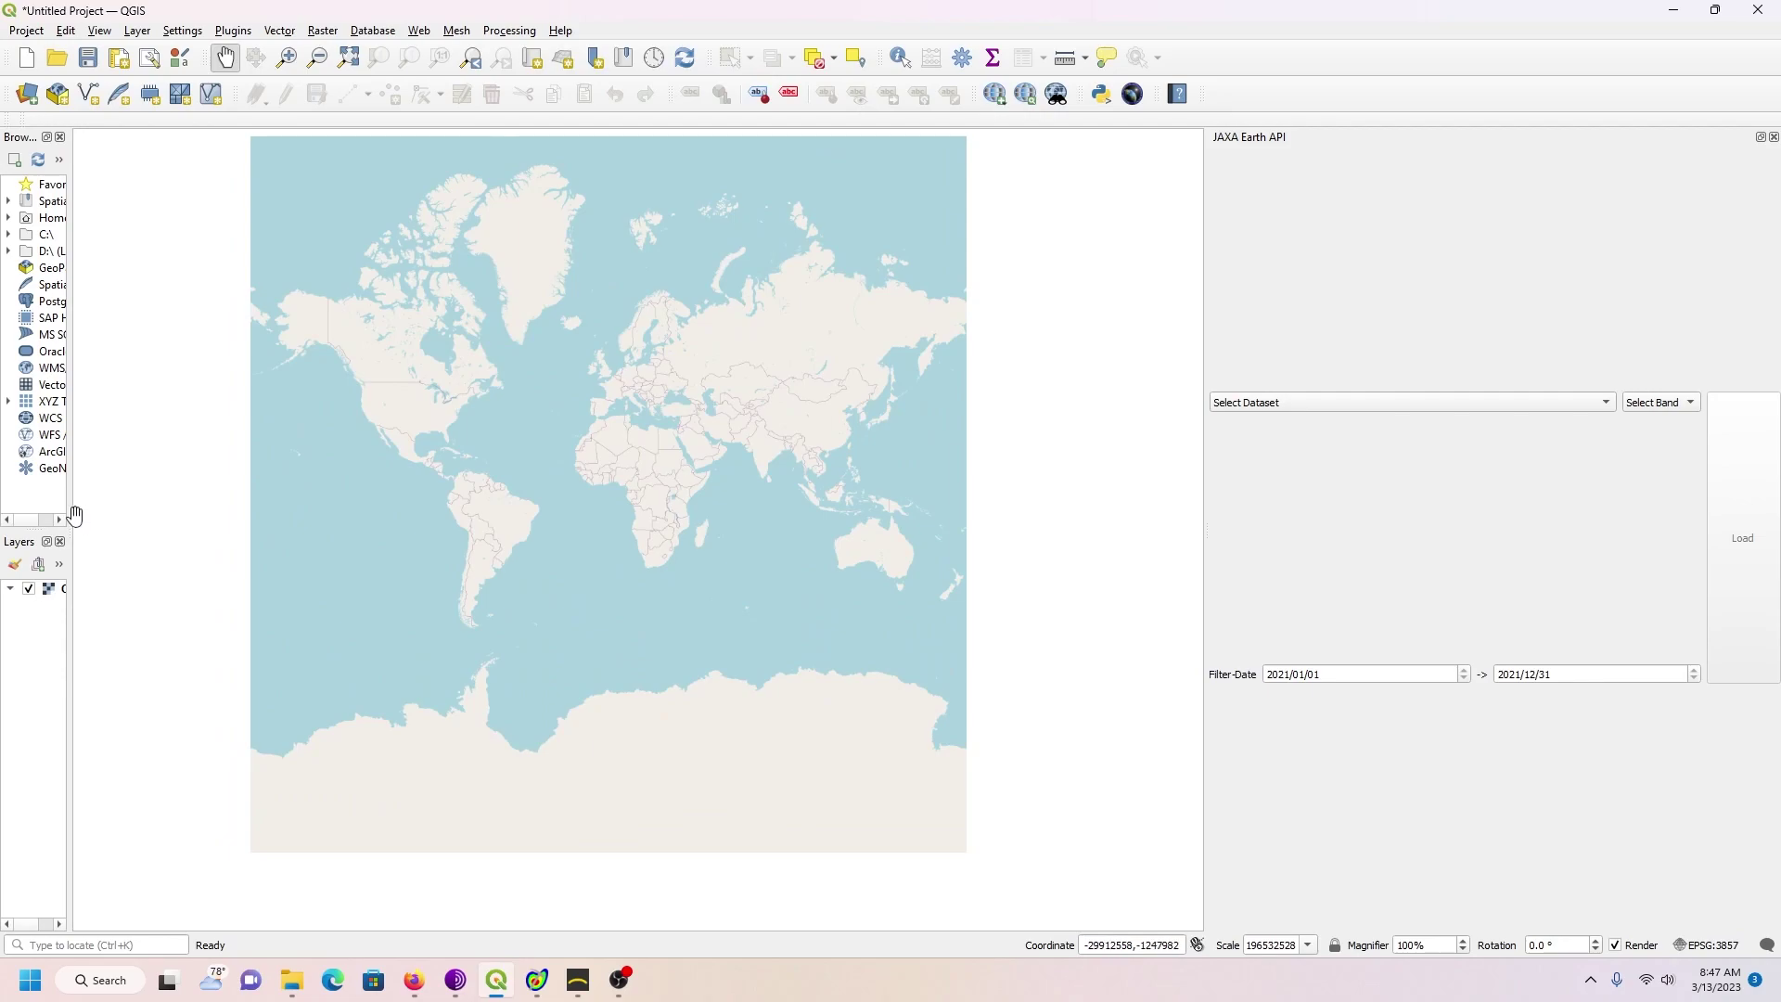
pyautogui.moveTo(69, 509); pyautogui.dragTo(186, 516)
# Step: Pan and zoom the OSM map east across India toward Singapore and Riau
pyautogui.scroll(3, 709, 467)
pyautogui.moveTo(890, 519); pyautogui.dragTo(432, 523)
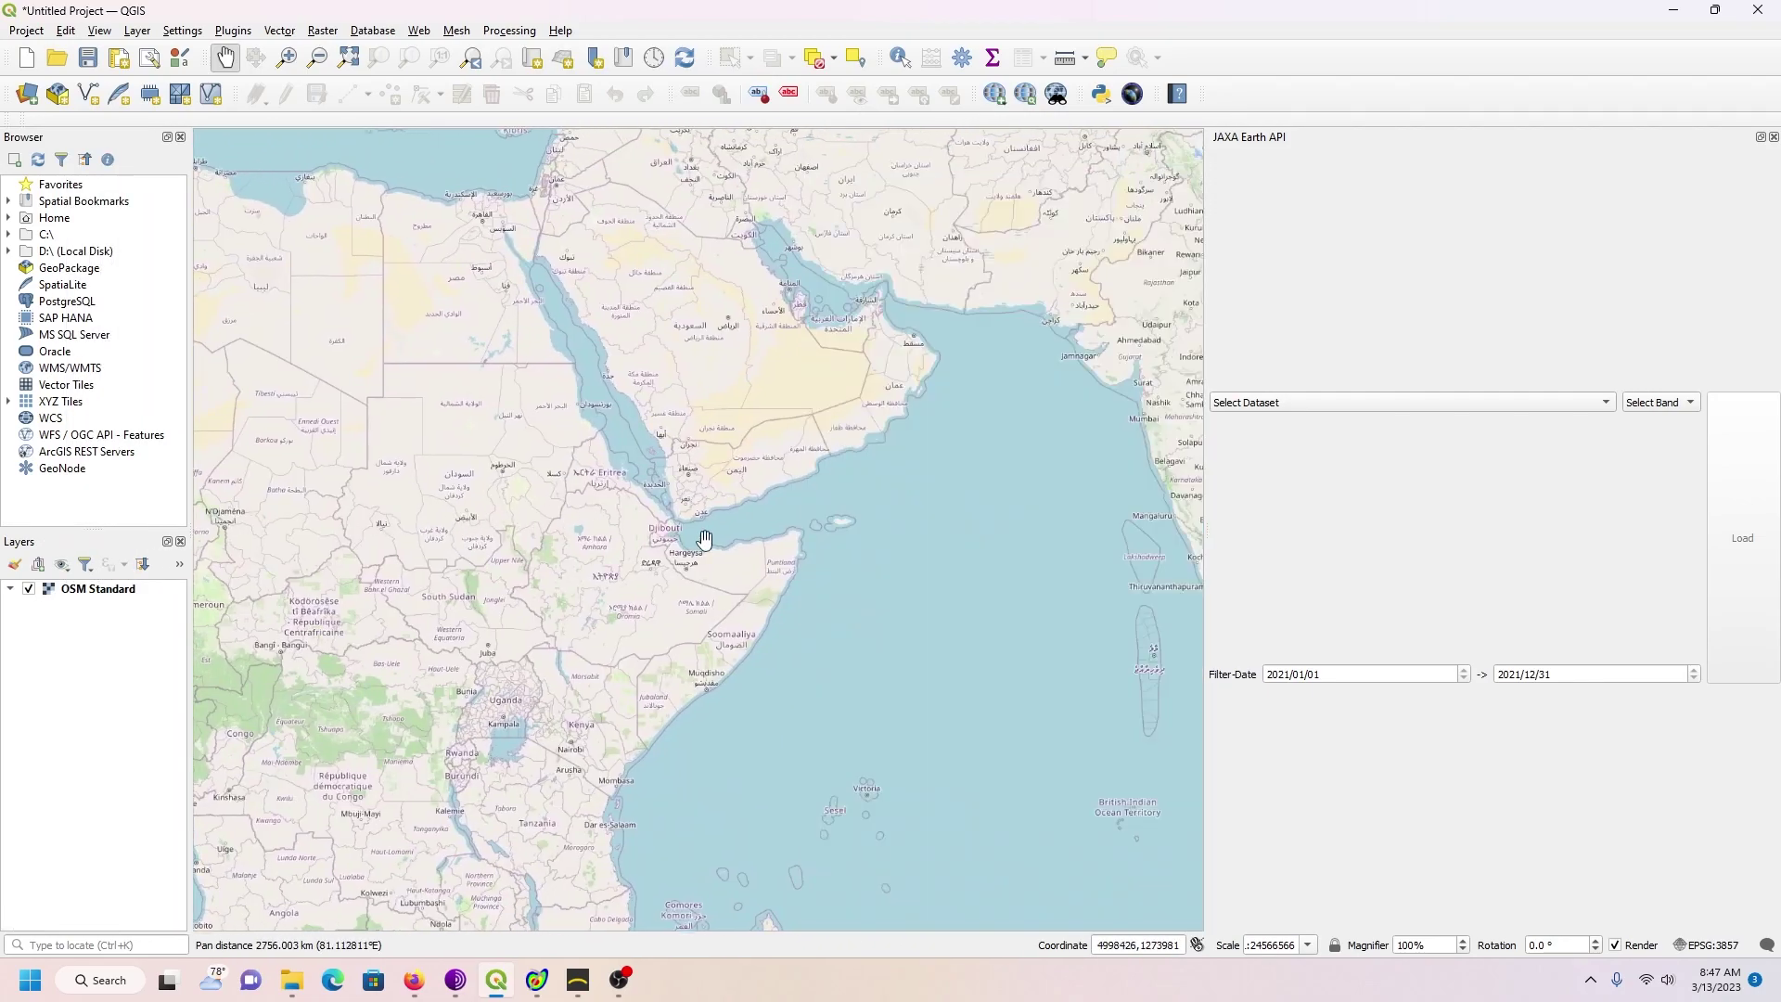
pyautogui.moveTo(716, 540); pyautogui.dragTo(256, 530)
pyautogui.scroll(1, 729, 537)
pyautogui.moveTo(729, 536); pyautogui.dragTo(507, 534)
pyautogui.moveTo(825, 524); pyautogui.dragTo(353, 525)
pyautogui.moveTo(738, 574); pyautogui.dragTo(509, 349)
pyautogui.scroll(2, 696, 528)
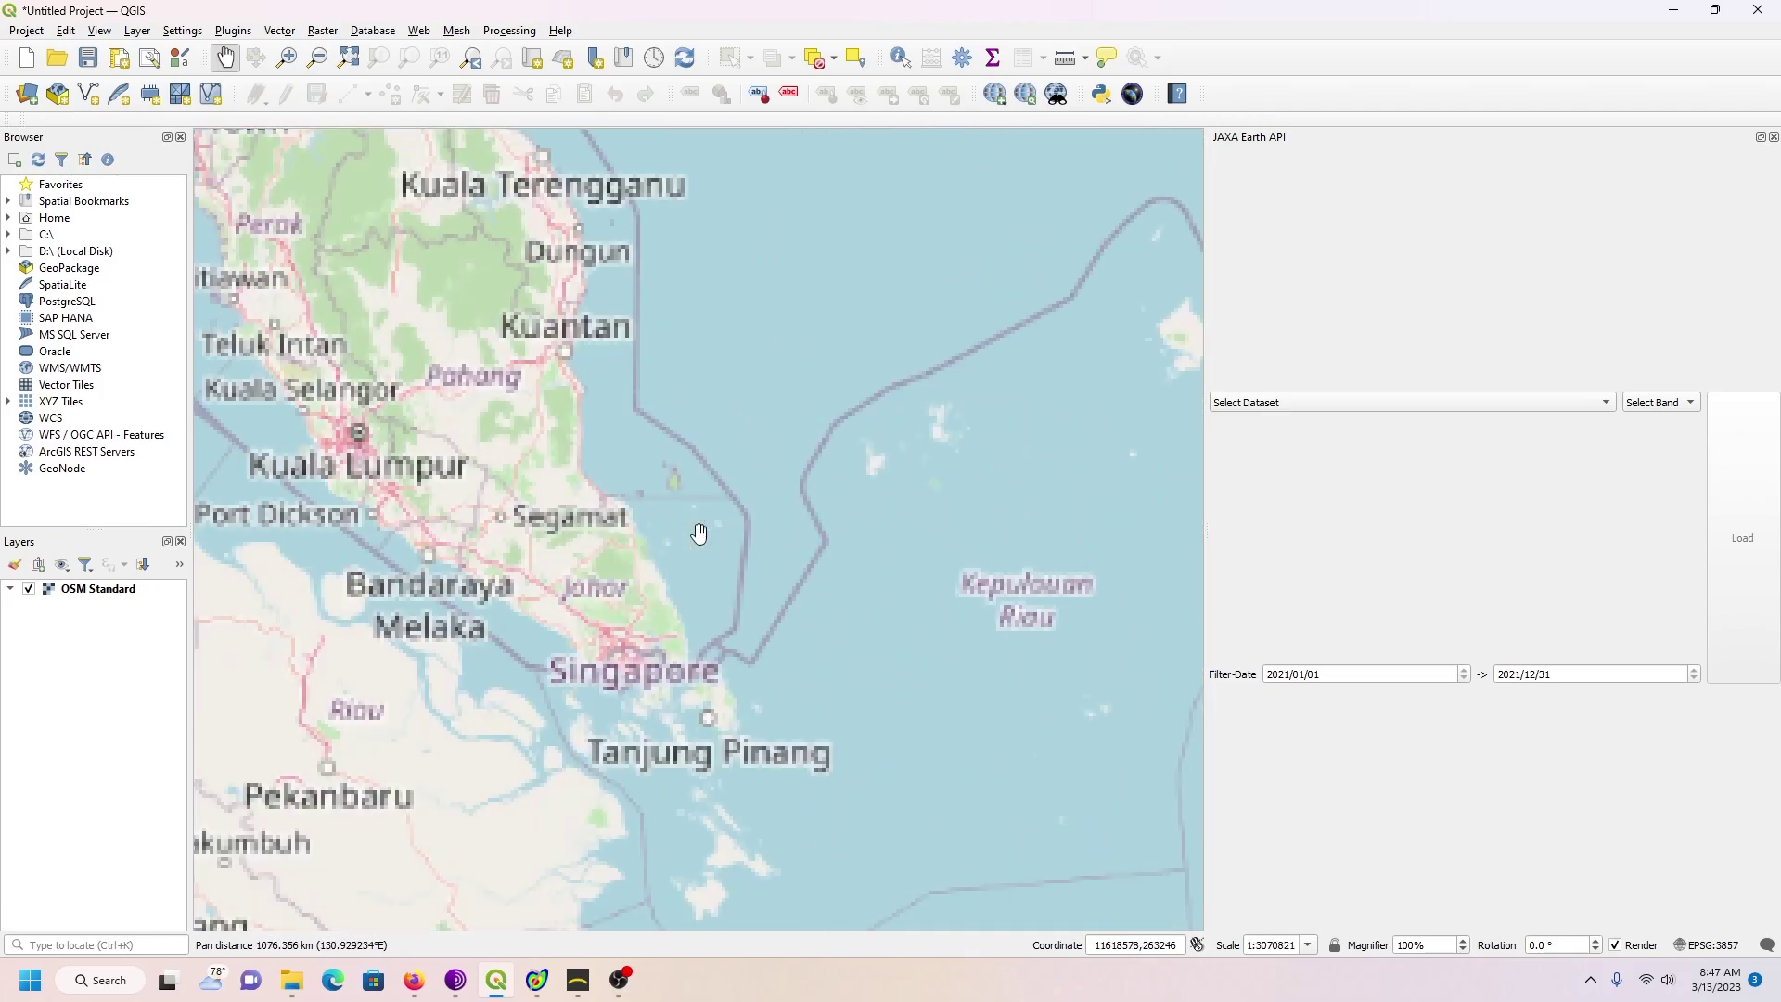
pyautogui.moveTo(695, 528); pyautogui.dragTo(704, 167)
pyautogui.moveTo(774, 484); pyautogui.dragTo(776, 439)
pyautogui.scroll(-1, 776, 439)
# Step: Move south to western Java and frame the map around Serang
pyautogui.moveTo(783, 537); pyautogui.dragTo(735, 226)
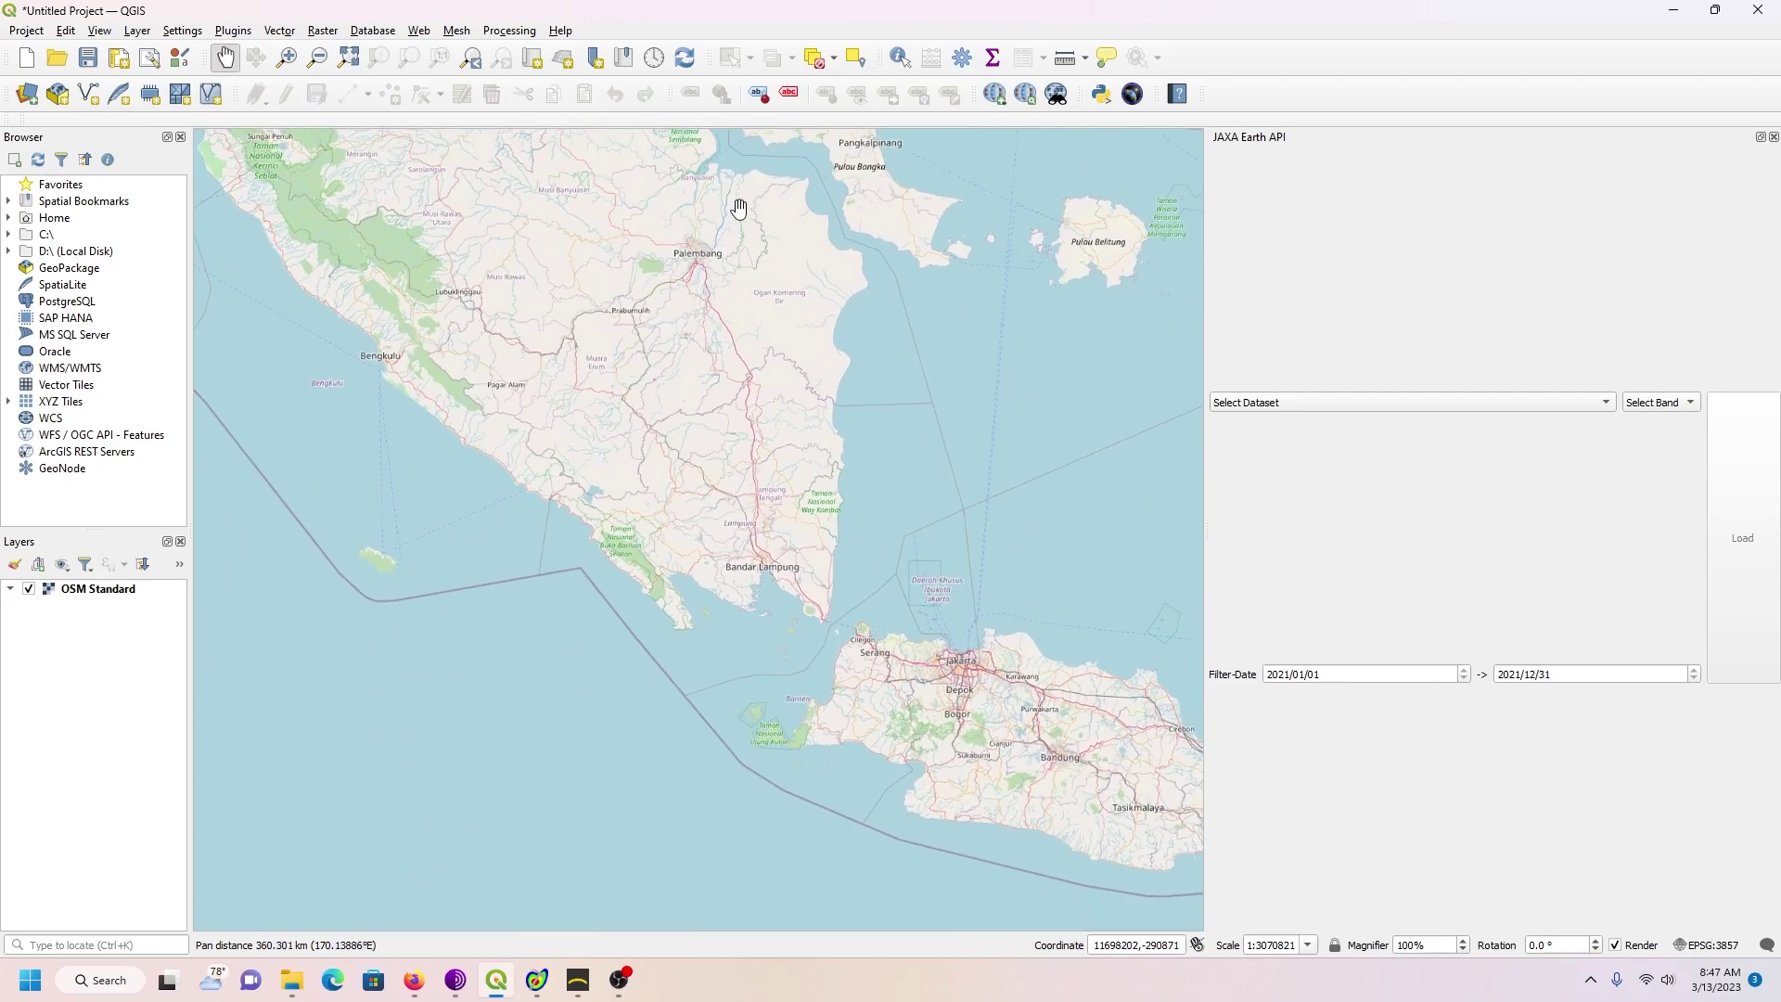
pyautogui.scroll(1, 668, 238)
pyautogui.scroll(1, 851, 411)
pyautogui.scroll(1, 851, 411)
pyautogui.moveTo(733, 478); pyautogui.dragTo(934, 365)
pyautogui.moveTo(671, 517); pyautogui.dragTo(744, 404)
pyautogui.scroll(1, 744, 404)
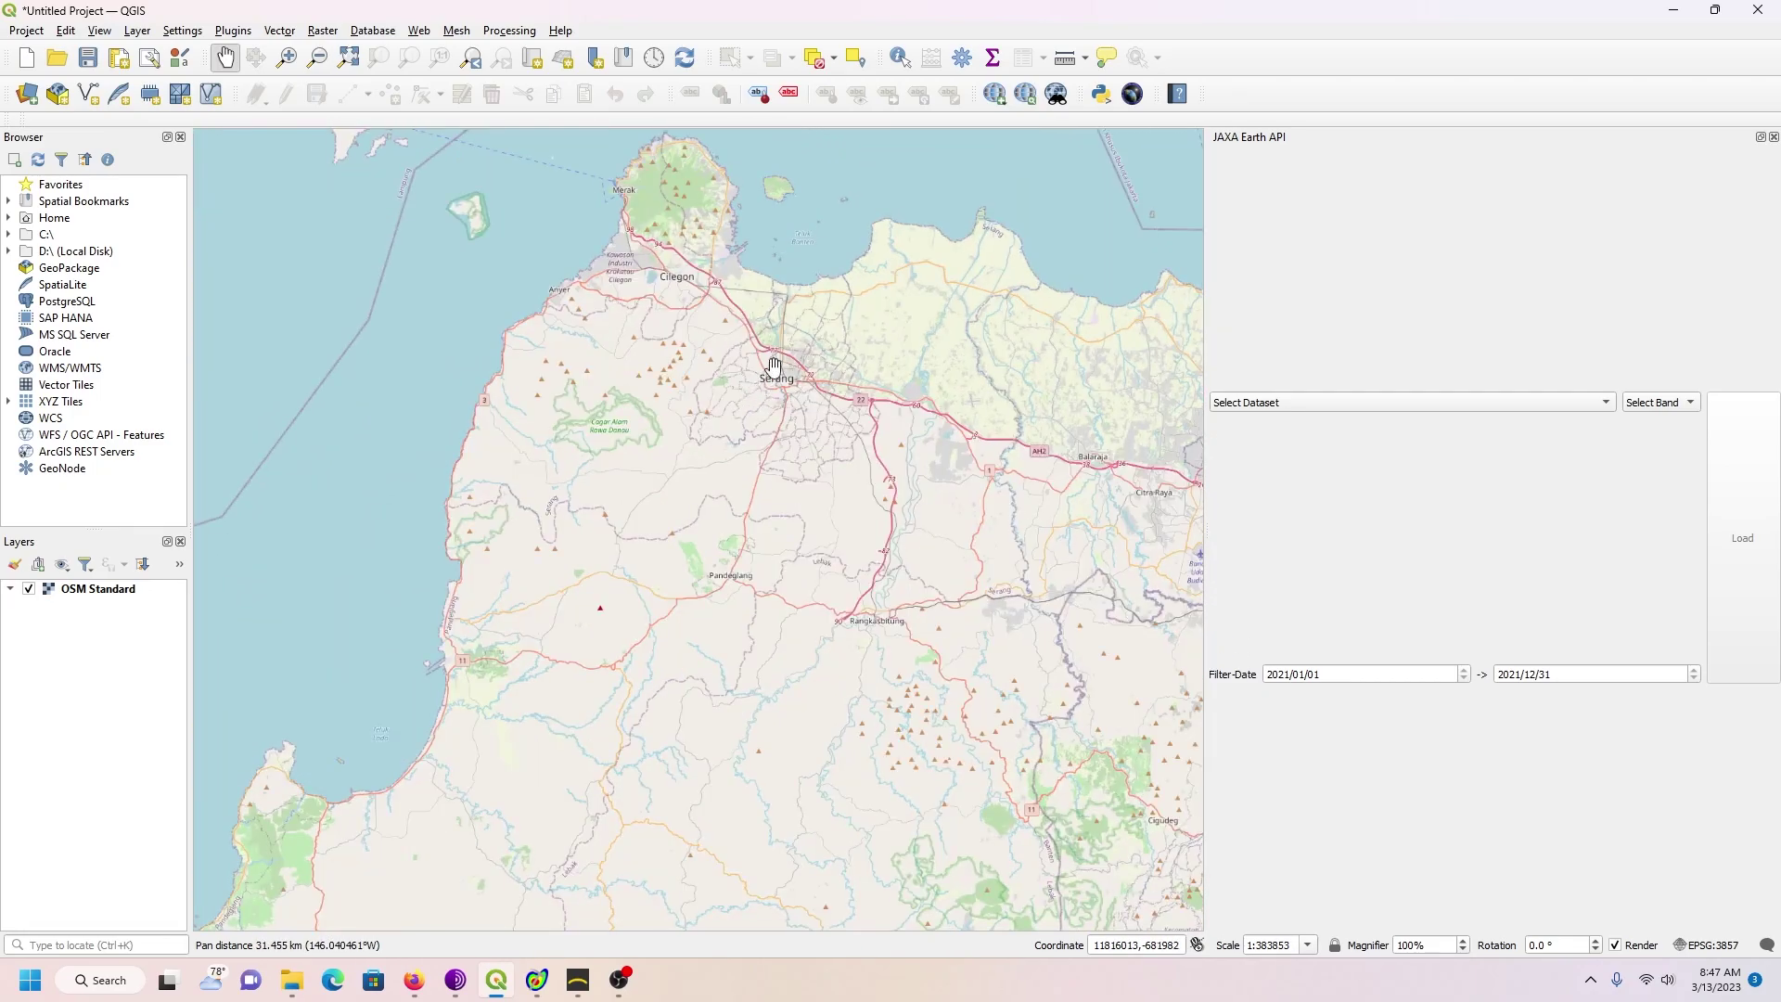
pyautogui.moveTo(792, 339); pyautogui.dragTo(826, 379)
pyautogui.scroll(1, 806, 383)
pyautogui.scroll(-1, 806, 383)
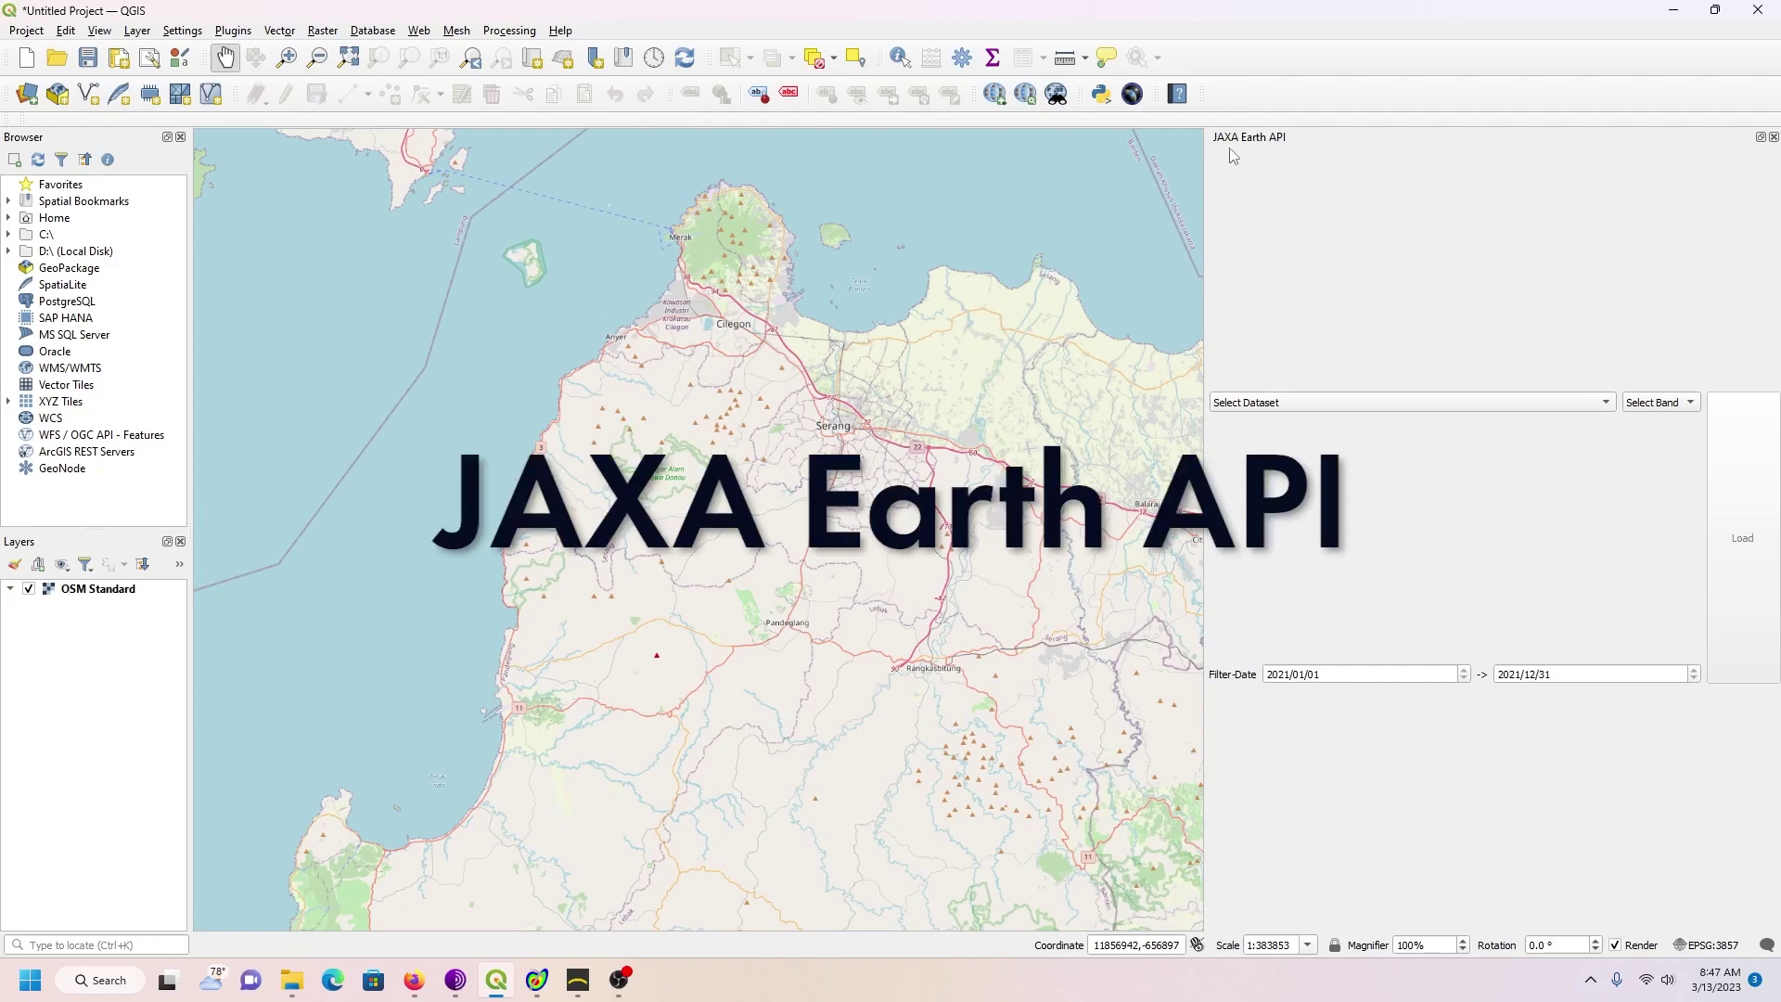
pyautogui.moveTo(863, 499); pyautogui.dragTo(857, 496)
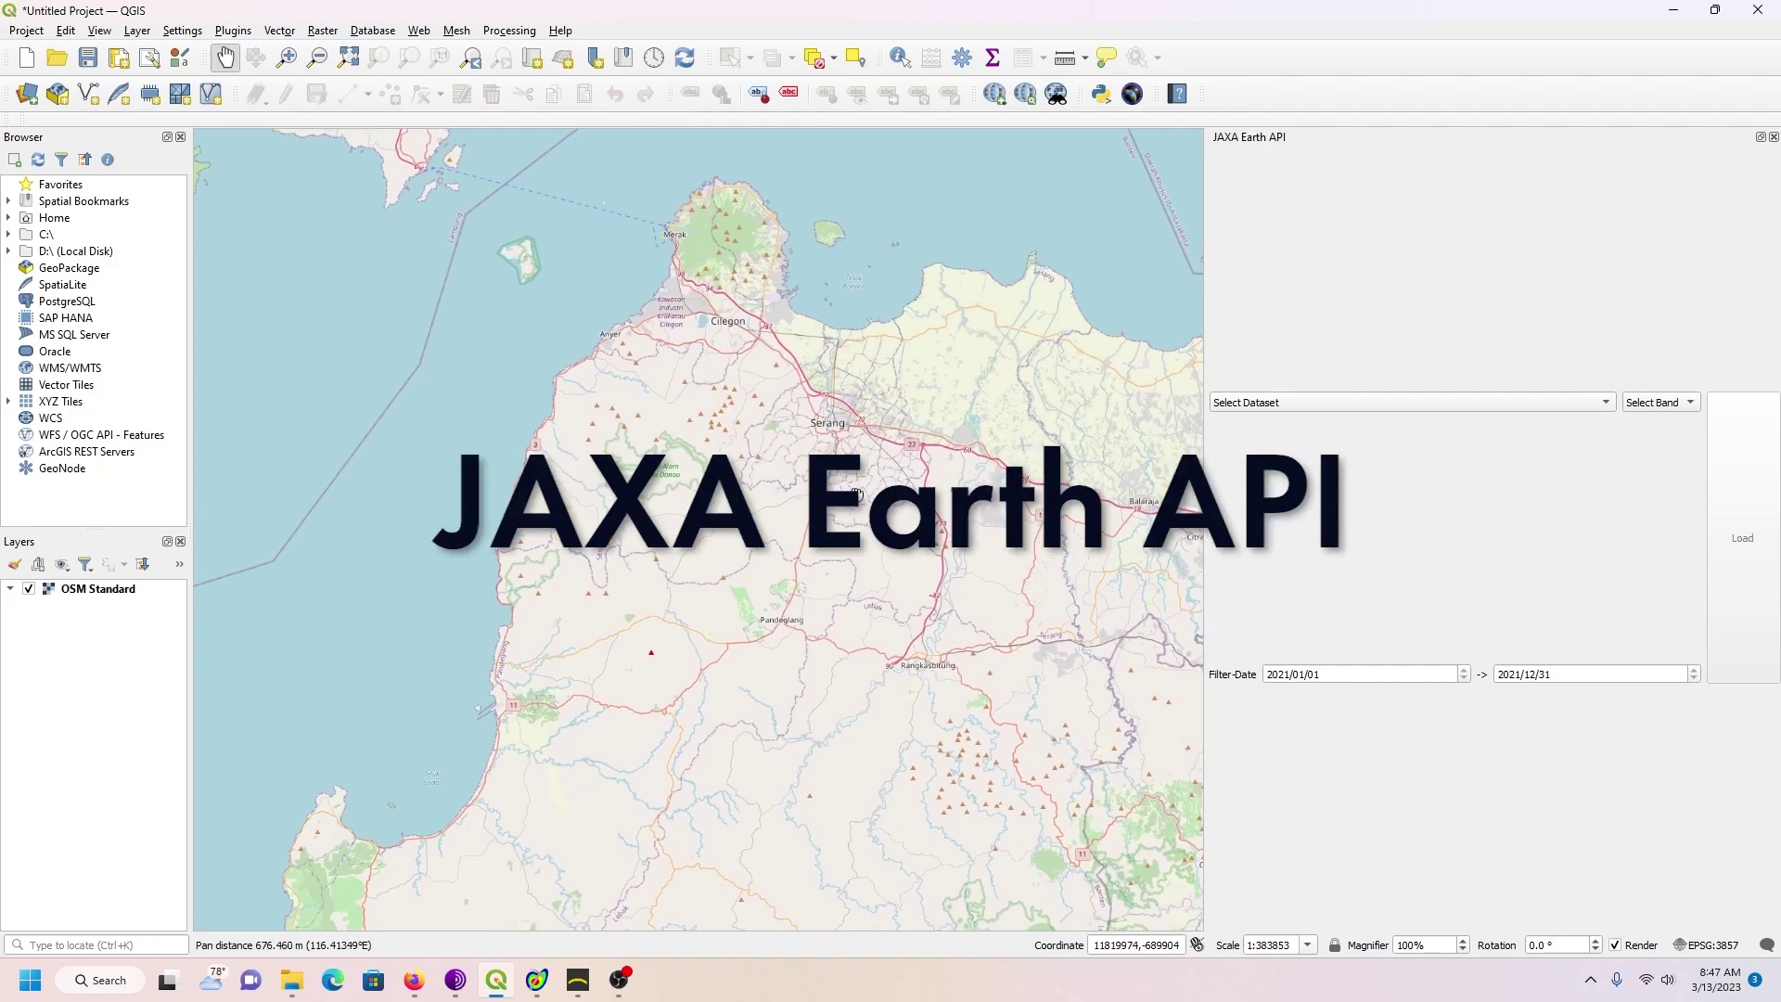
# Step: Read Firefox's ALOS AW3D30 dataset page down to its Download section, then return to QGIS
pyautogui.click(417, 989)
pyautogui.click(360, 23)
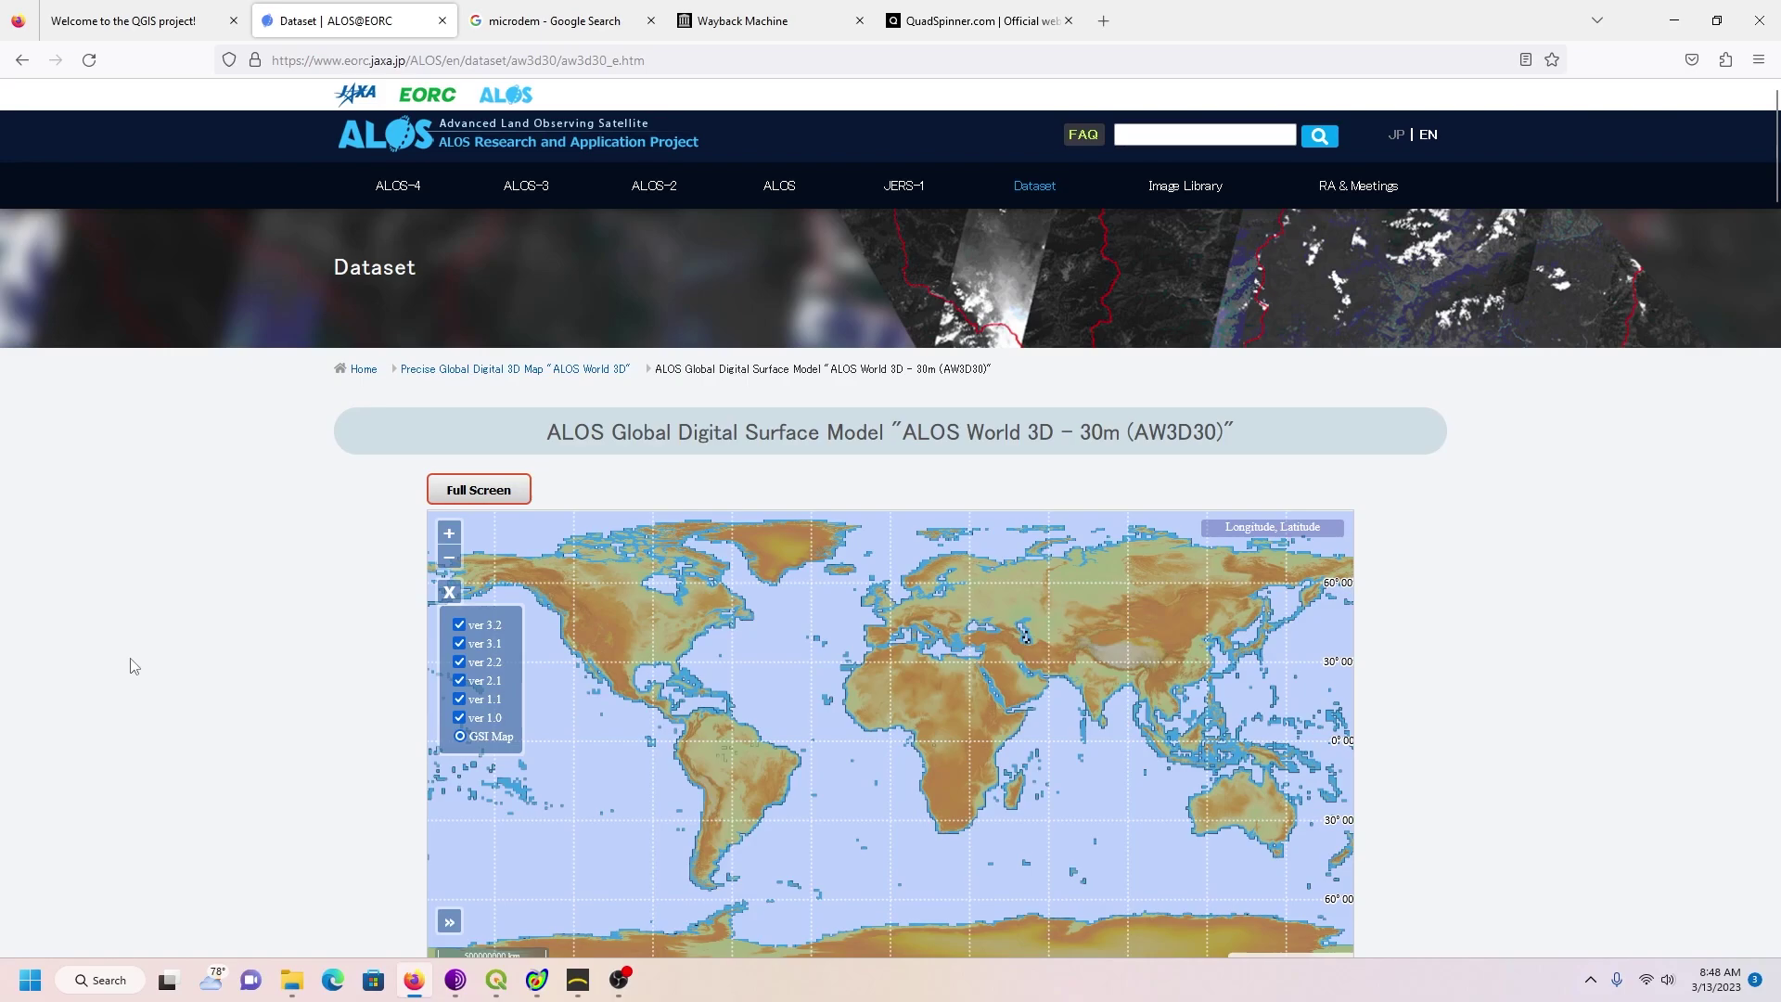
pyautogui.scroll(-2, 214, 619)
pyautogui.scroll(-15, 214, 619)
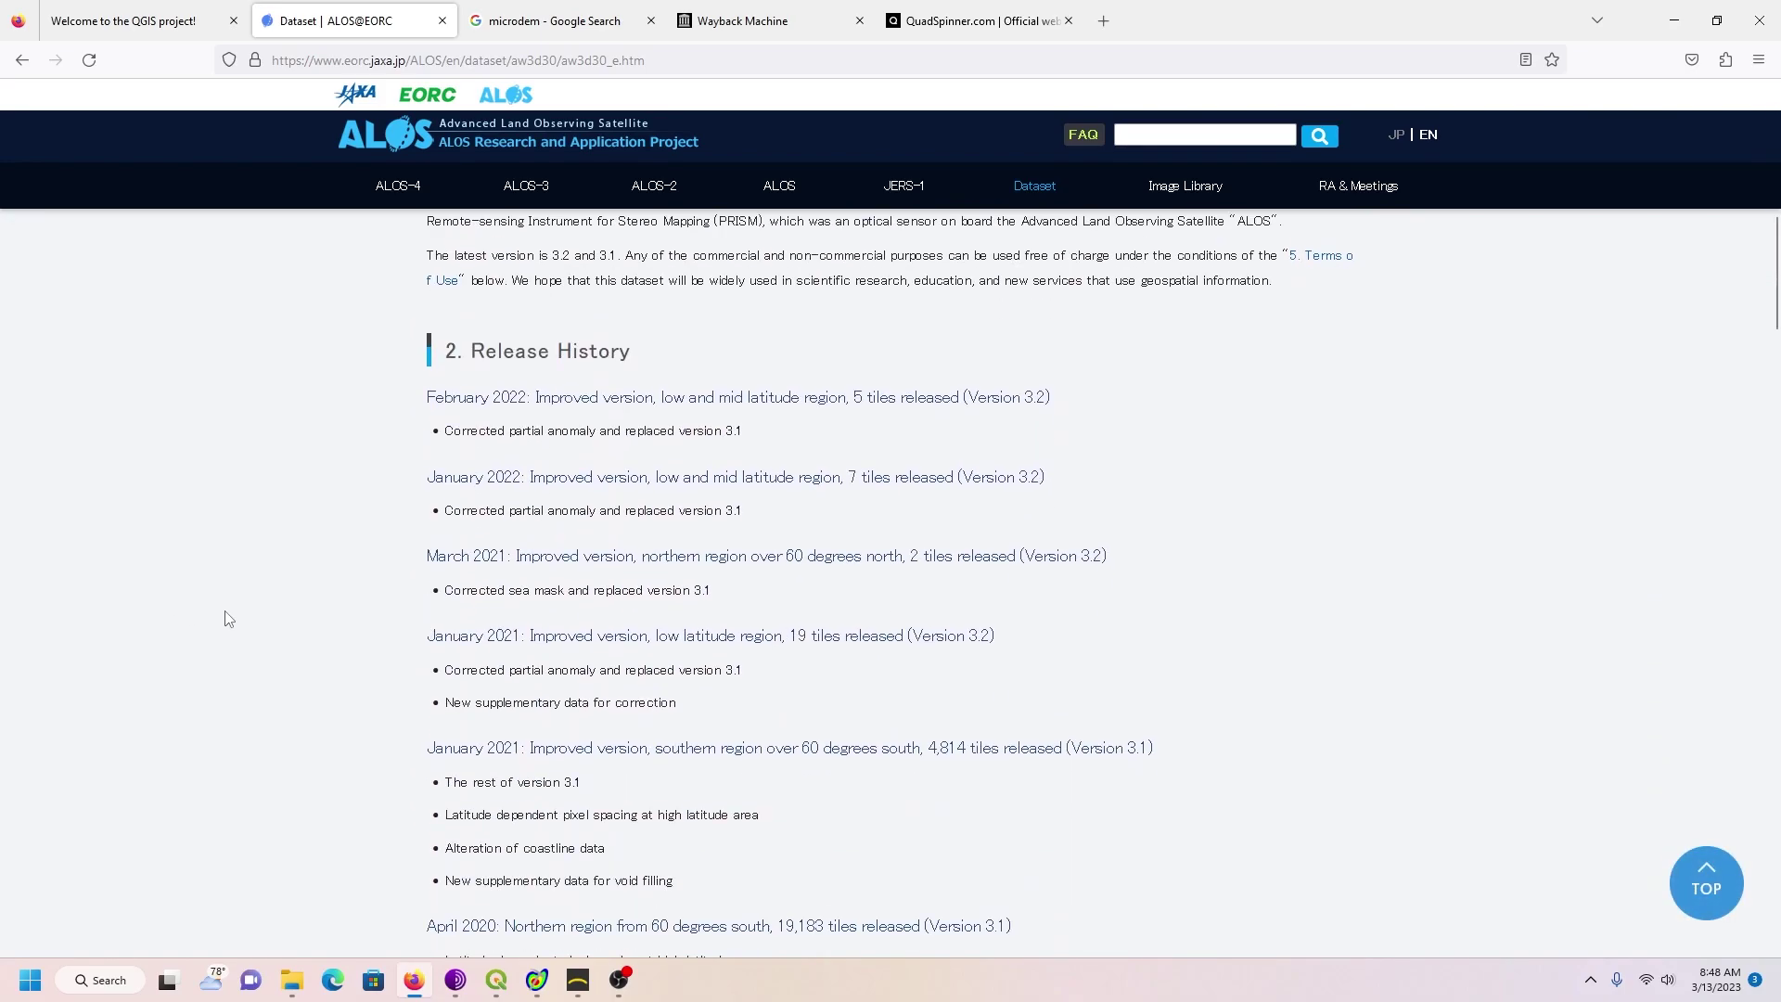
pyautogui.scroll(-14, 245, 616)
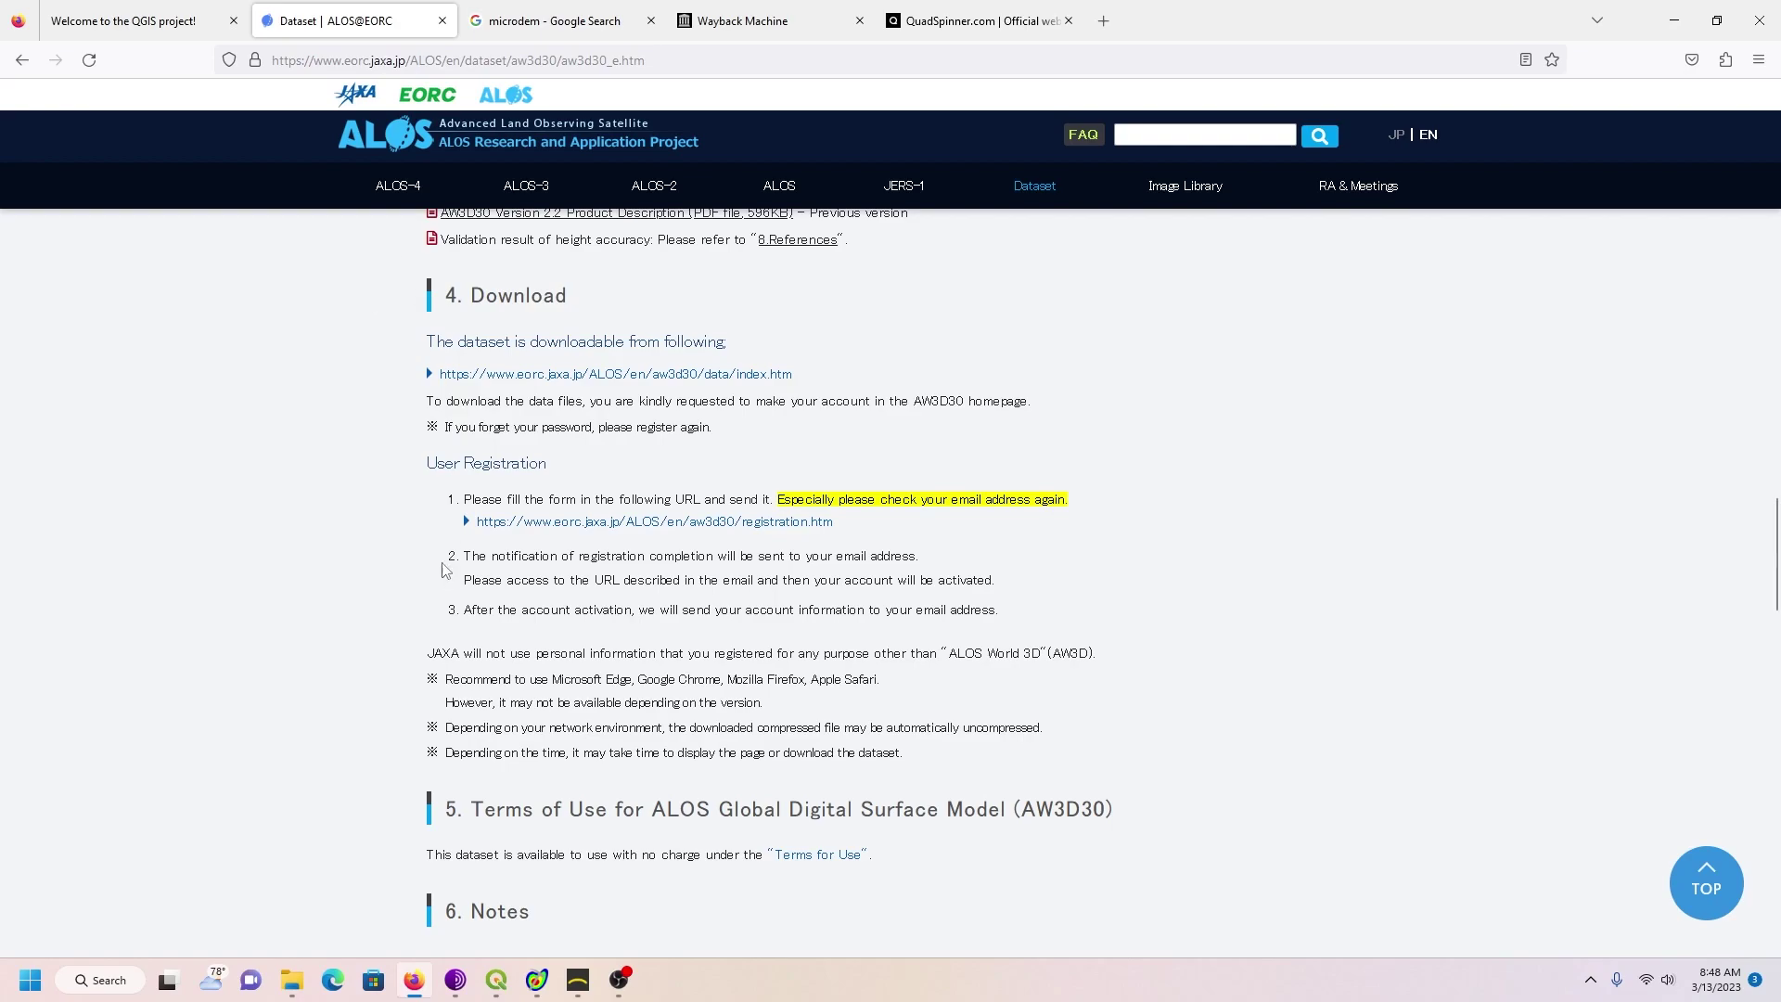
pyautogui.click(496, 979)
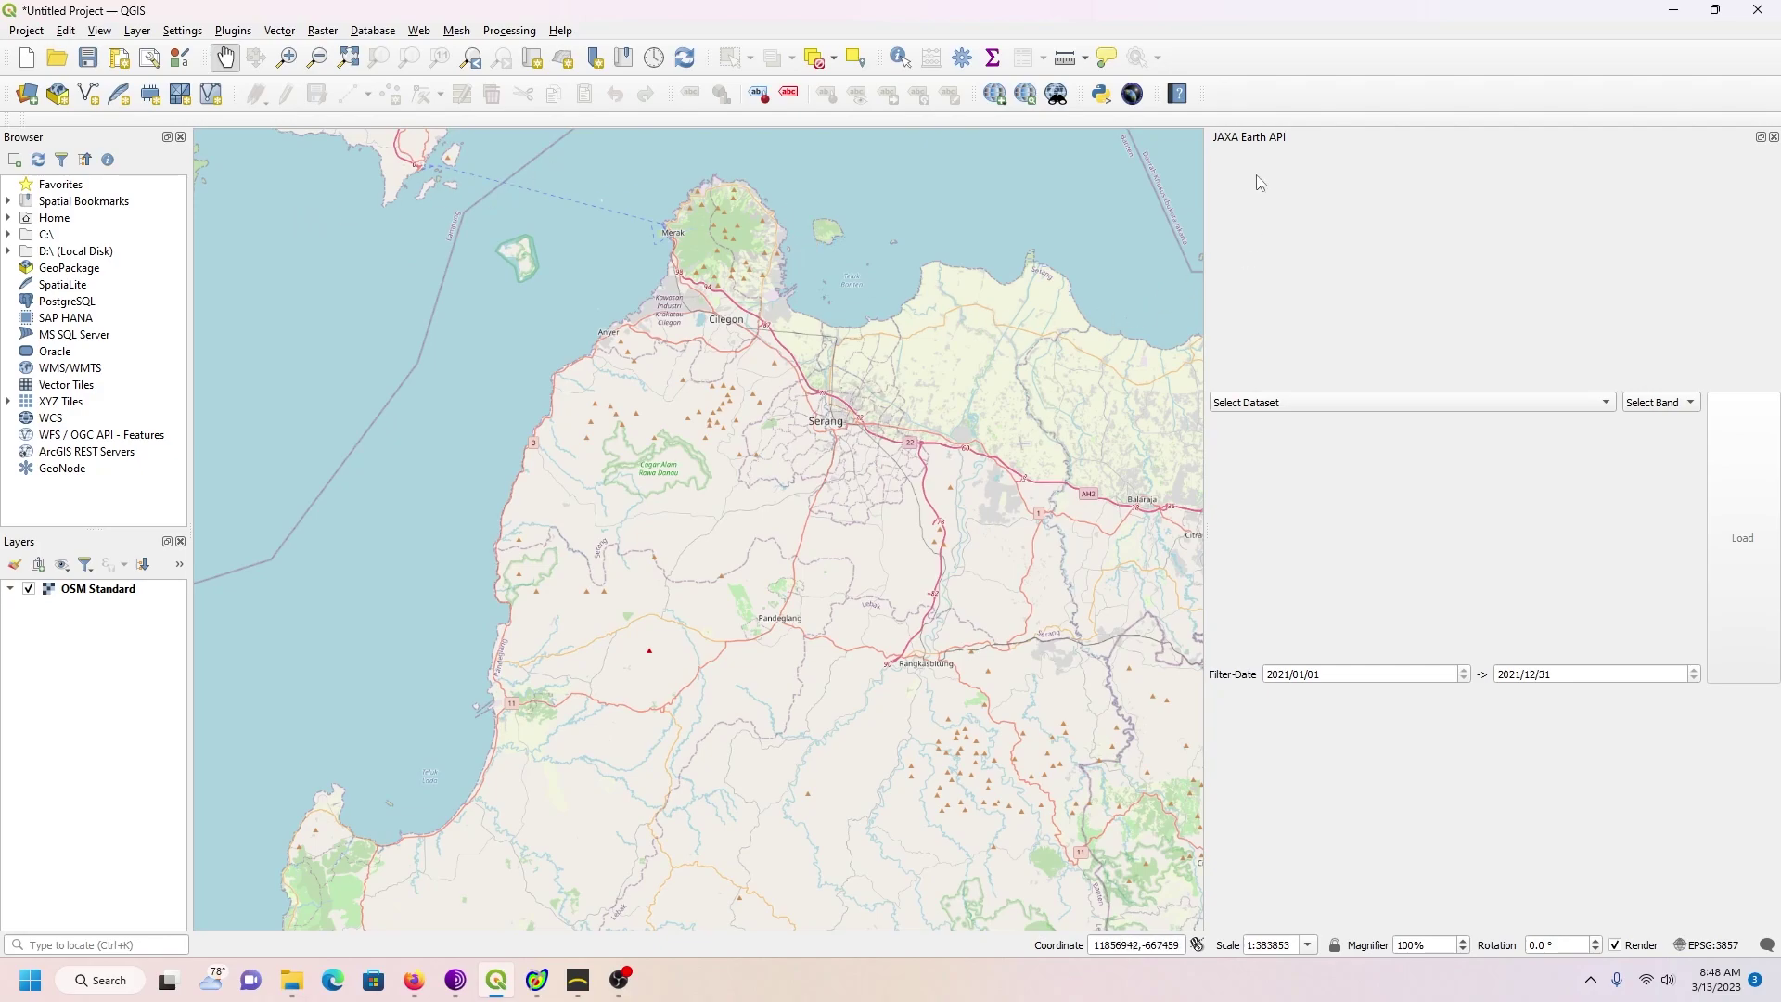
# Step: Keep the JAXA Earth API panel shown and pick the Digital Surface Model dataset
pyautogui.rightClick(1238, 63)
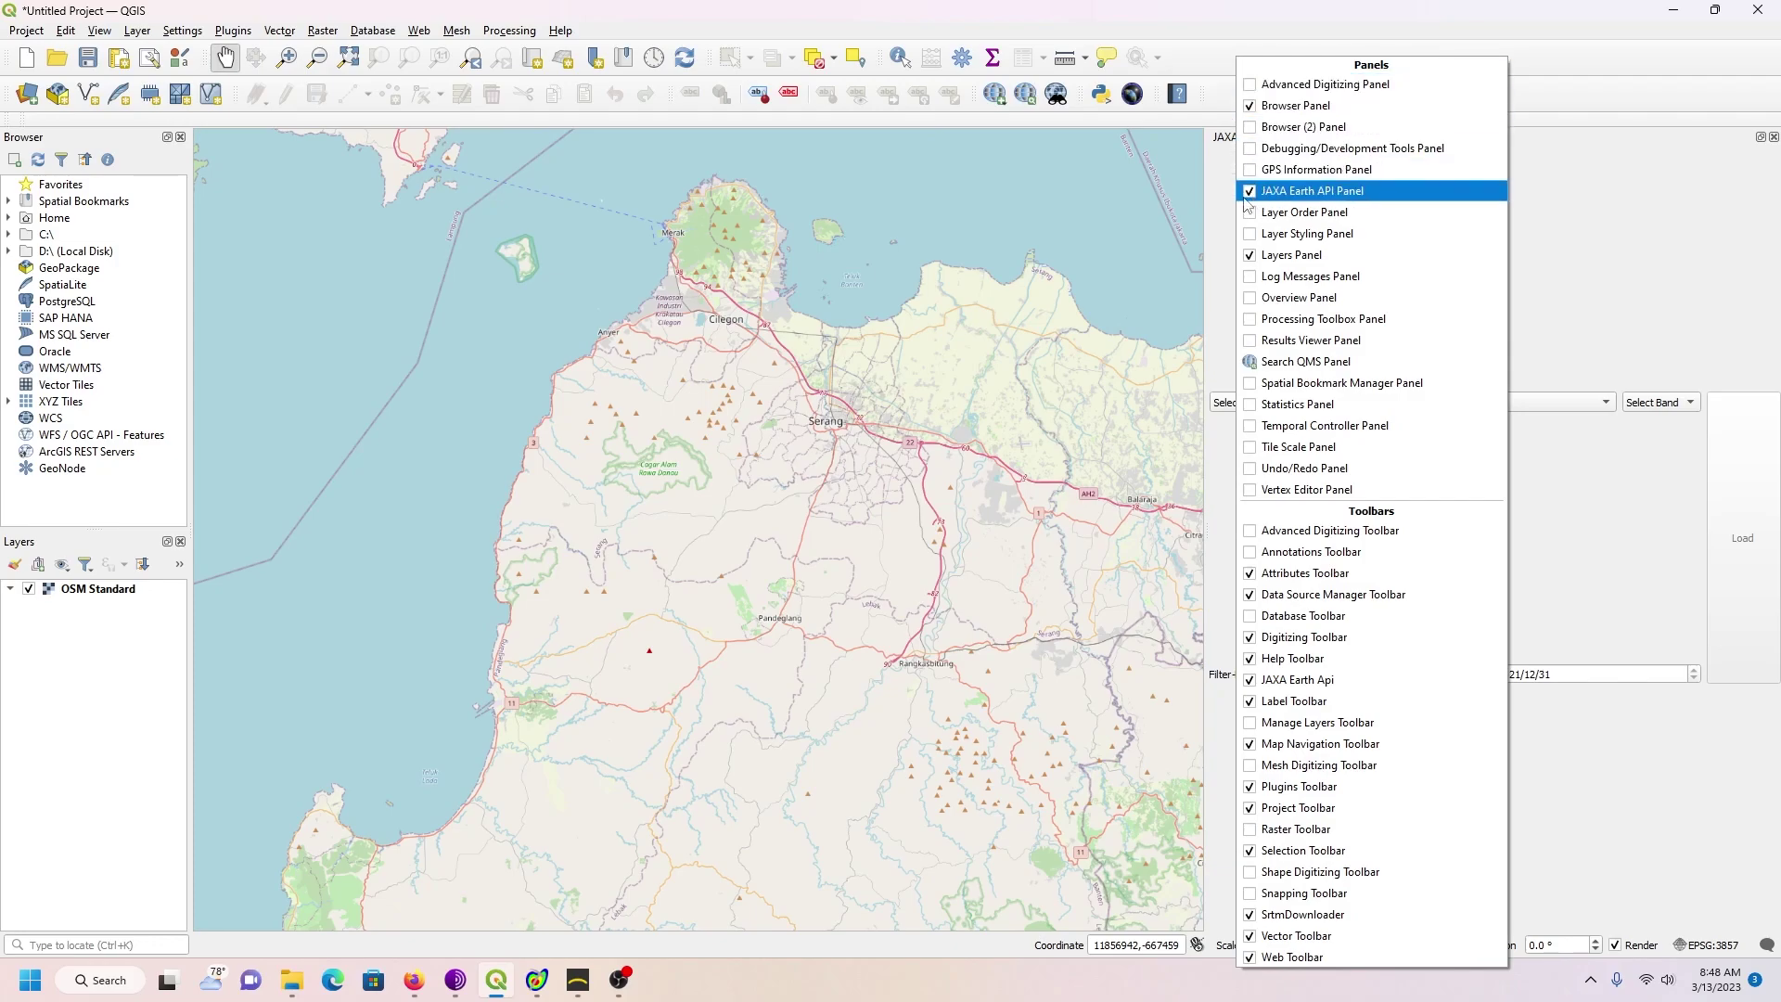
pyautogui.click(1205, 26)
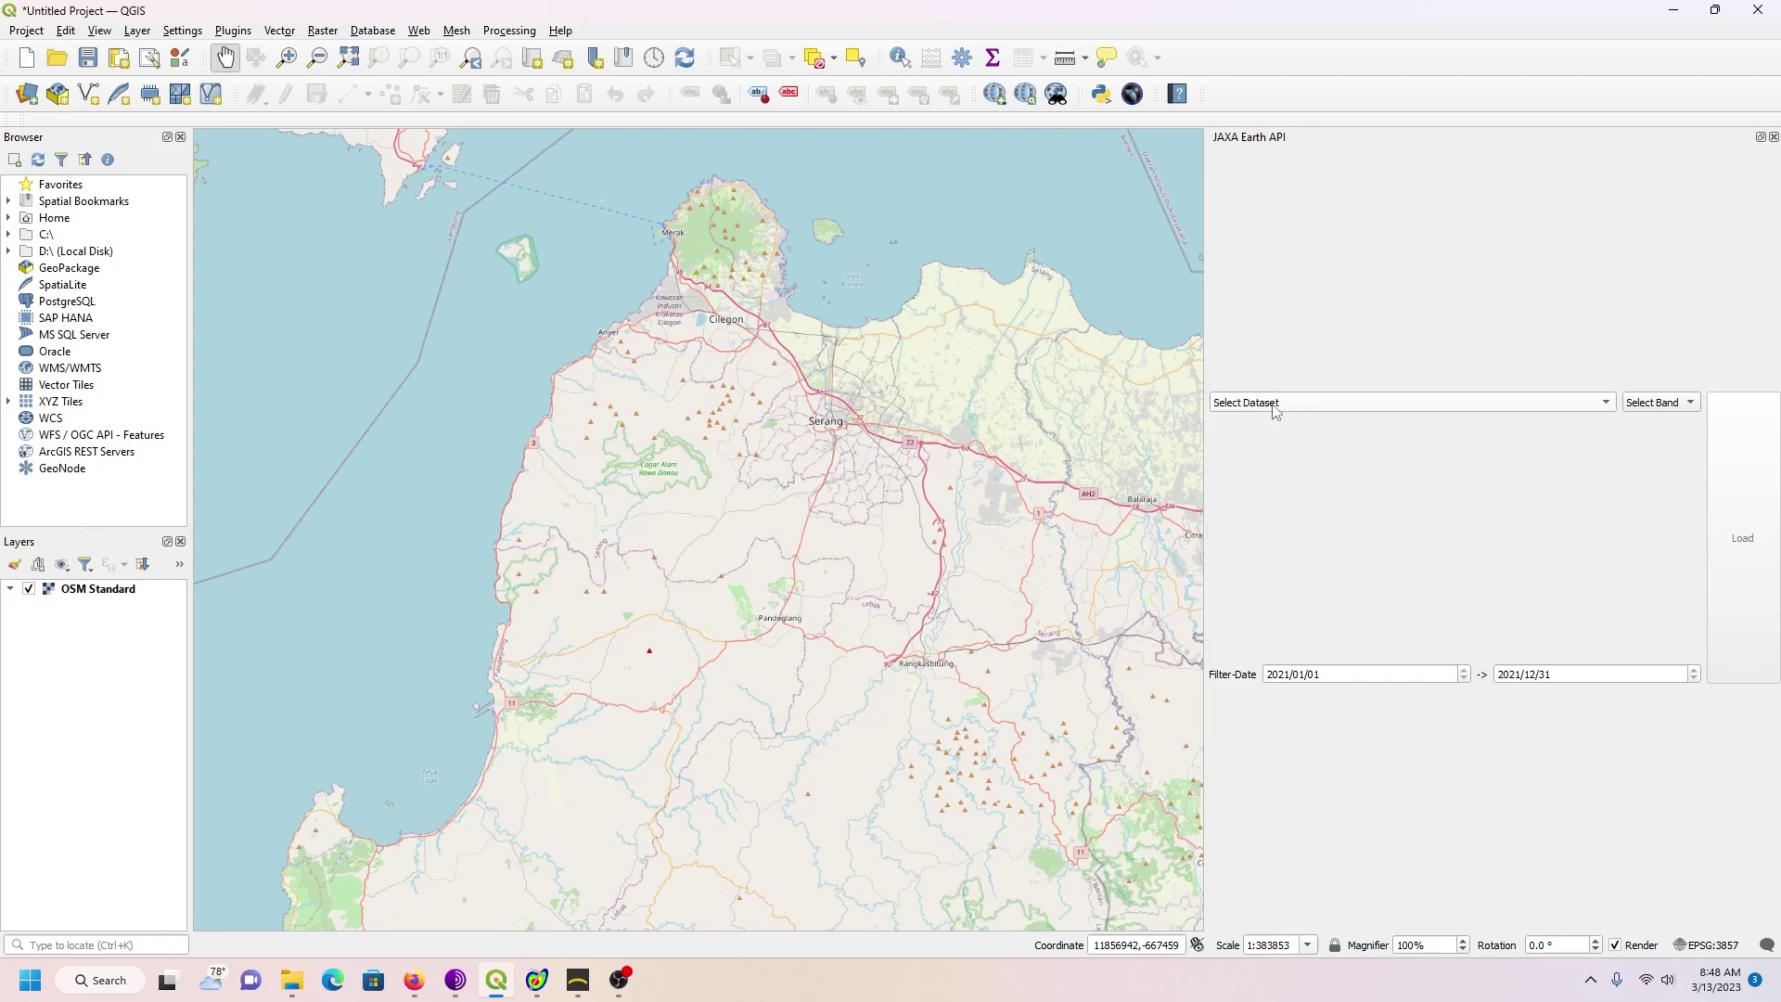
pyautogui.click(1315, 406)
pyautogui.scroll(-2, 1447, 587)
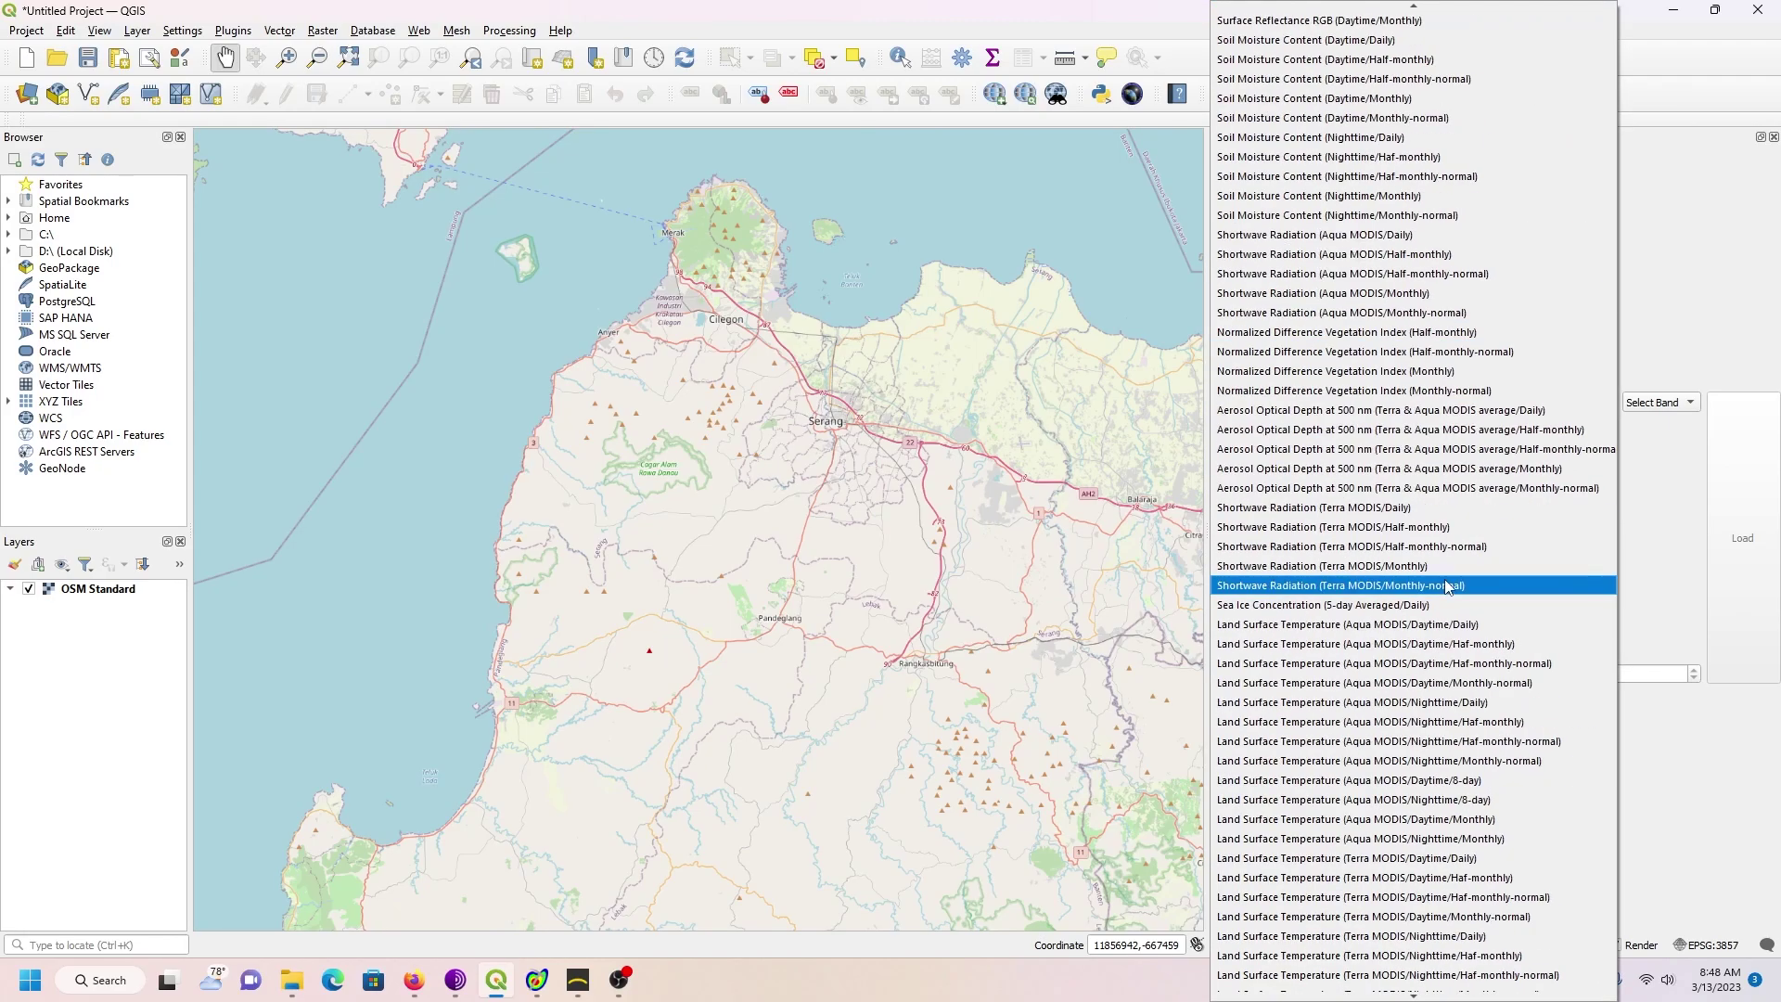
pyautogui.scroll(-3, 1447, 586)
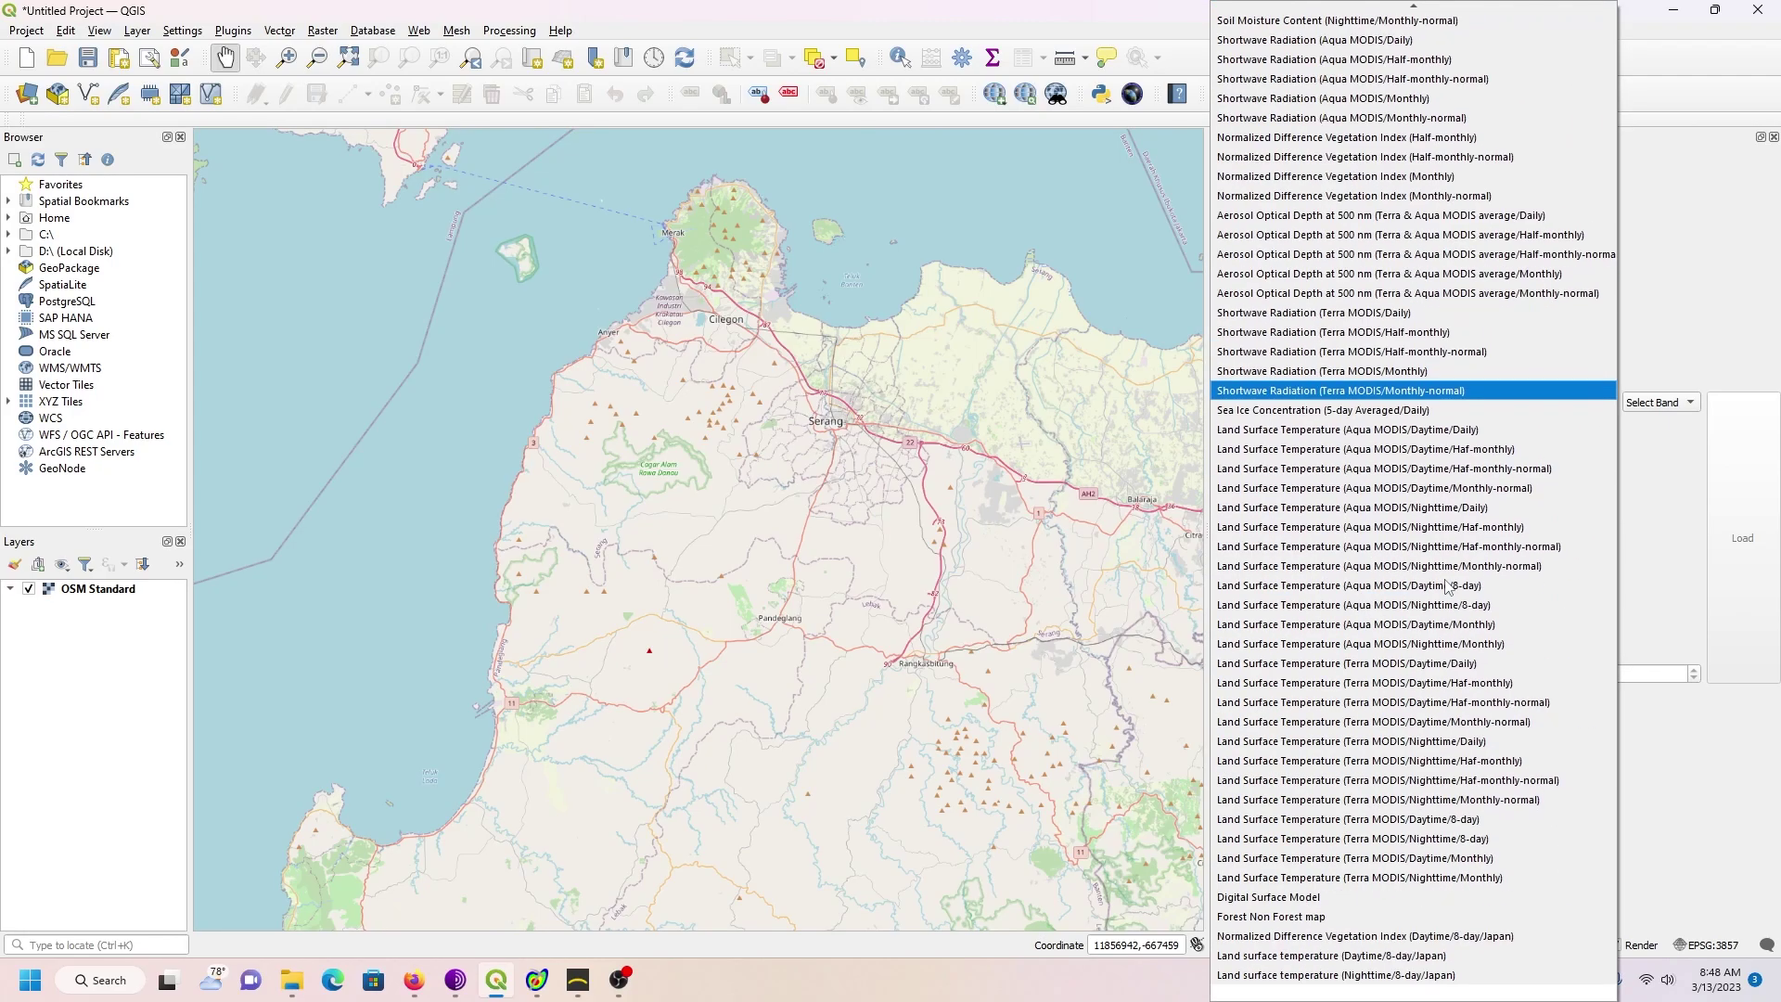
pyautogui.click(1292, 897)
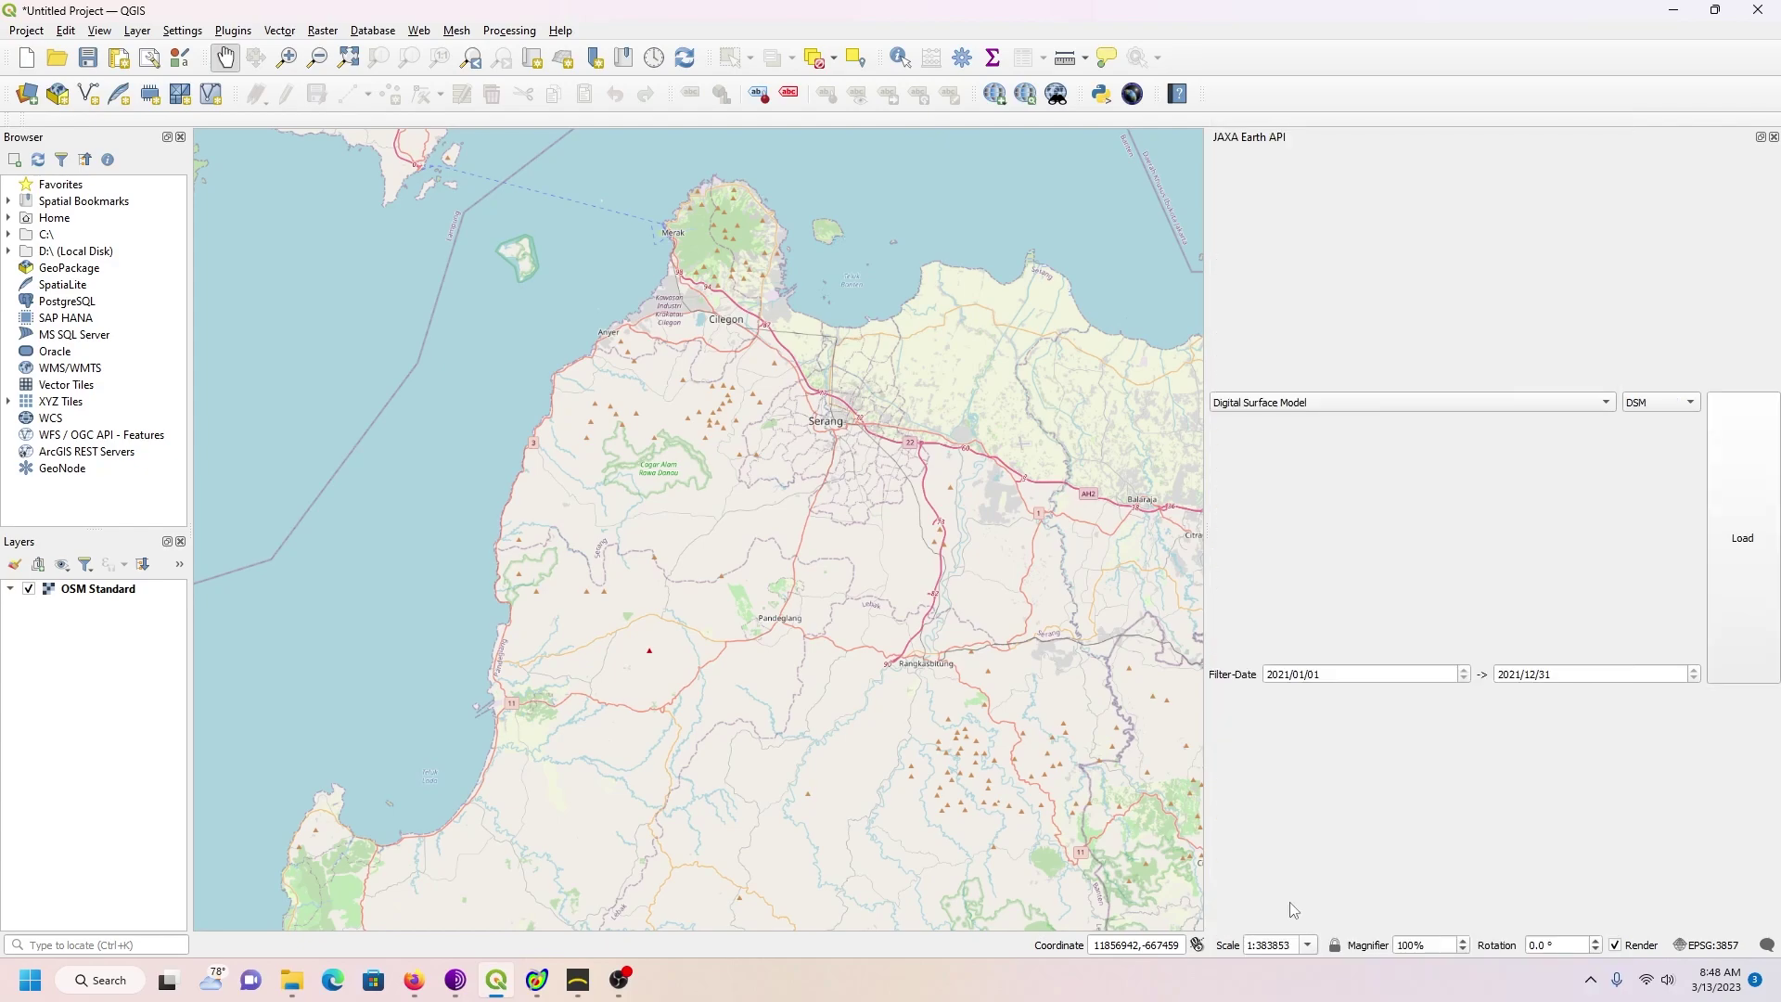
# Step: Load the DSM band, then expand the JAXA ALOS PRISM group and select its elevation layer
pyautogui.click(1689, 403)
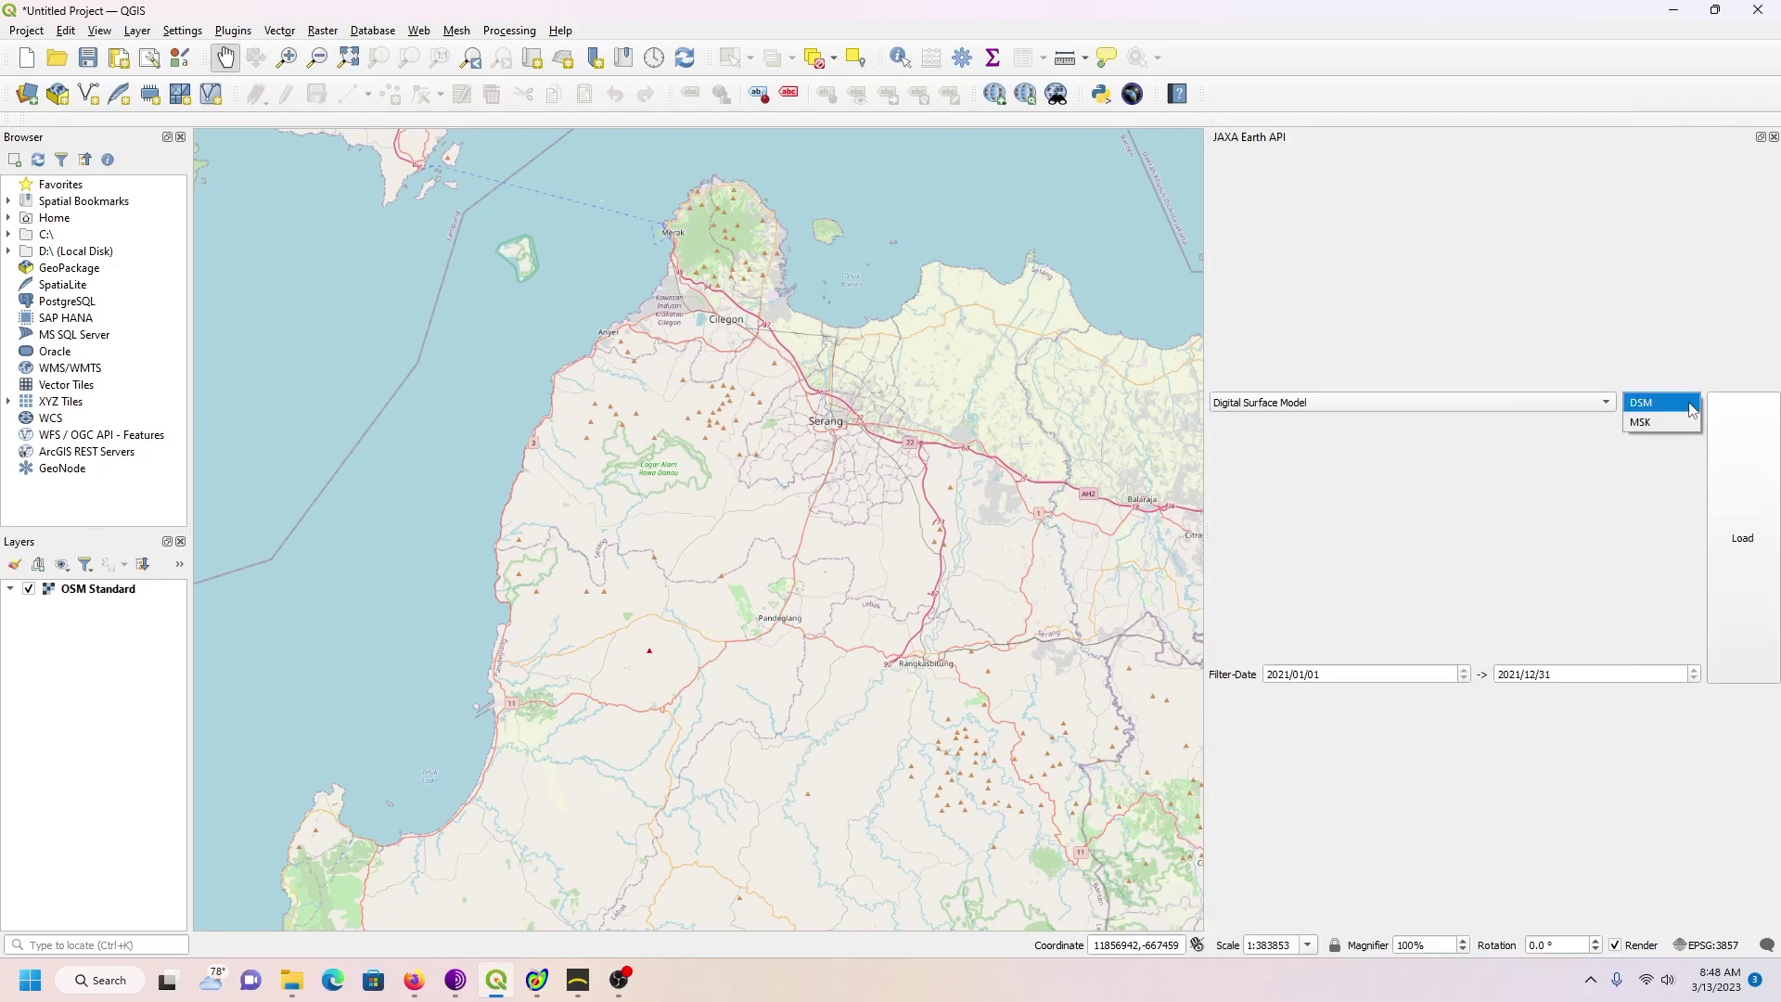
pyautogui.click(1689, 405)
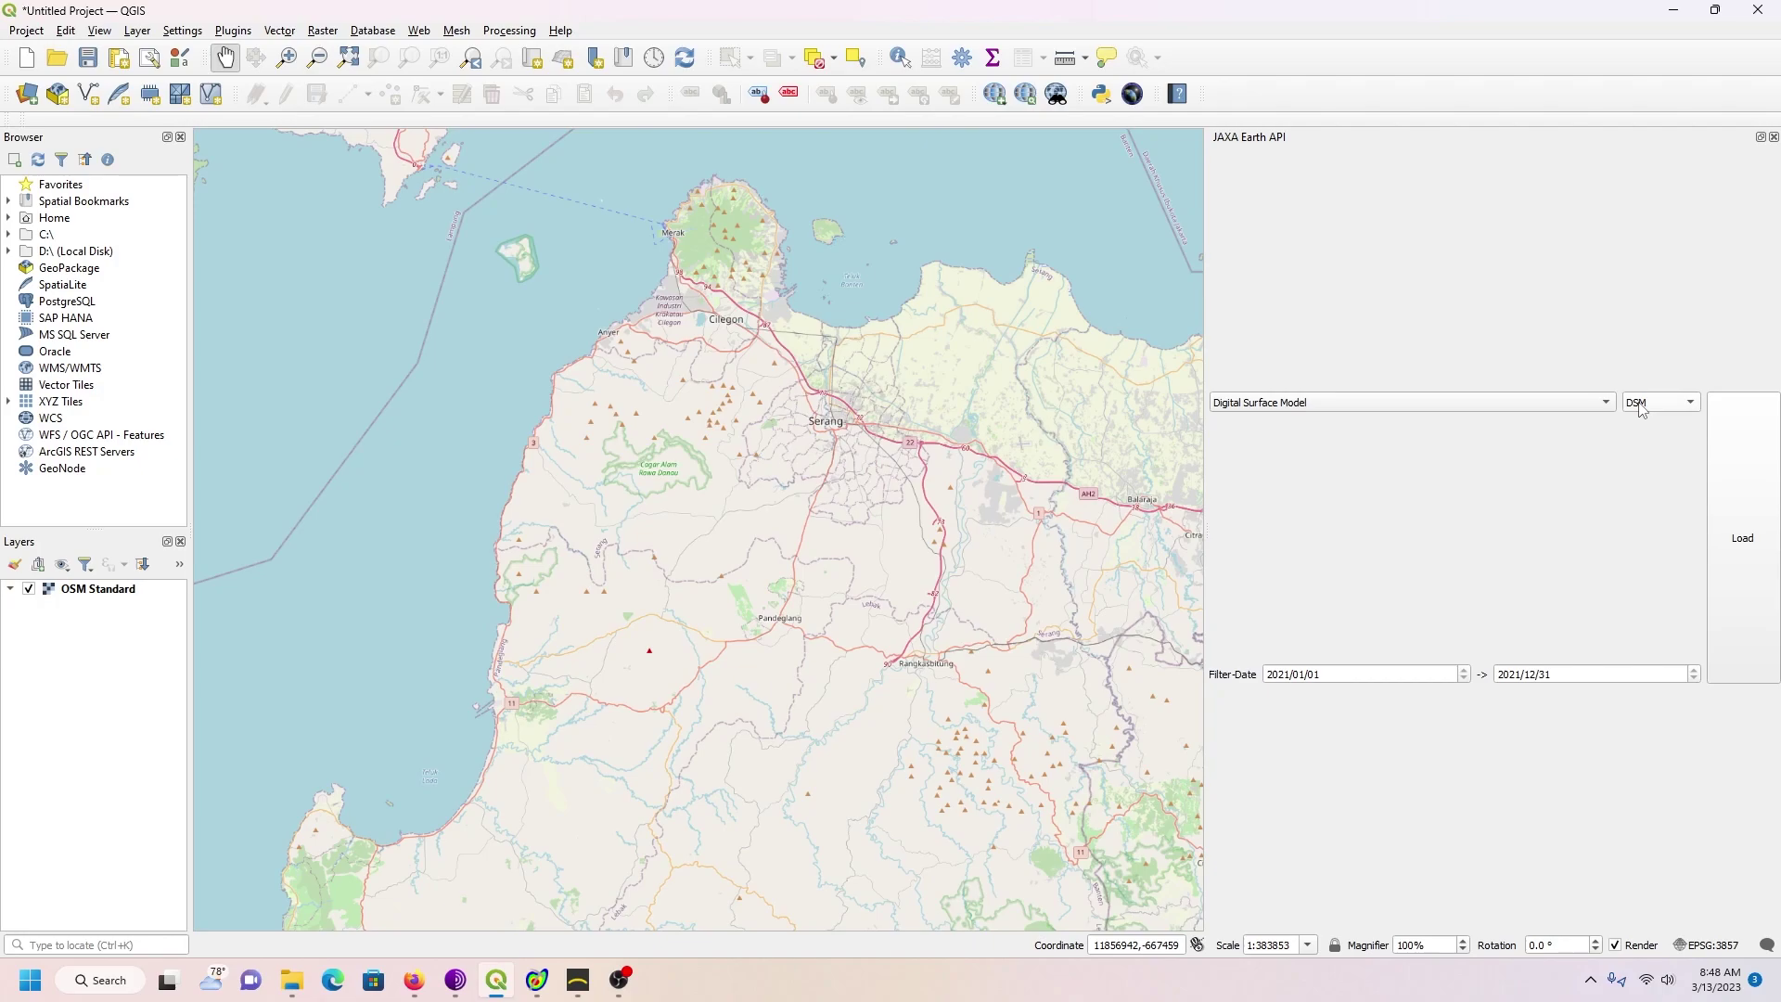
pyautogui.click(1744, 547)
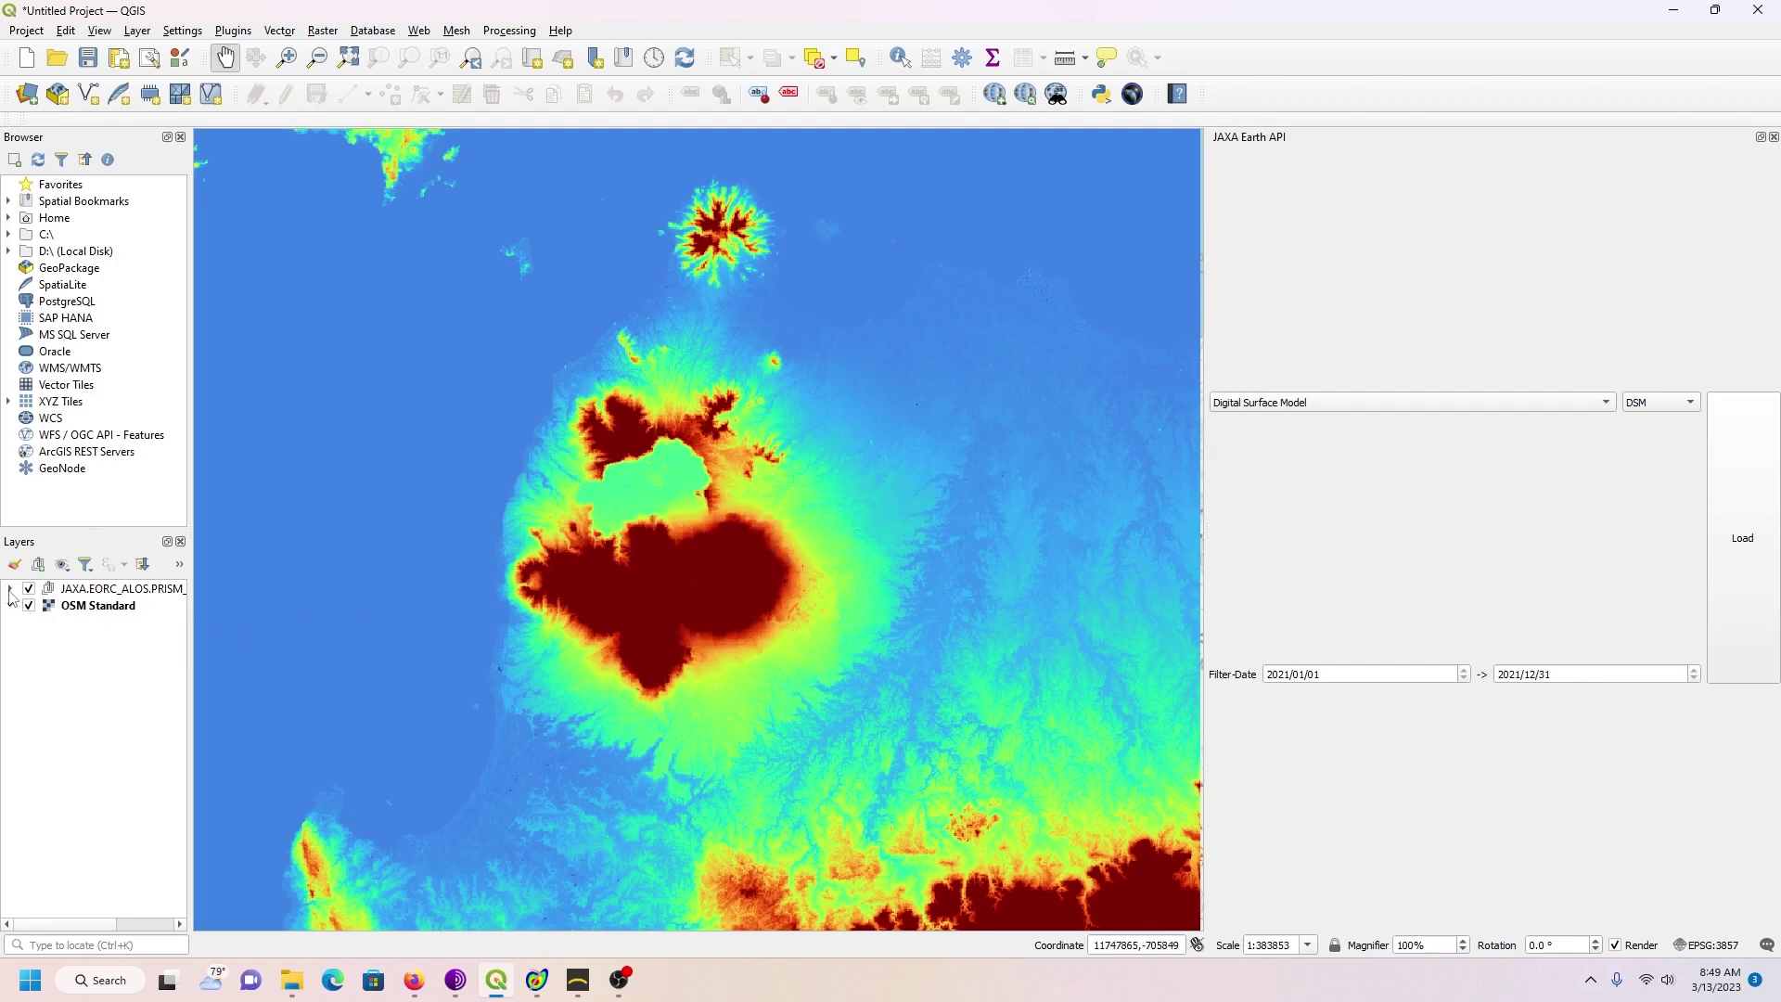
pyautogui.click(9, 590)
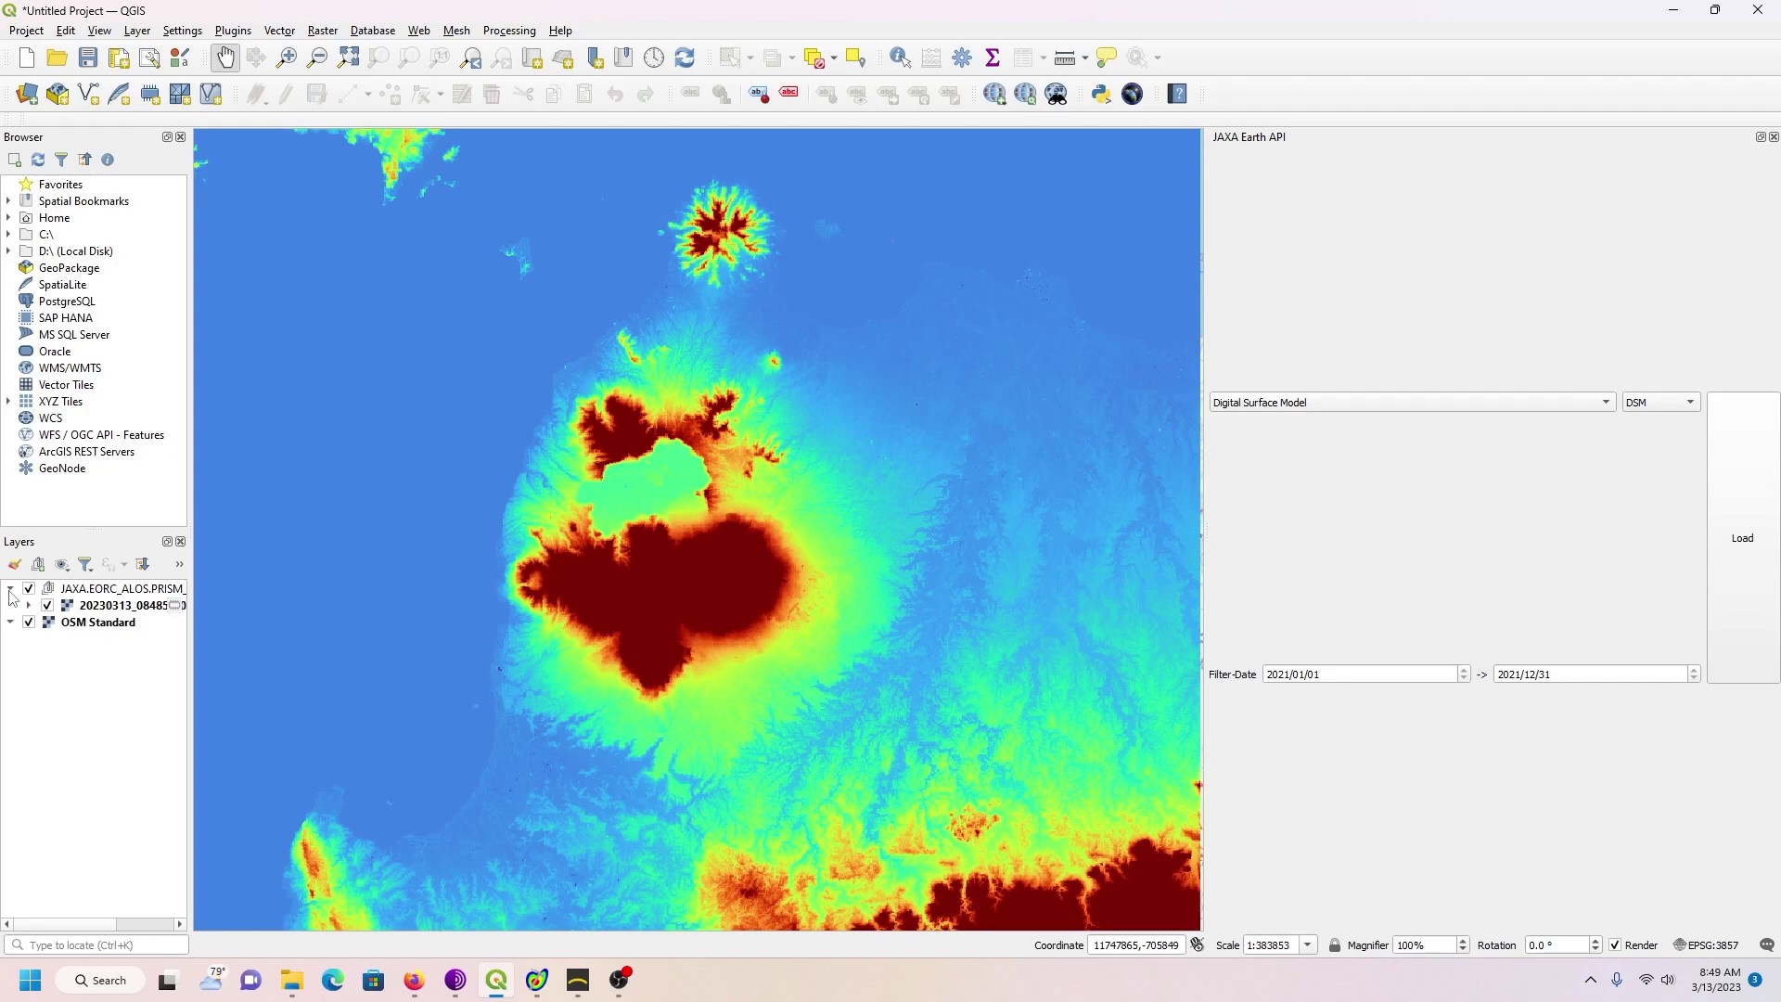
pyautogui.click(98, 610)
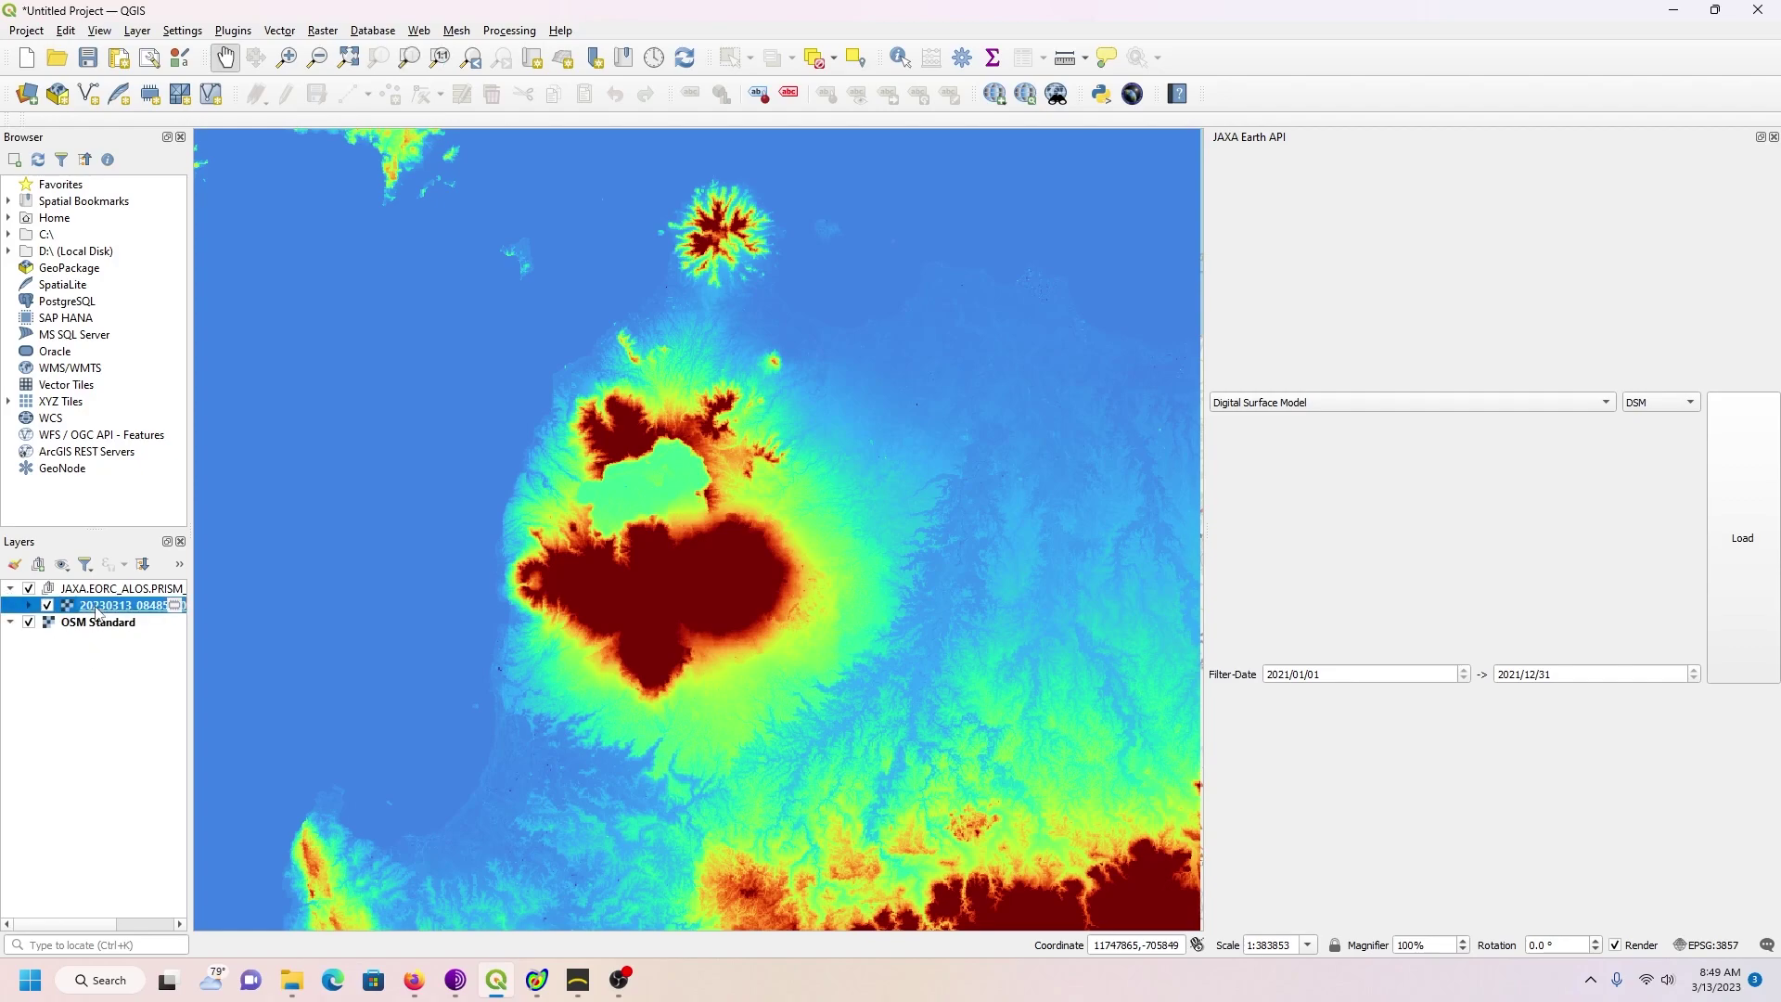
# Step: Save the DSM layer as GeoTIFF Test01.tif in D:\WestJava\New Tutorial, without adding it to the map
pyautogui.rightClick(98, 610)
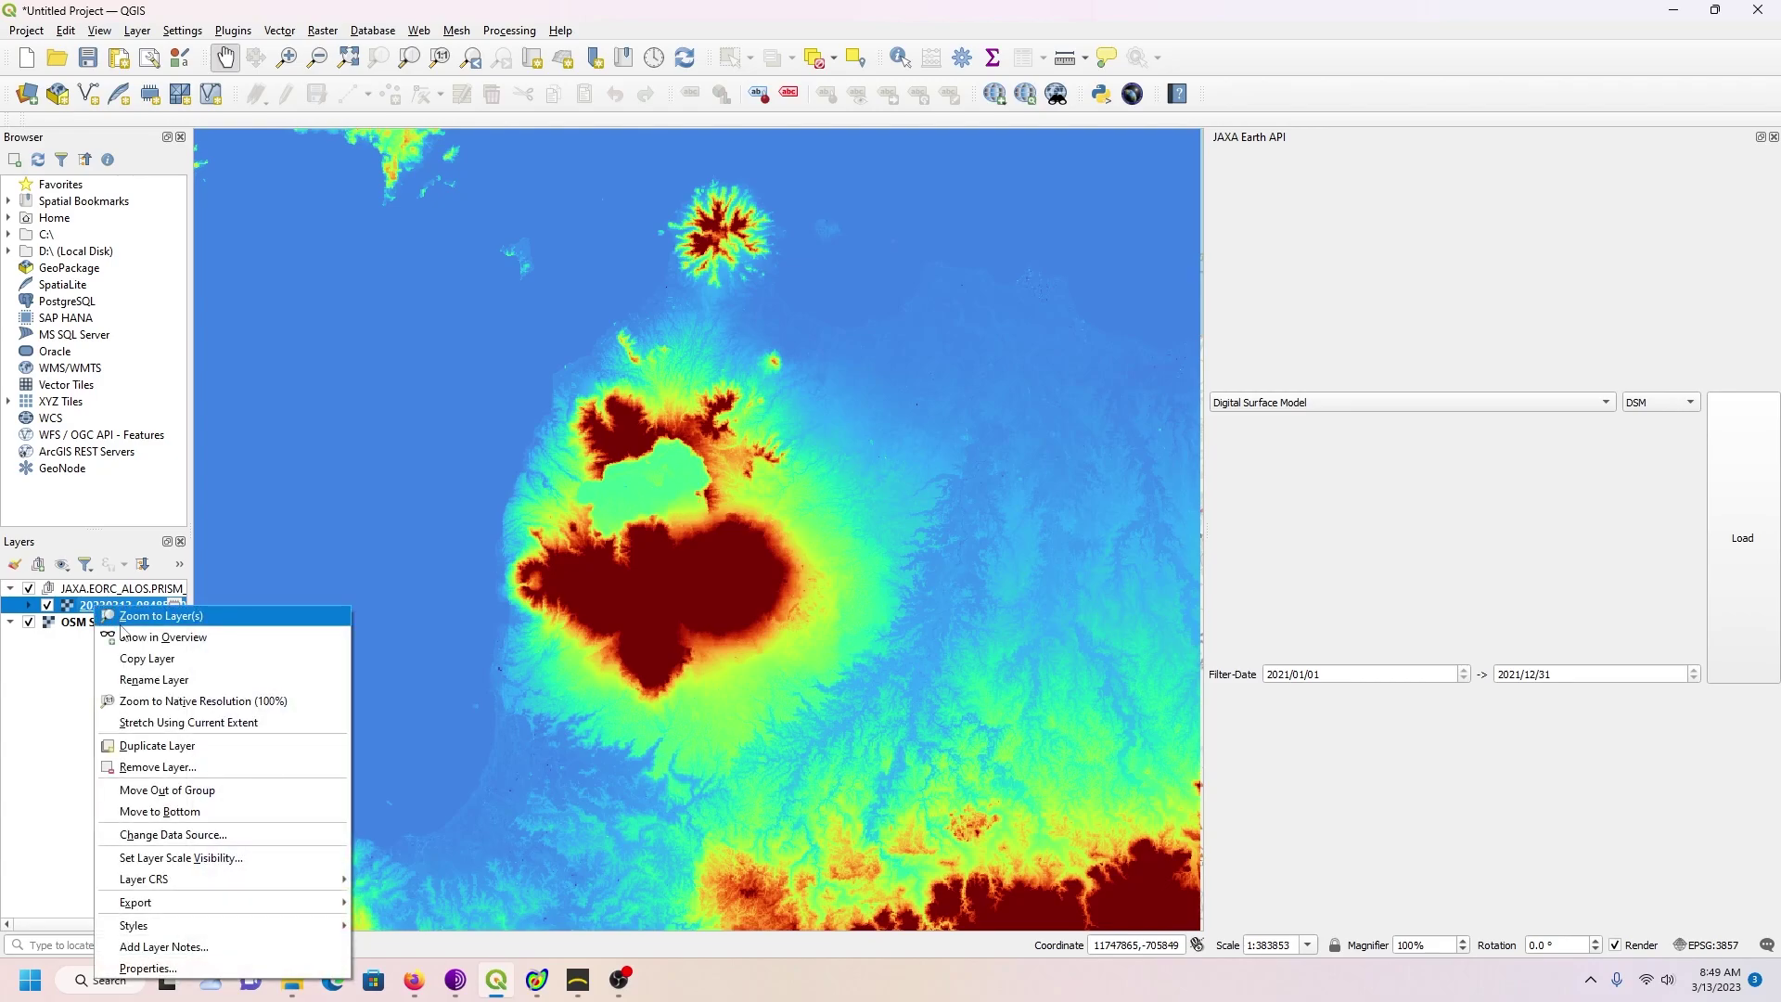
pyautogui.moveTo(240, 902)
pyautogui.click(388, 904)
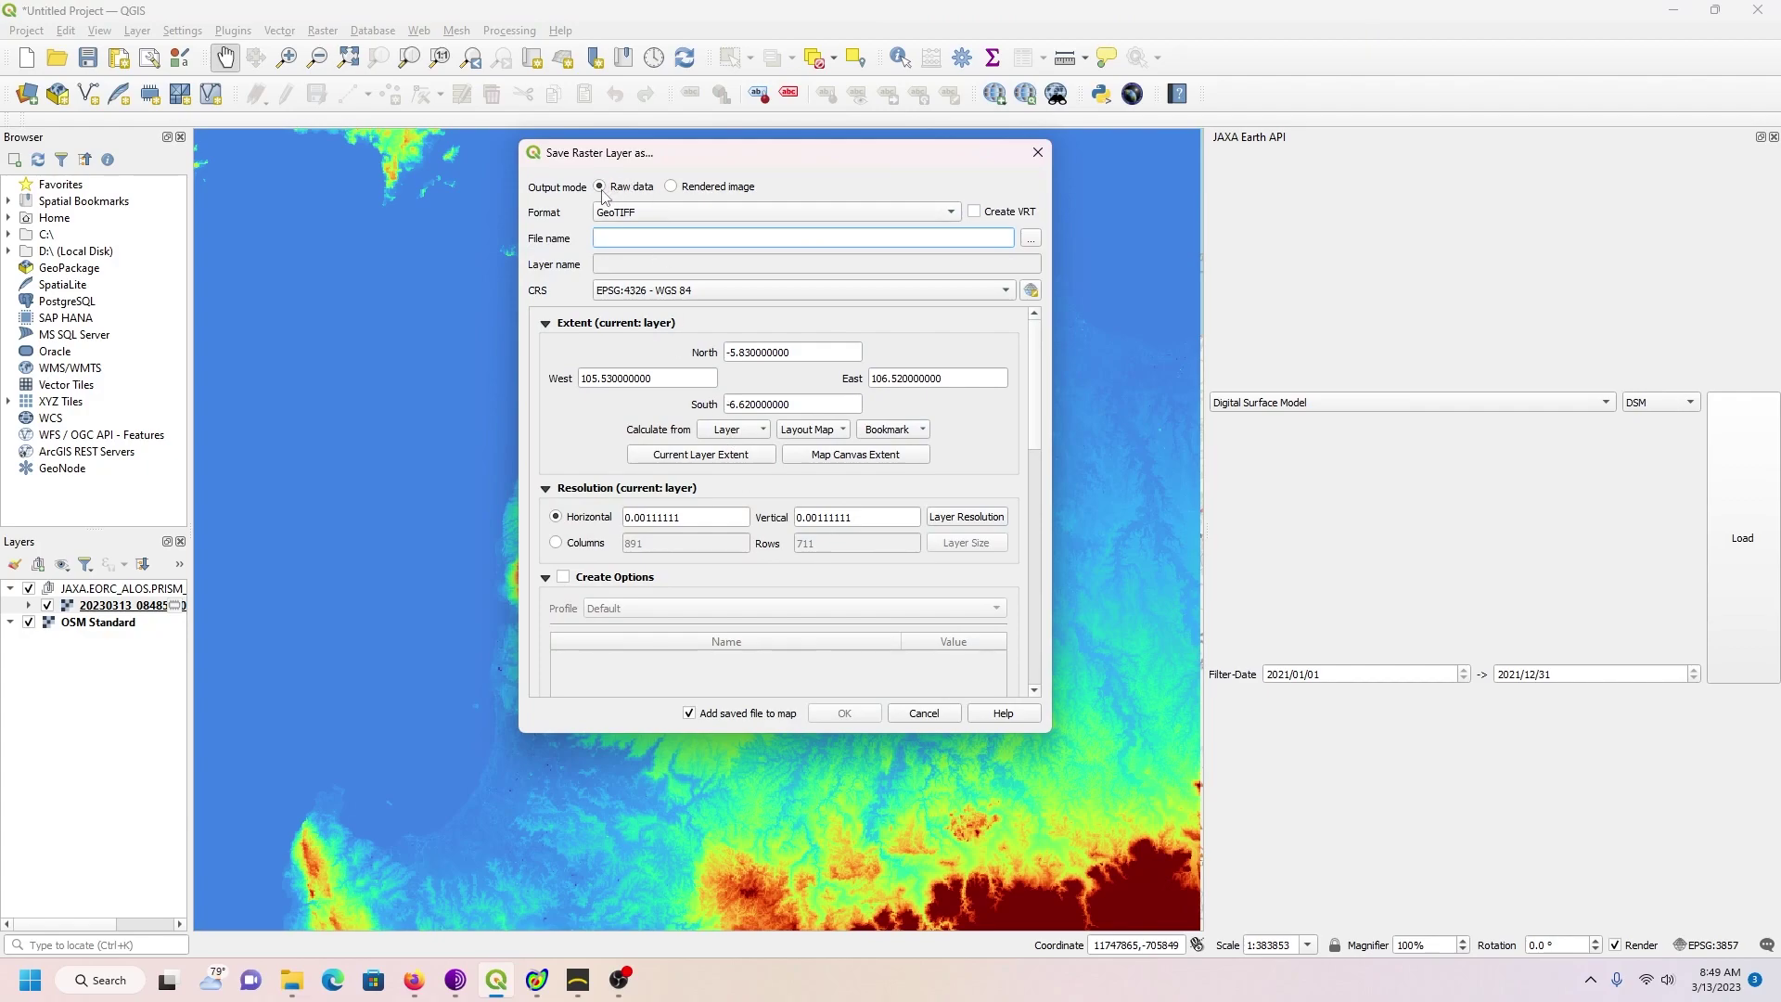
pyautogui.click(1030, 238)
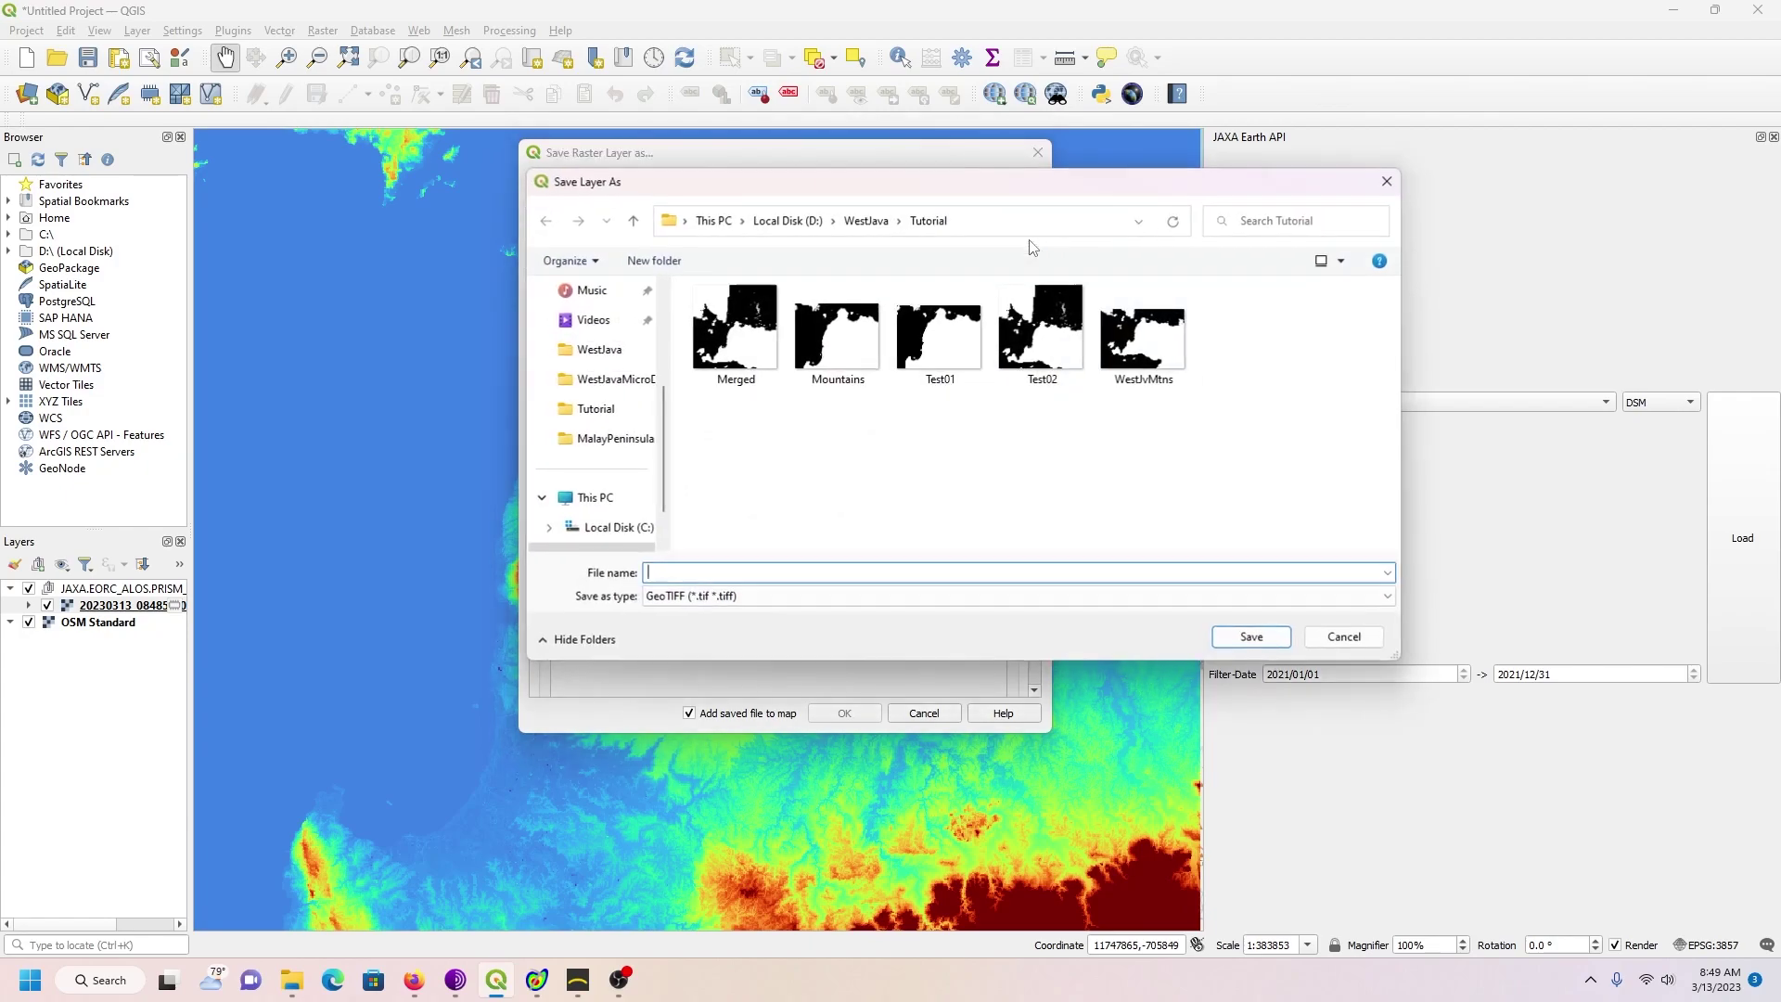
pyautogui.click(865, 220)
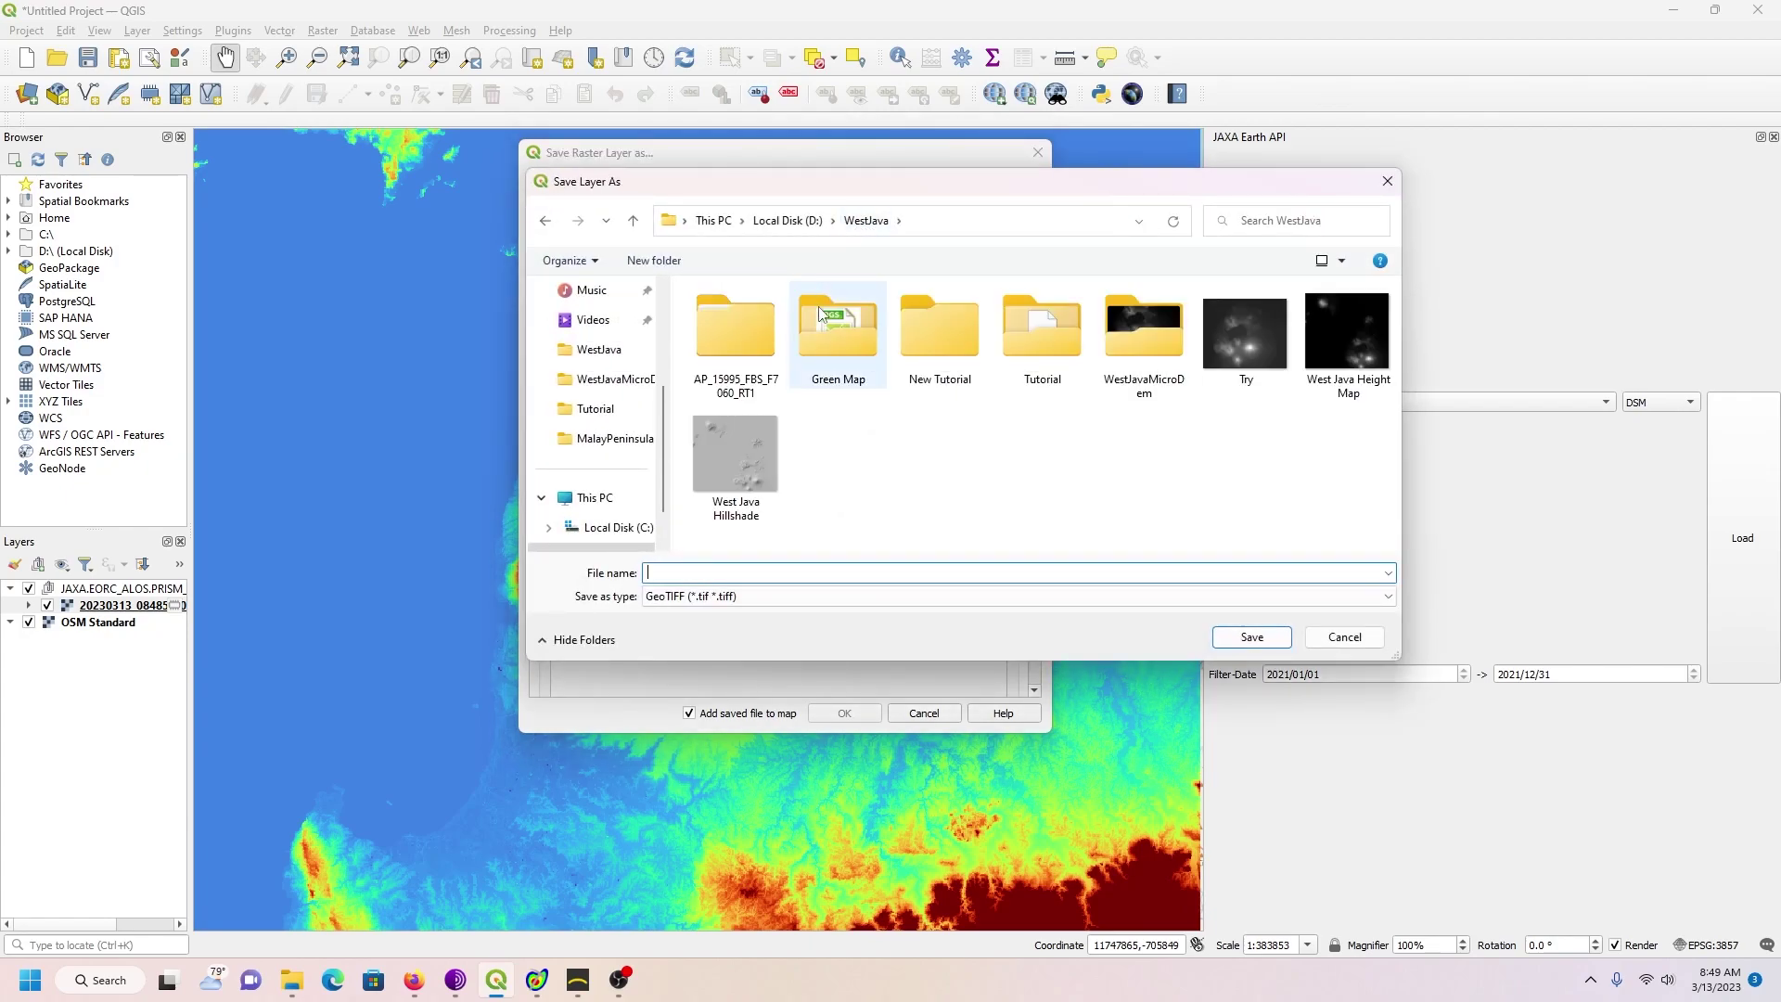
pyautogui.doubleClick(942, 346)
pyautogui.click(662, 575)
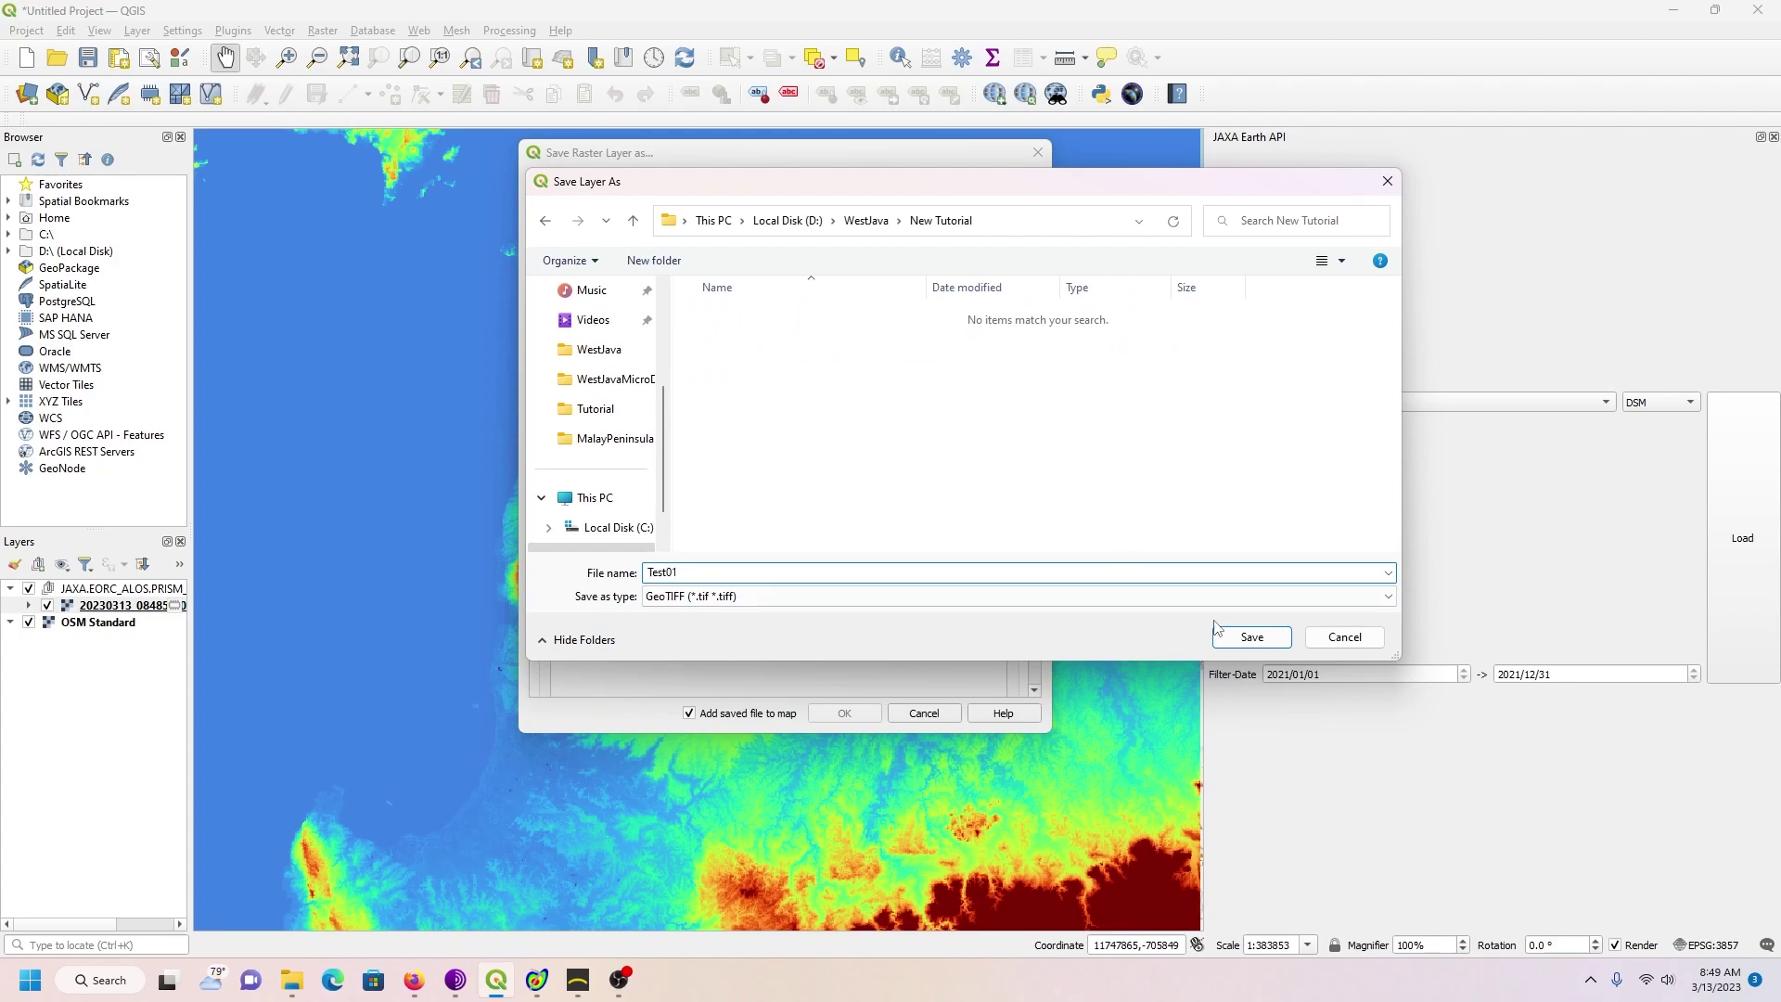
pyautogui.click(1244, 639)
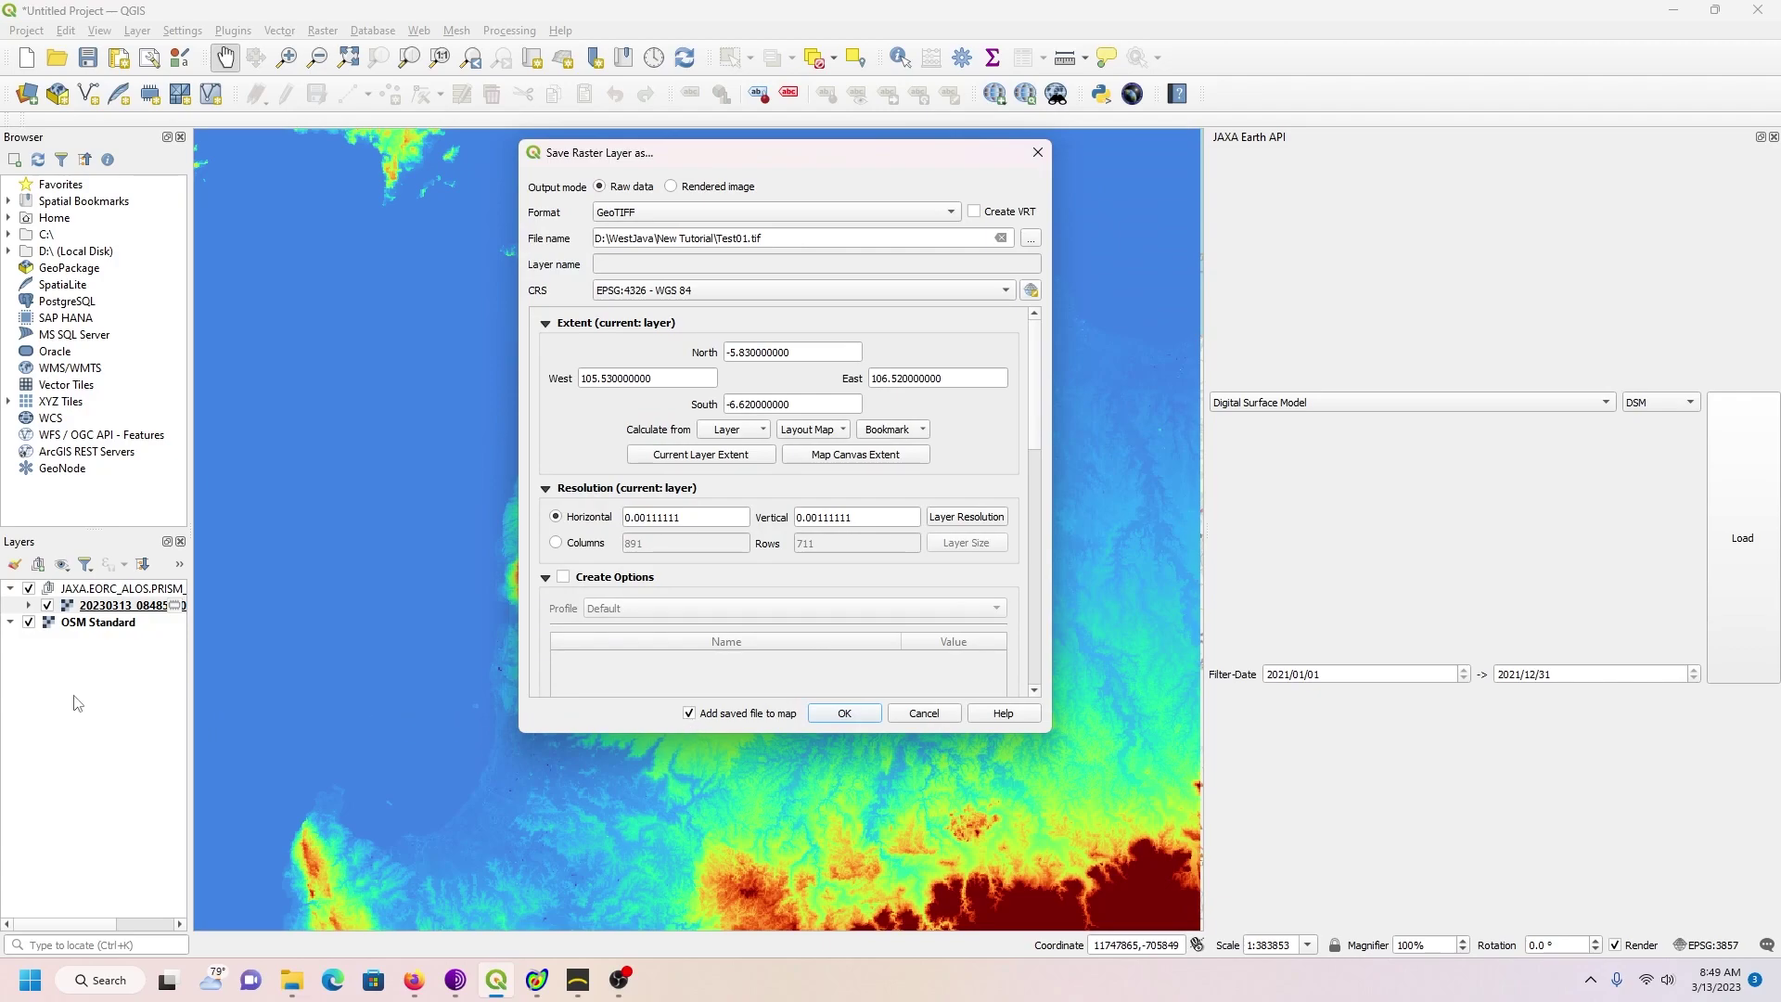
pyautogui.click(844, 714)
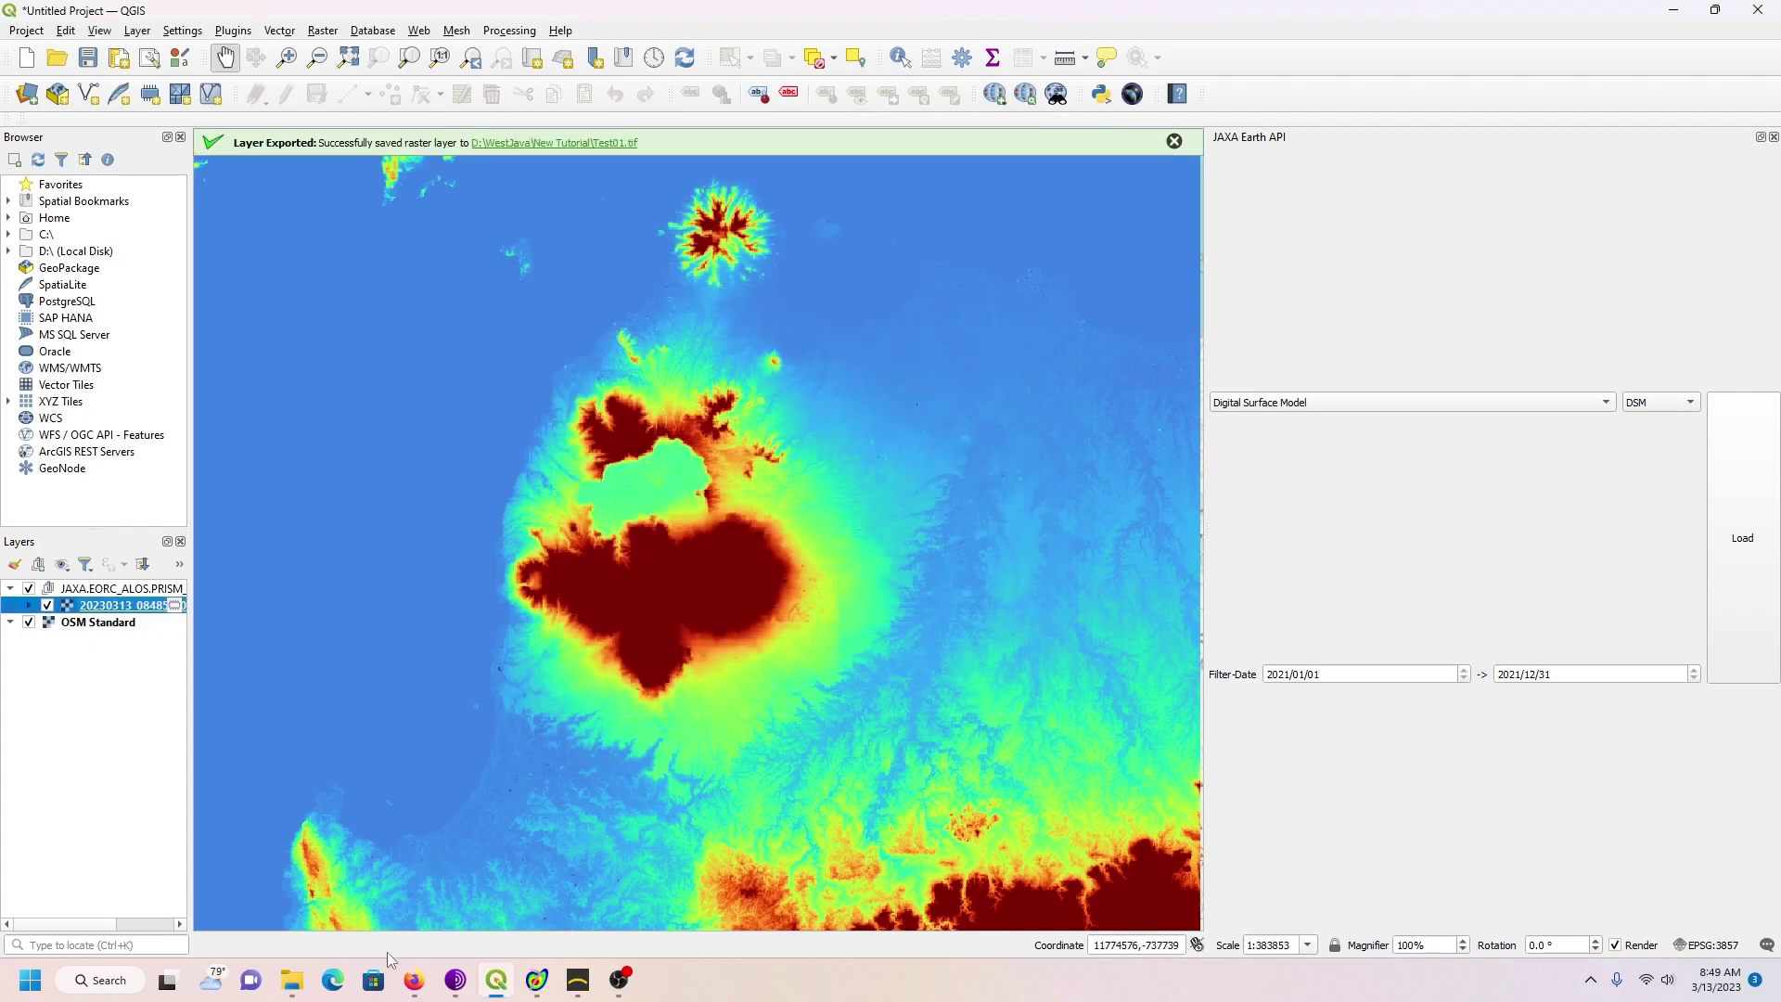
# Step: Bring Firefox forward on the 'microdem - Google Search' results tab
pyautogui.moveTo(417, 988)
pyautogui.click(414, 980)
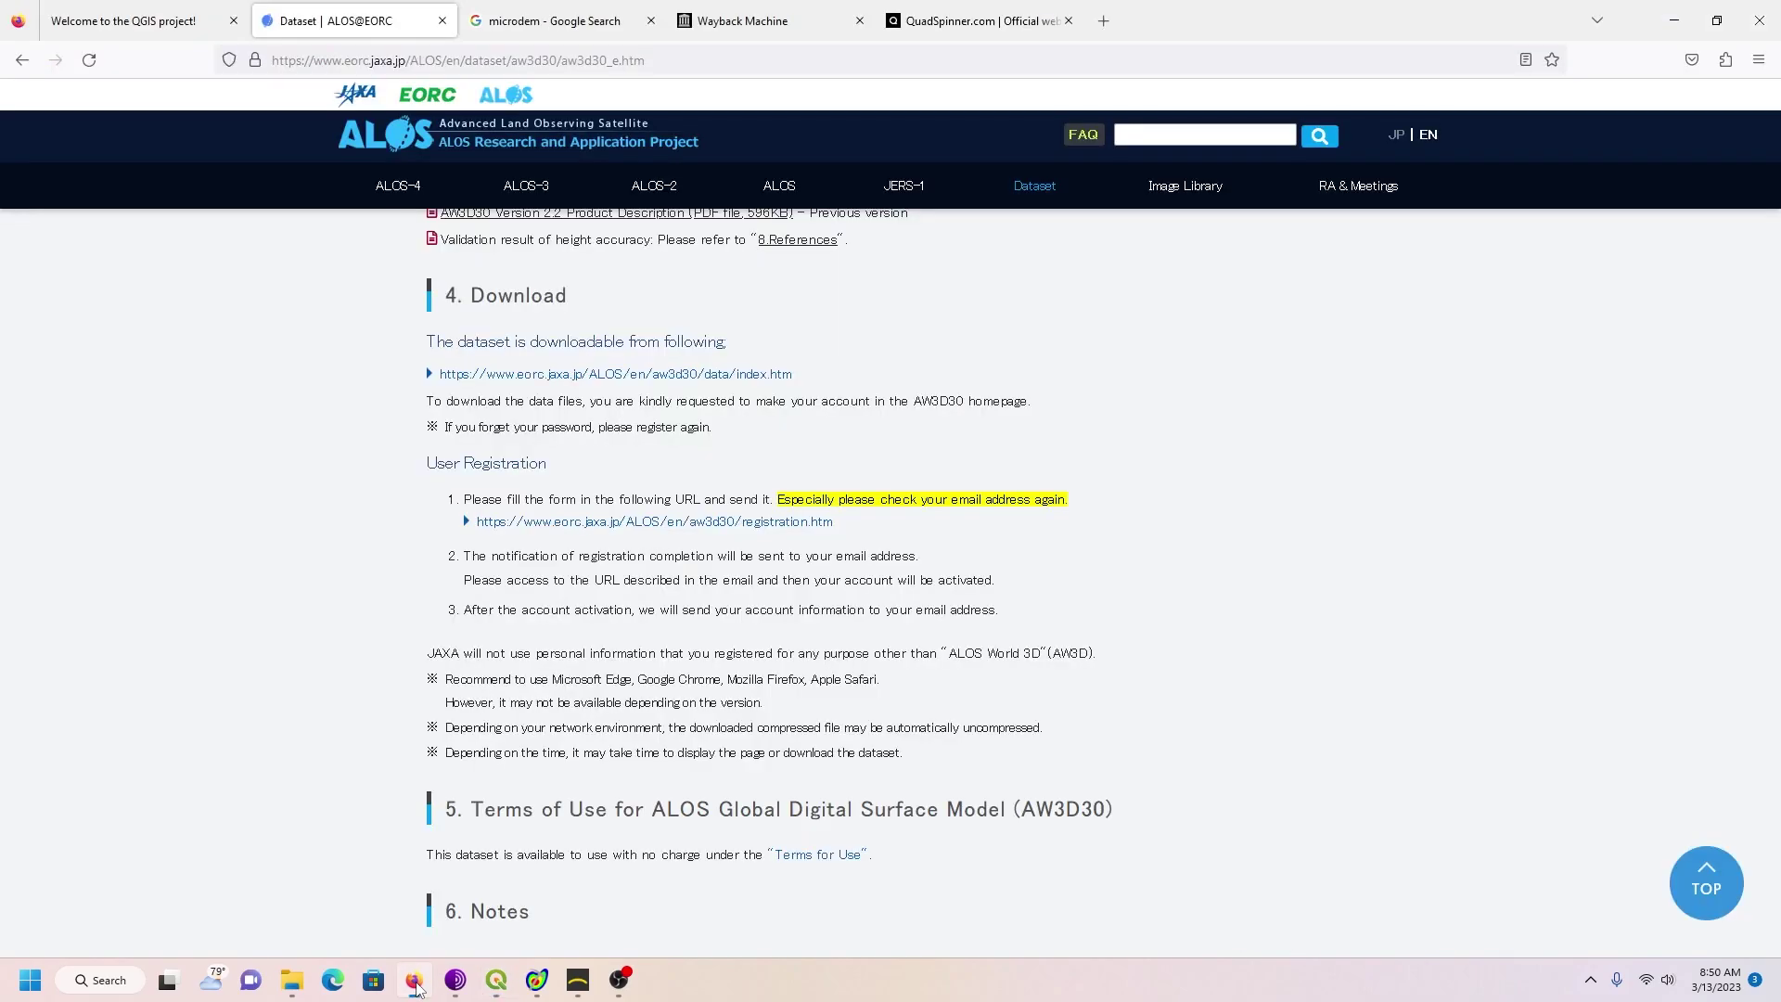
pyautogui.click(582, 21)
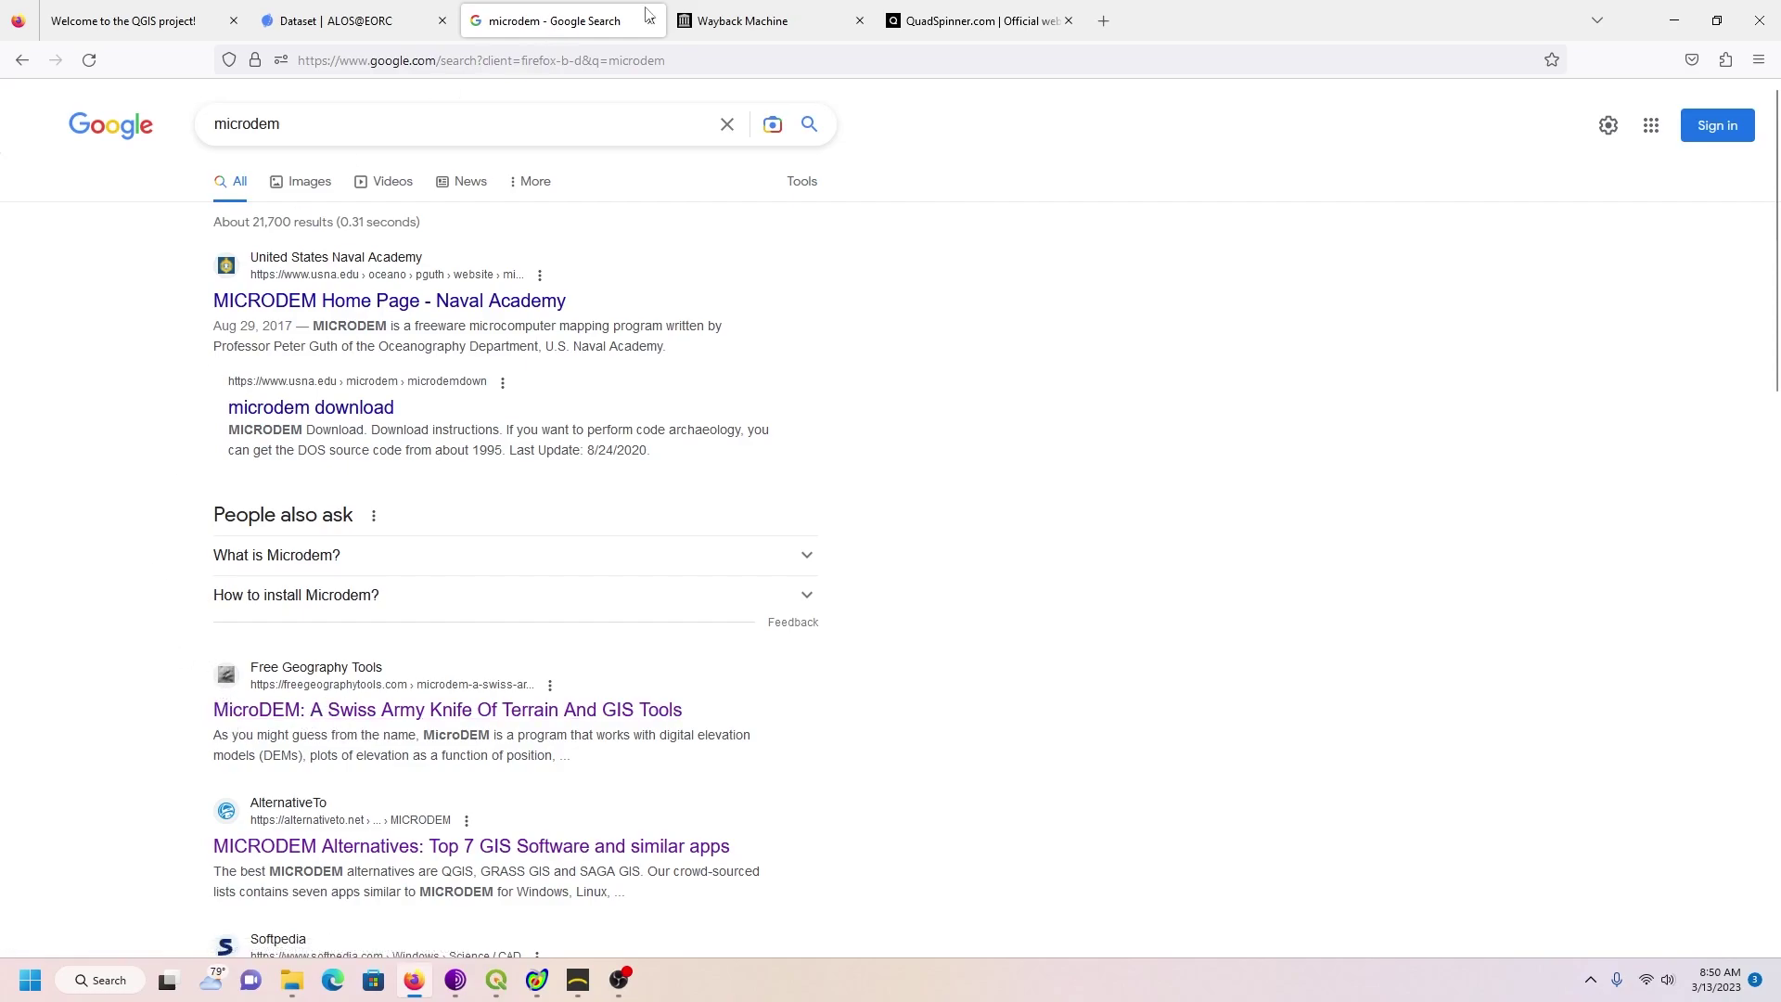
# Step: Browse the Wayback Machine's 2020 captures of microdem_setup.exe, viewing the June 12, 2020 snapshot
pyautogui.click(791, 19)
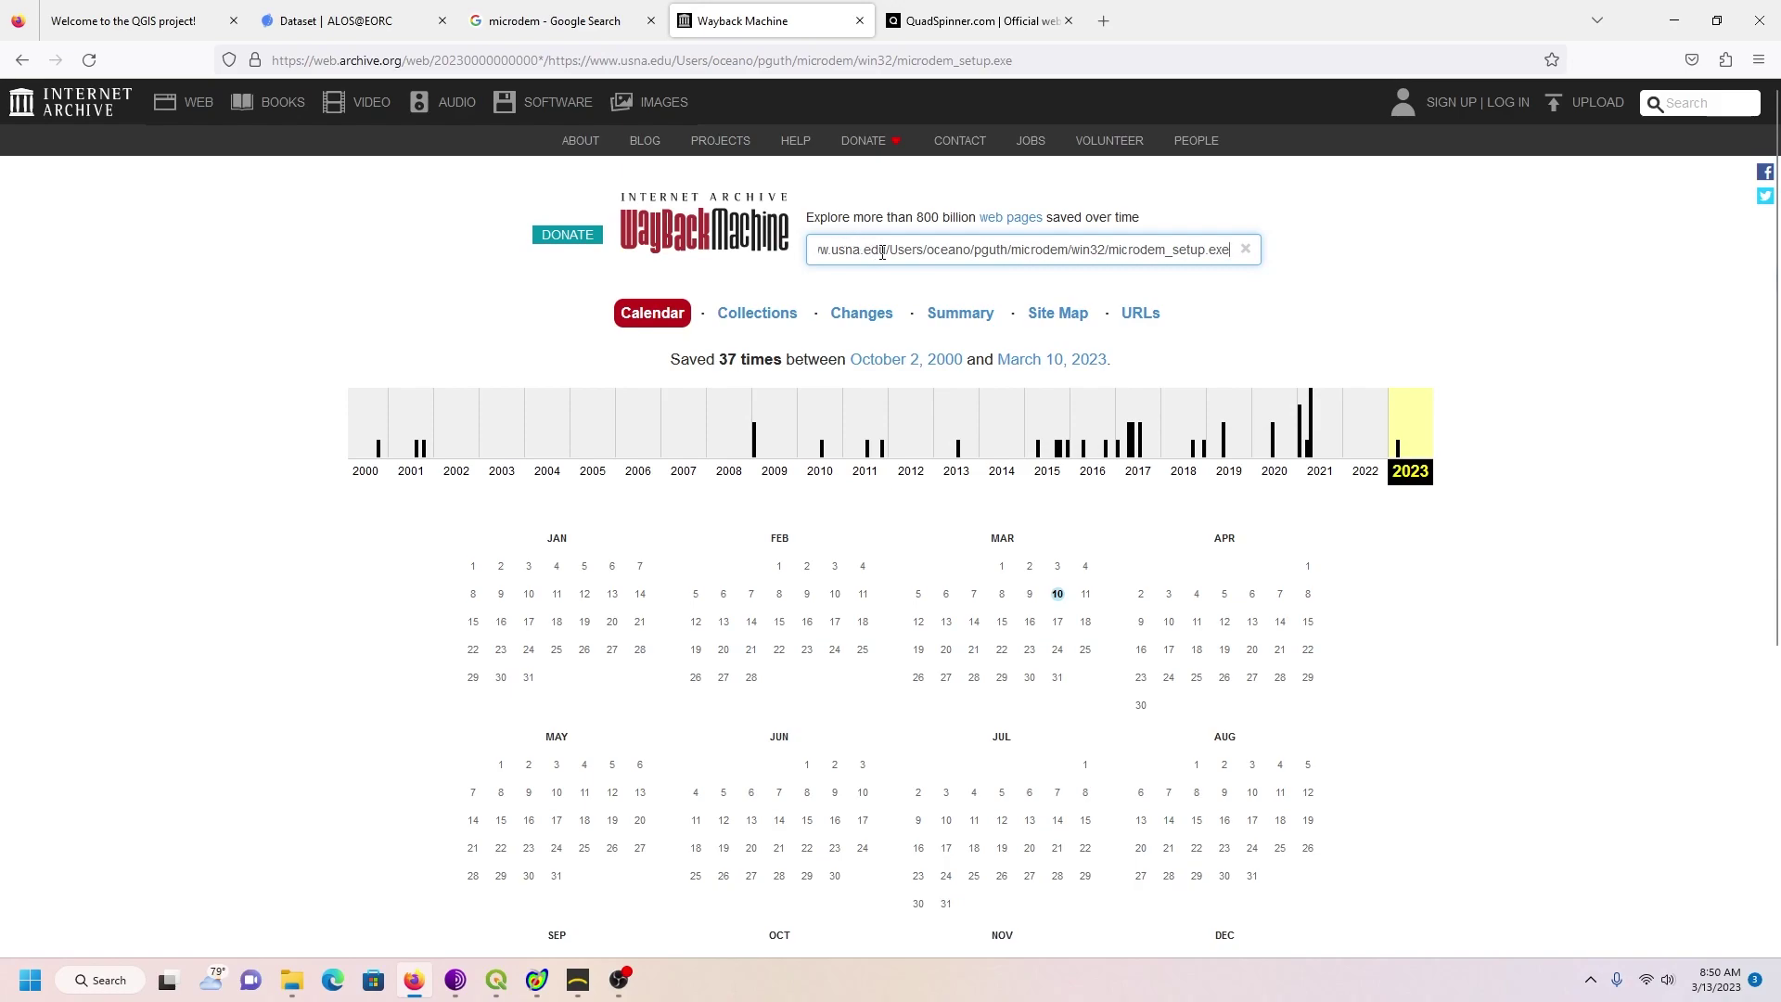
pyautogui.click(1273, 461)
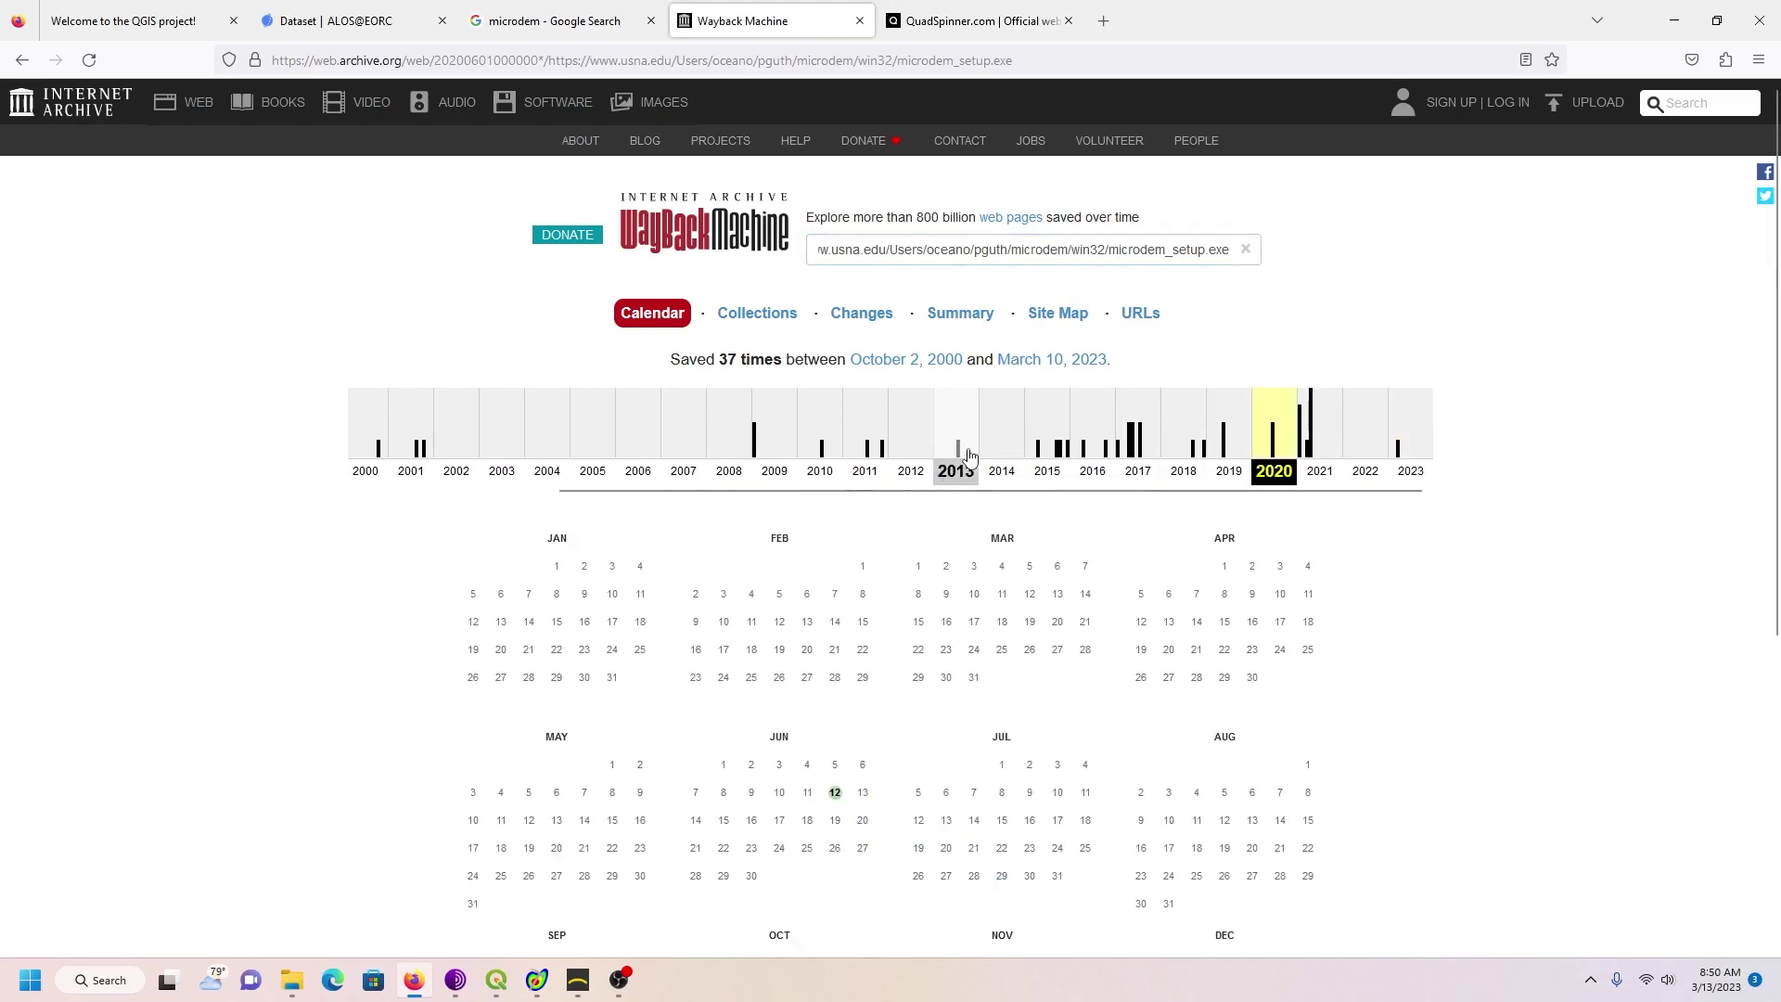
pyautogui.scroll(-3, 649, 417)
pyautogui.moveTo(832, 518)
pyautogui.click(870, 603)
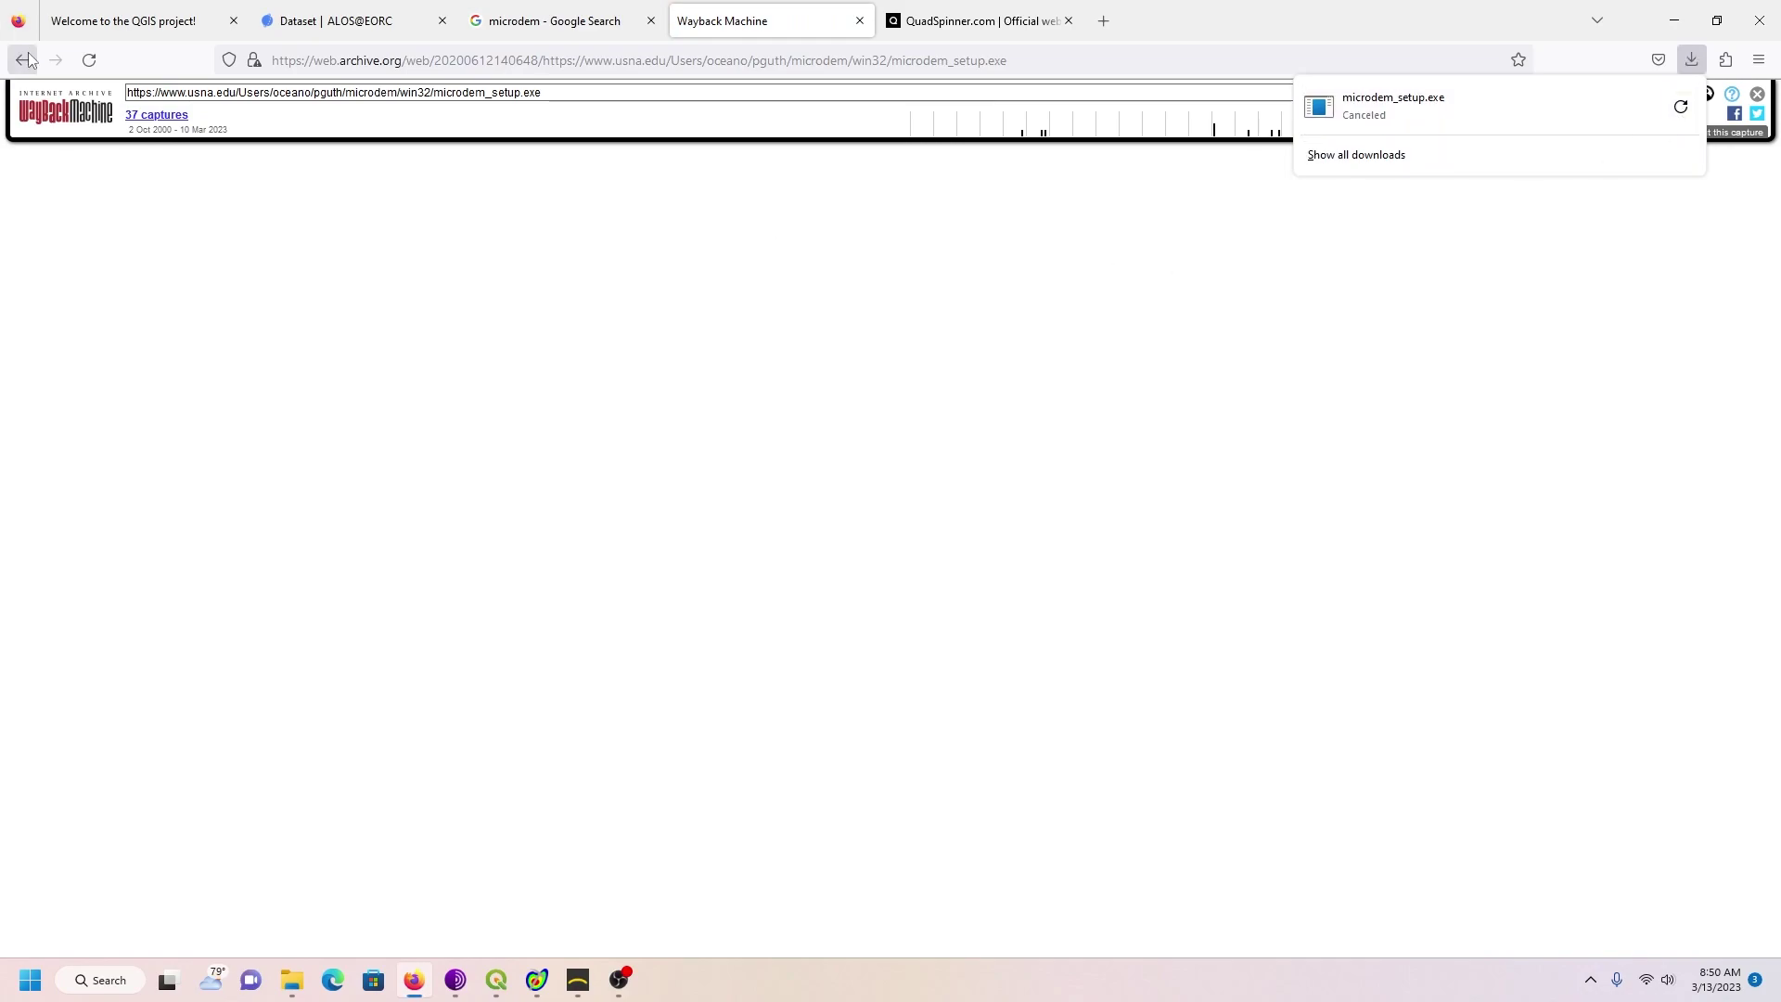
pyautogui.click(24, 61)
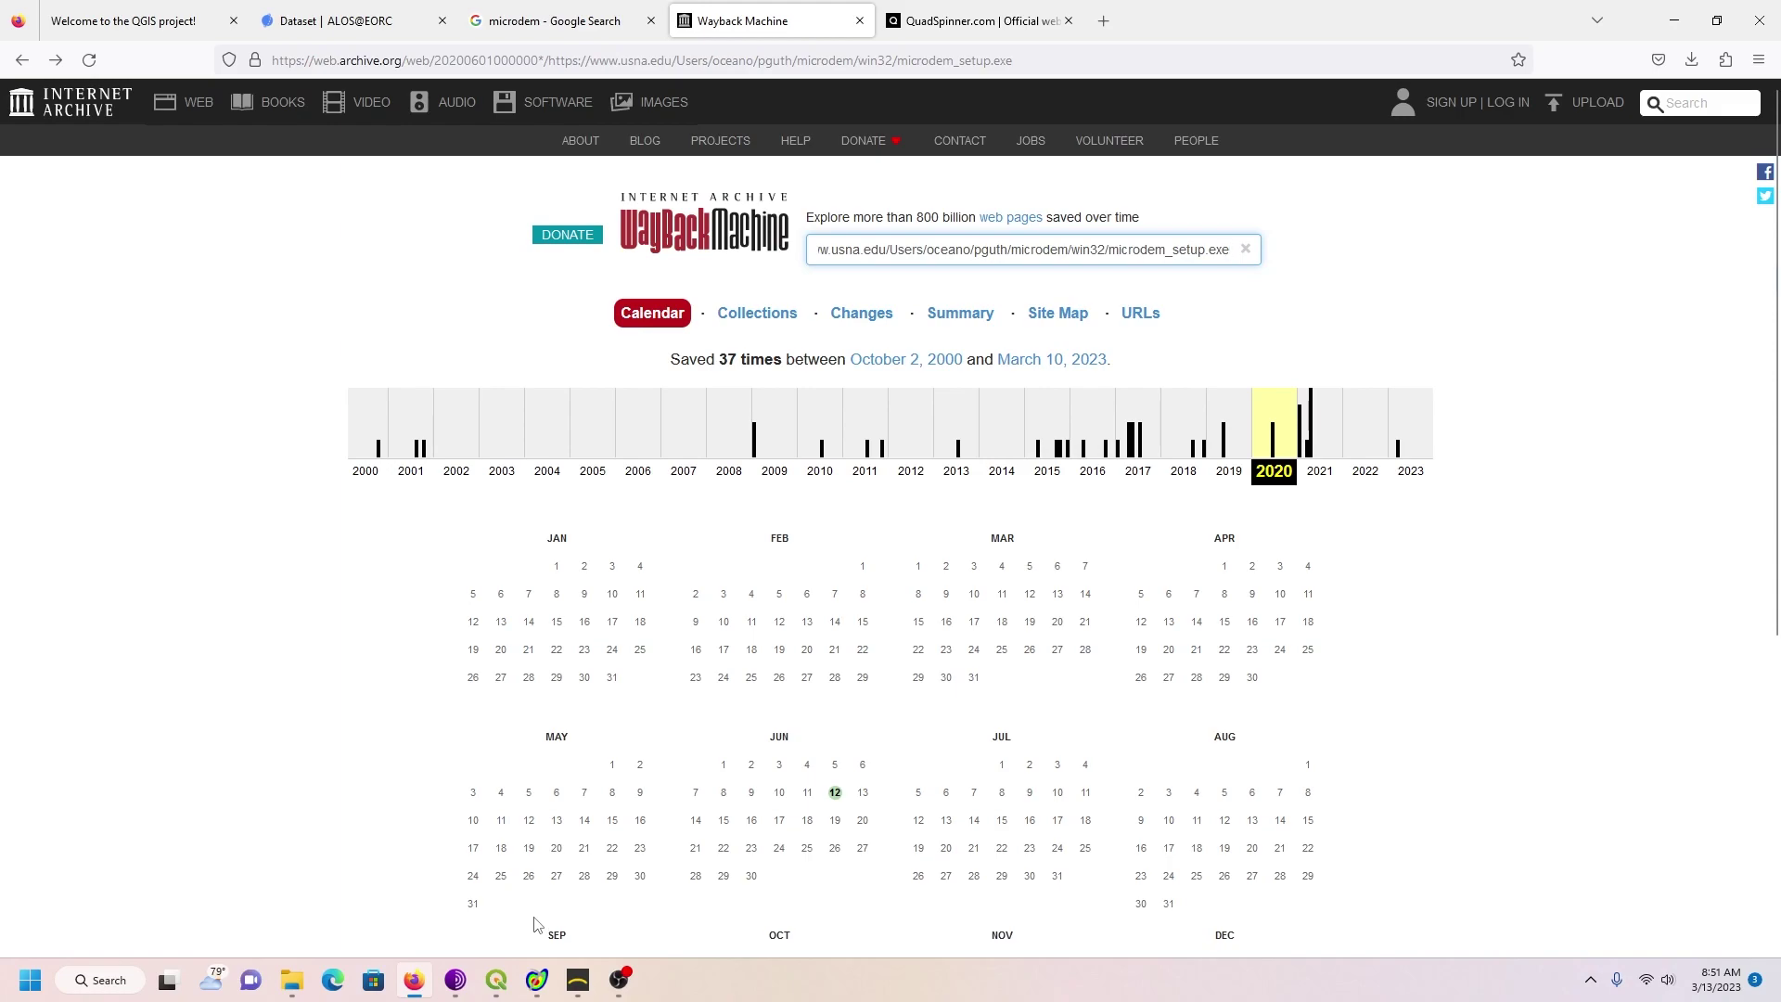
# Step: In MicroDEM, open Test01 from D:\WestJava\New Tutorial as a DEM grid, accepting the space-in-path warning
pyautogui.click(537, 987)
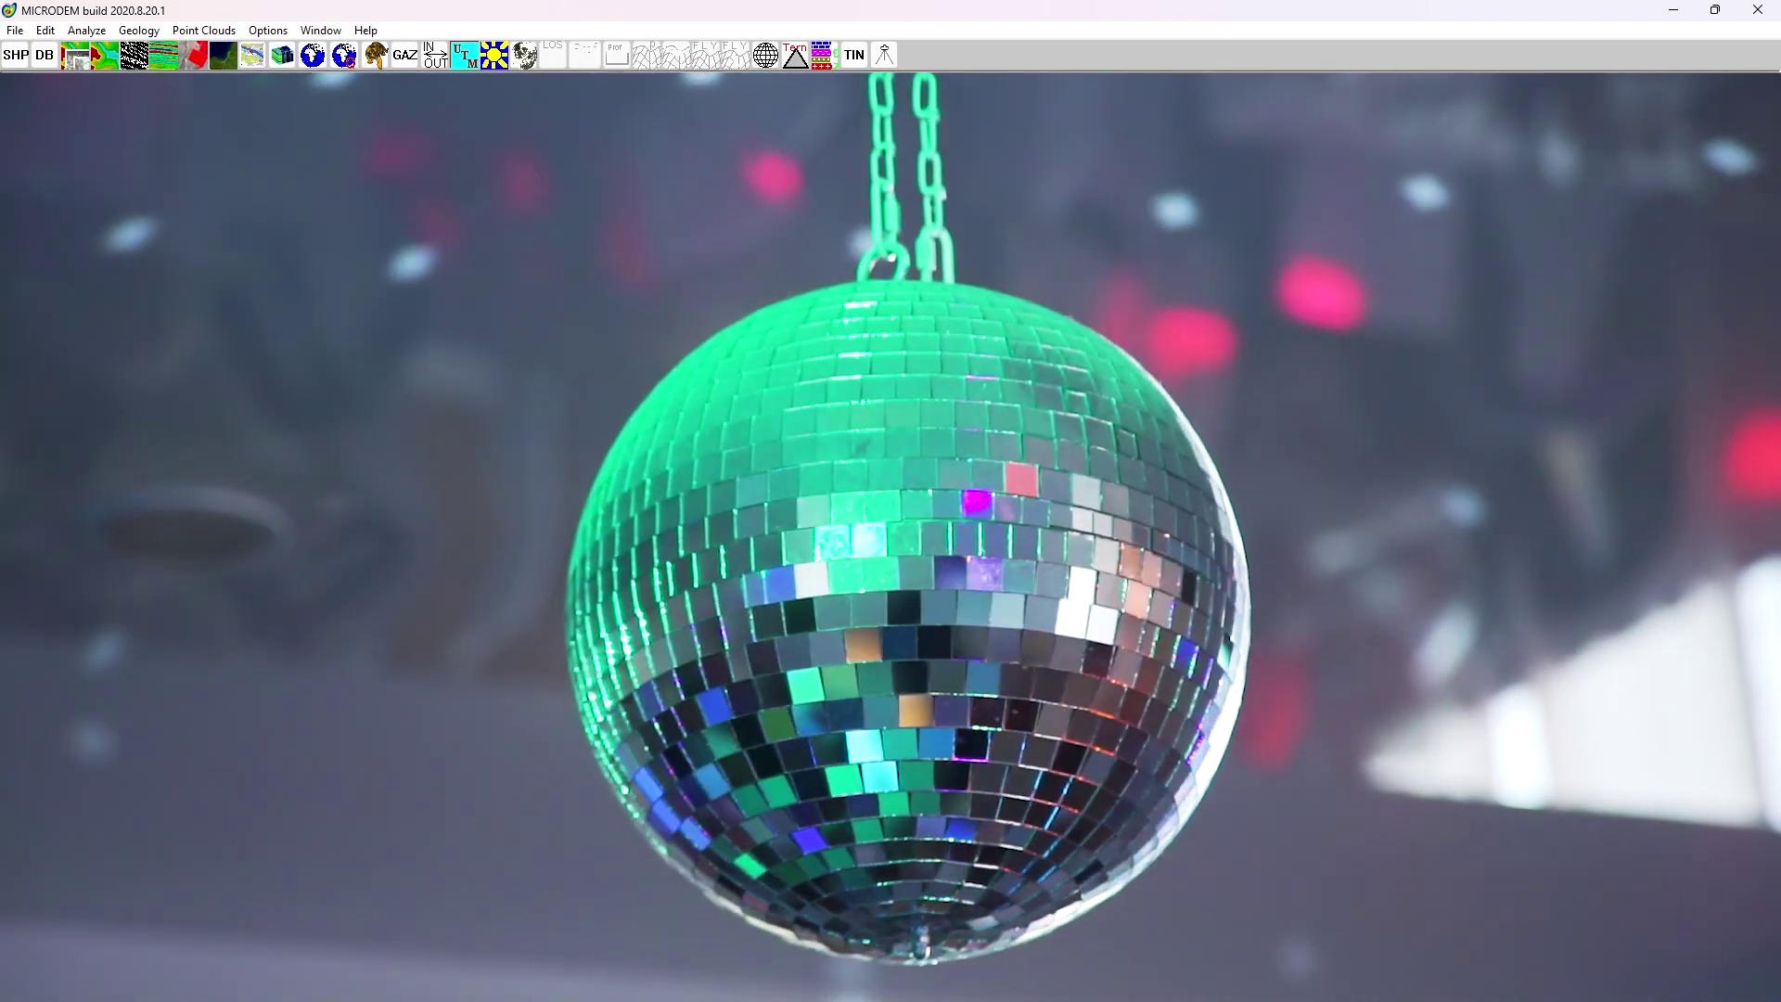
pyautogui.click(15, 30)
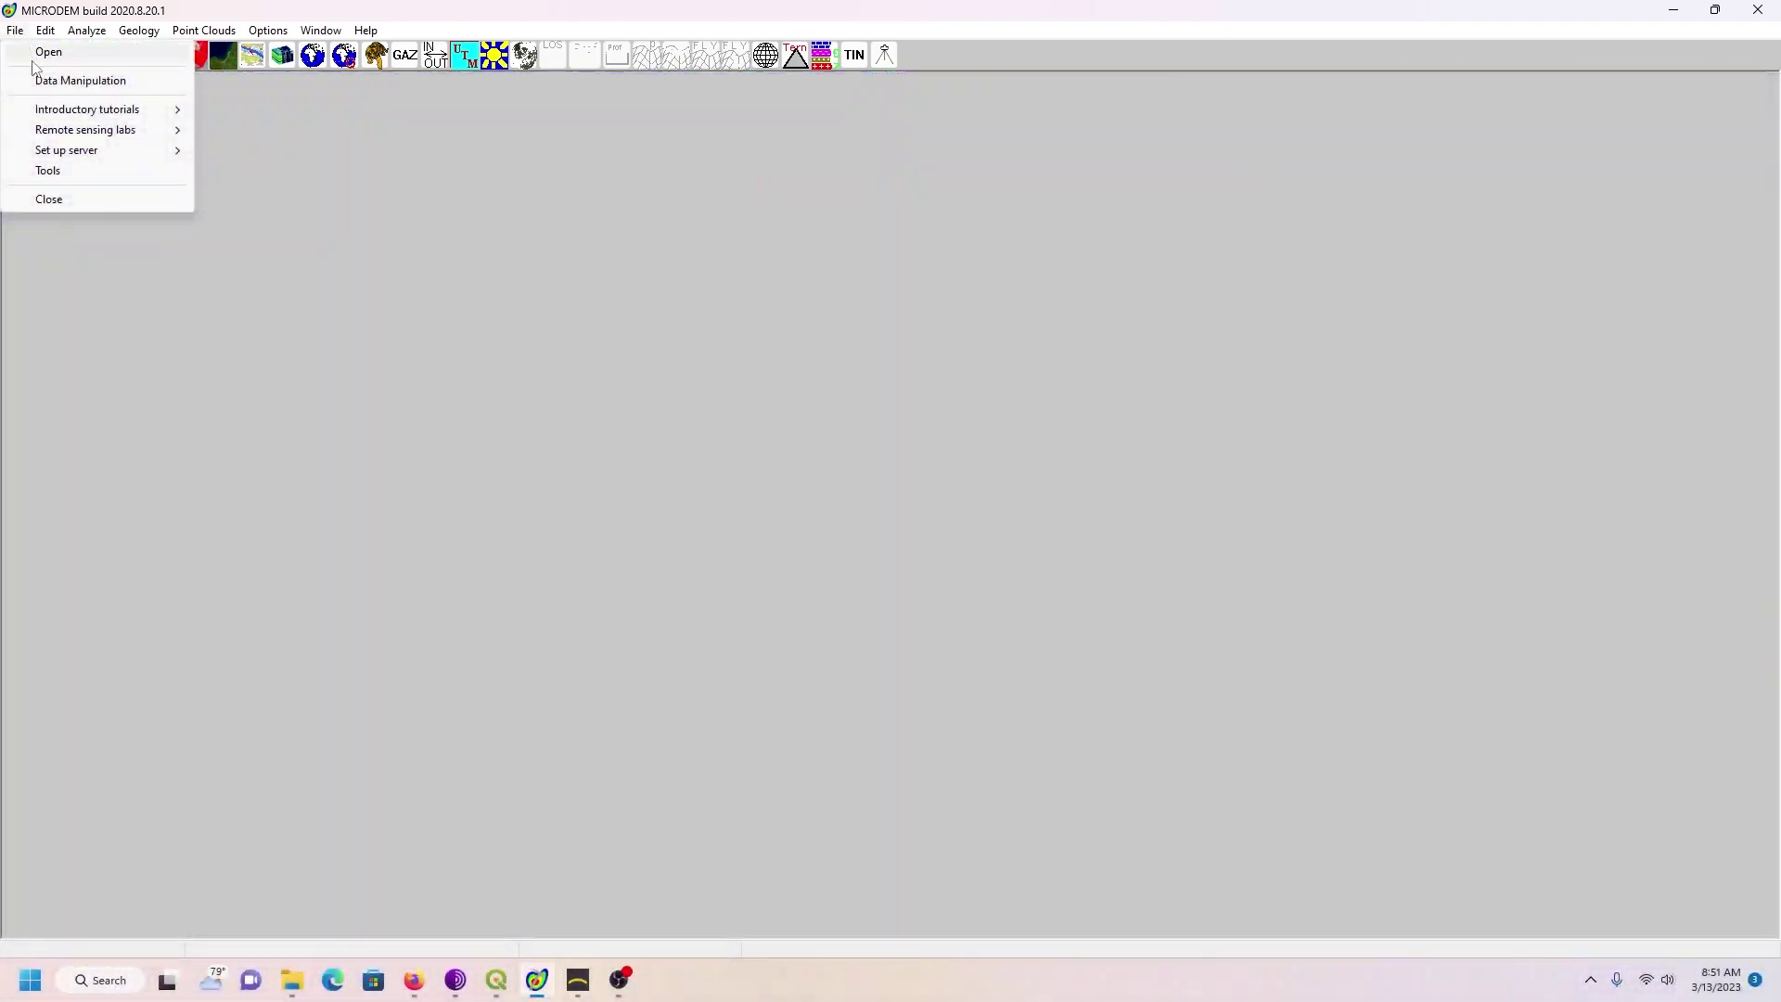
pyautogui.click(37, 53)
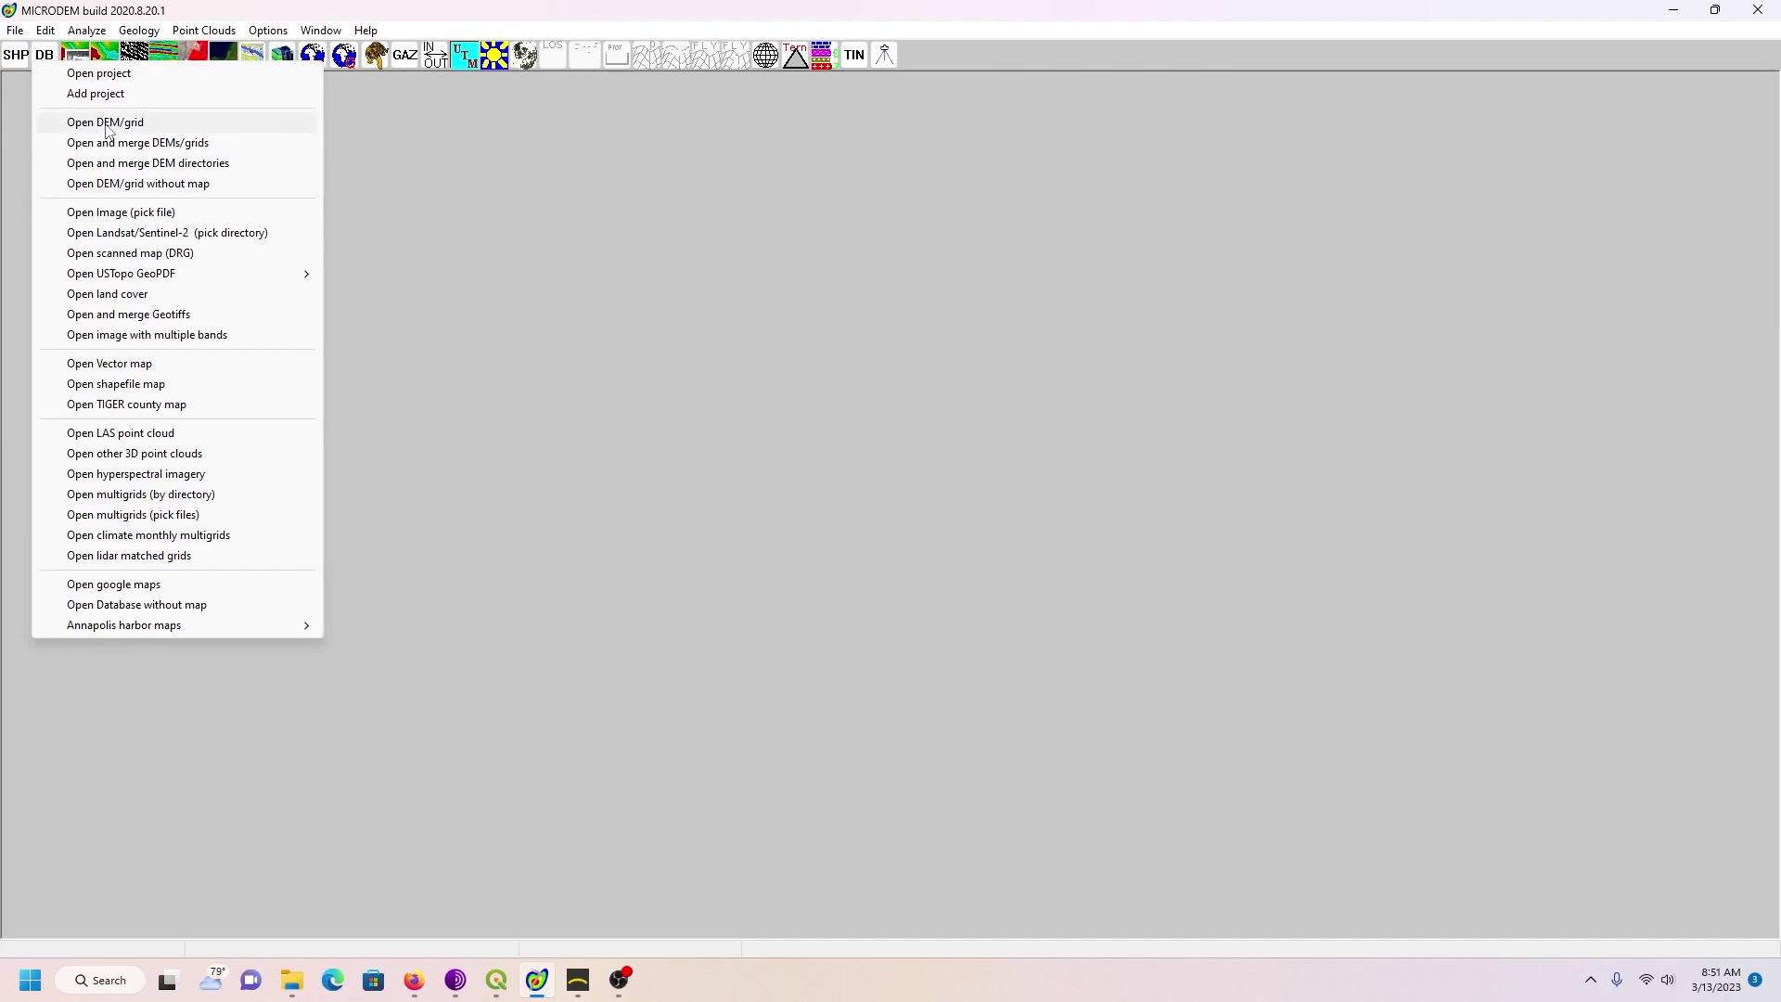
pyautogui.click(104, 124)
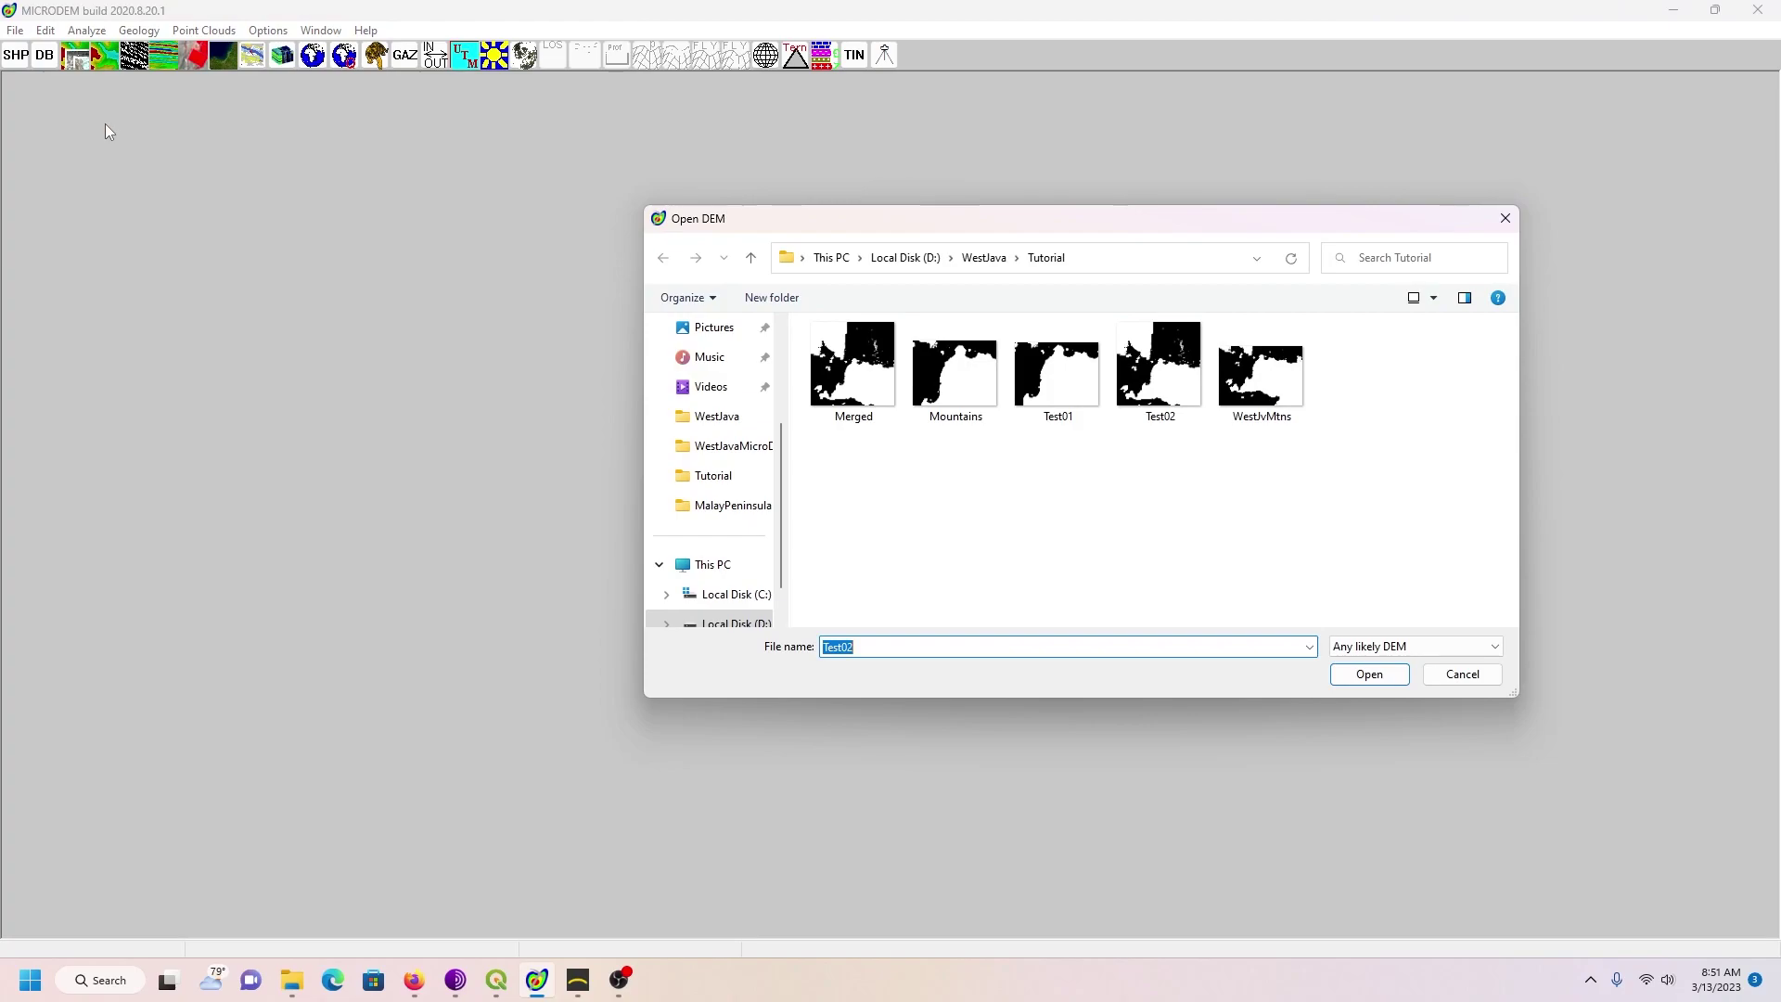
pyautogui.click(1004, 252)
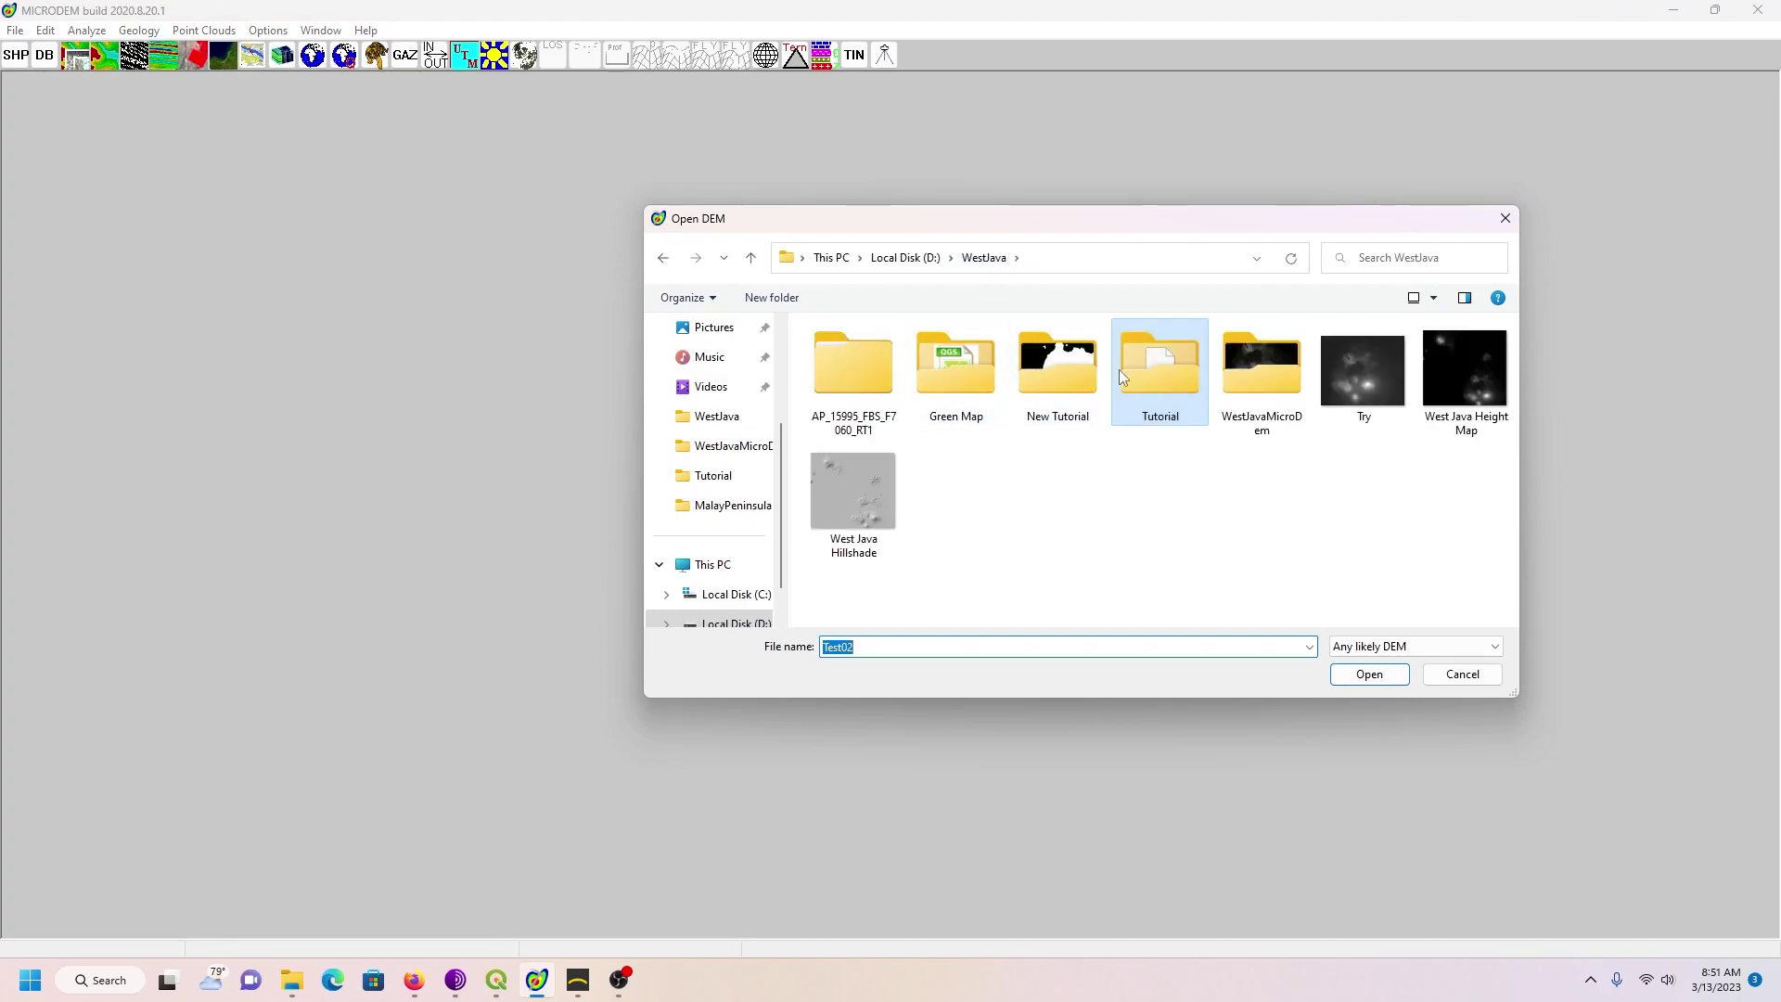
pyautogui.doubleClick(1054, 376)
pyautogui.click(869, 388)
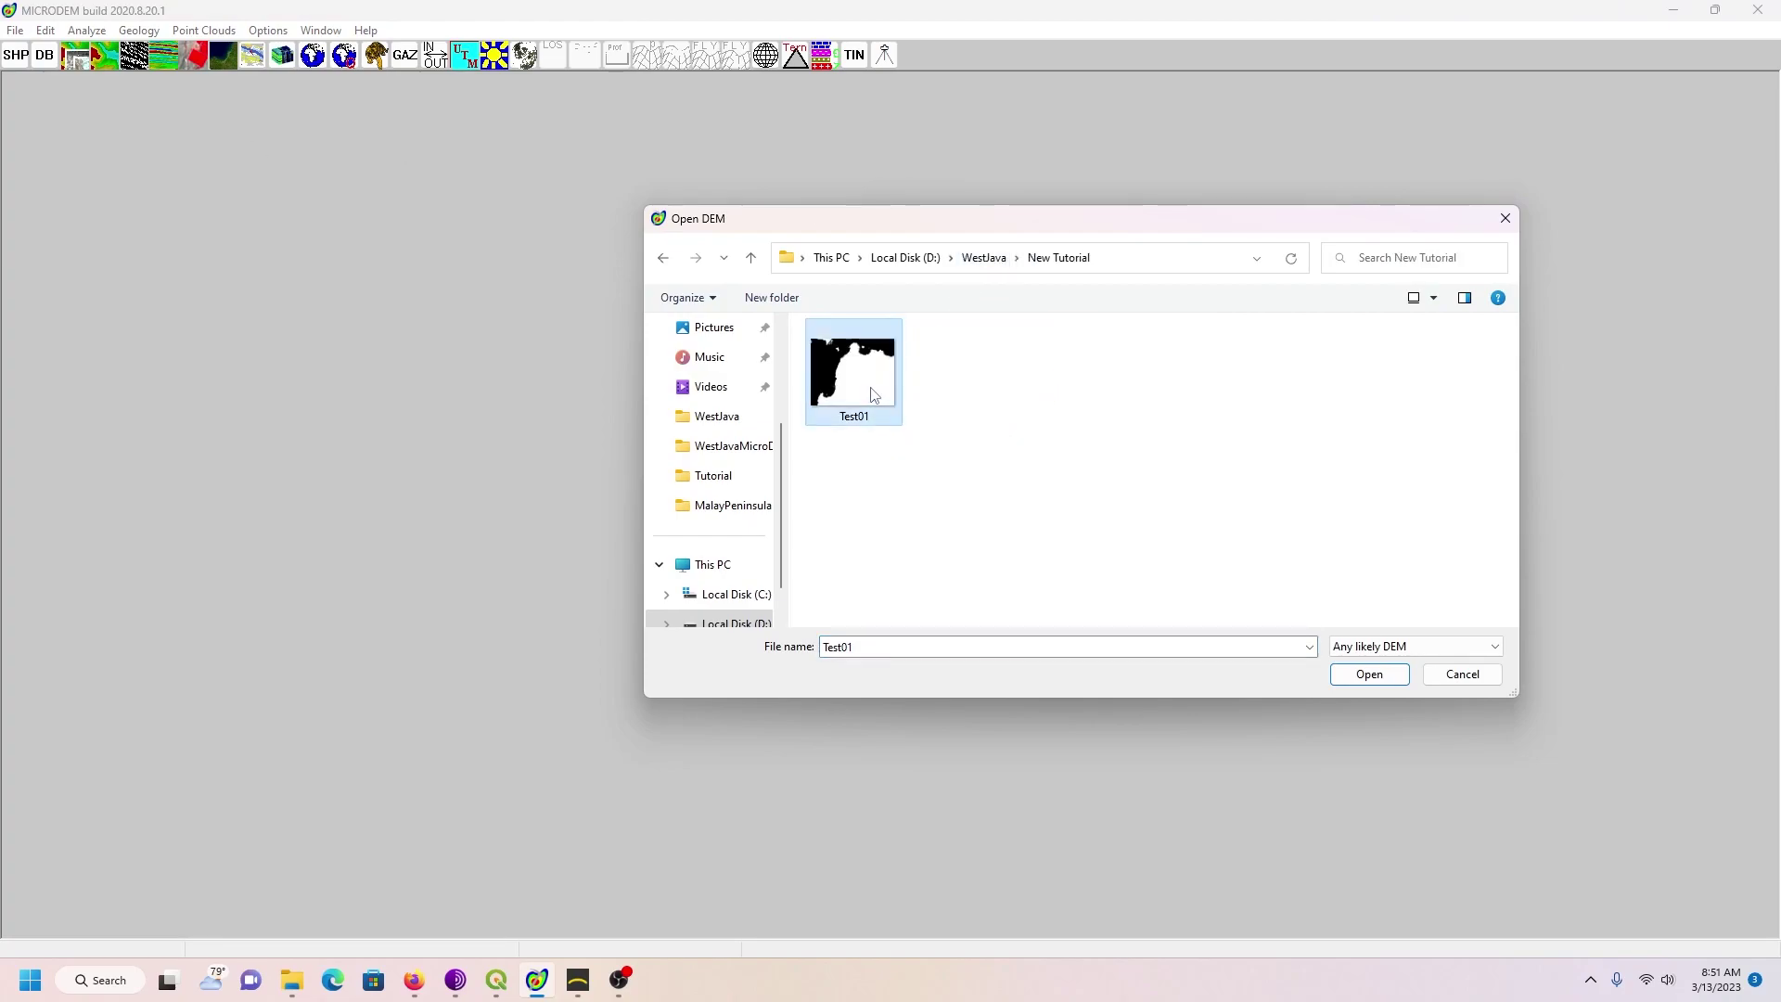
pyautogui.click(1350, 676)
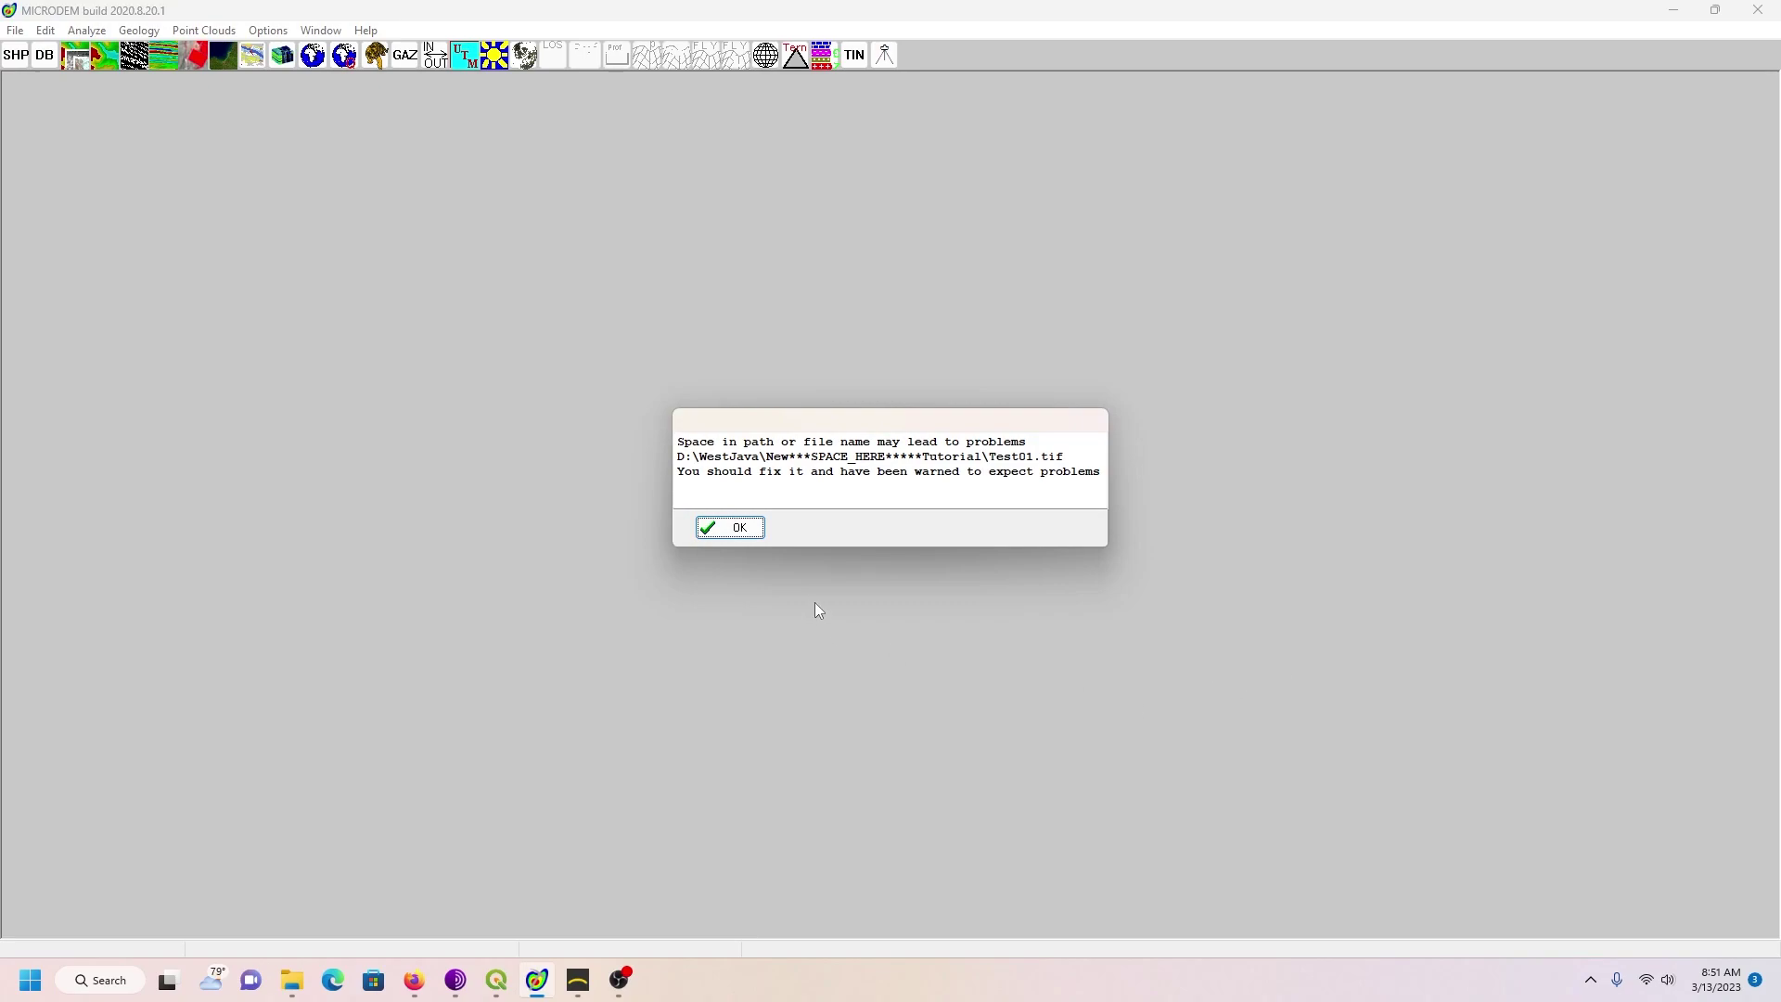
pyautogui.click(730, 527)
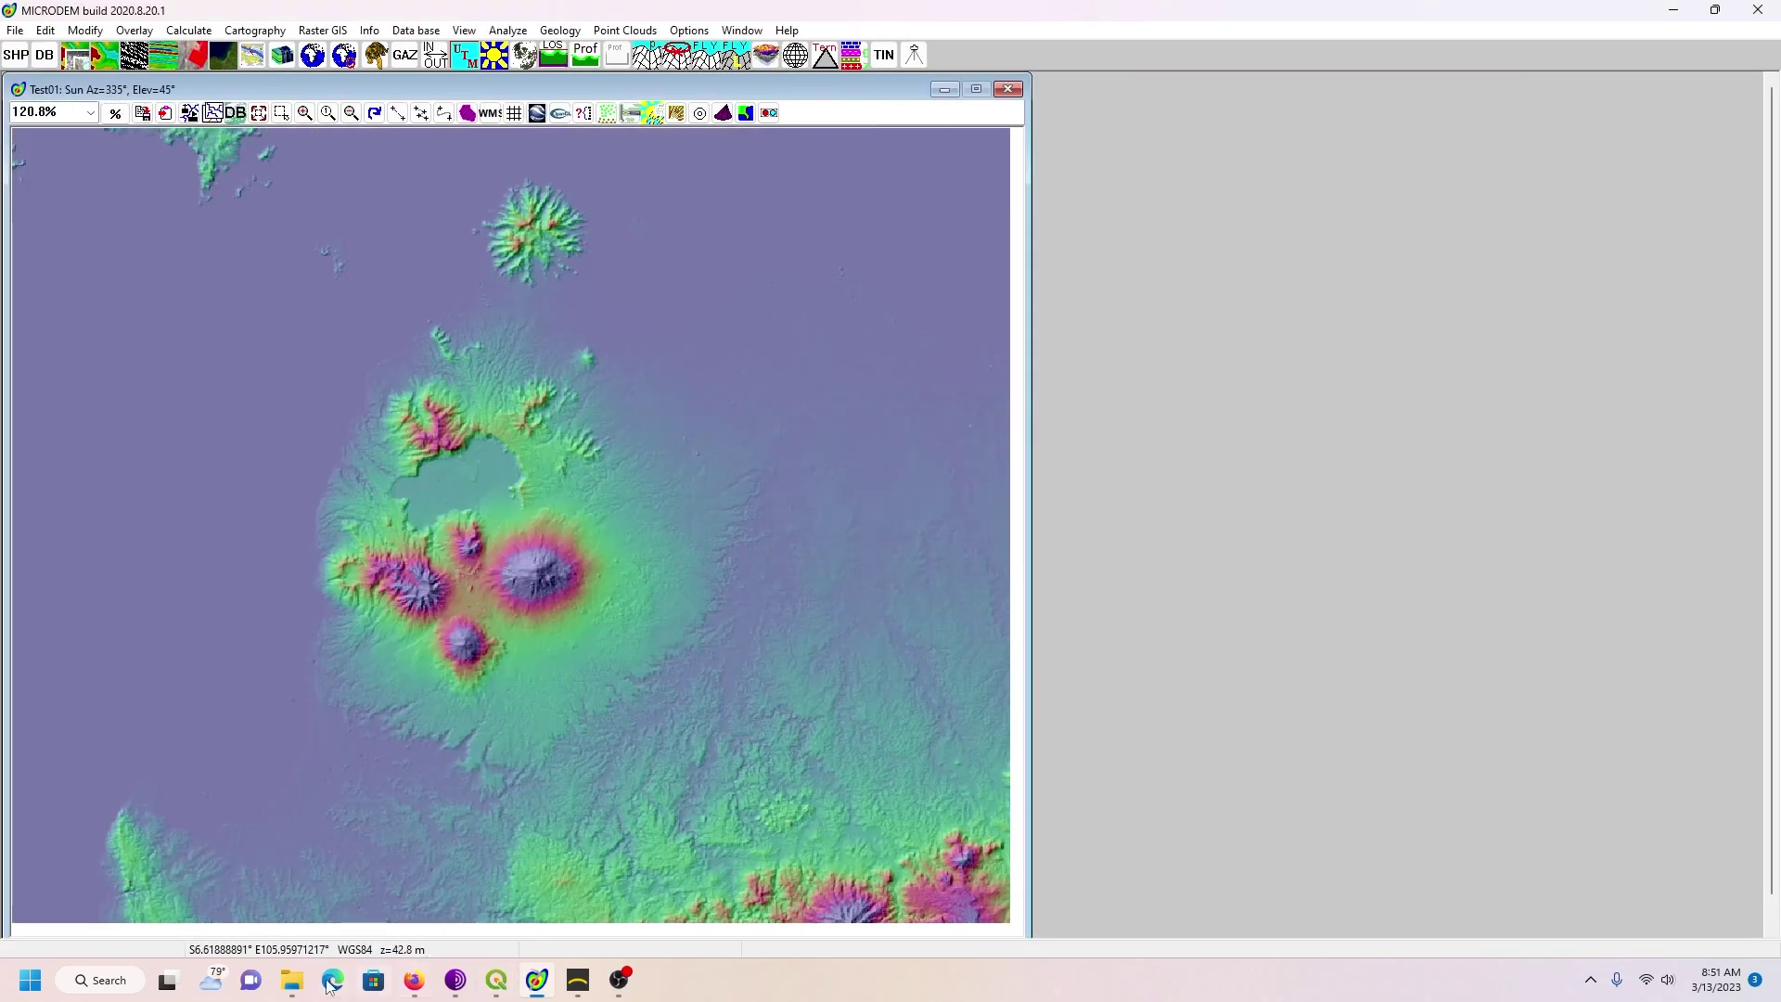
pyautogui.click(292, 980)
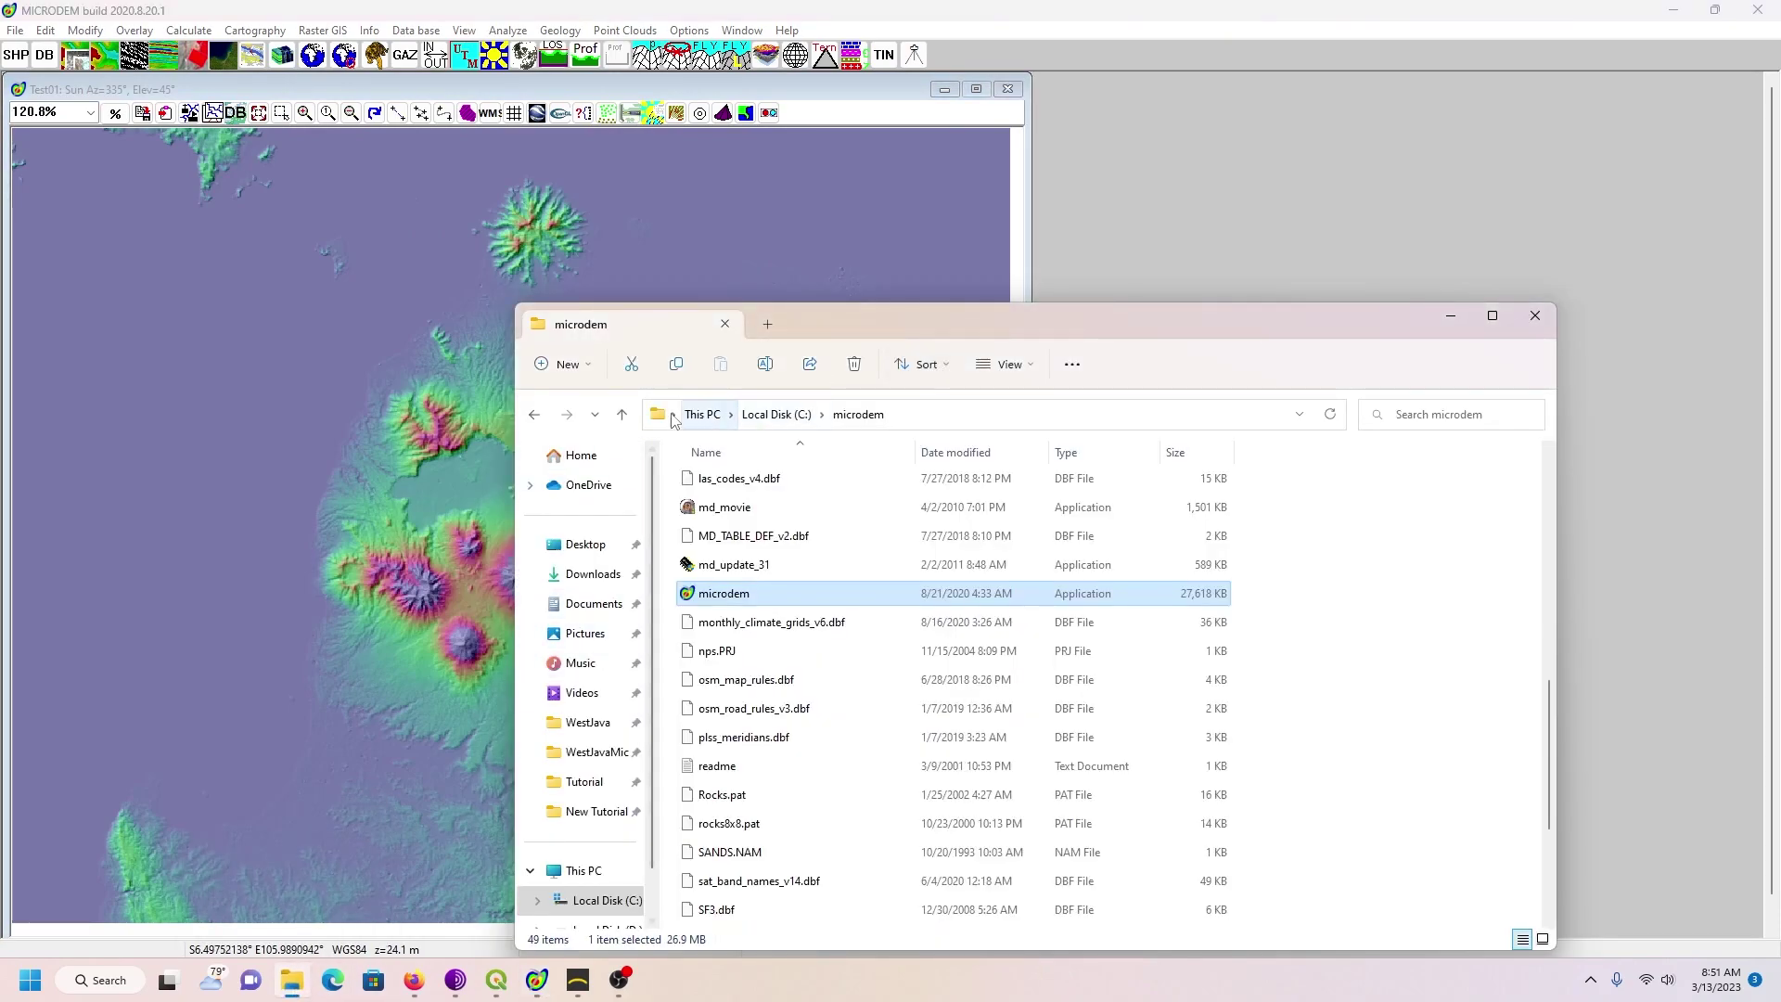
pyautogui.click(533, 416)
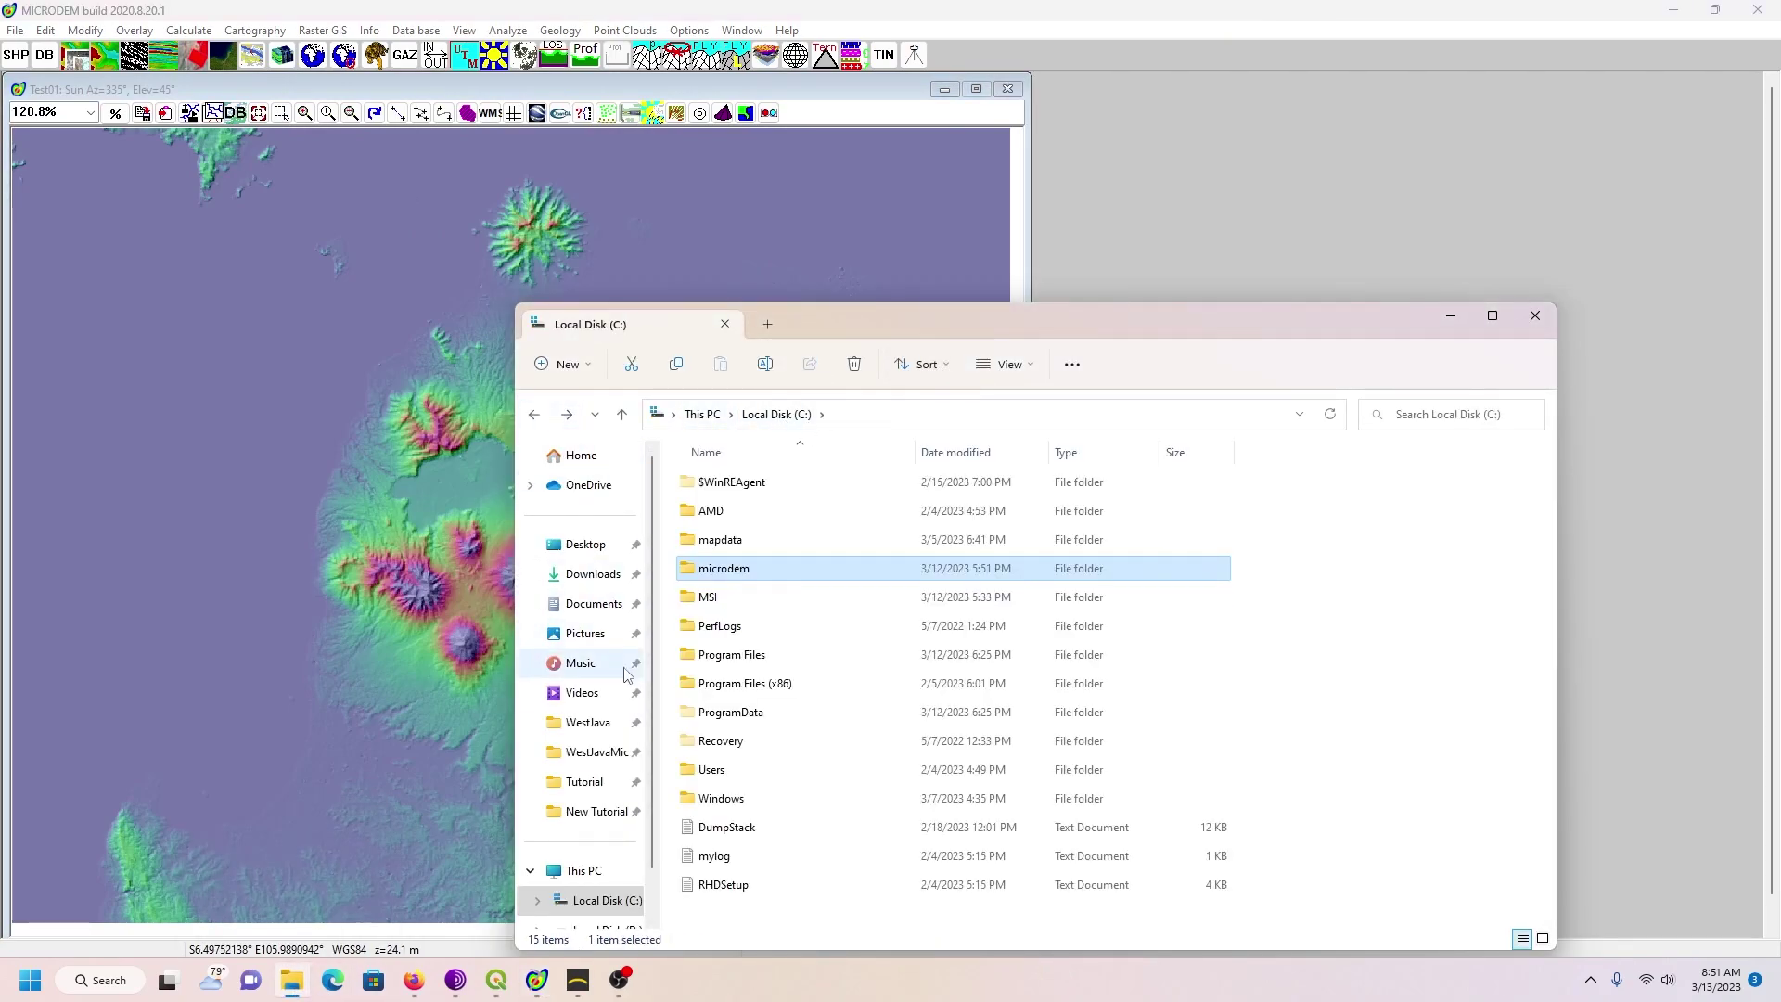
pyautogui.click(584, 811)
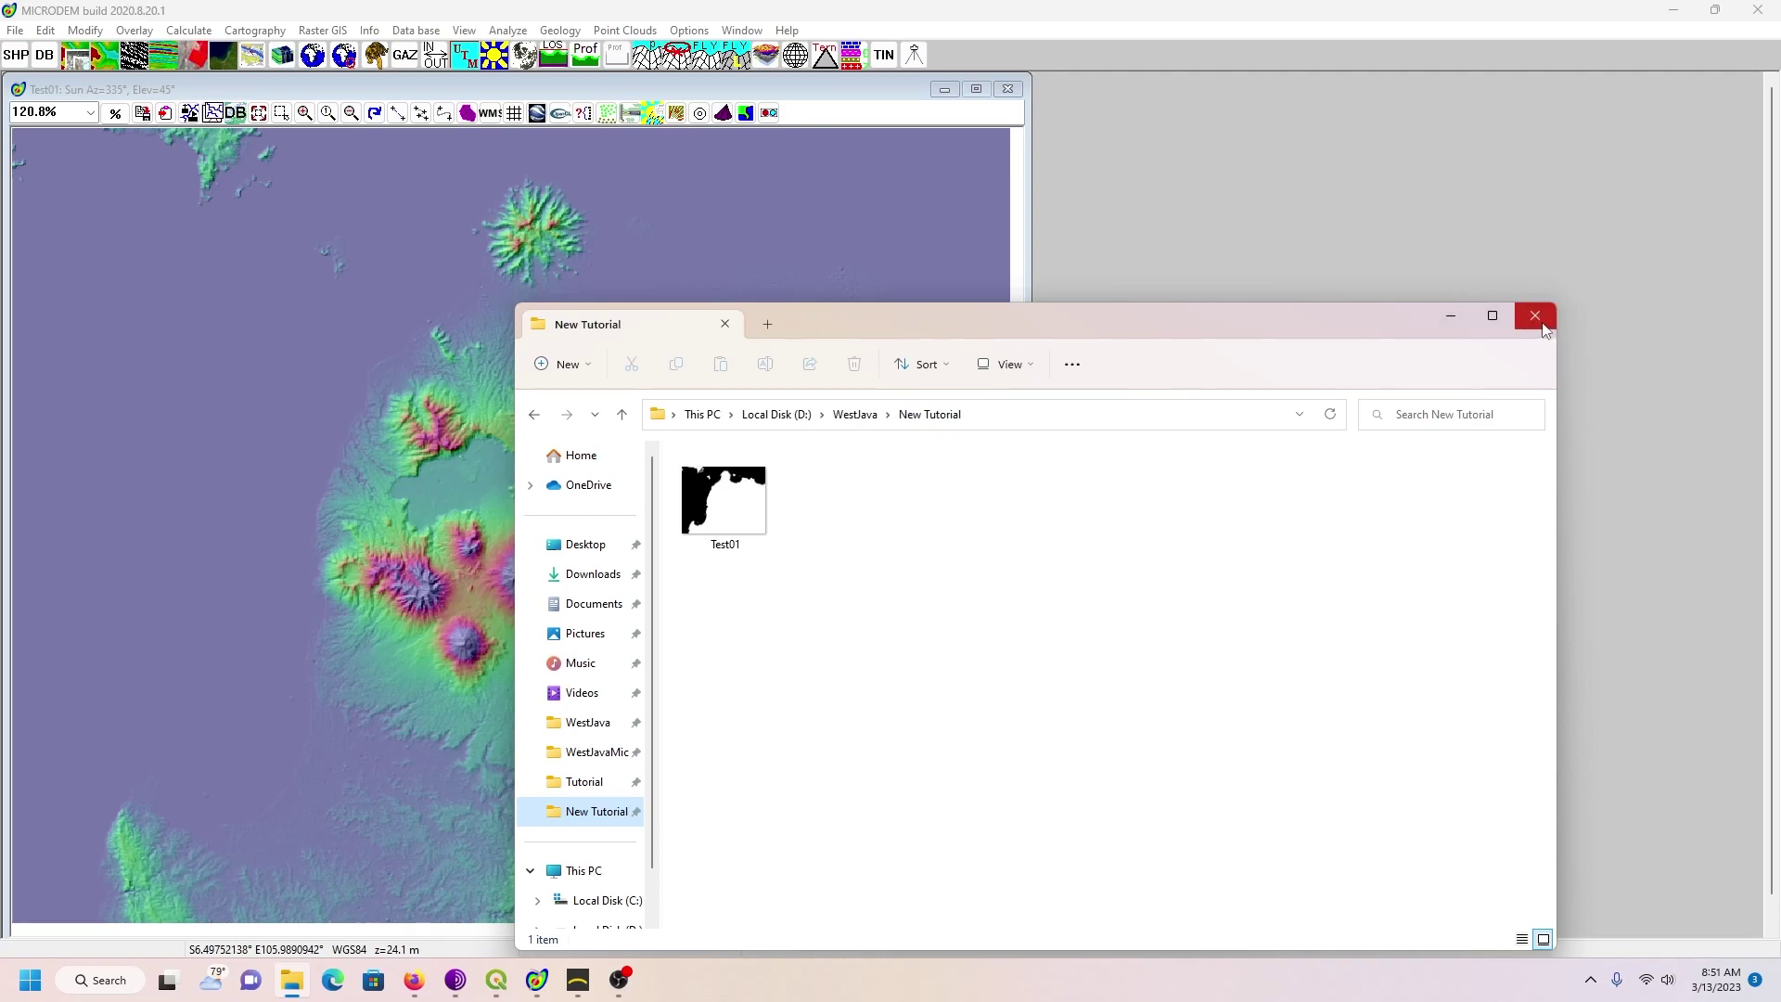
pyautogui.click(1450, 316)
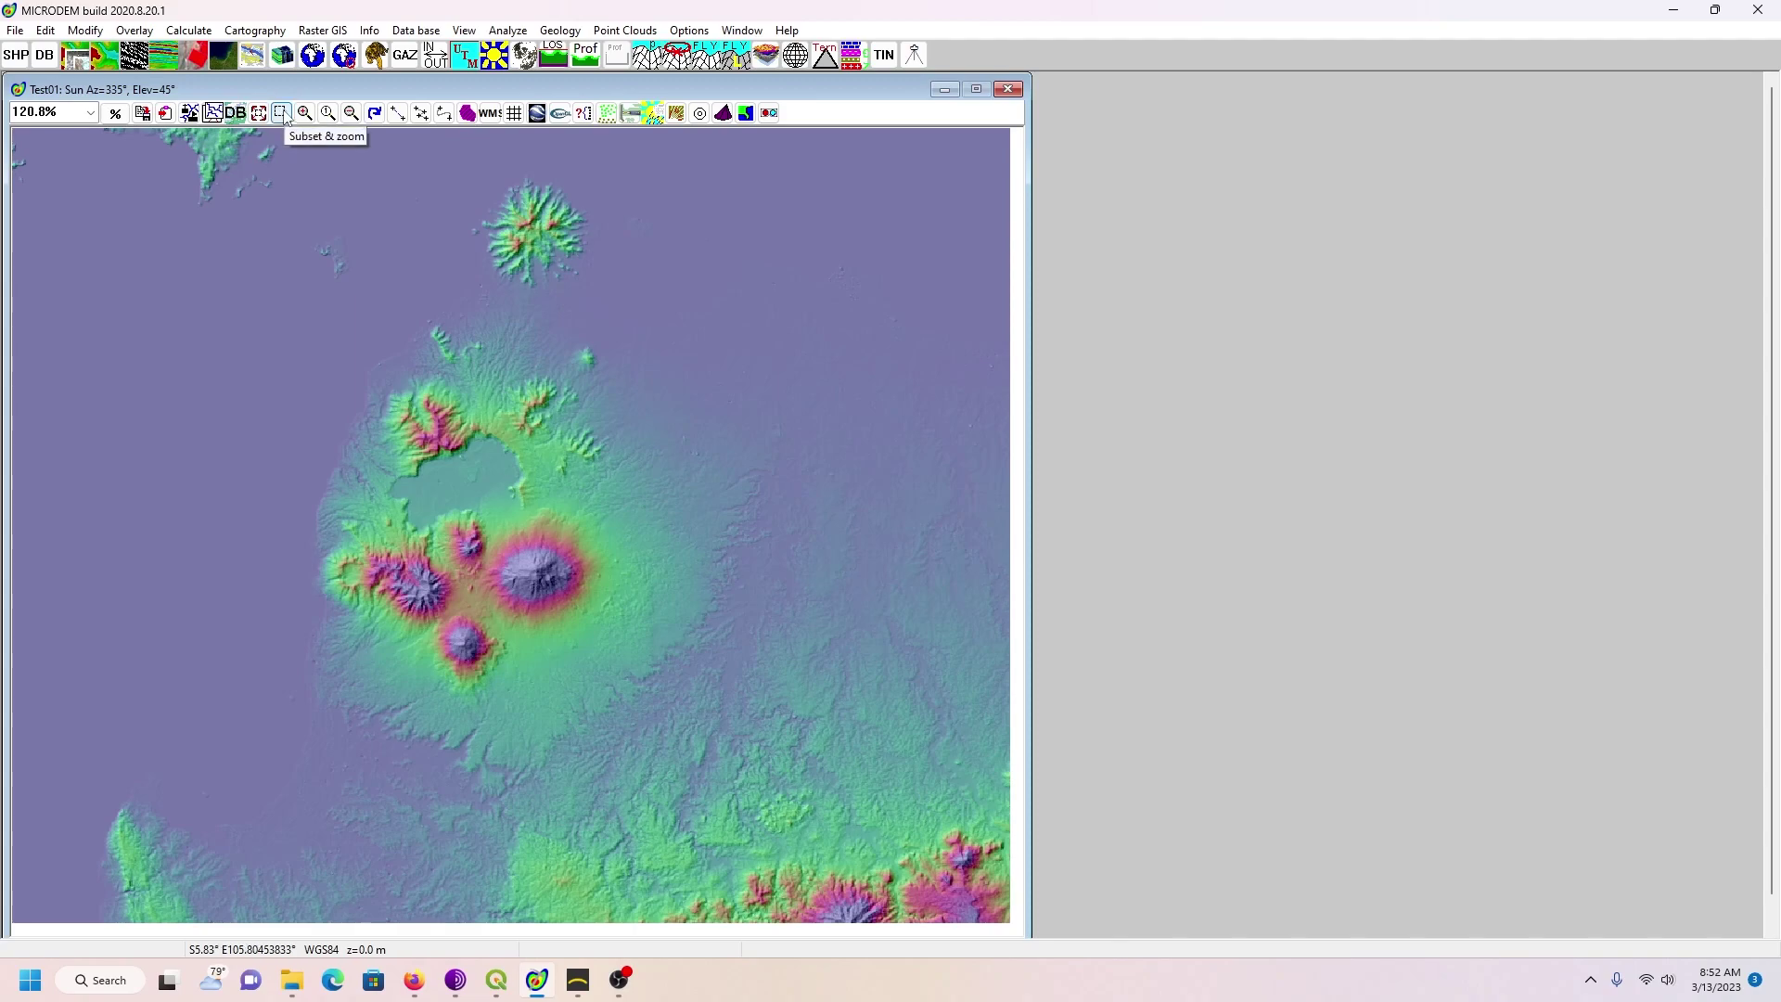
# Step: Zoom the Test01 map to a box drawn around the volcano cluster and the lake
pyautogui.click(282, 113)
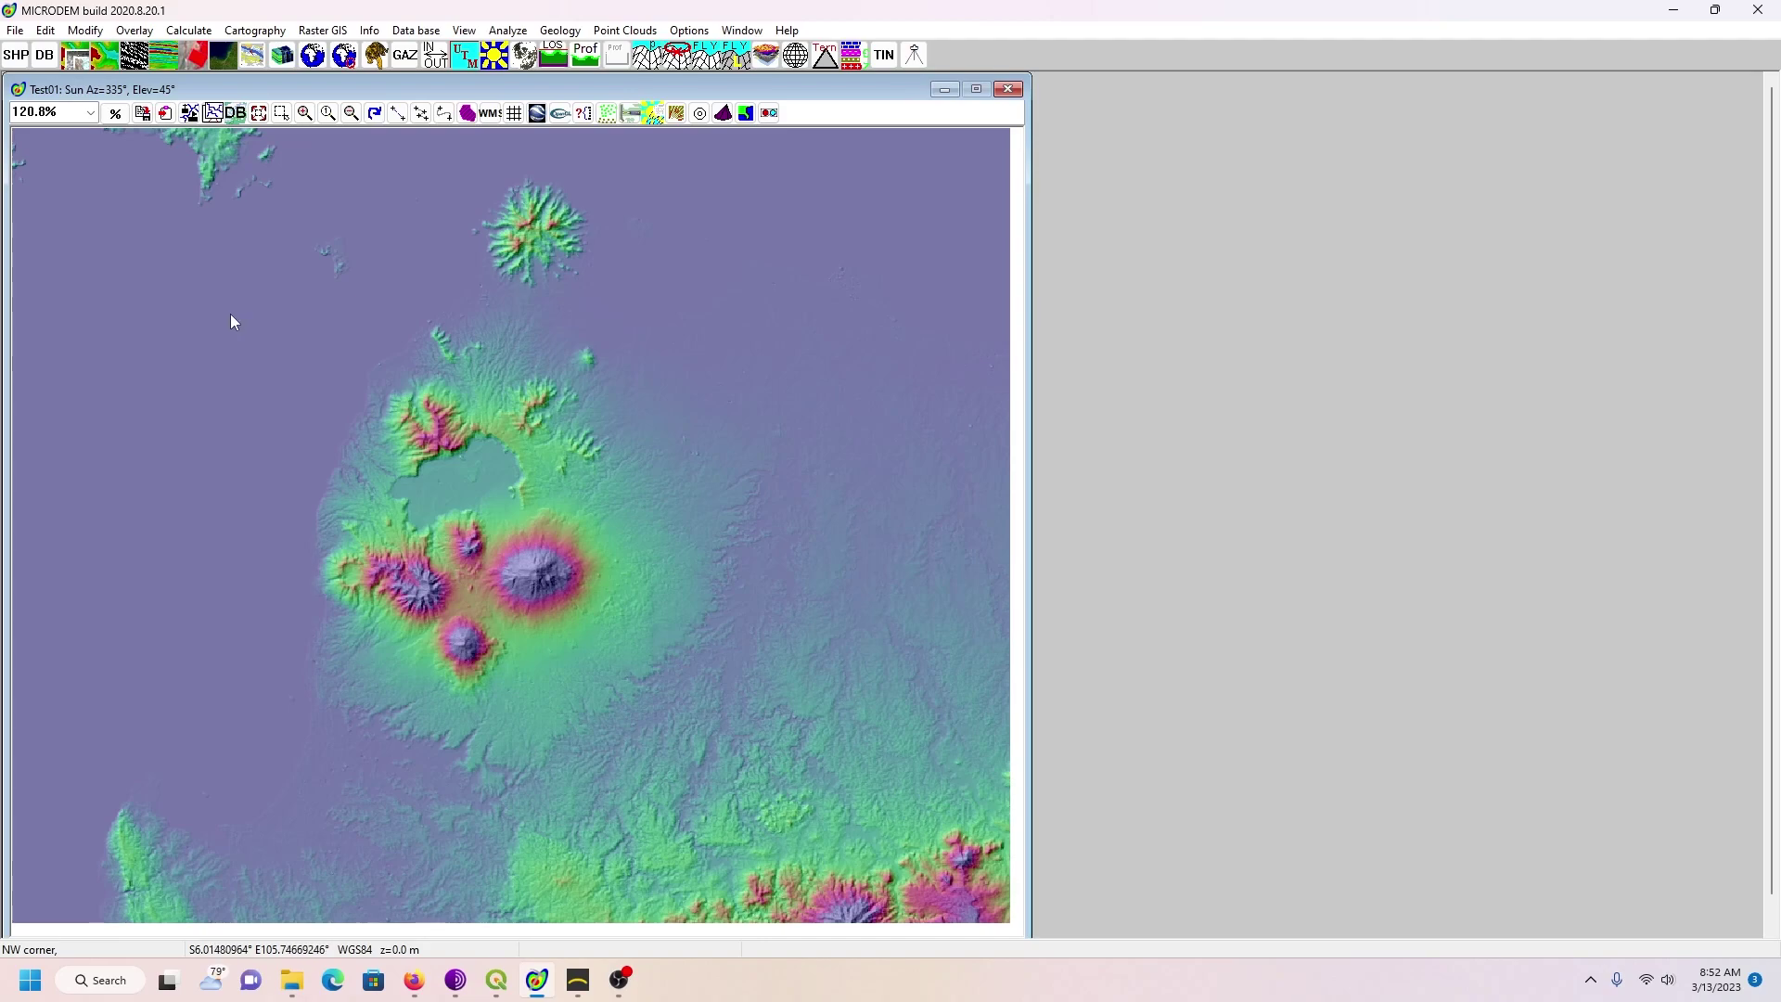
pyautogui.moveTo(230, 320); pyautogui.dragTo(692, 775)
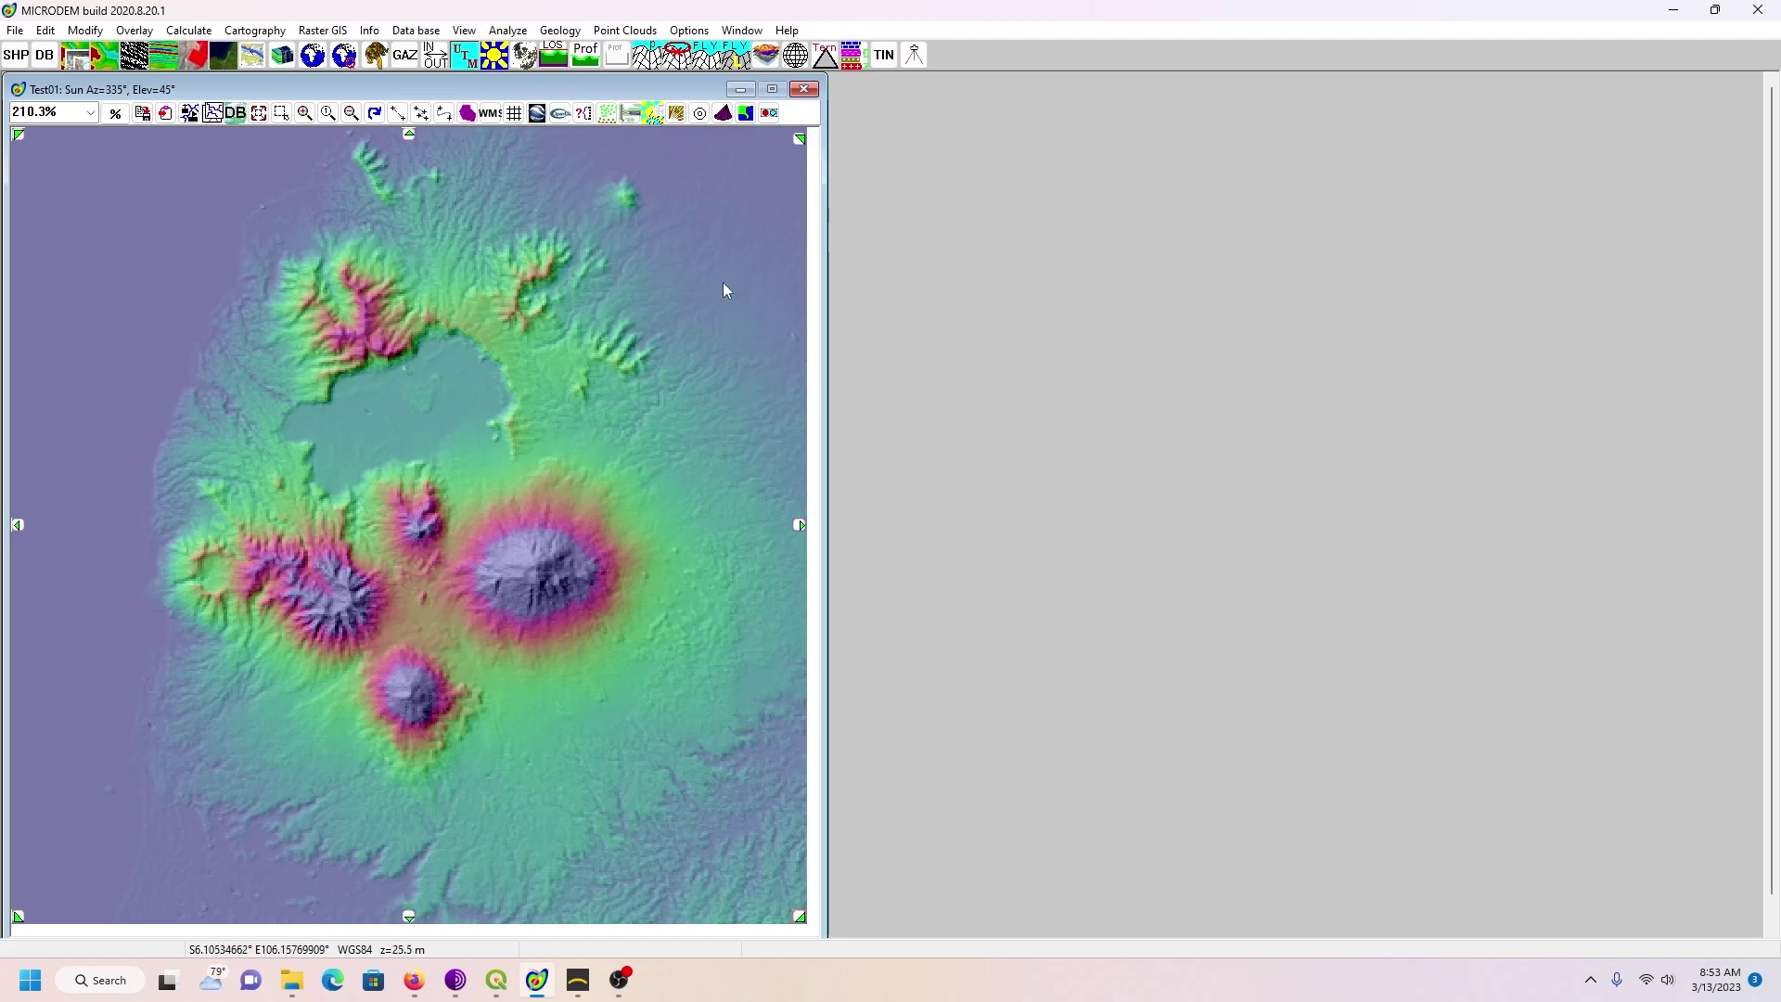
# Step: Colour the map by elevation, stretched to the 1–99 percentile range (-66 to 1777)
pyautogui.rightClick(629, 251)
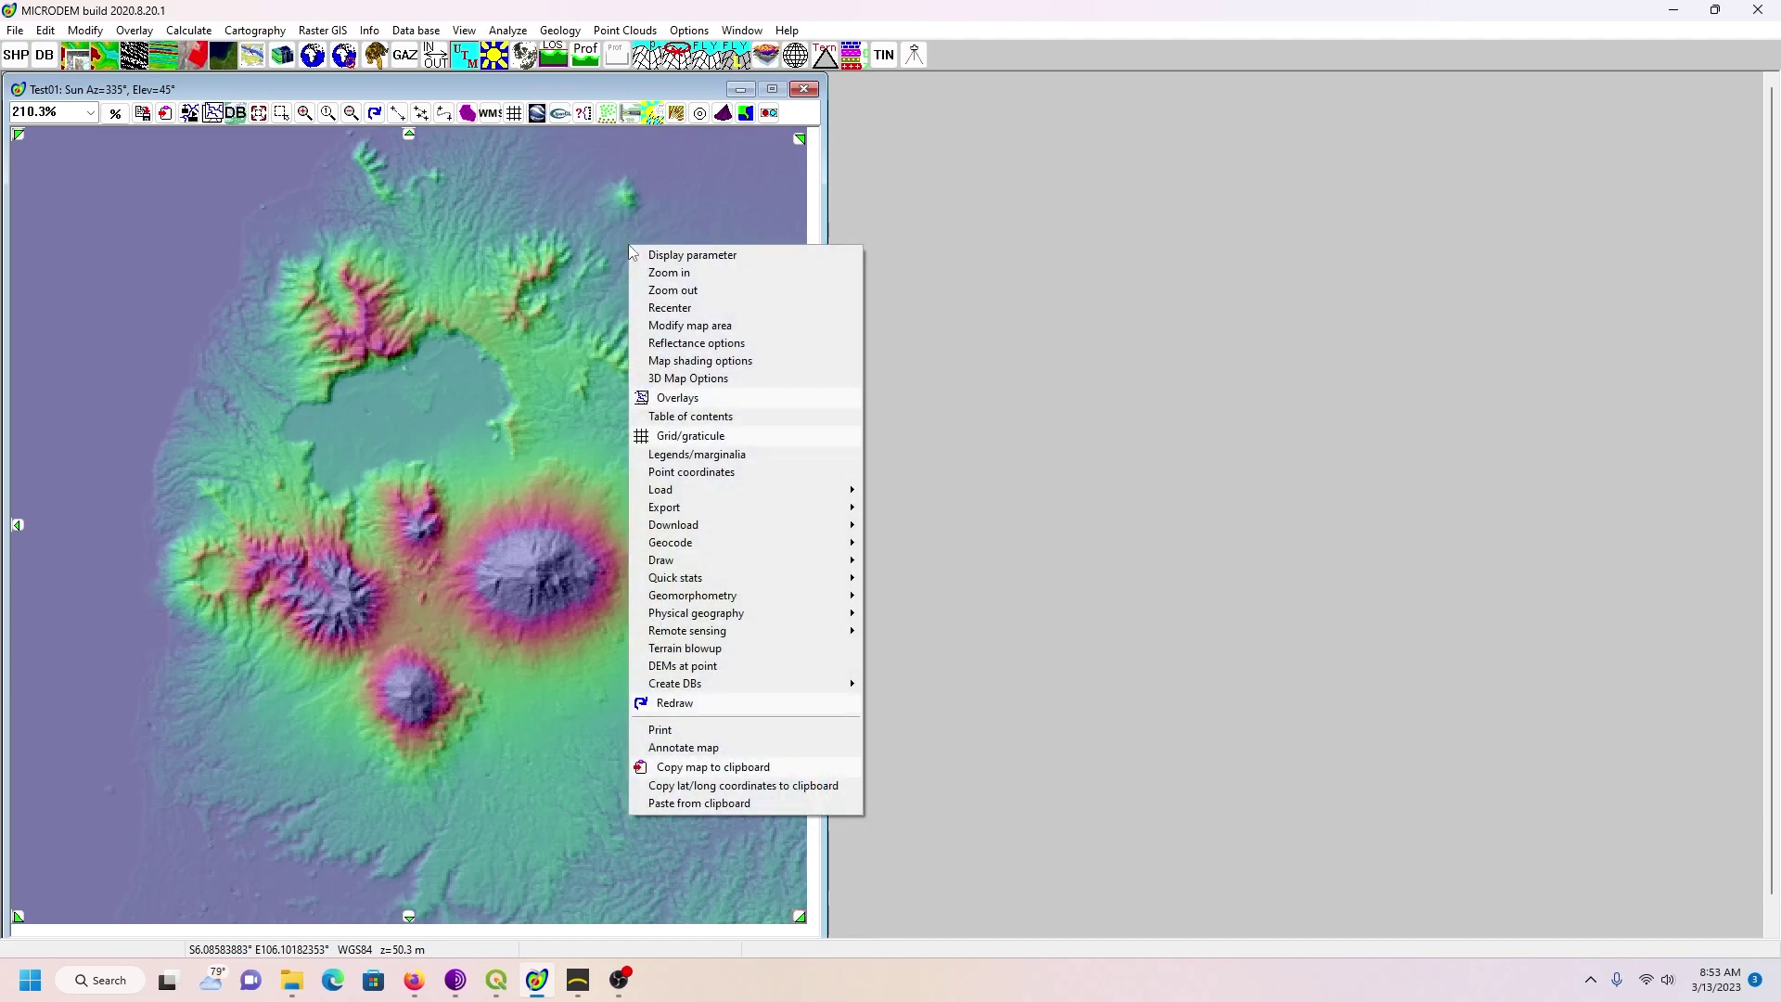
pyautogui.click(655, 255)
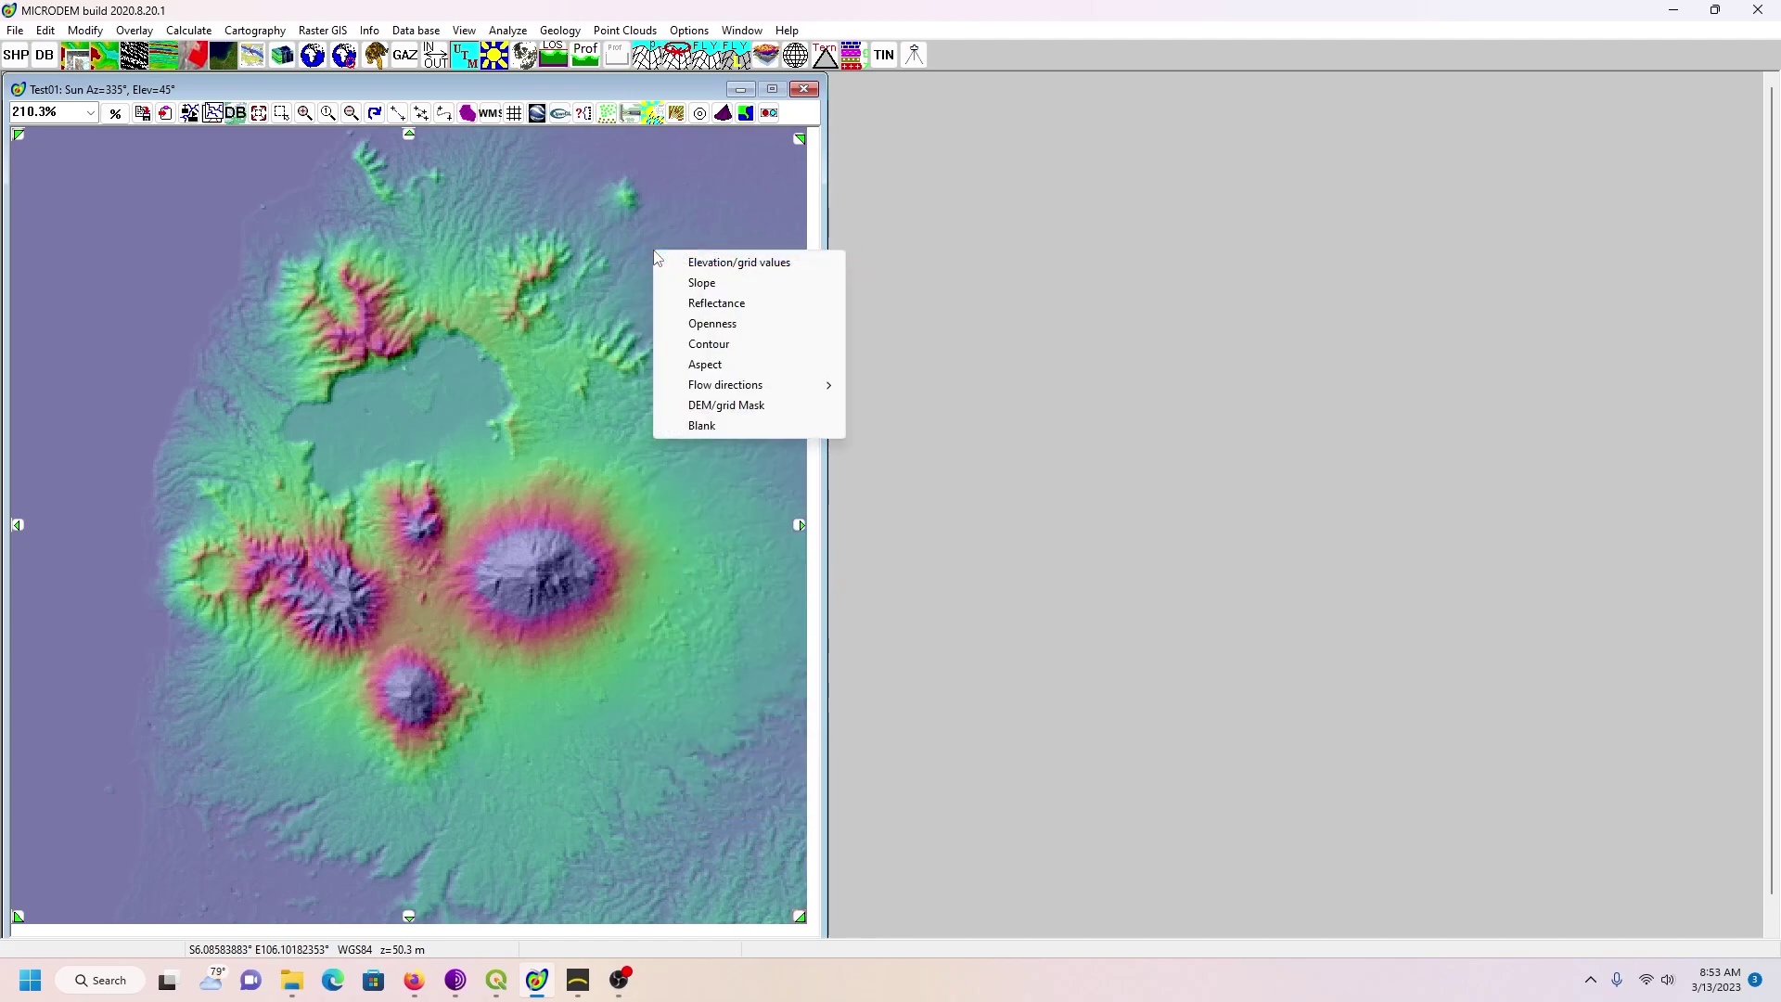
pyautogui.click(713, 269)
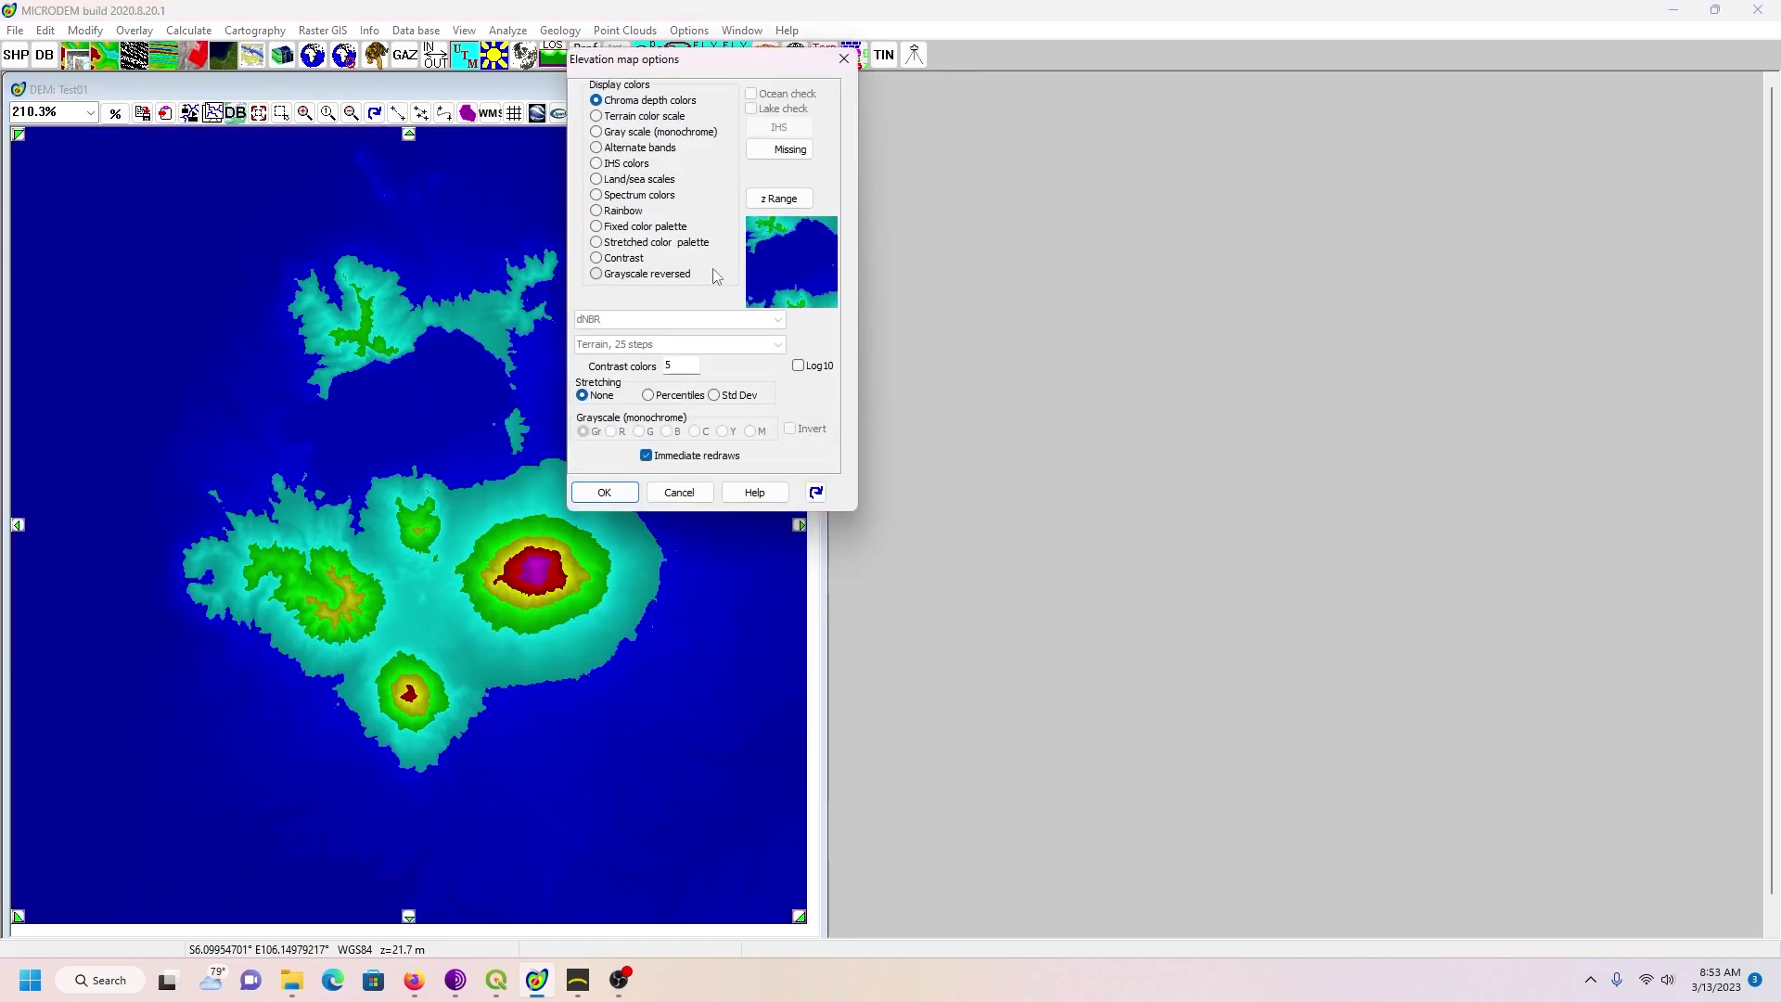
pyautogui.click(790, 202)
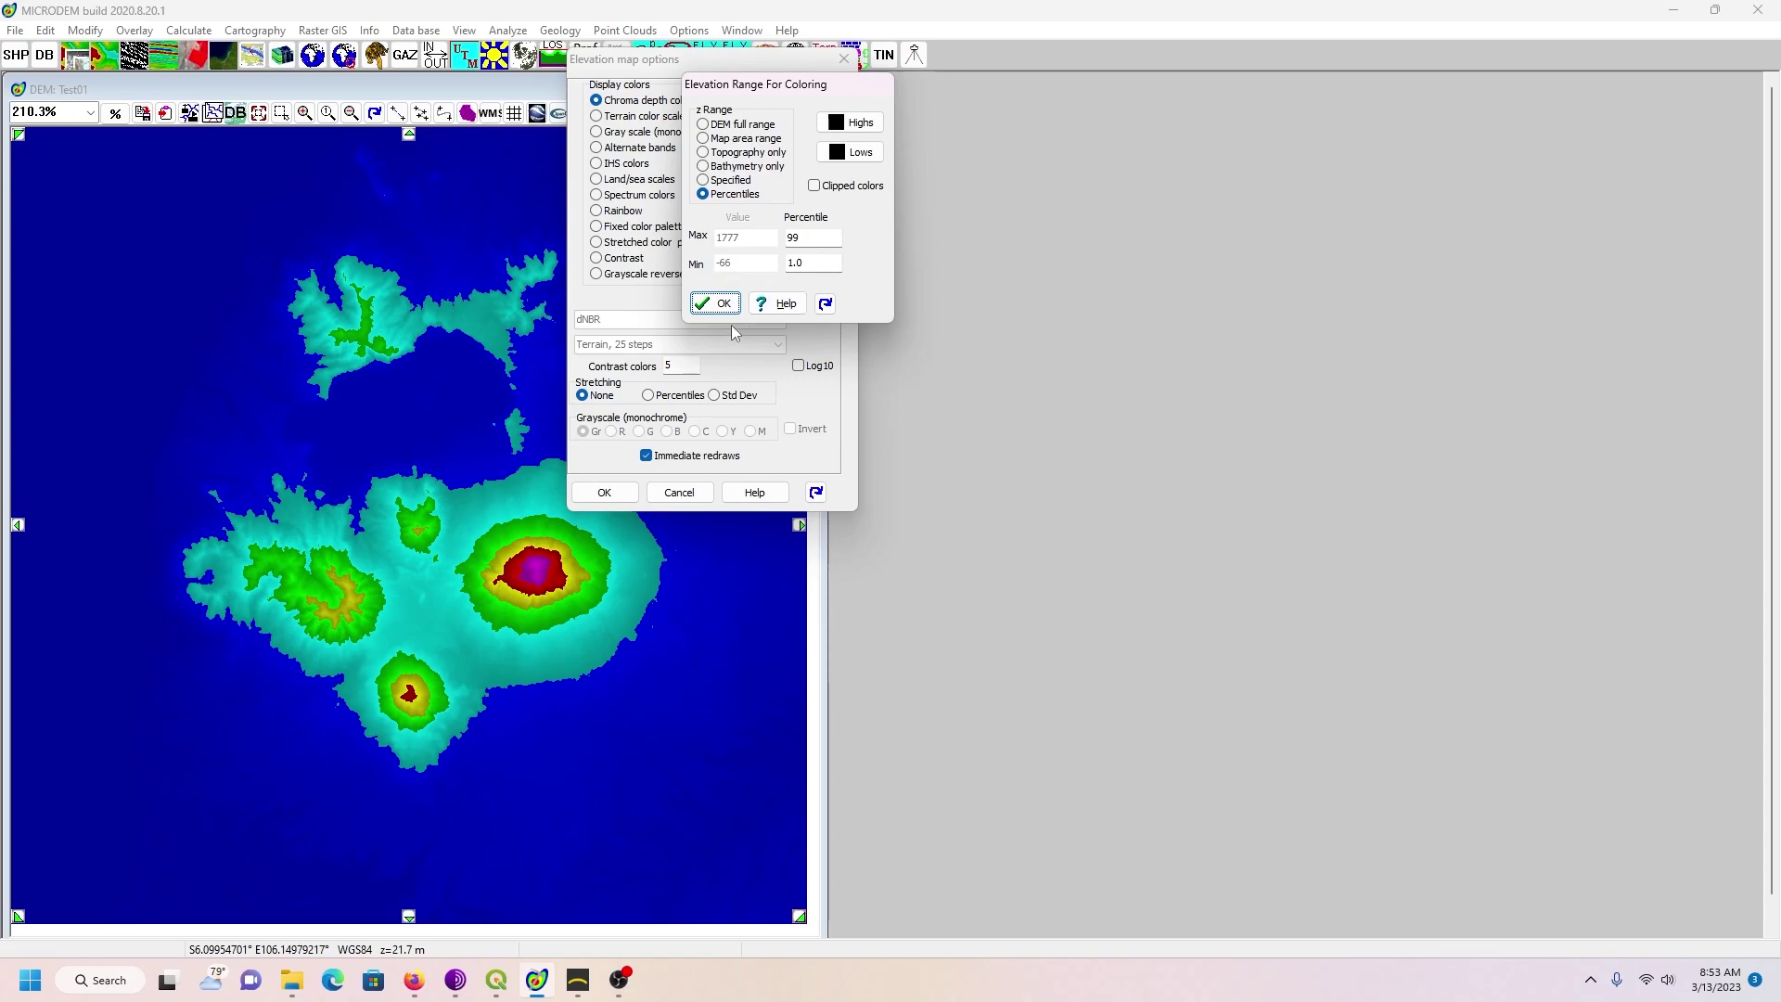
pyautogui.click(708, 181)
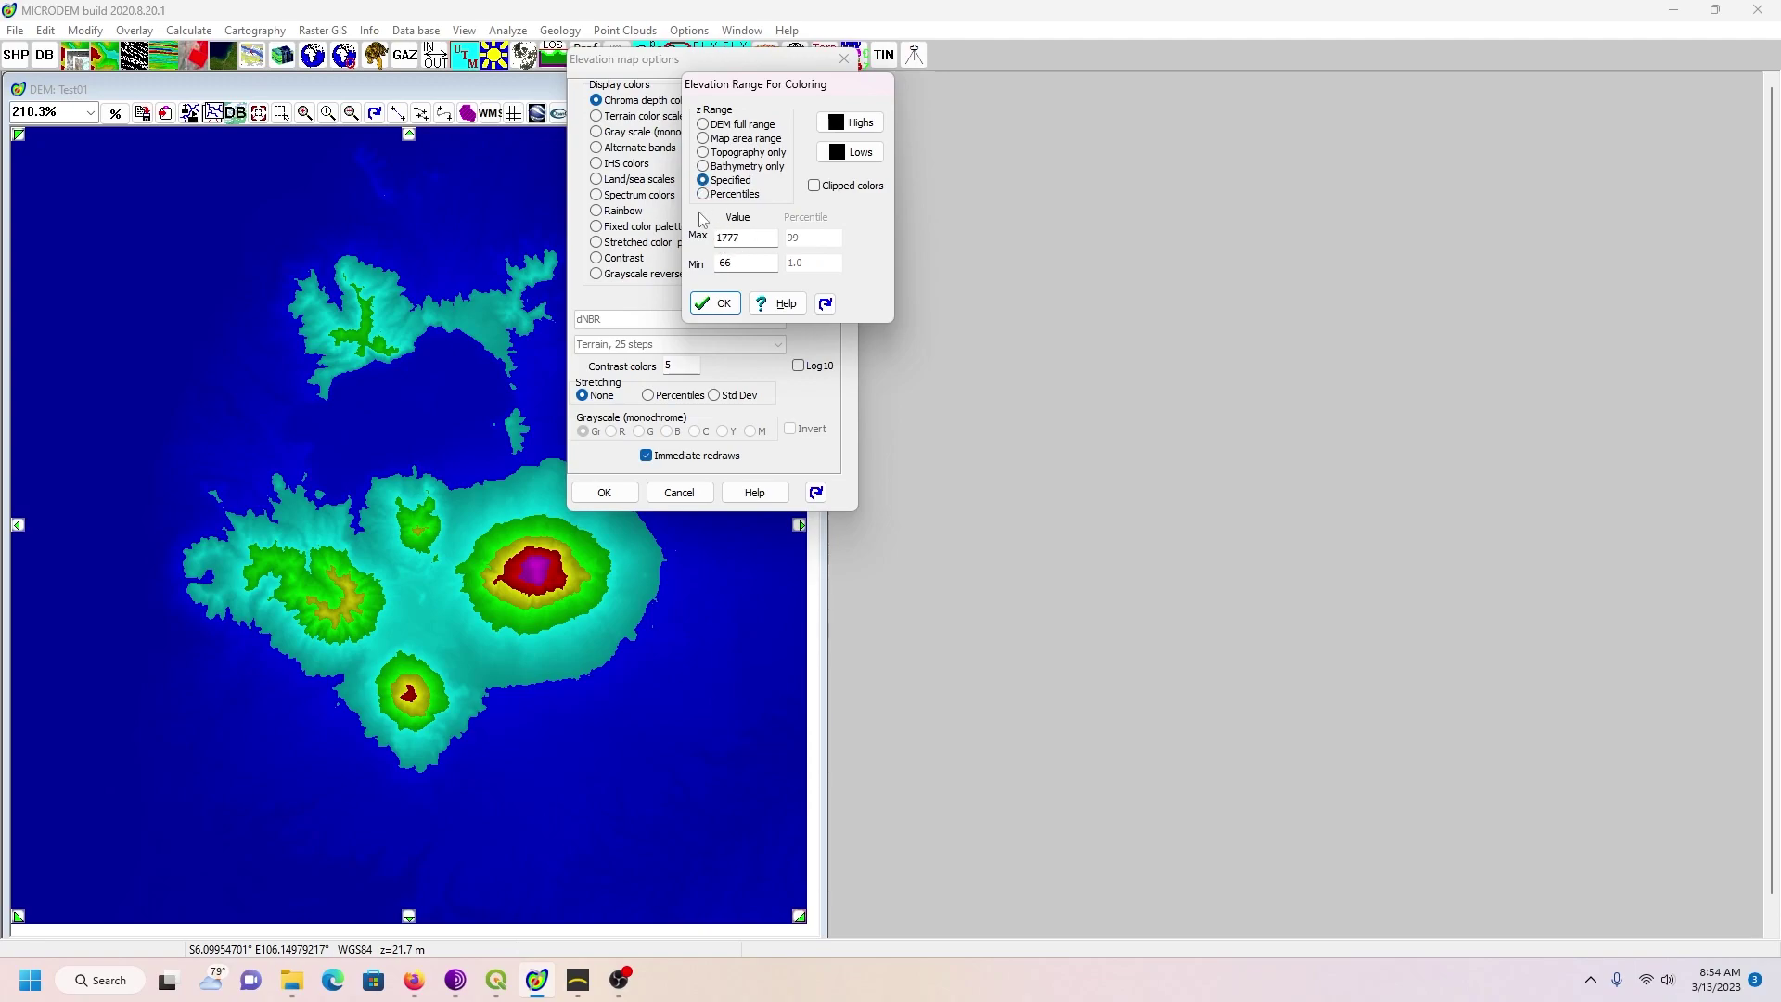
pyautogui.click(704, 195)
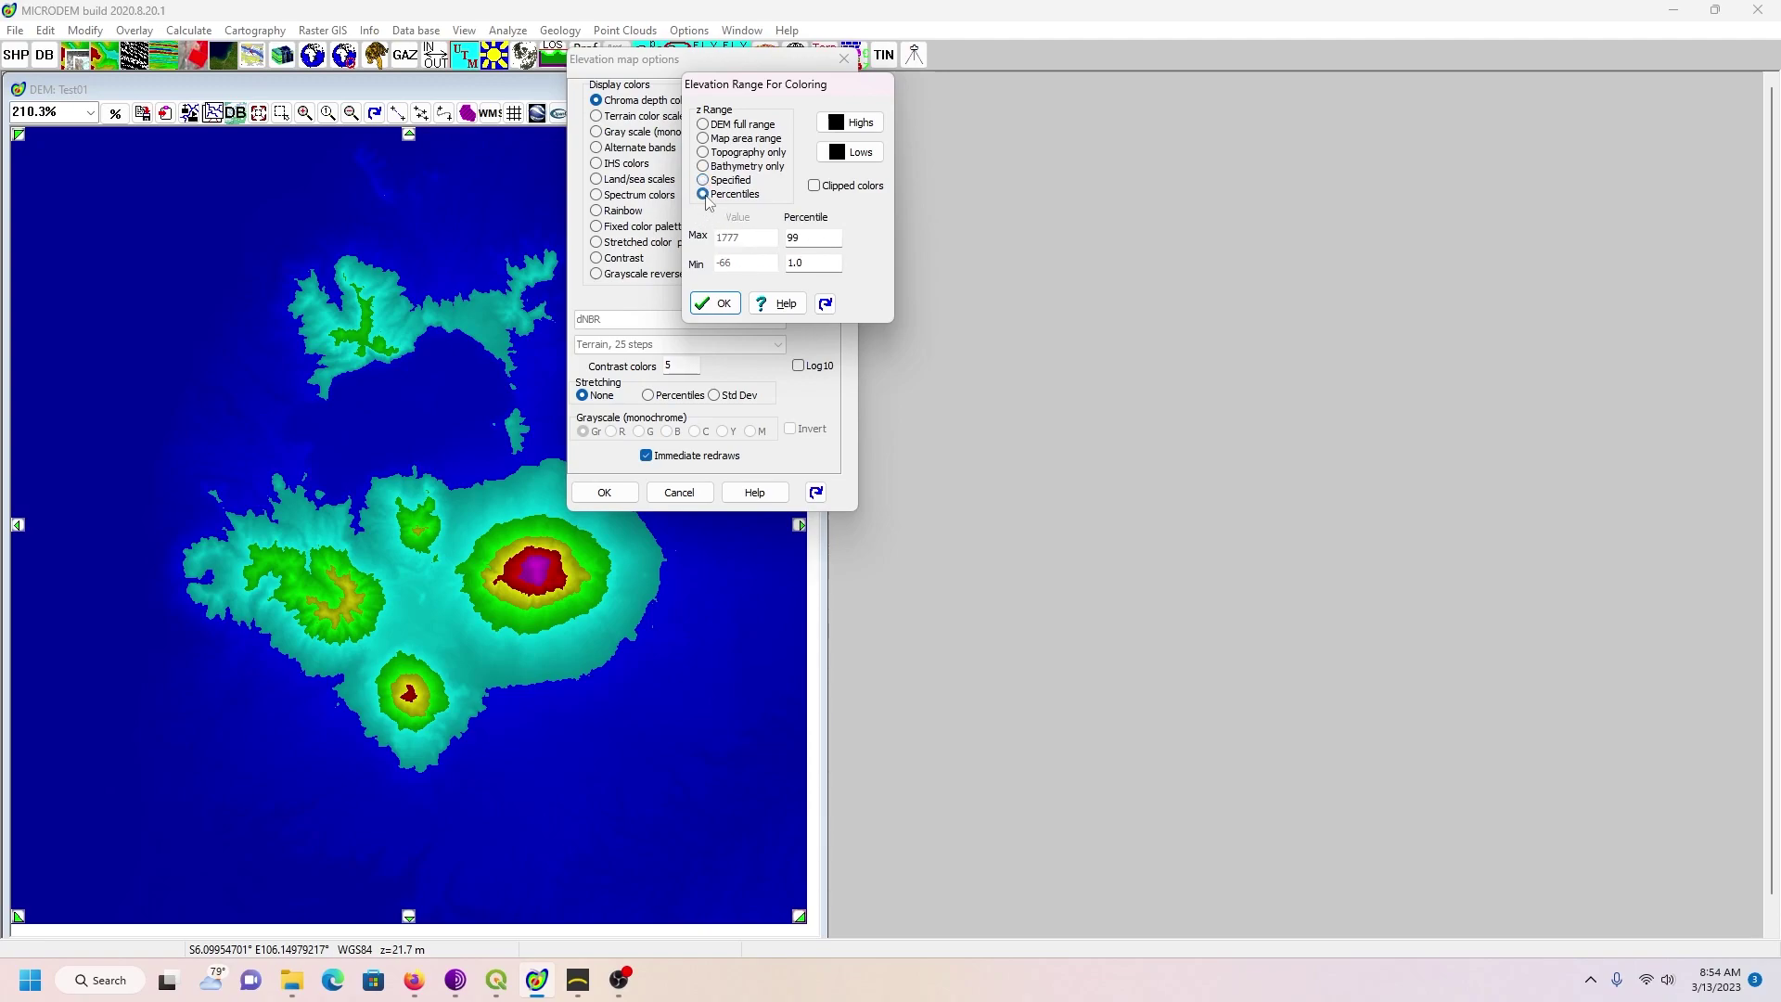
pyautogui.click(723, 305)
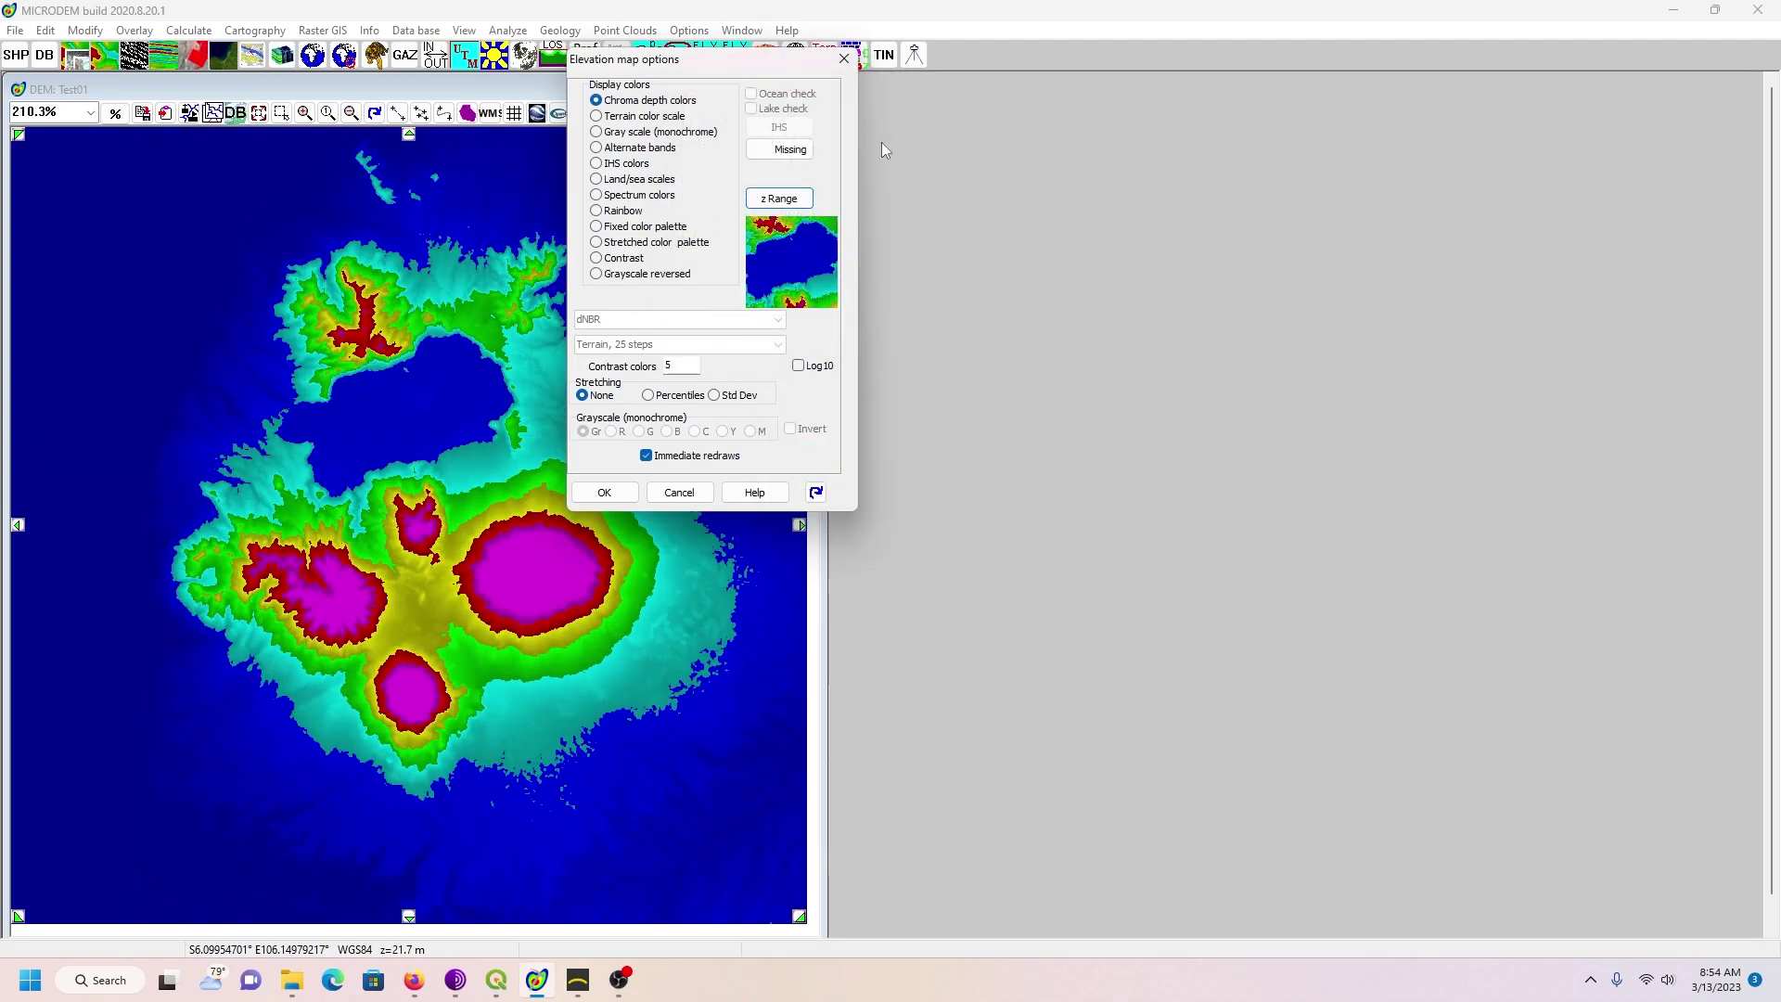
# Step: Choose Gray scale (monochrome) rendering in the Elevation map options
pyautogui.moveTo(698, 60); pyautogui.dragTo(1002, 143)
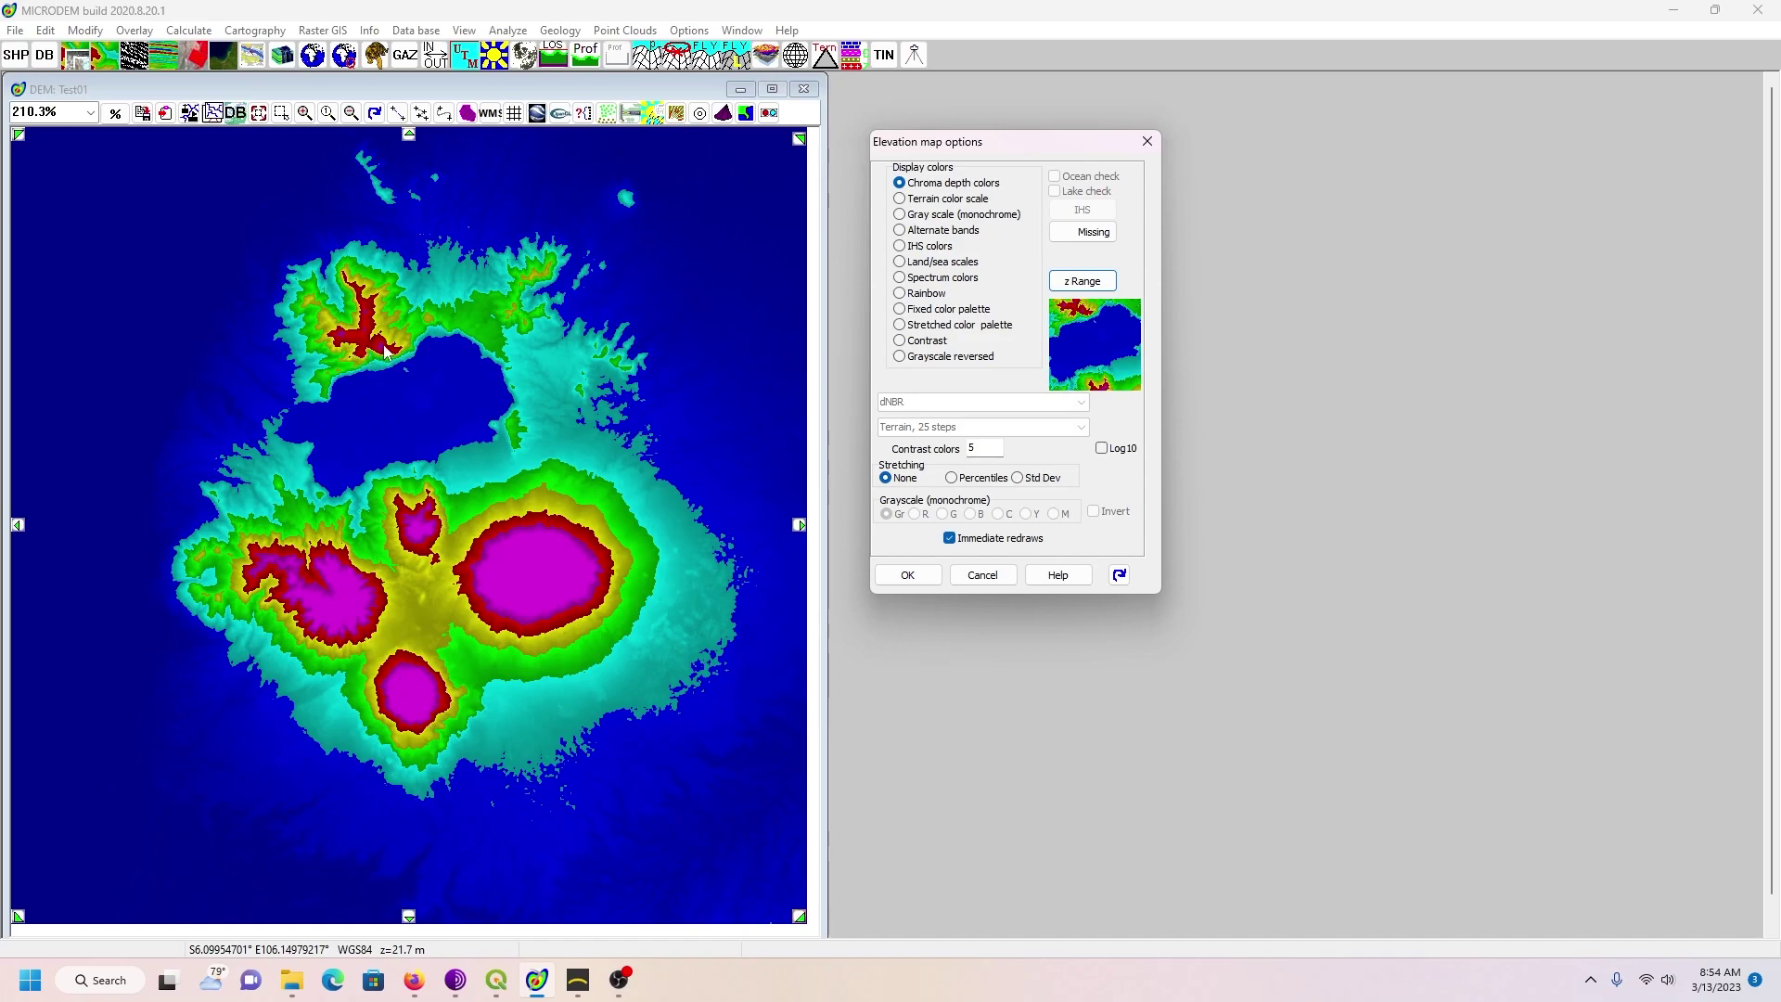
pyautogui.click(901, 220)
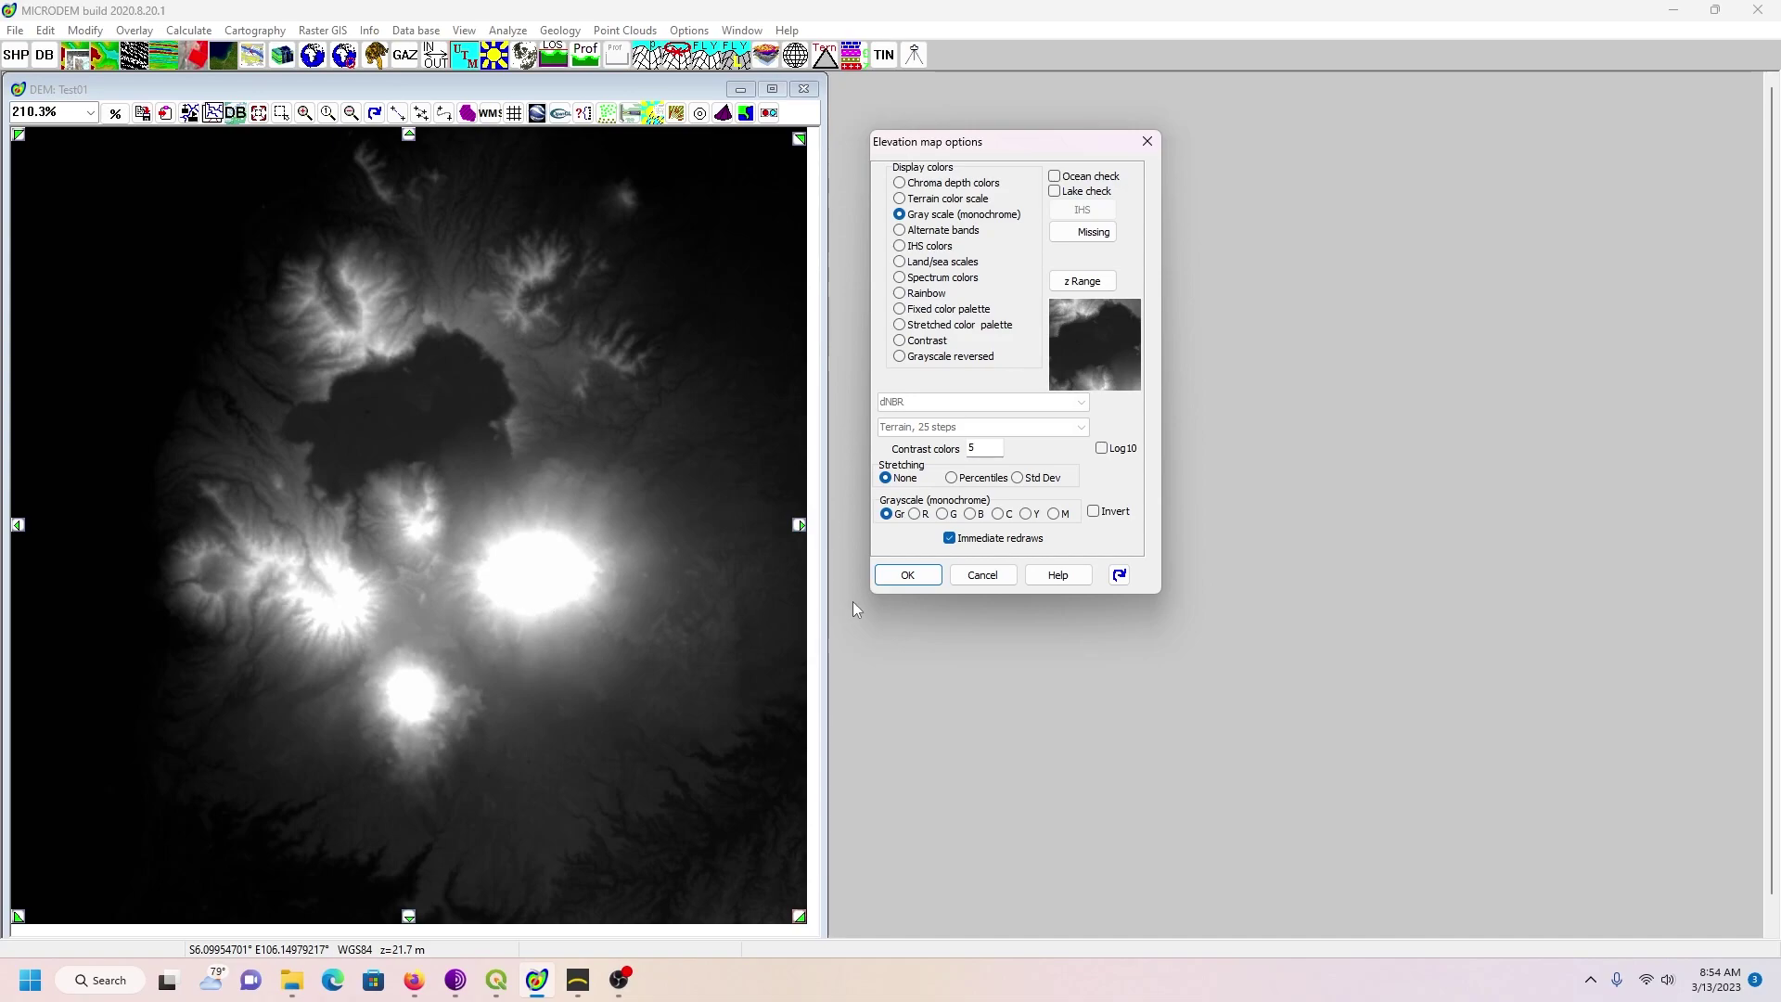
# Step: Apply the grayscale display and set the map zoom to 100%
pyautogui.click(908, 579)
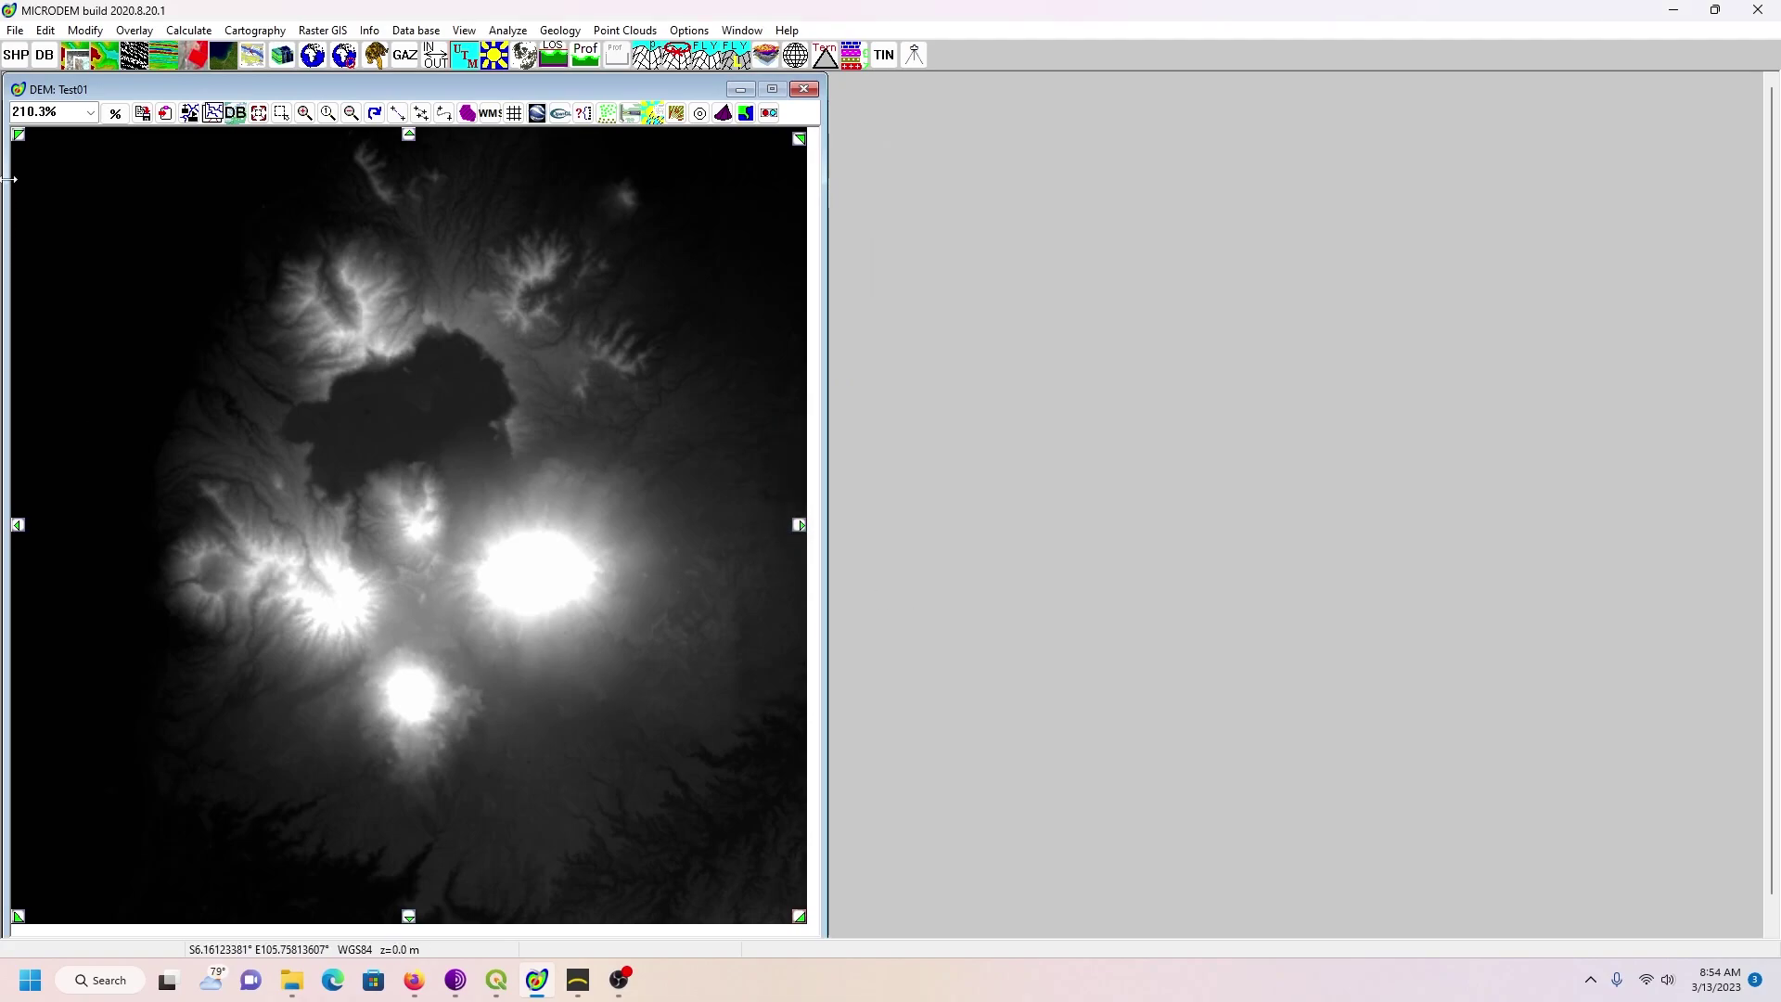
pyautogui.click(92, 115)
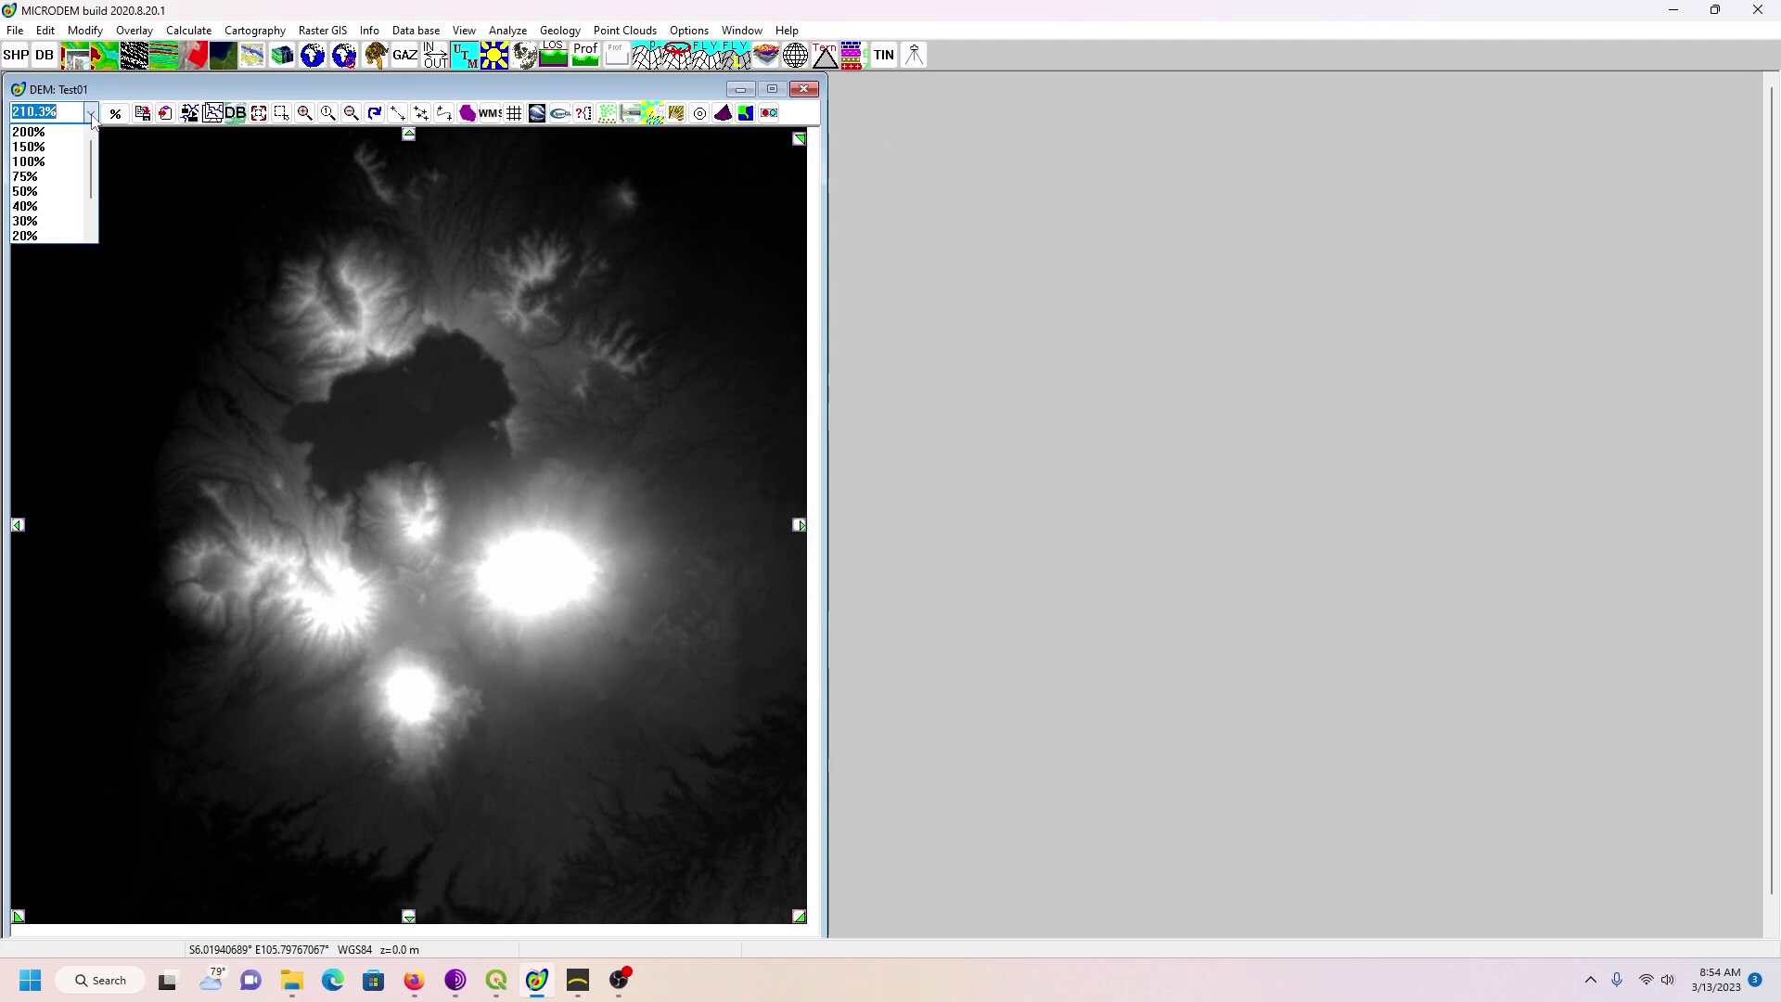
pyautogui.click(67, 162)
# Step: Save the map image as PNG 'Test01output' in D:\WestJava\New Tutorial
pyautogui.click(13, 31)
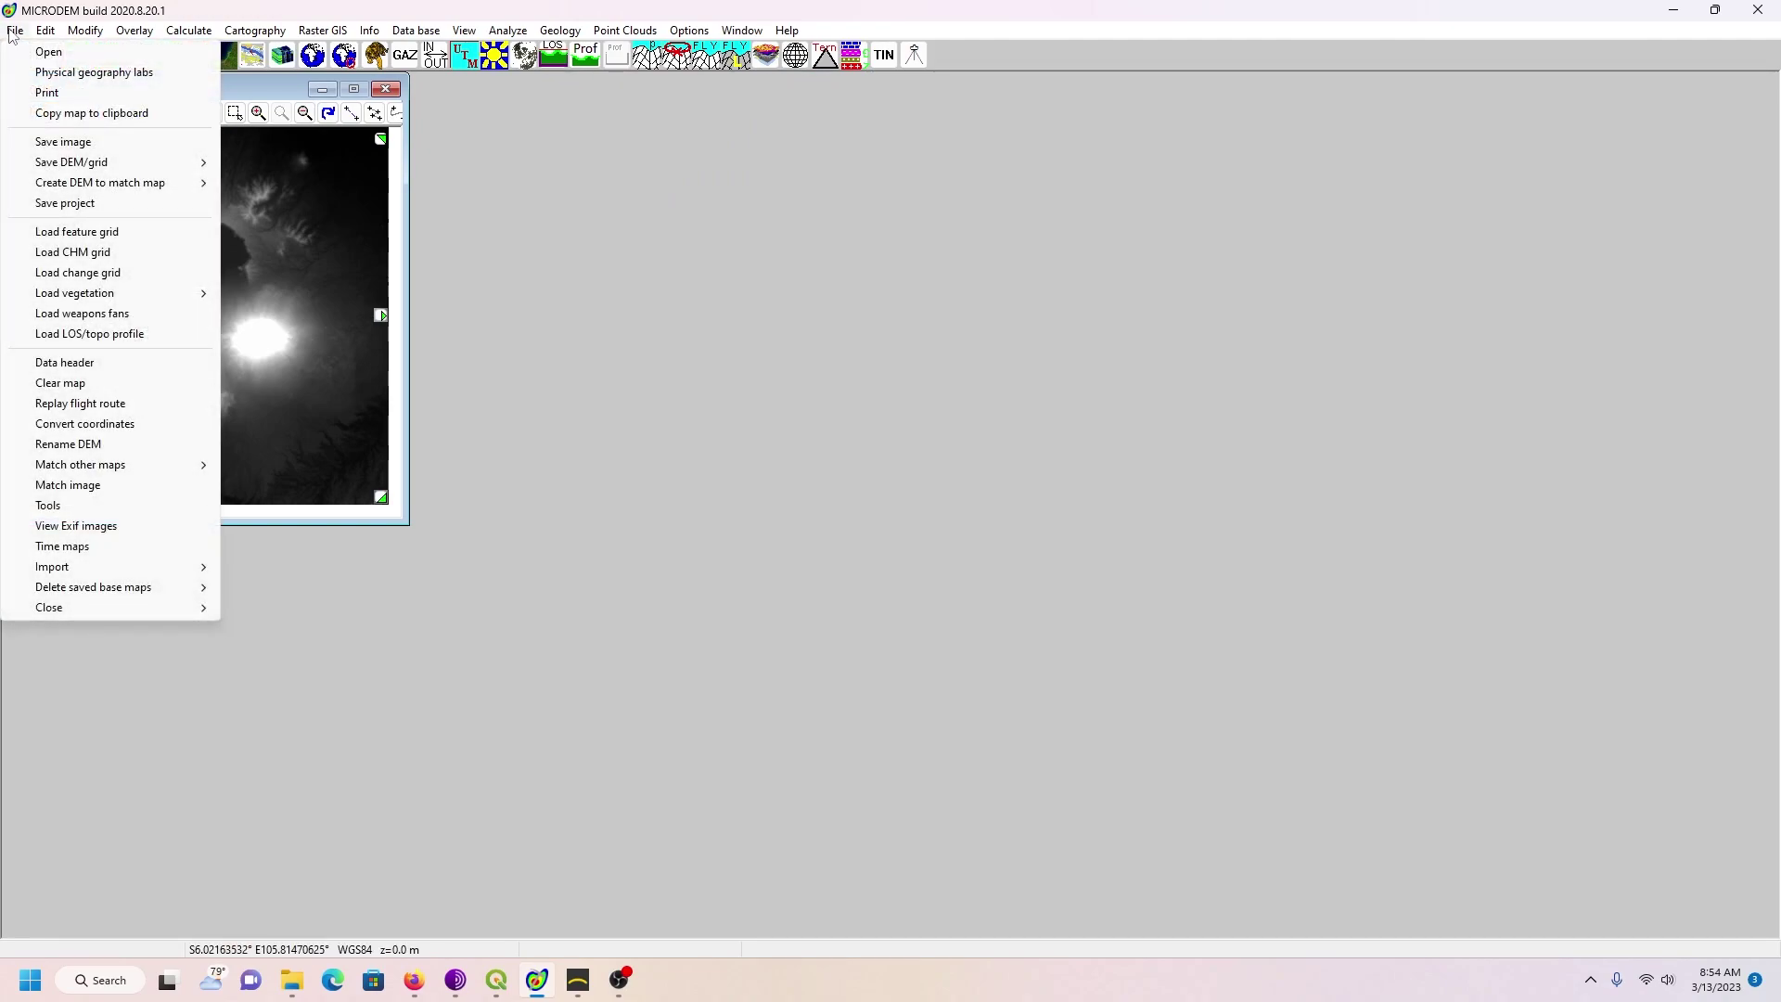
pyautogui.click(65, 143)
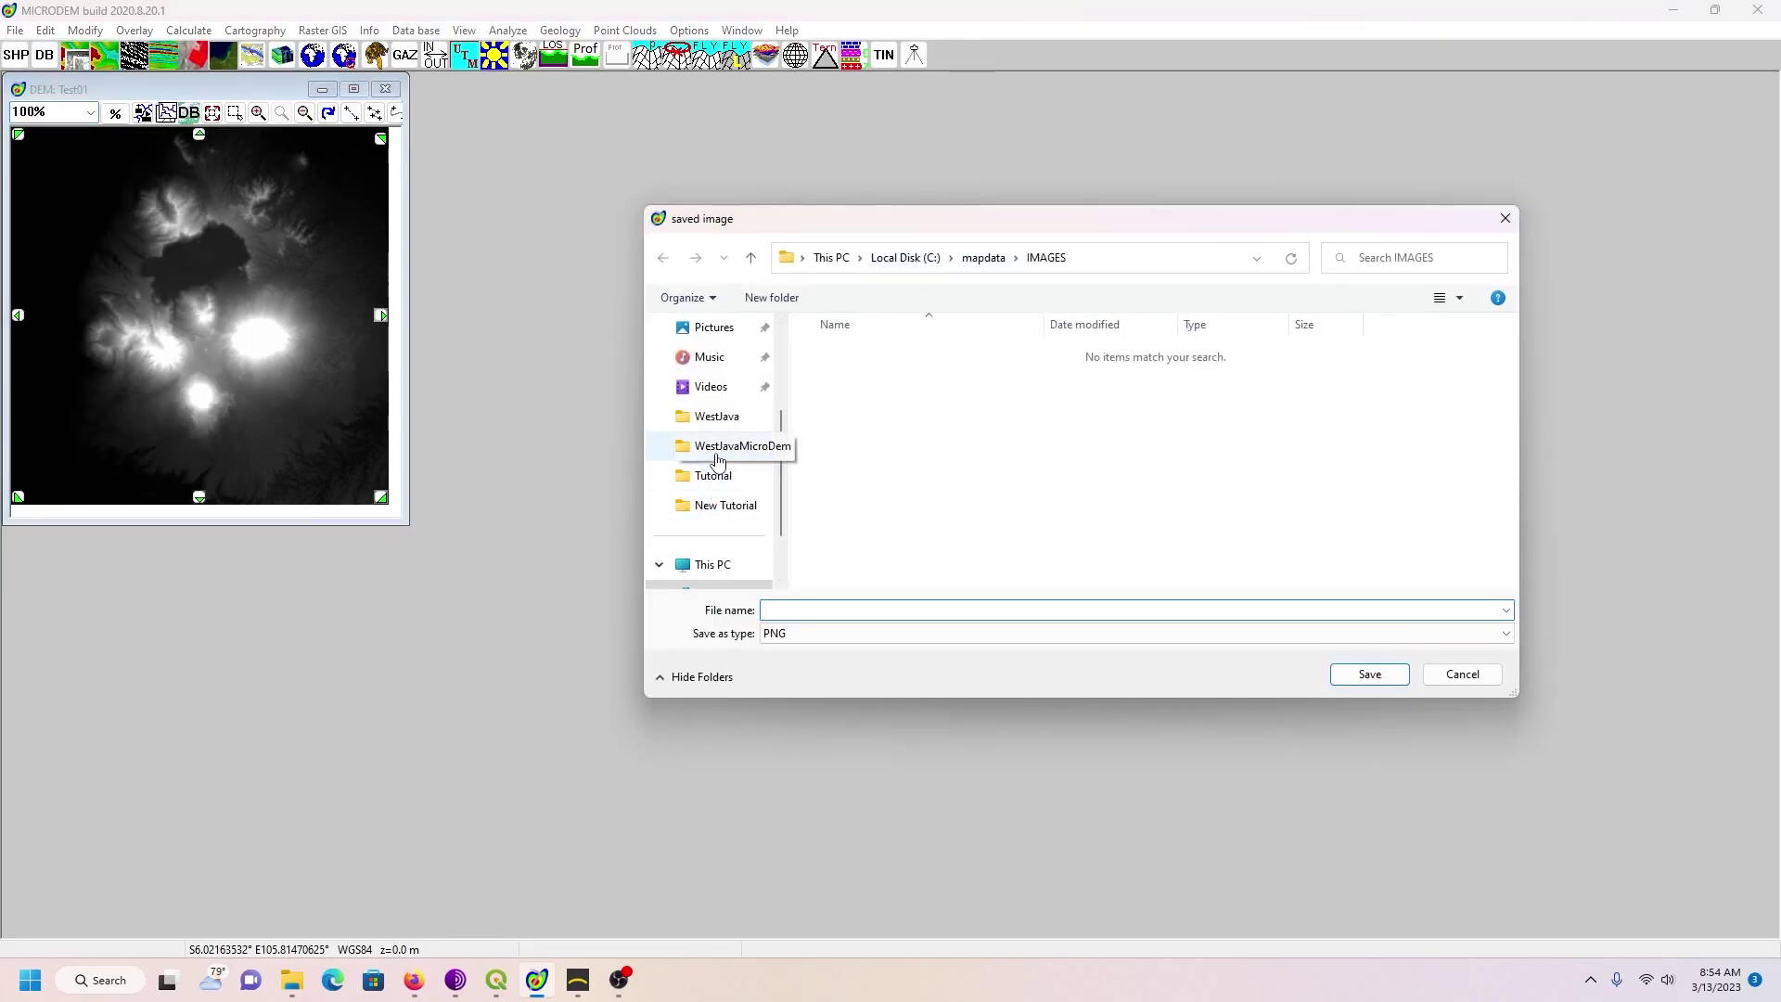
pyautogui.click(712, 420)
pyautogui.doubleClick(1032, 412)
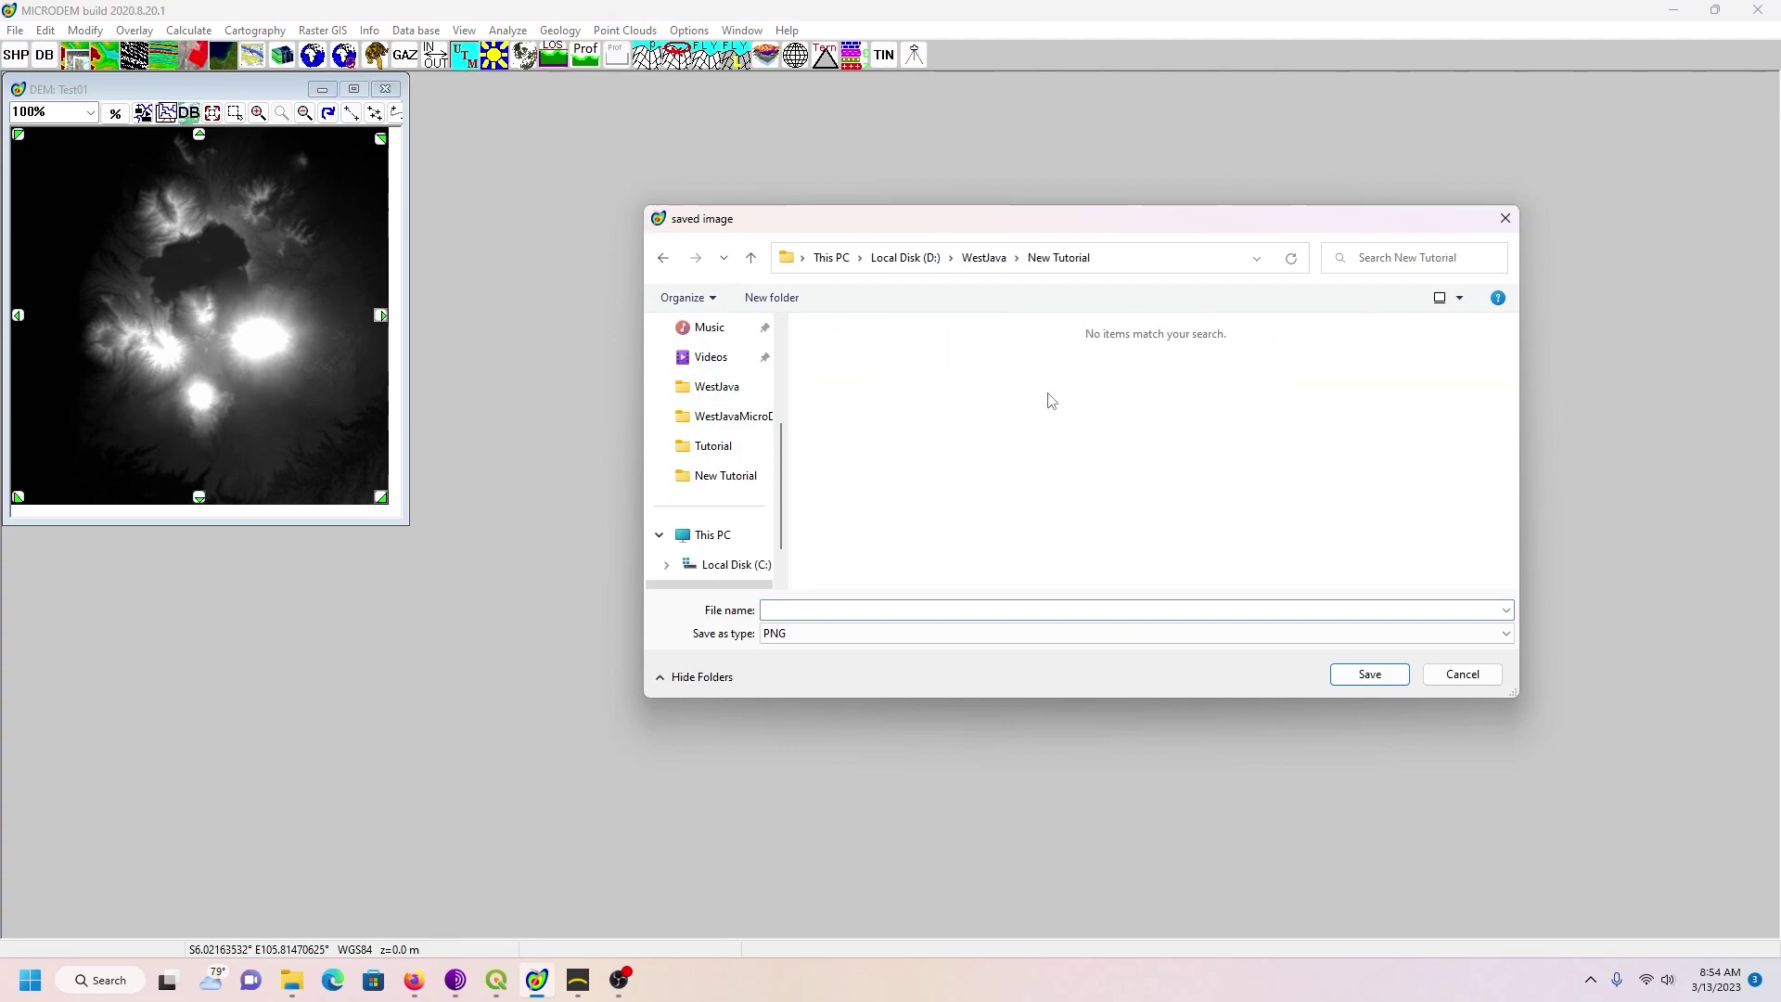
pyautogui.click(786, 610)
pyautogui.write('Test')
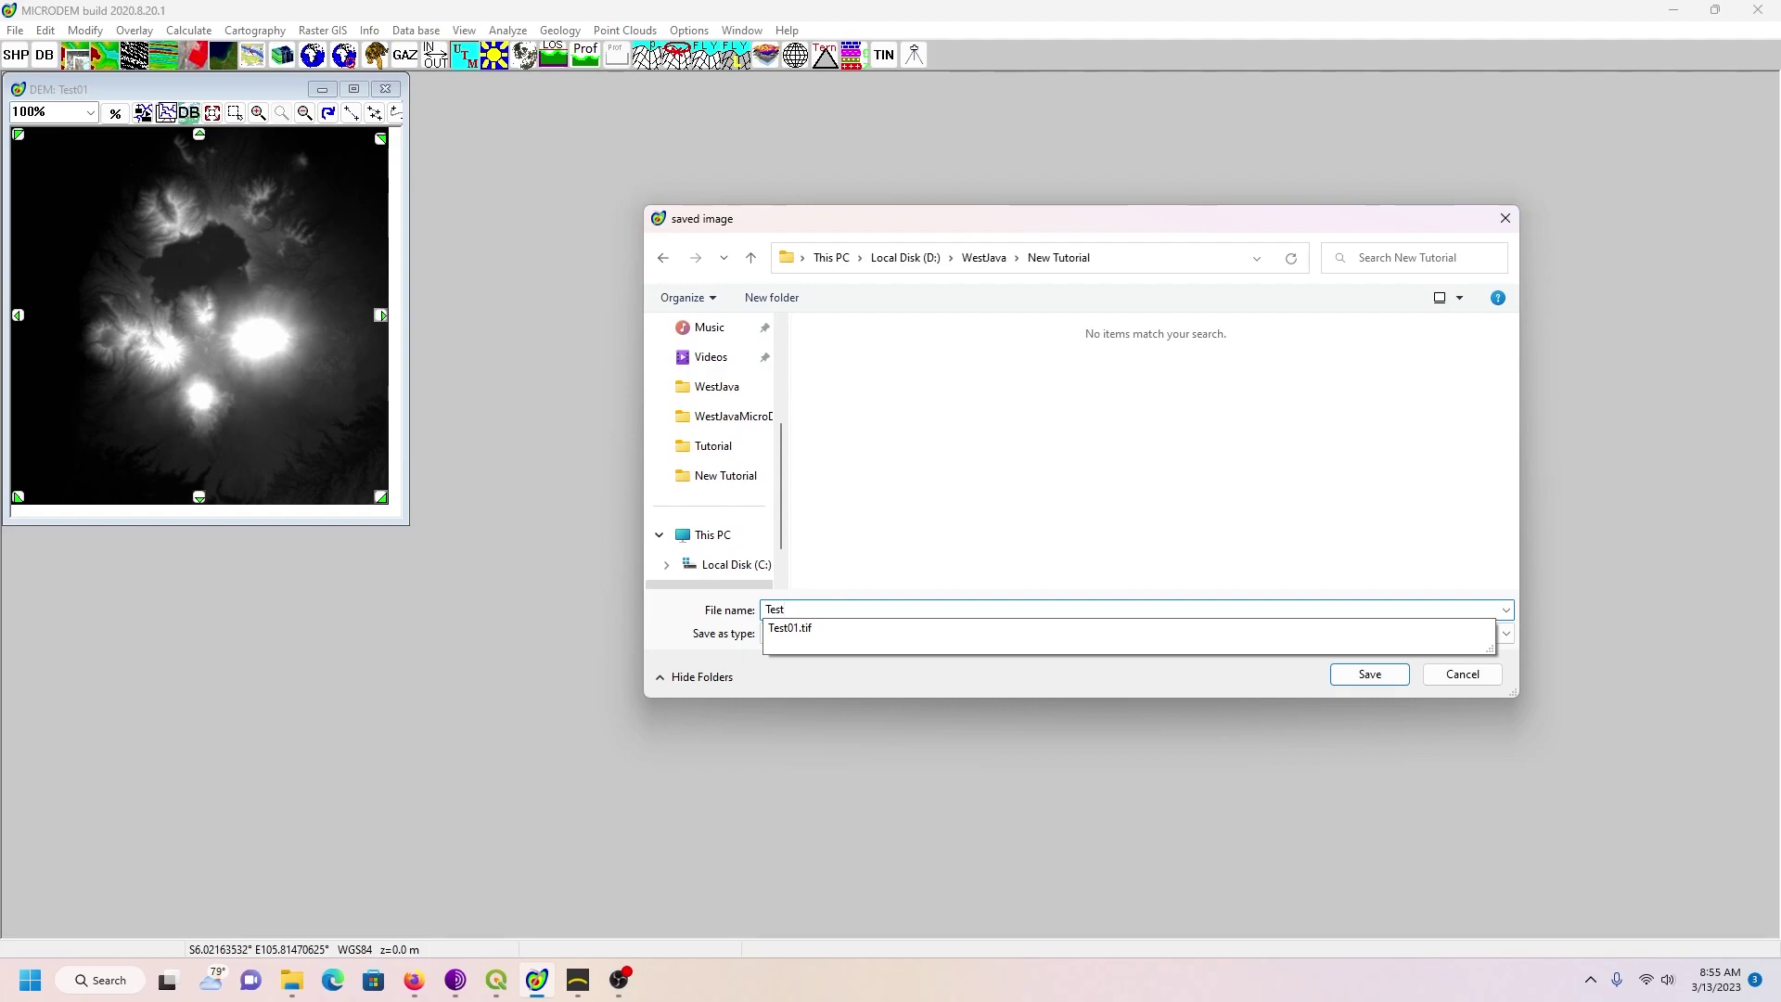
pyautogui.write('01outpo')
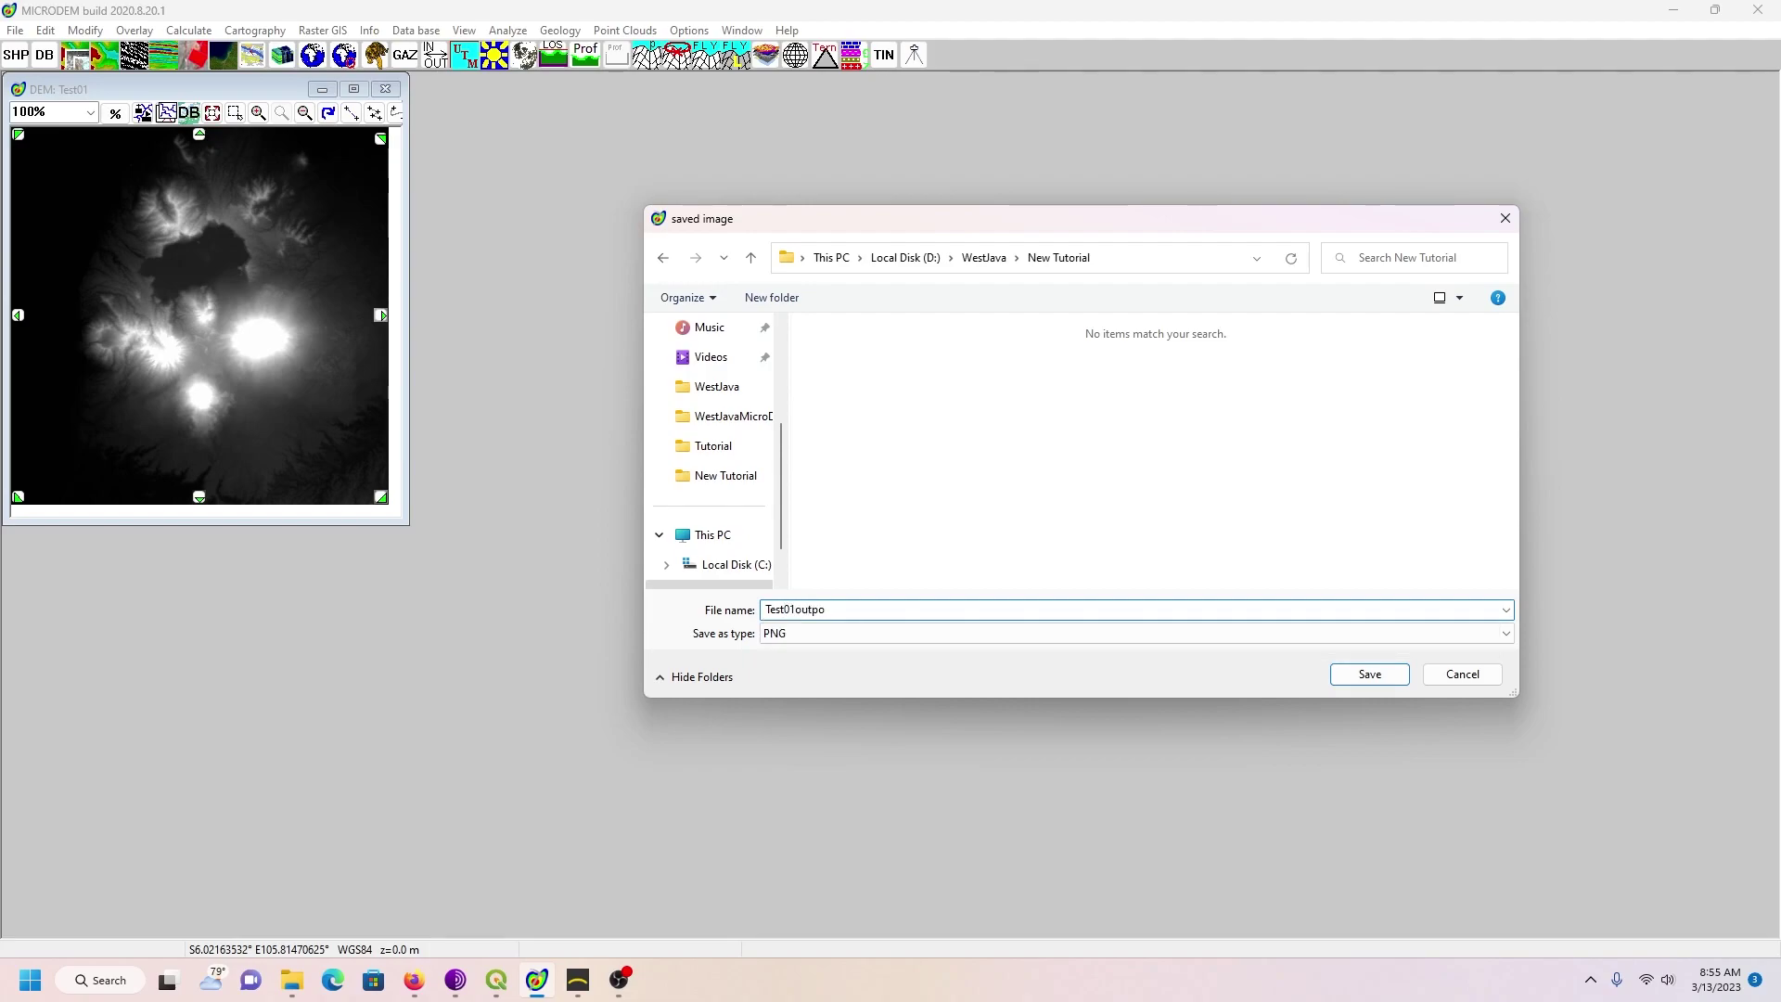
pyautogui.write('ut')
pyautogui.click(1377, 677)
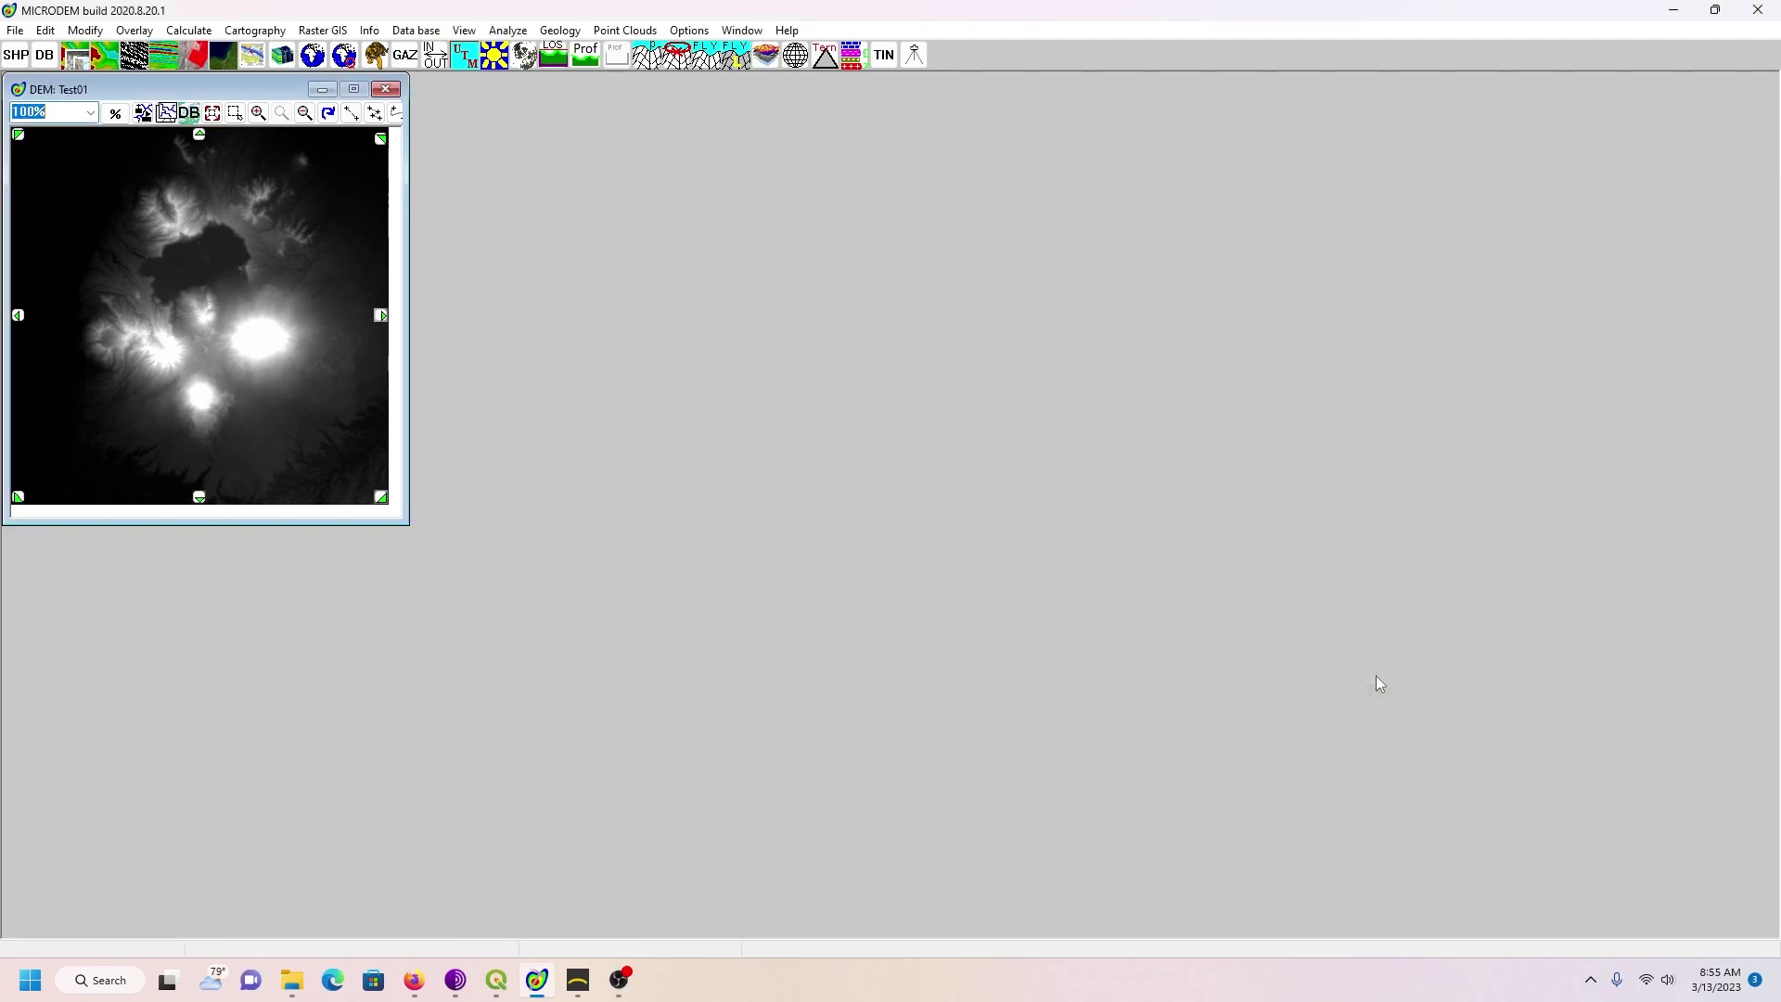
# Step: In Firefox, open the Purchase Gaea page on QuadSpinner and scroll through the editions
pyautogui.click(416, 996)
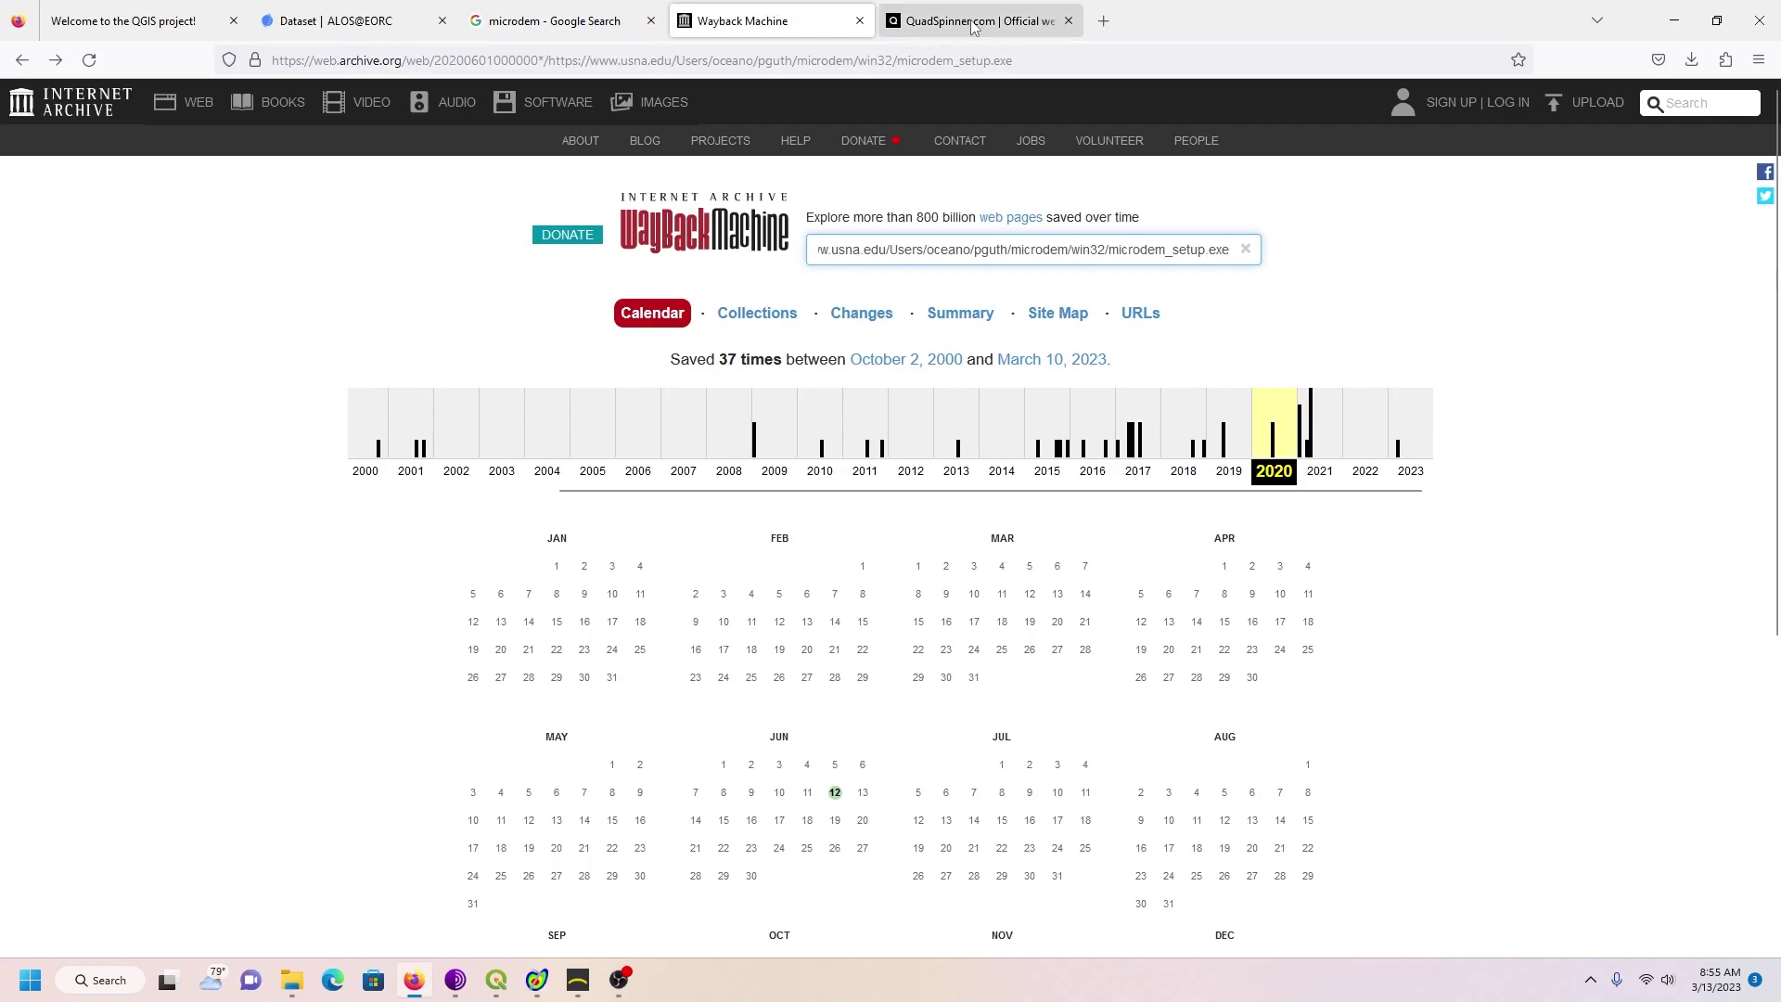
pyautogui.click(972, 27)
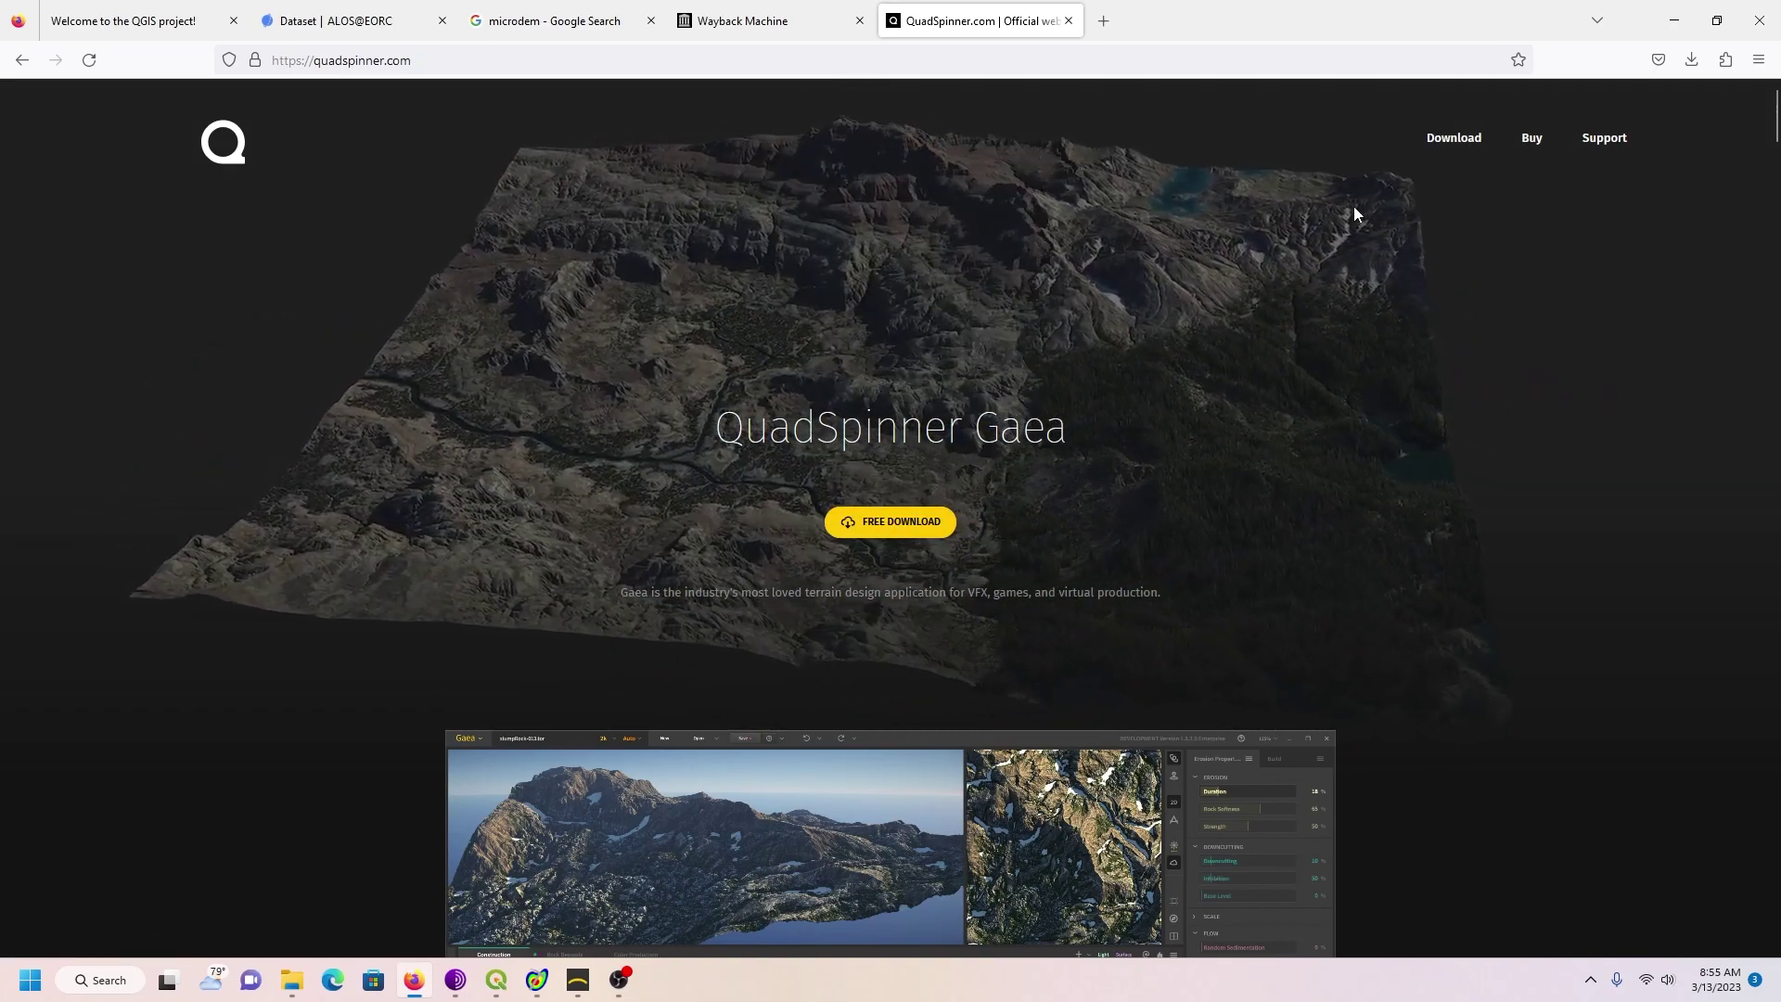
pyautogui.click(1527, 143)
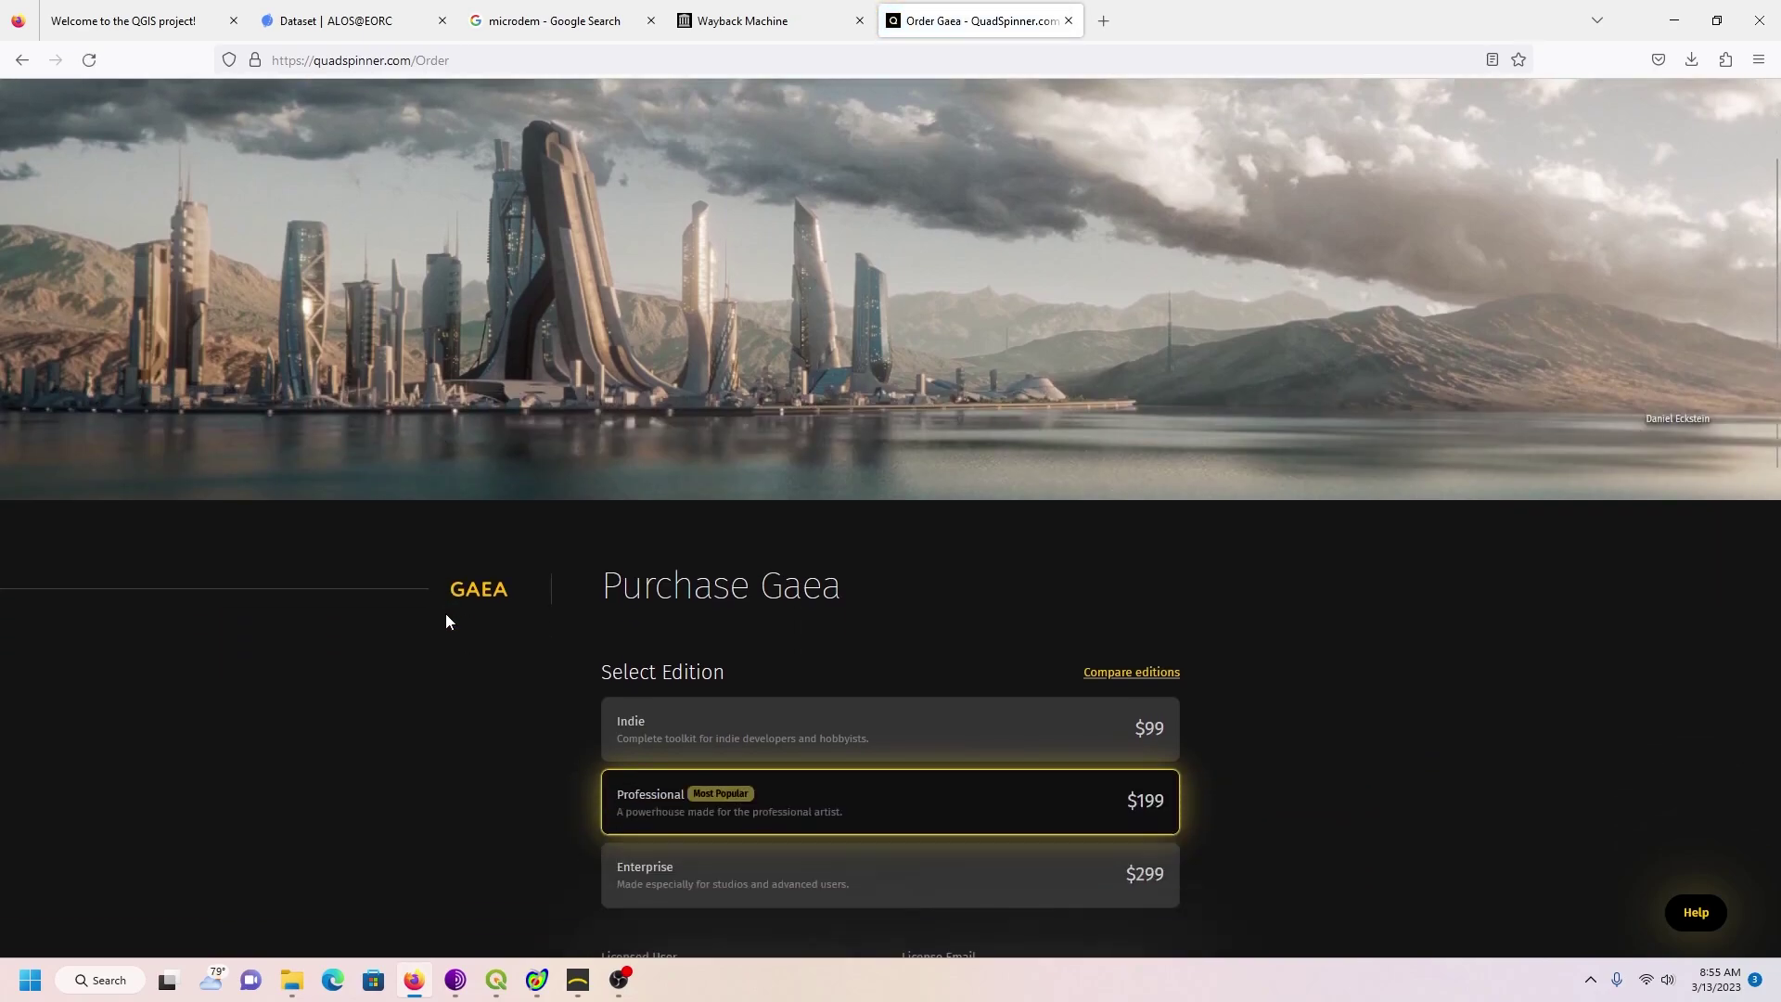
pyautogui.scroll(-3, 446, 615)
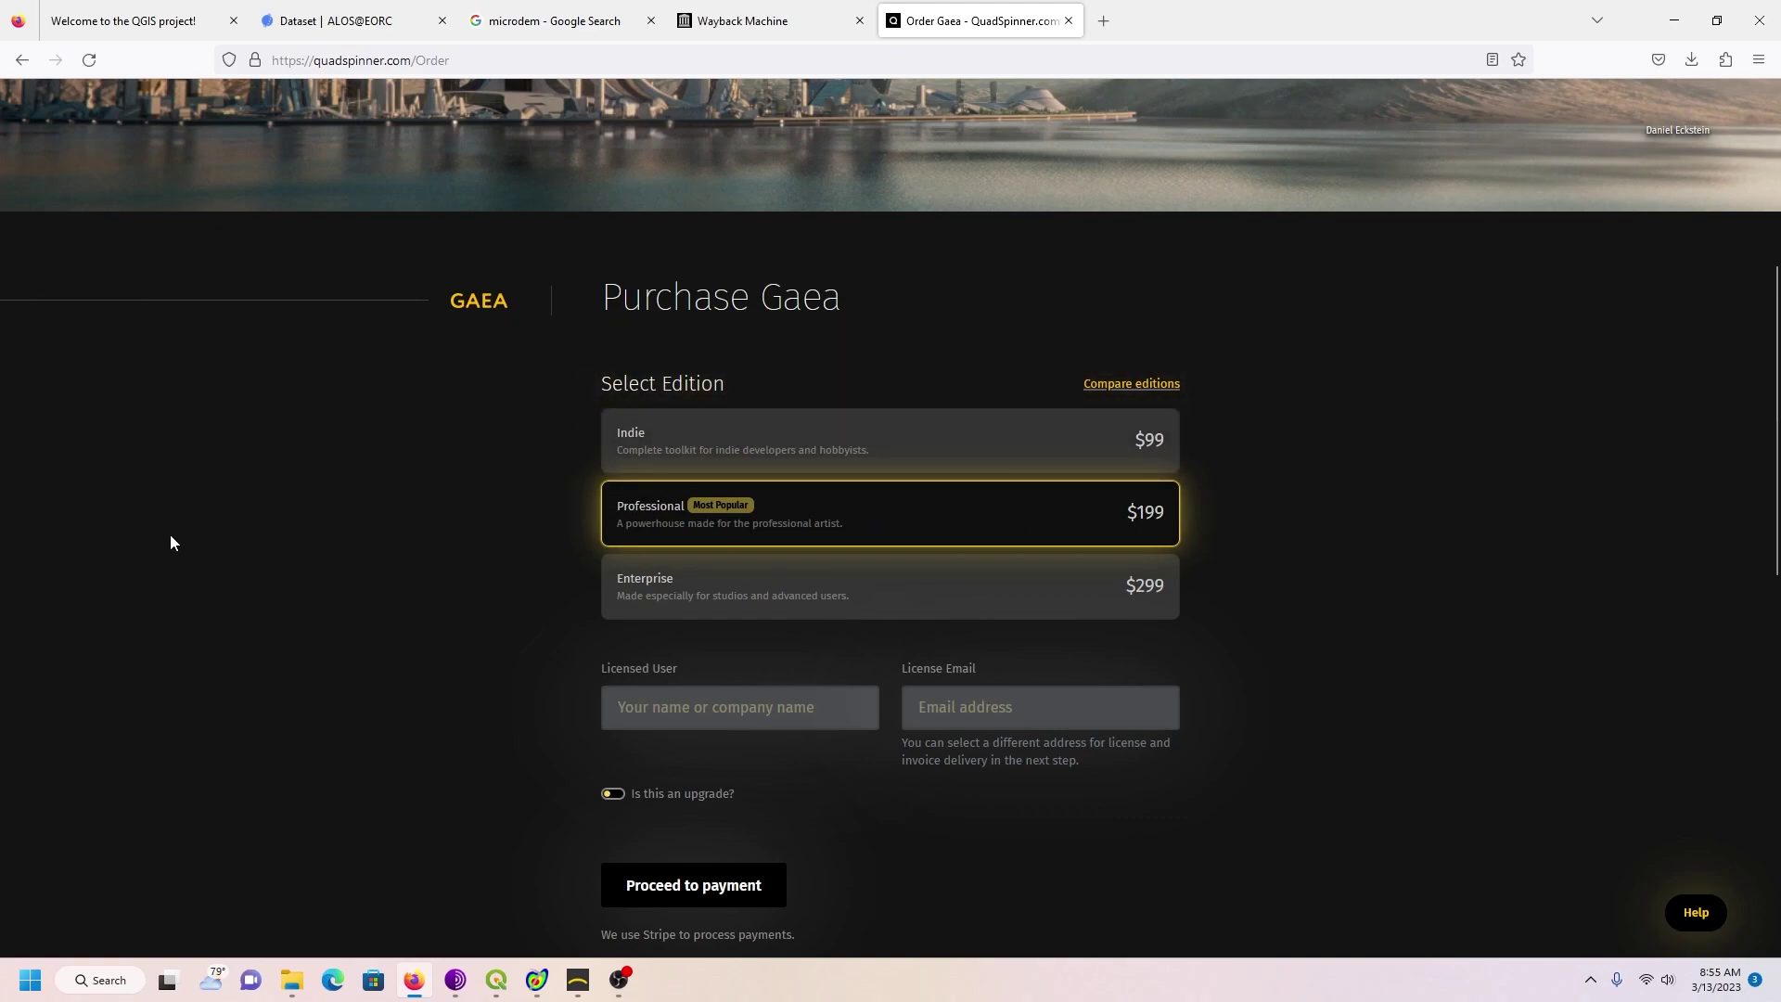
pyautogui.scroll(2, 300, 538)
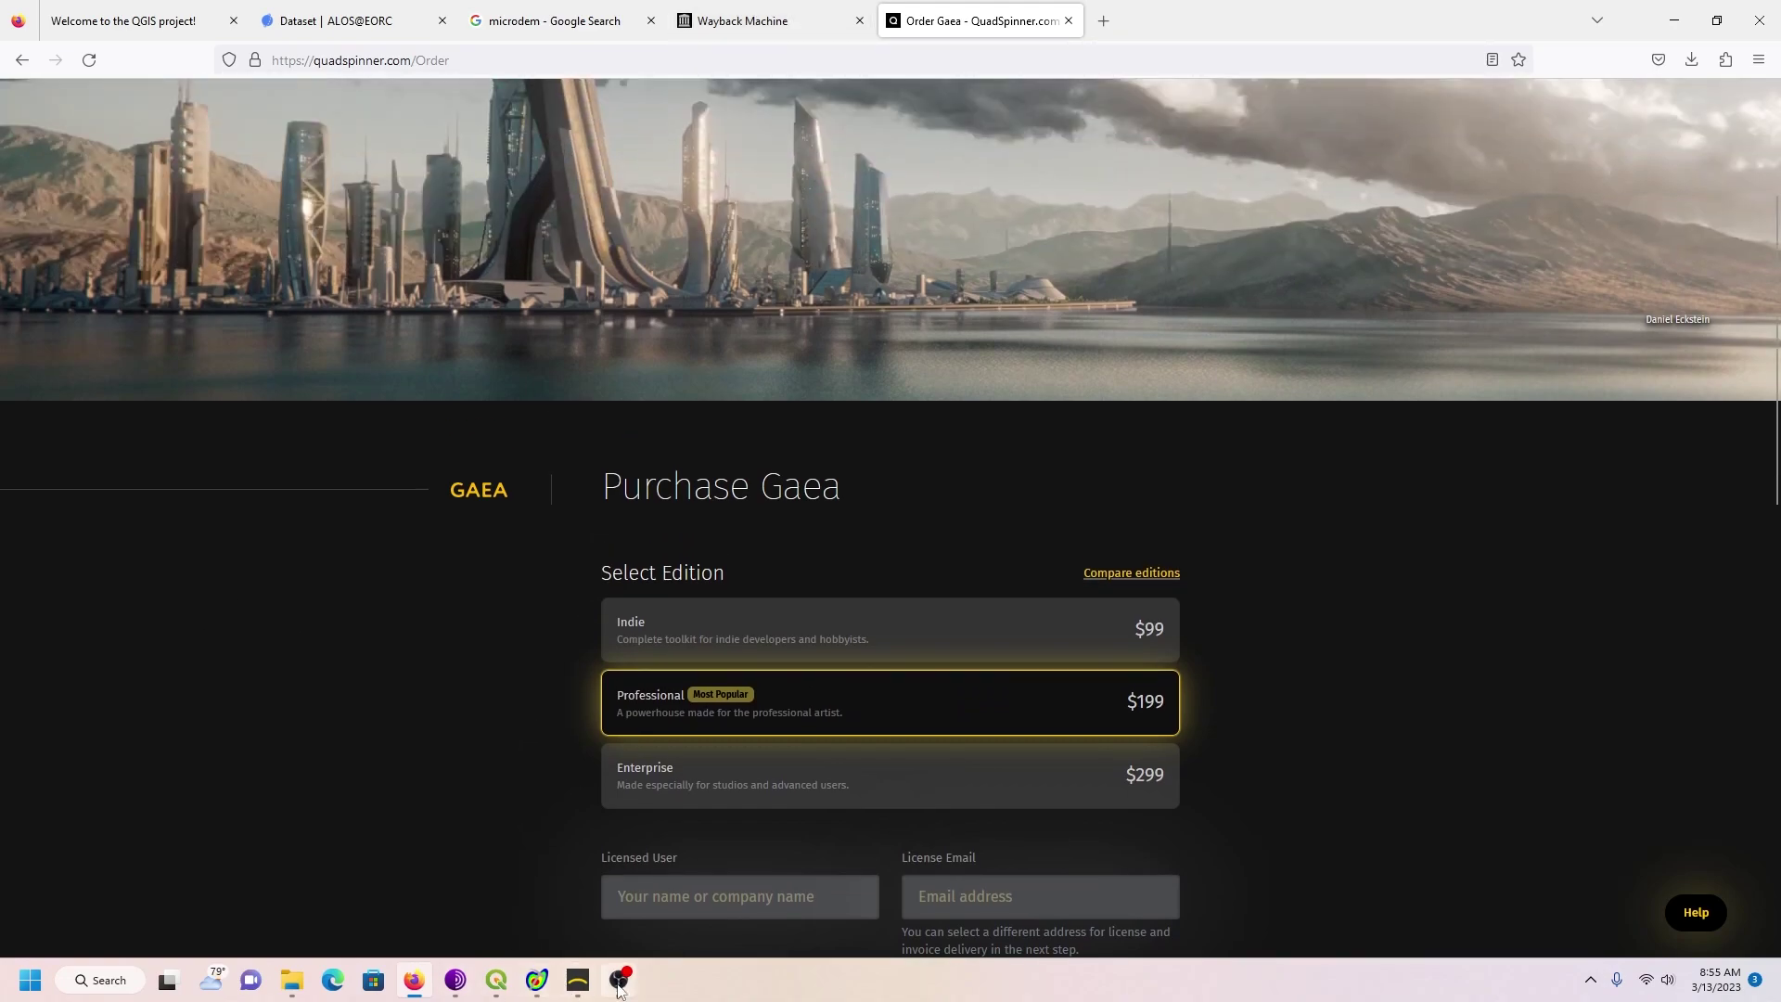
# Step: Start a Blank project in Gaea and add a File node to the graph
pyautogui.moveTo(628, 989)
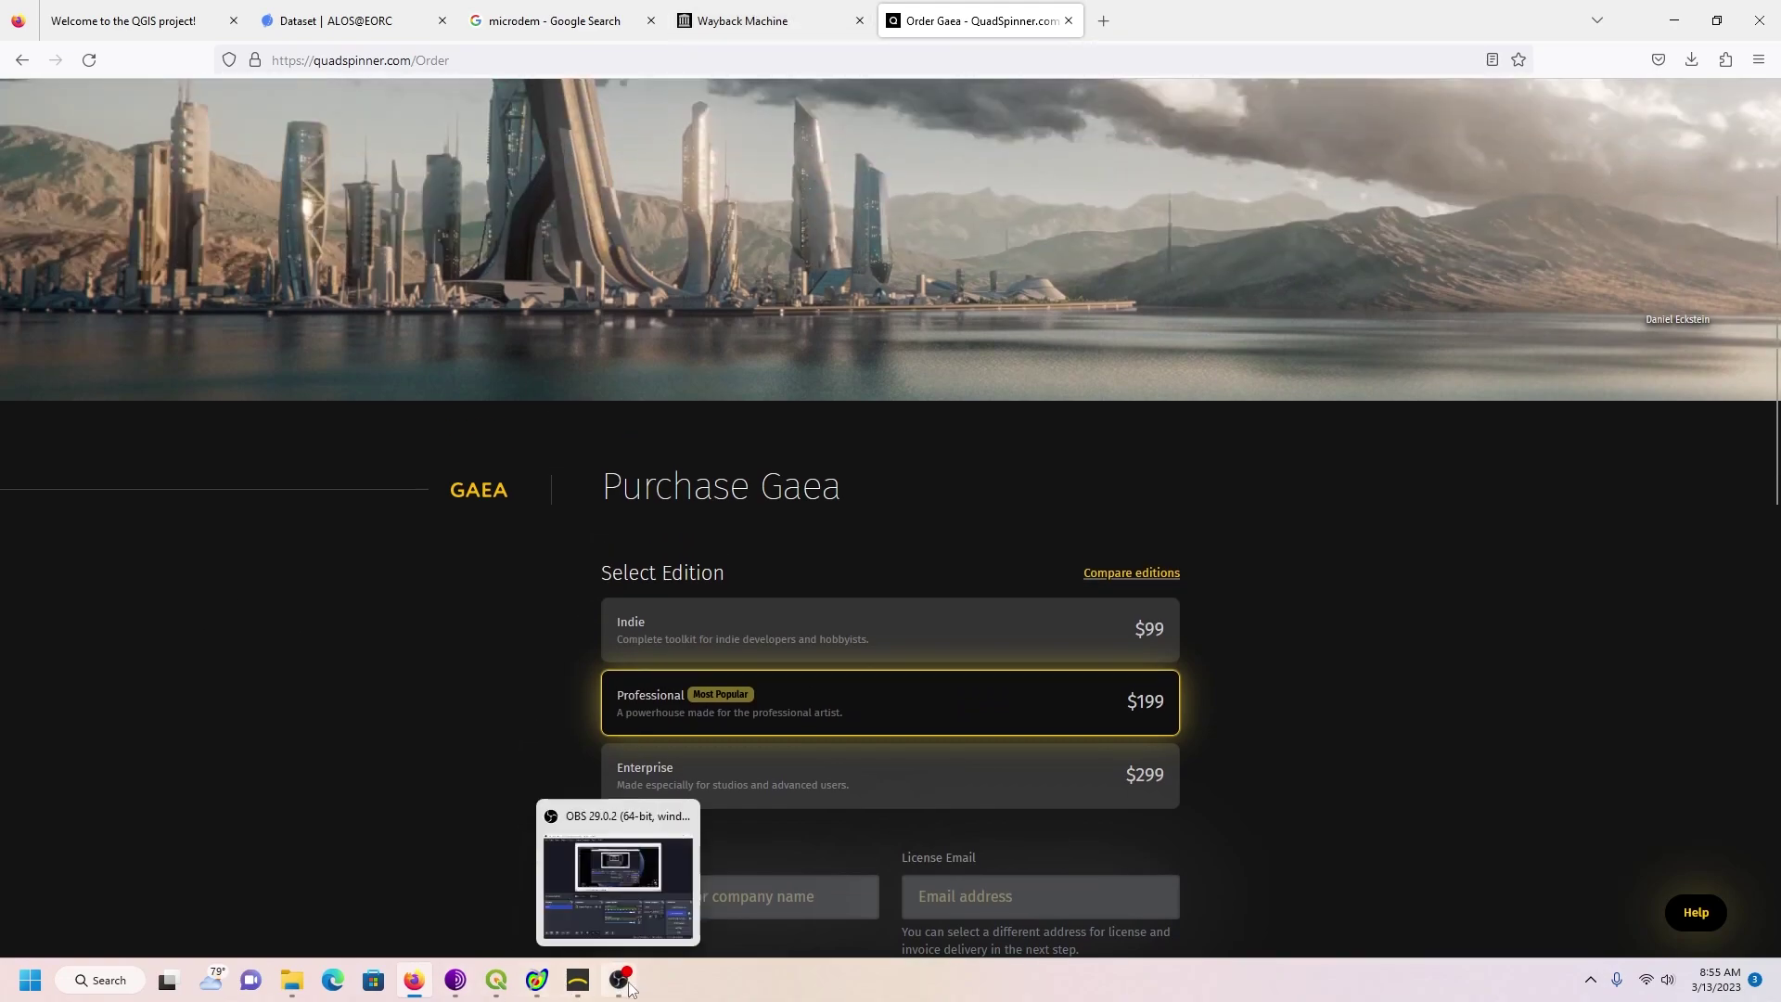
pyautogui.click(579, 985)
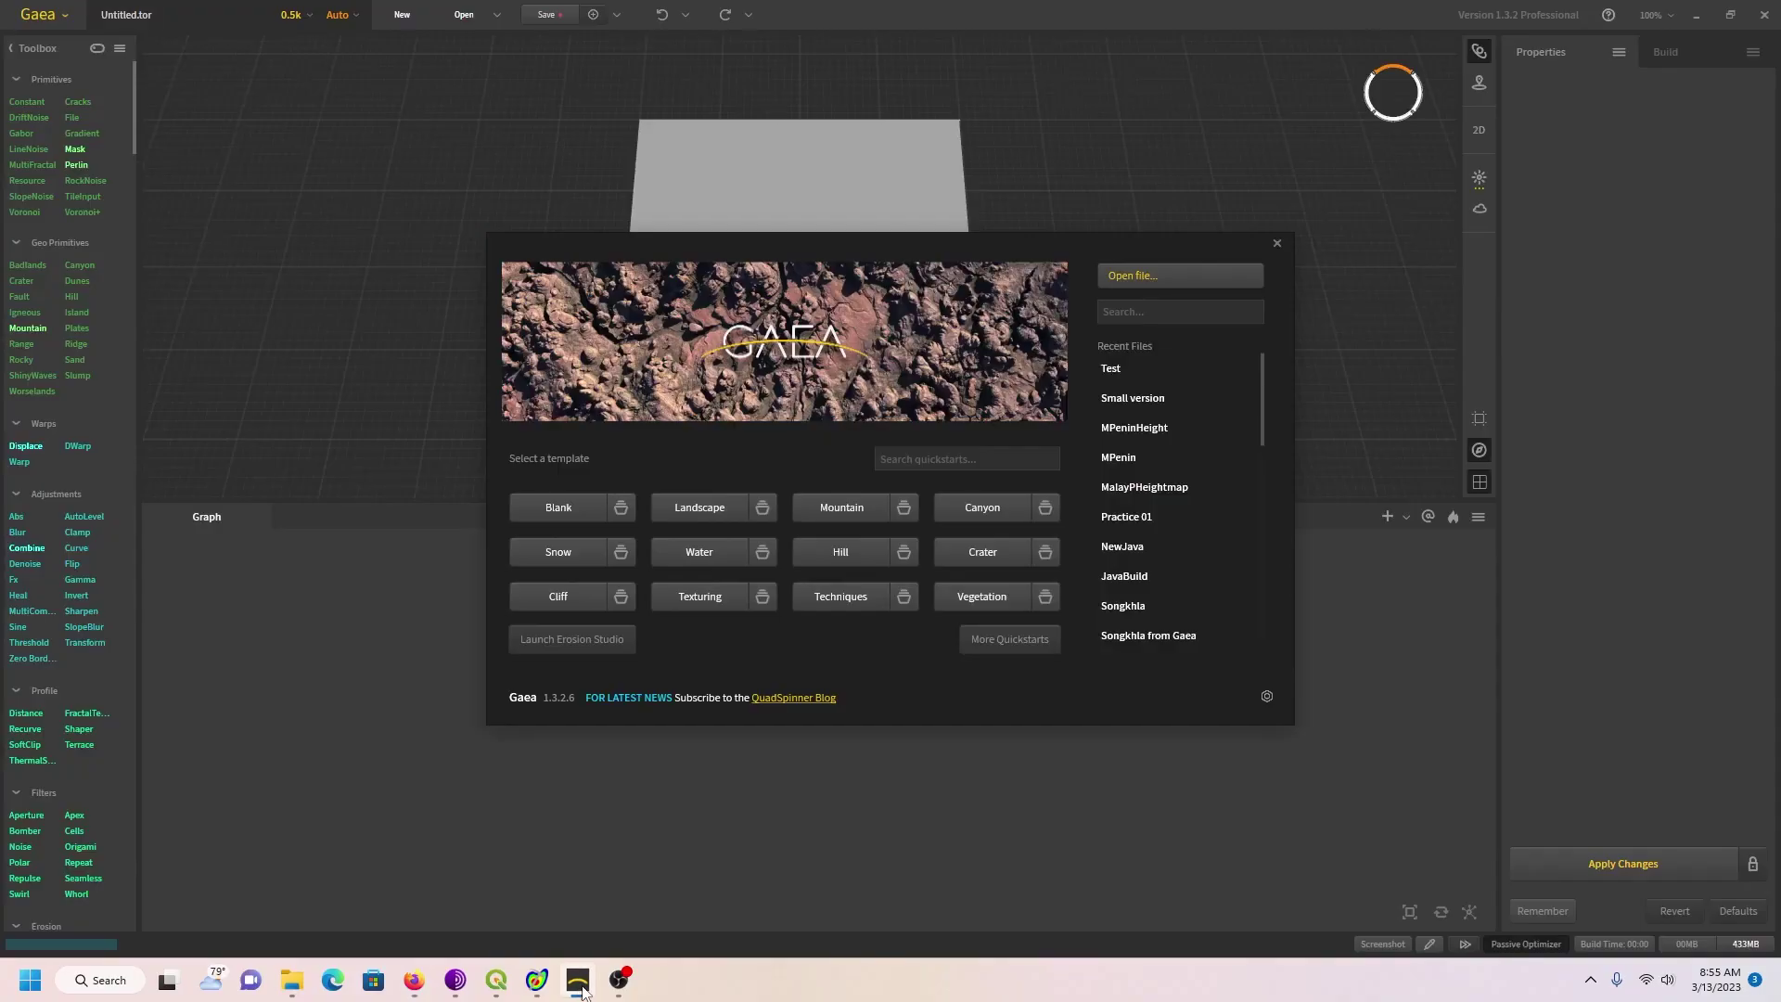
pyautogui.click(551, 516)
pyautogui.rightClick(458, 627)
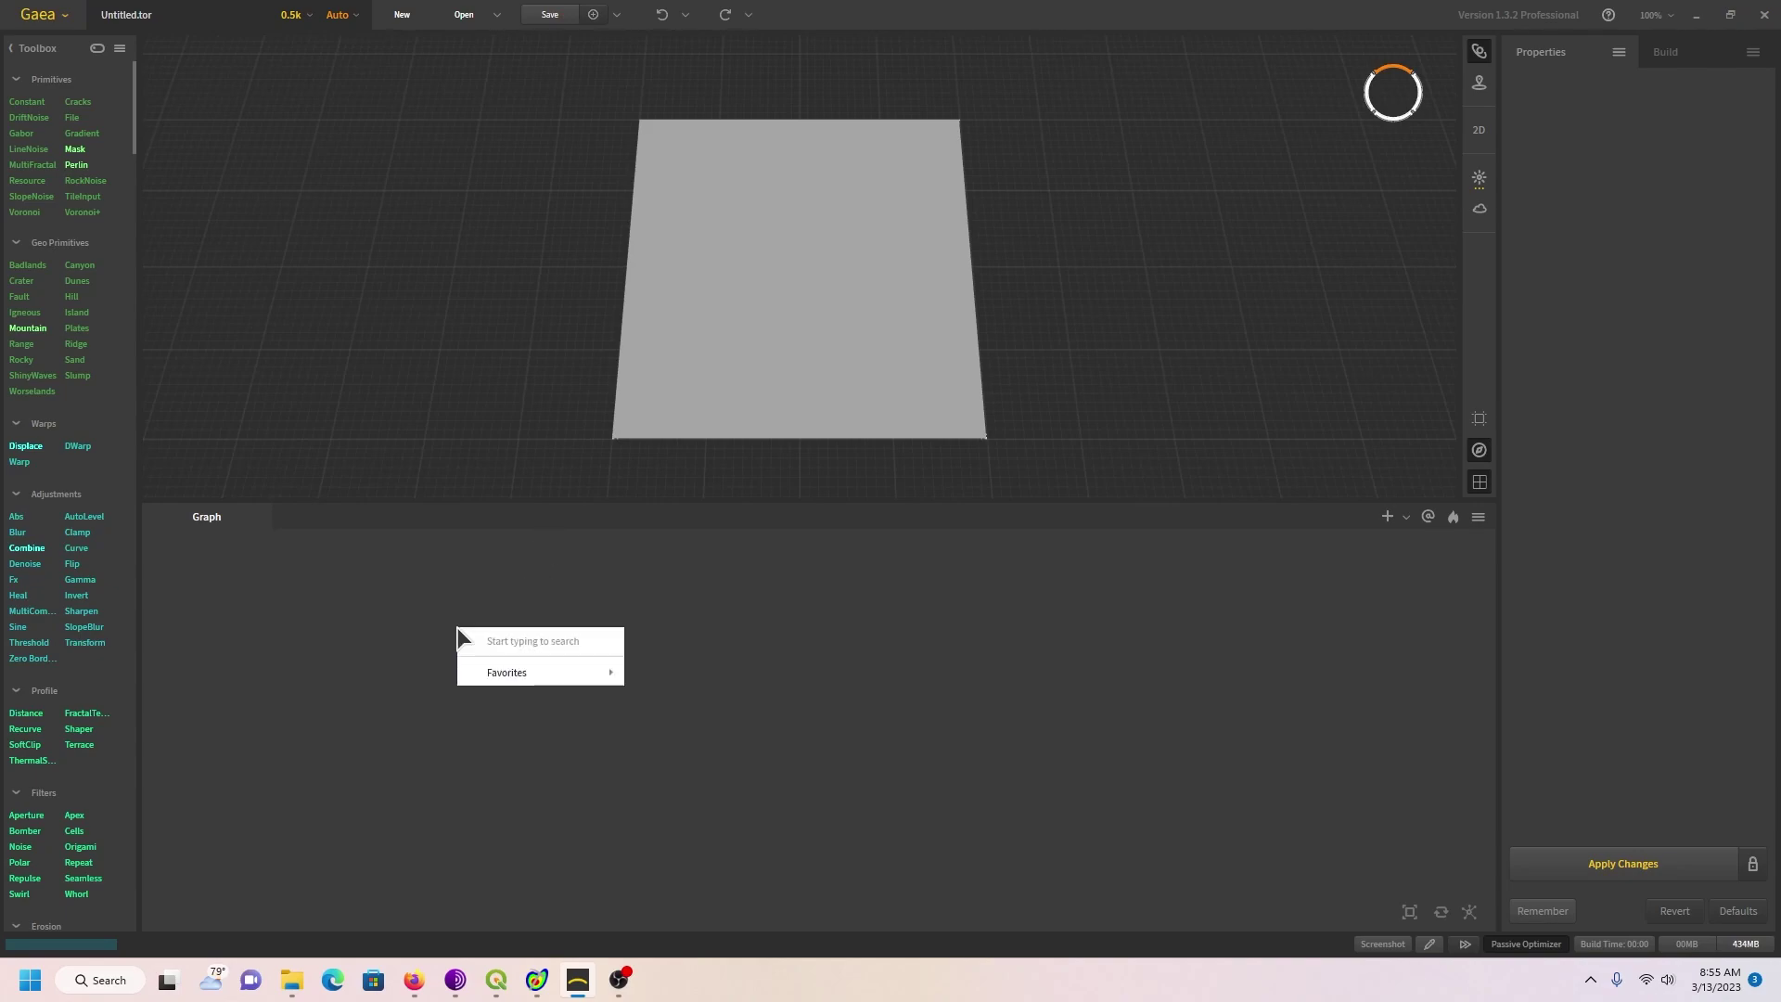
pyautogui.write('file')
pyautogui.press('Return')
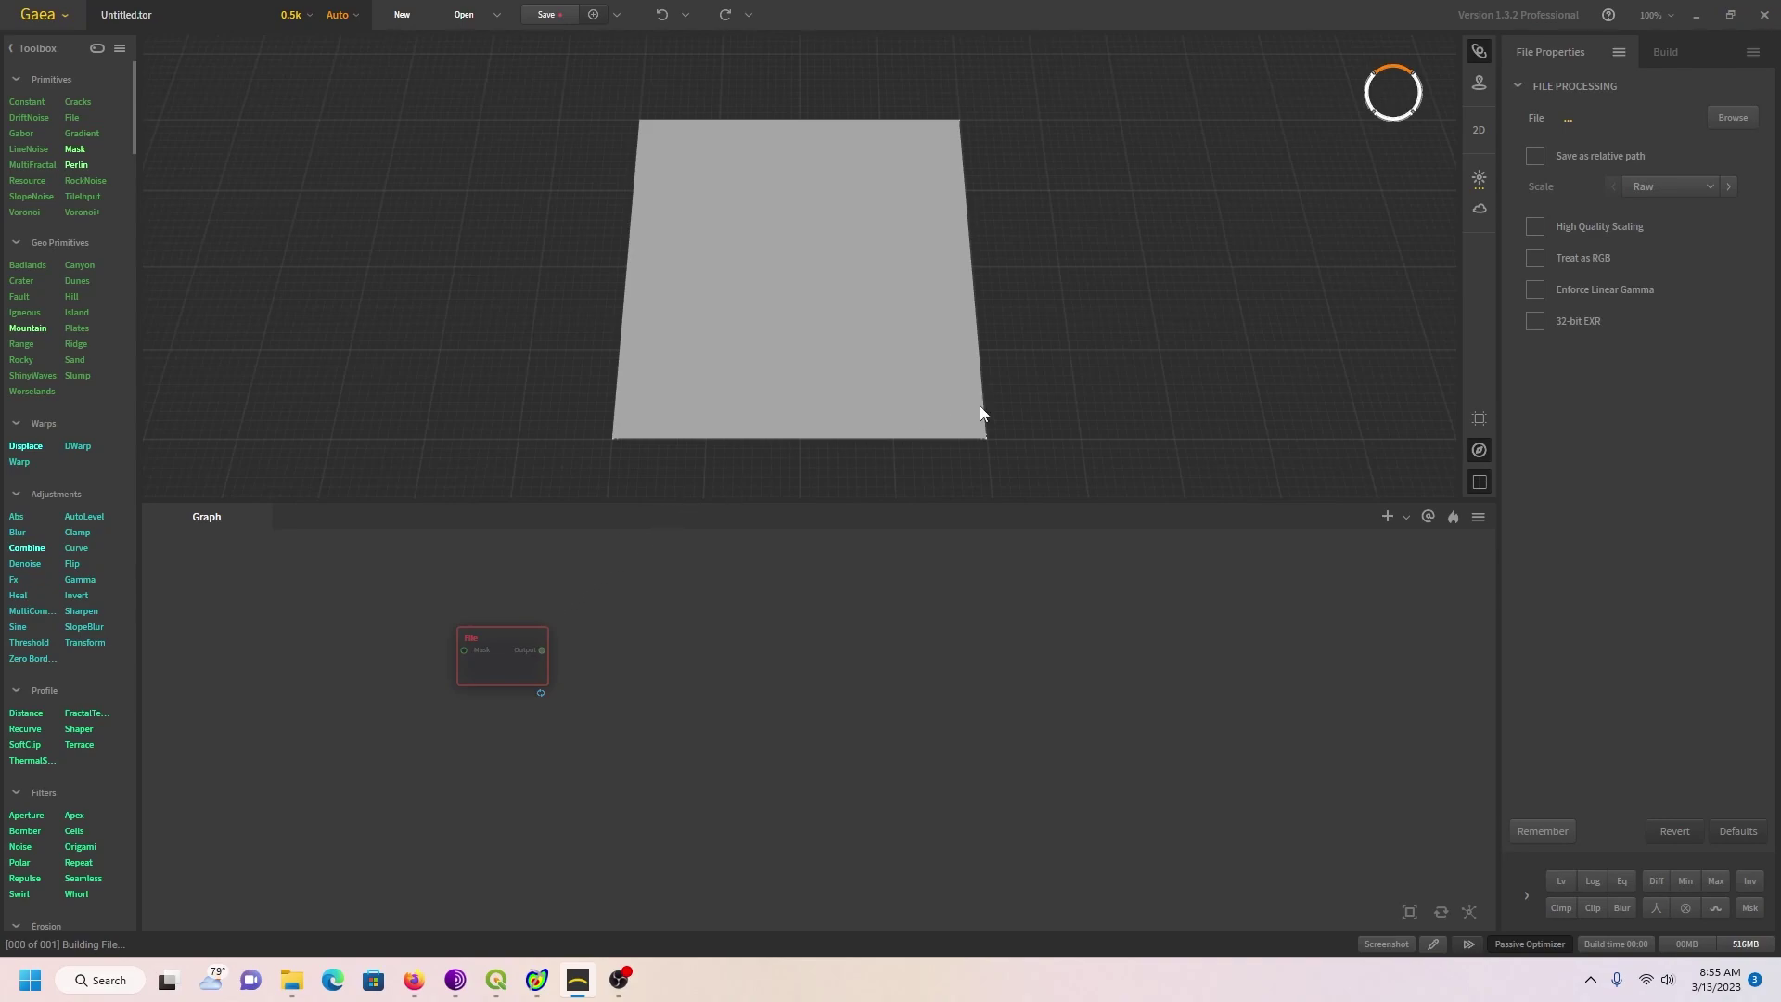
# Step: Load New Tutorial\Test01output.png into the File node and enlarge the 3D viewport
pyautogui.click(1732, 121)
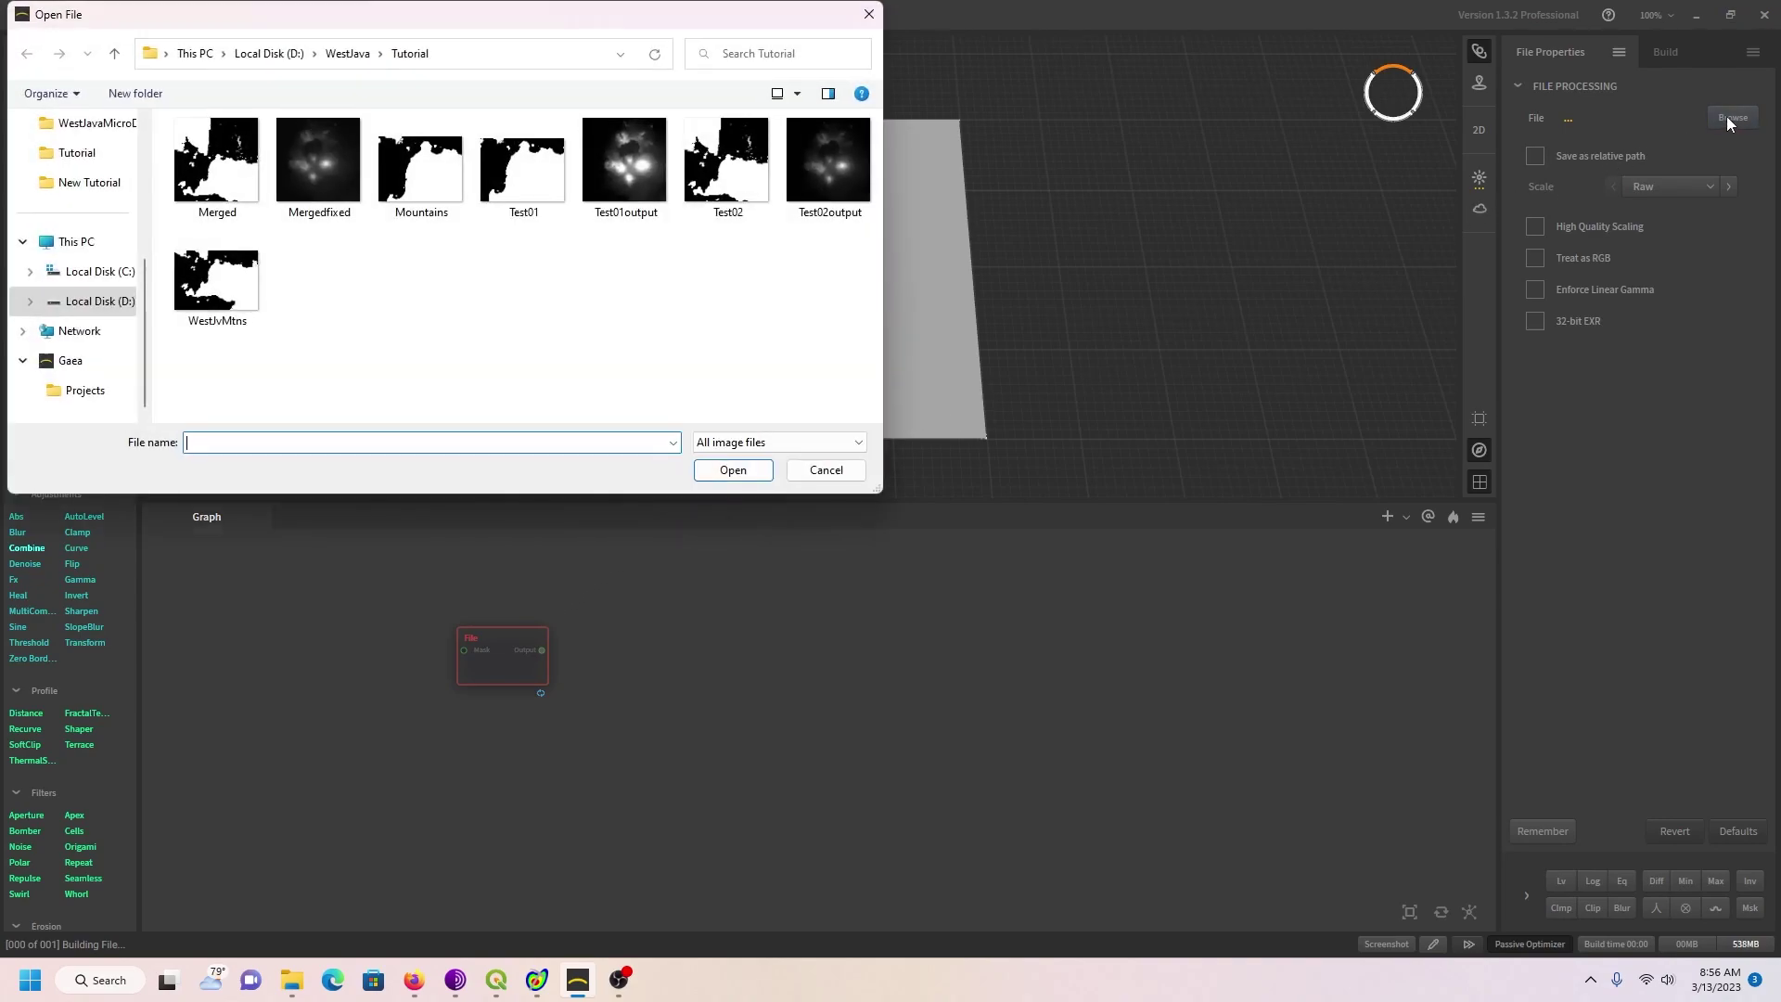
pyautogui.click(337, 55)
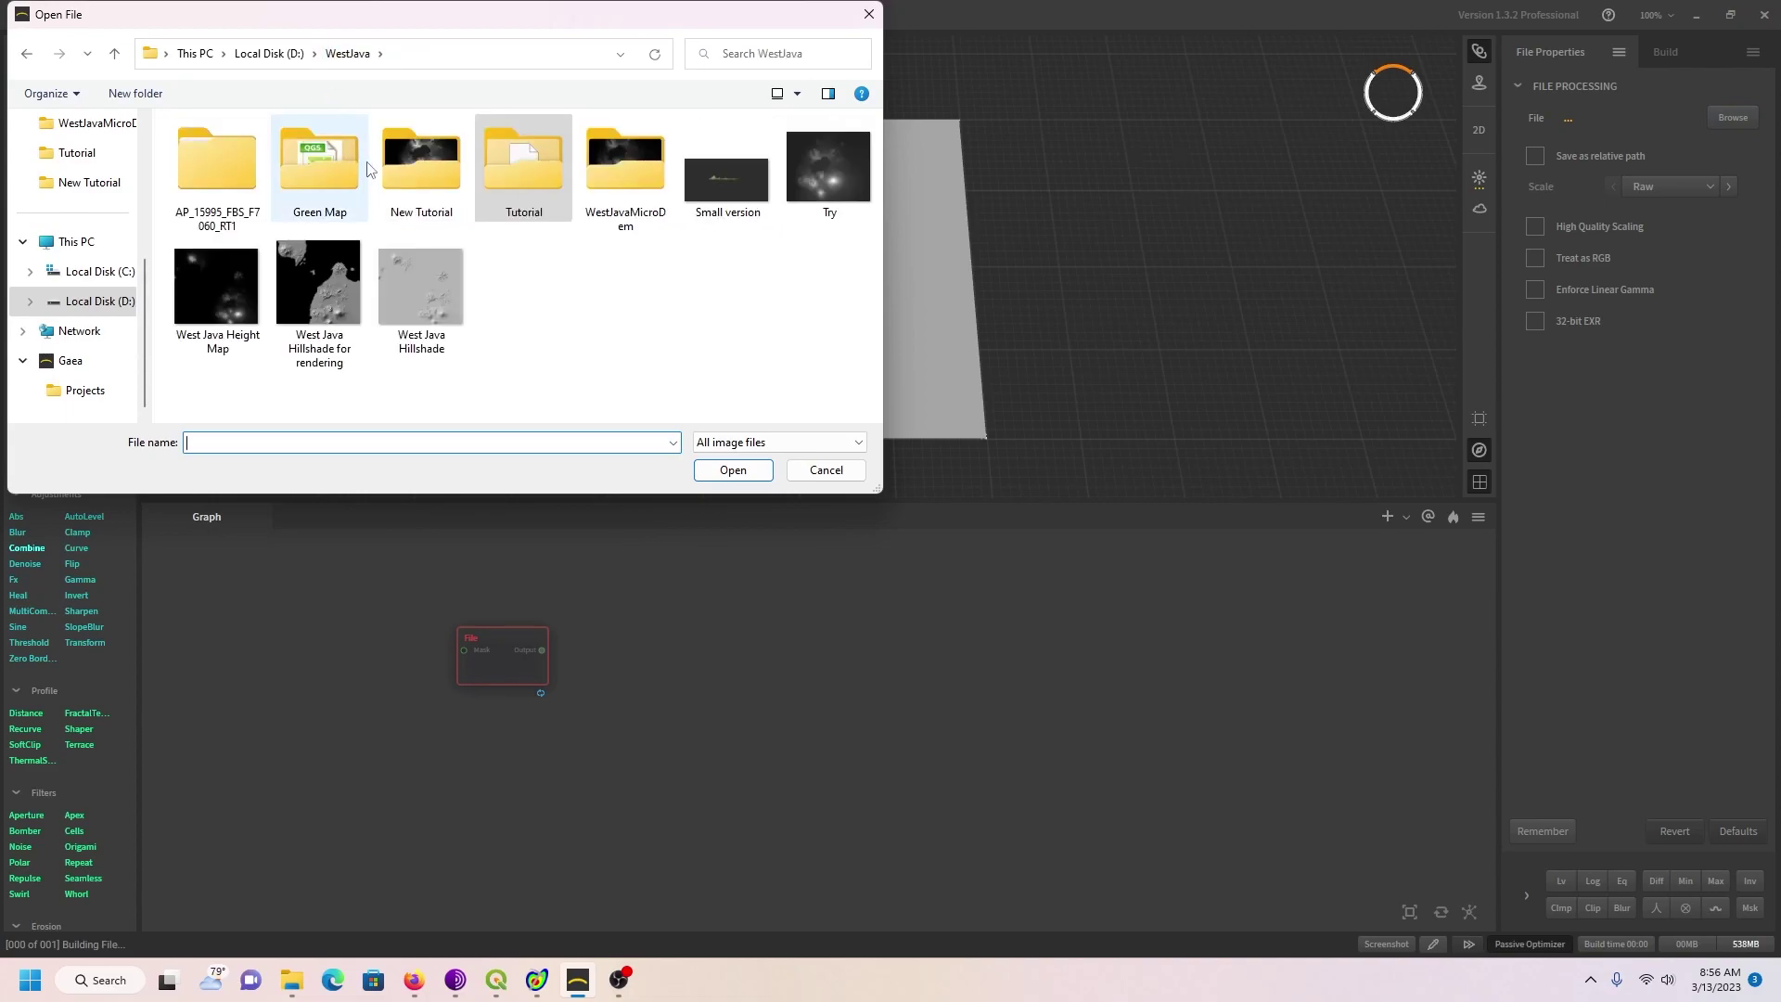
pyautogui.doubleClick(408, 167)
pyautogui.click(308, 174)
pyautogui.click(733, 470)
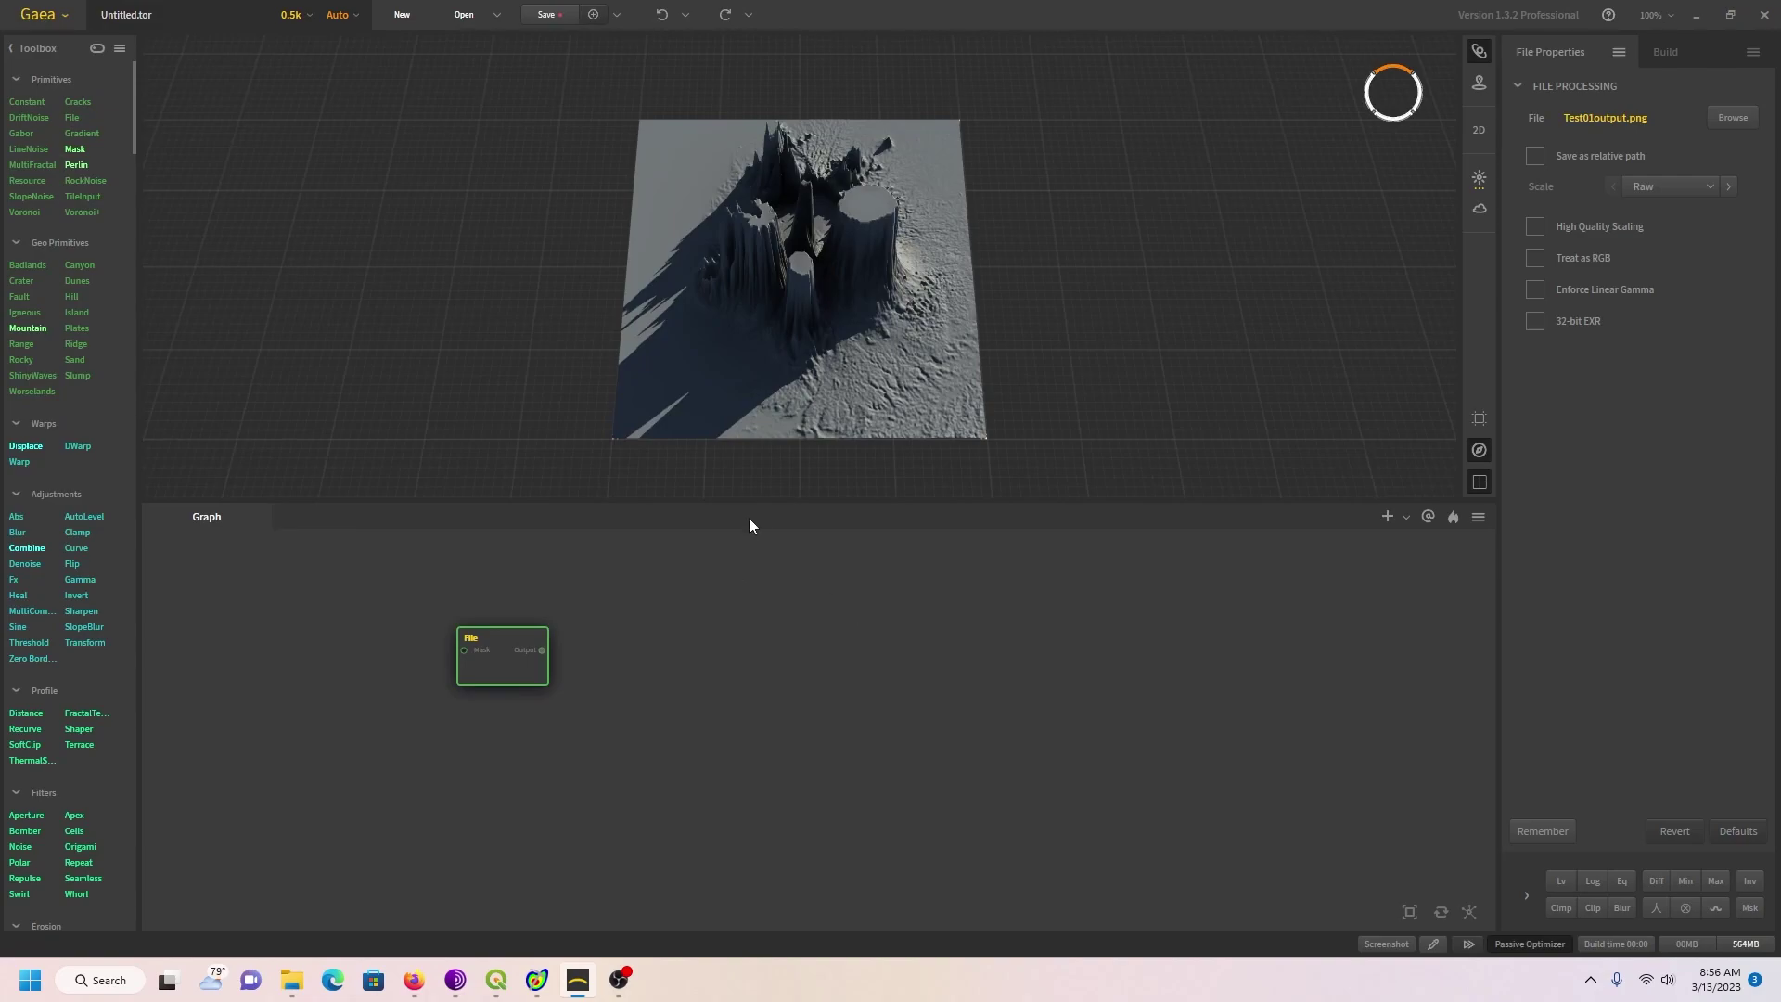
pyautogui.moveTo(752, 504); pyautogui.dragTo(764, 638)
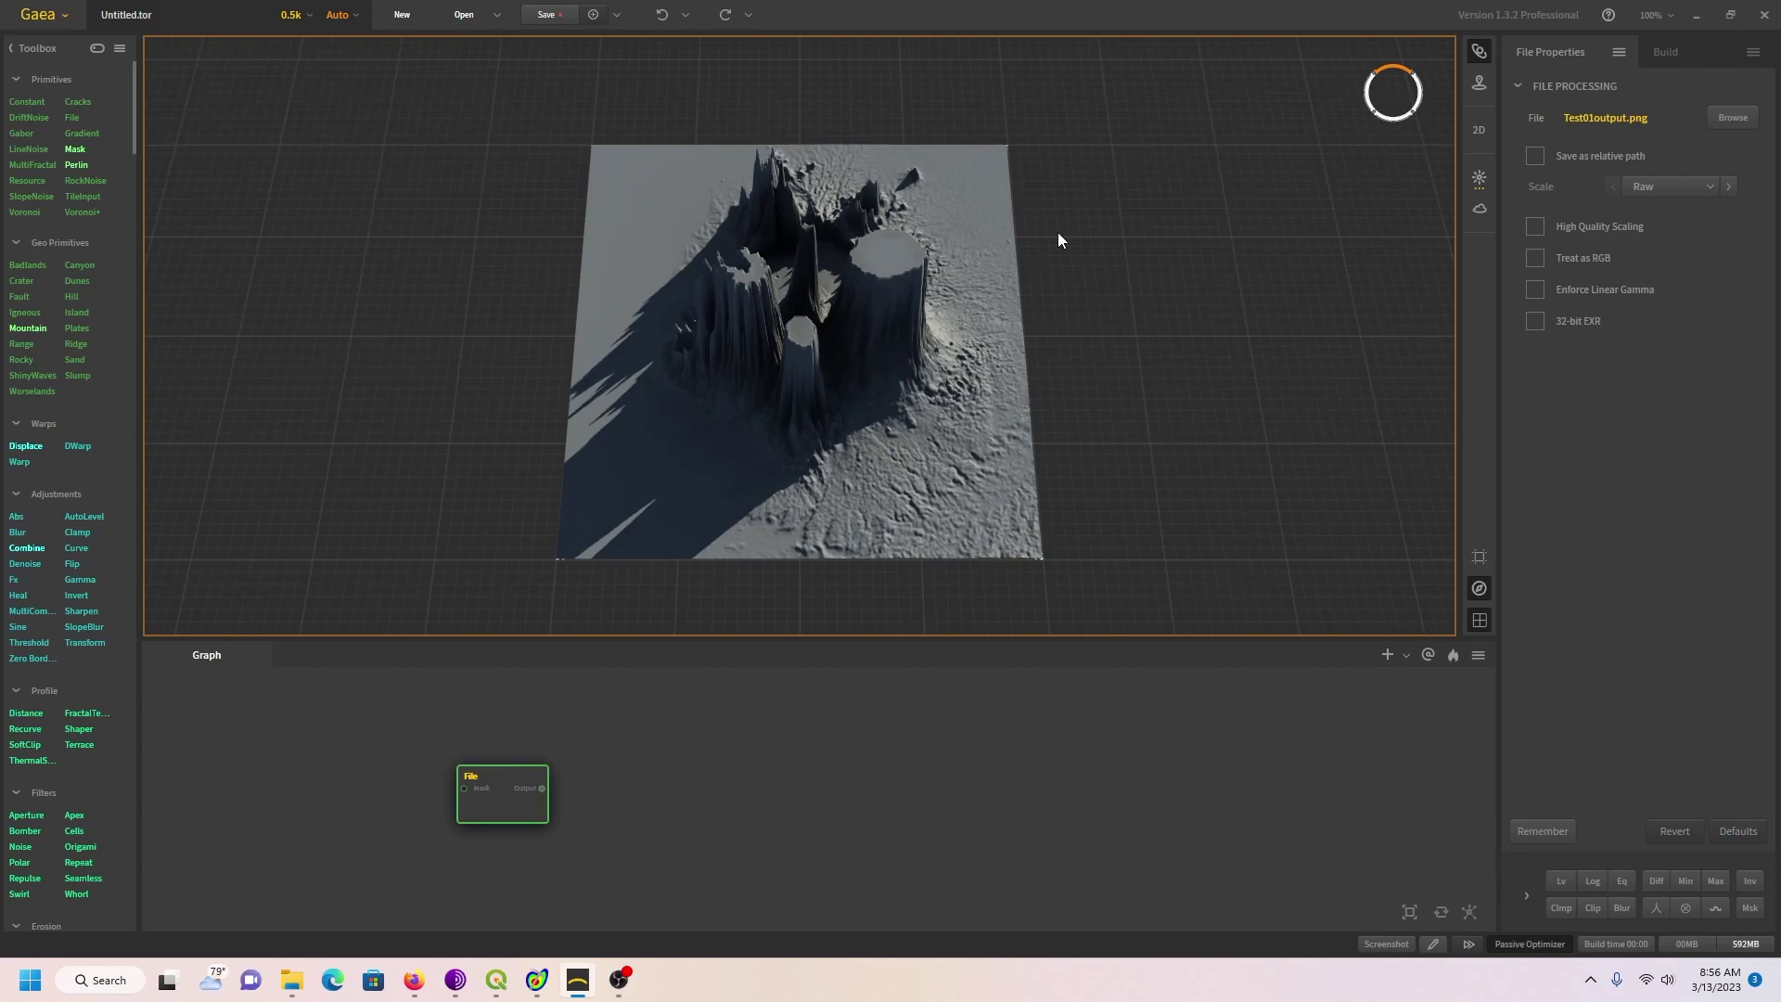
# Step: Set the Build tab's Terrain Definition to Height 1777 and Scale 100000
pyautogui.click(1666, 53)
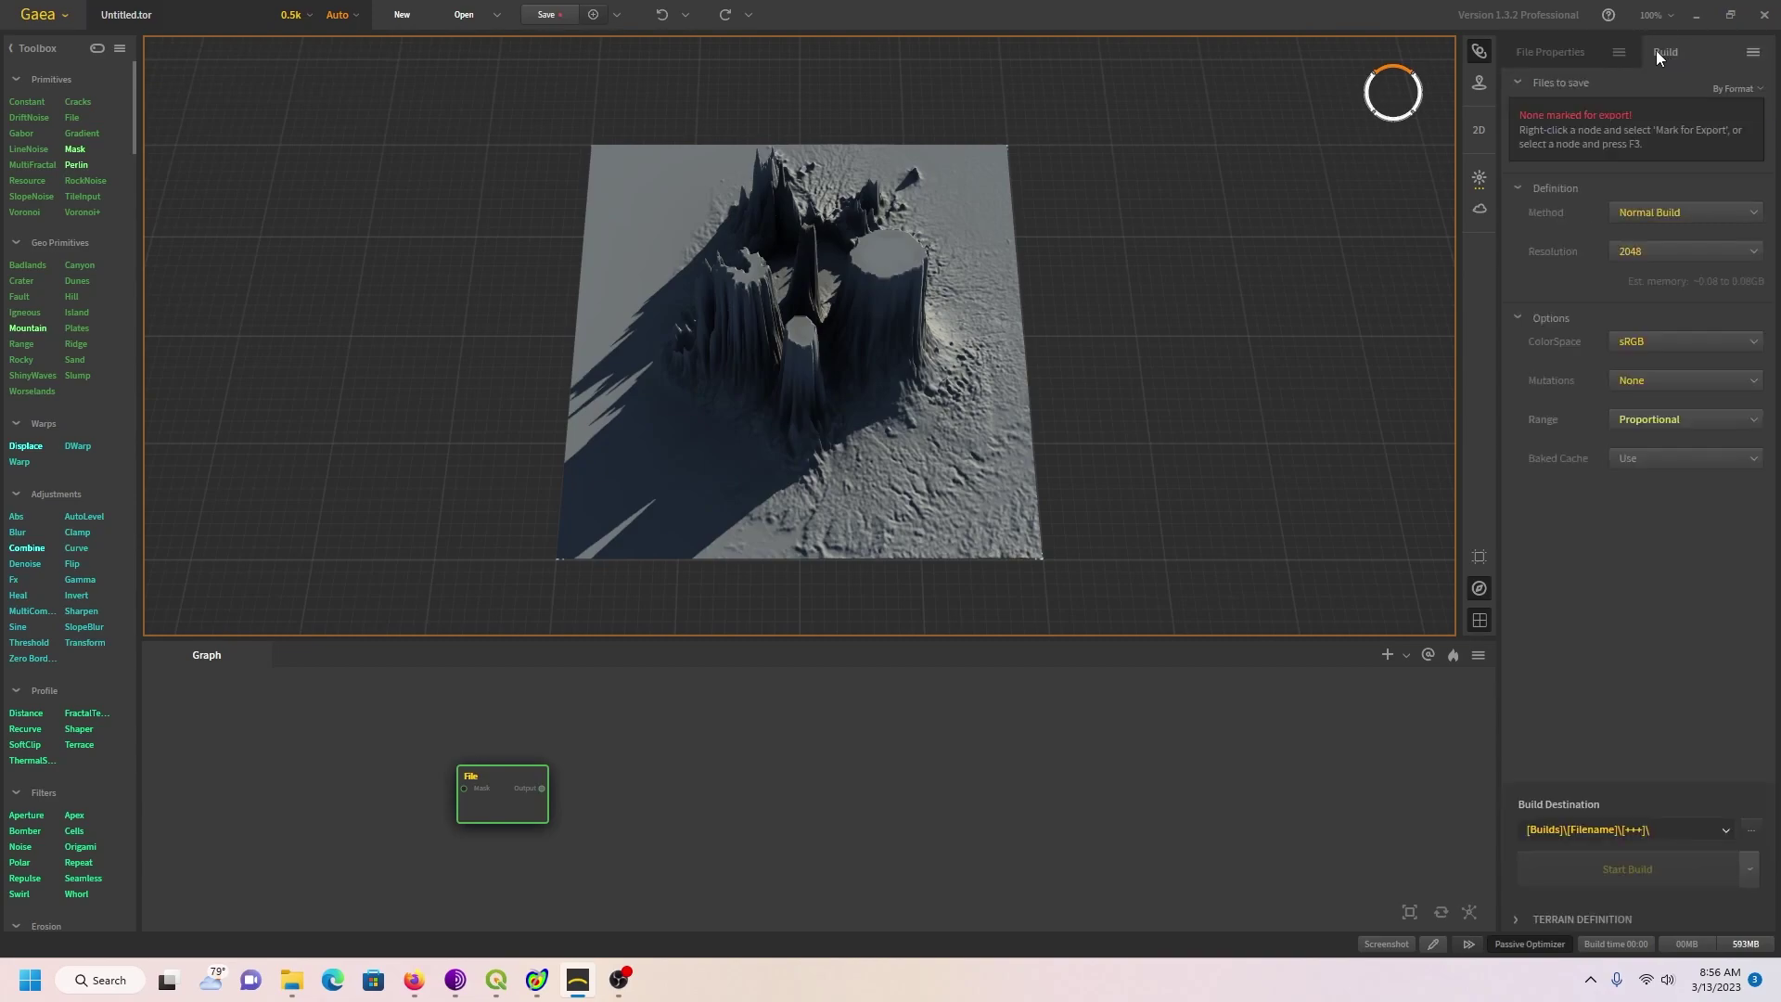
pyautogui.click(1515, 920)
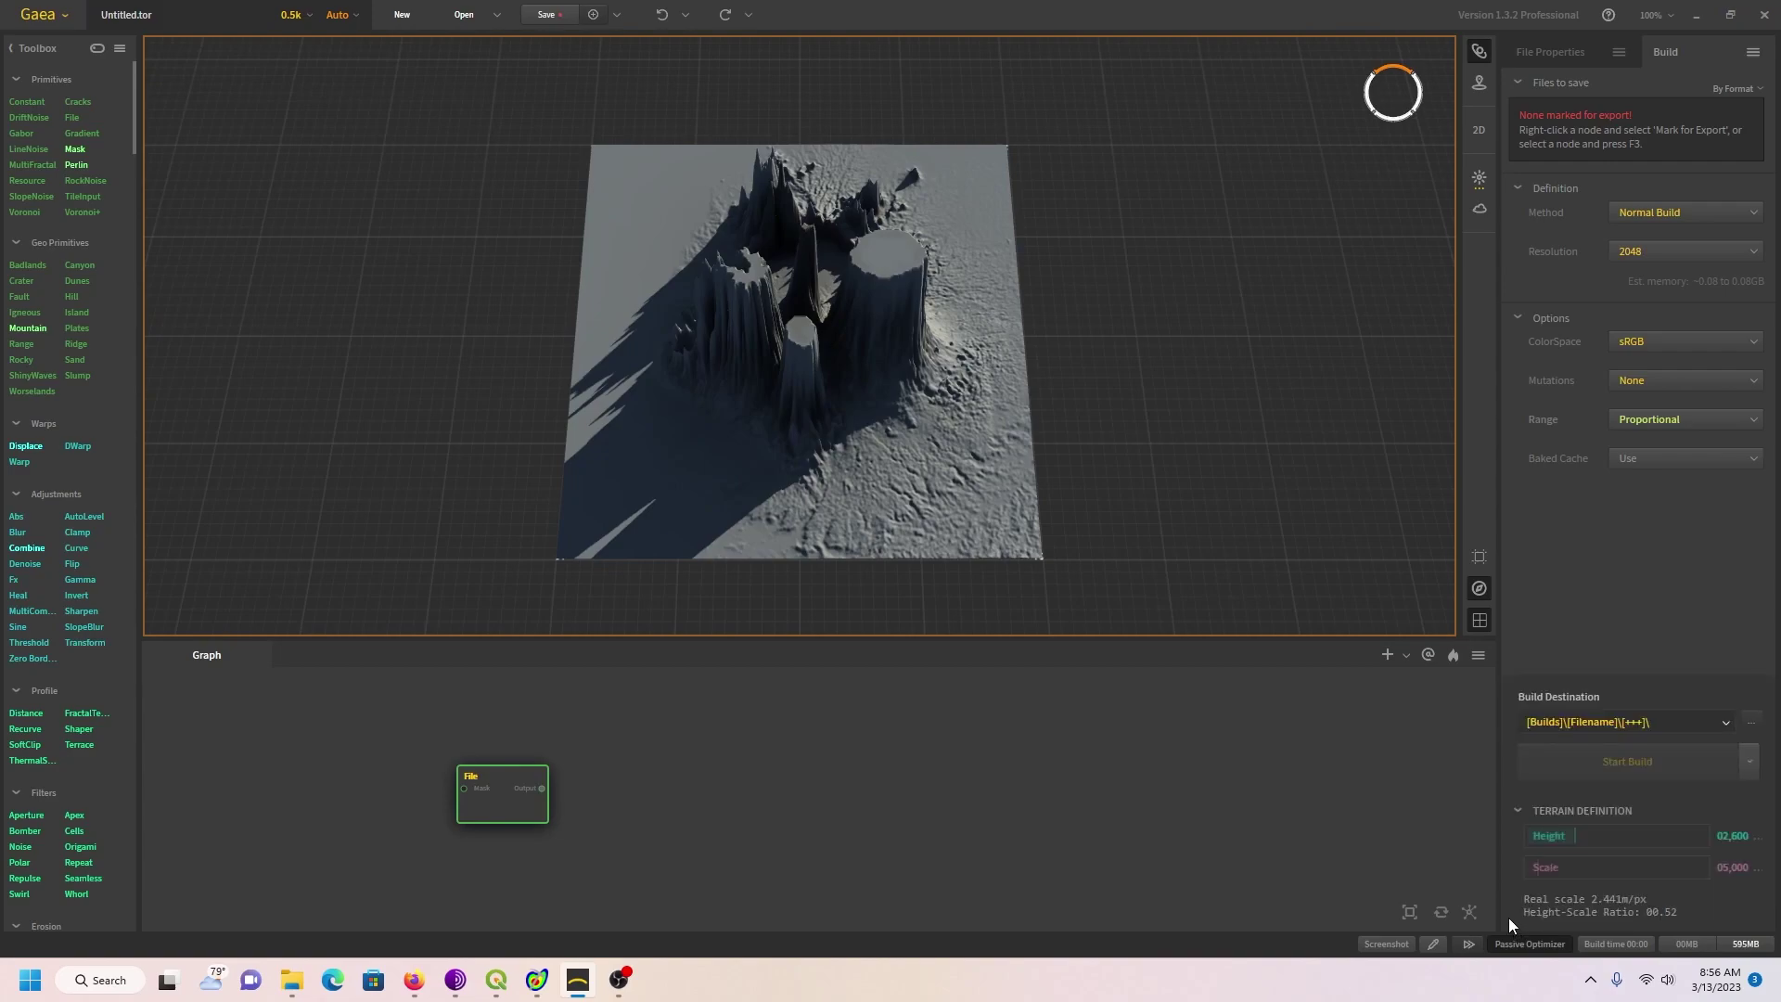
pyautogui.click(1727, 834)
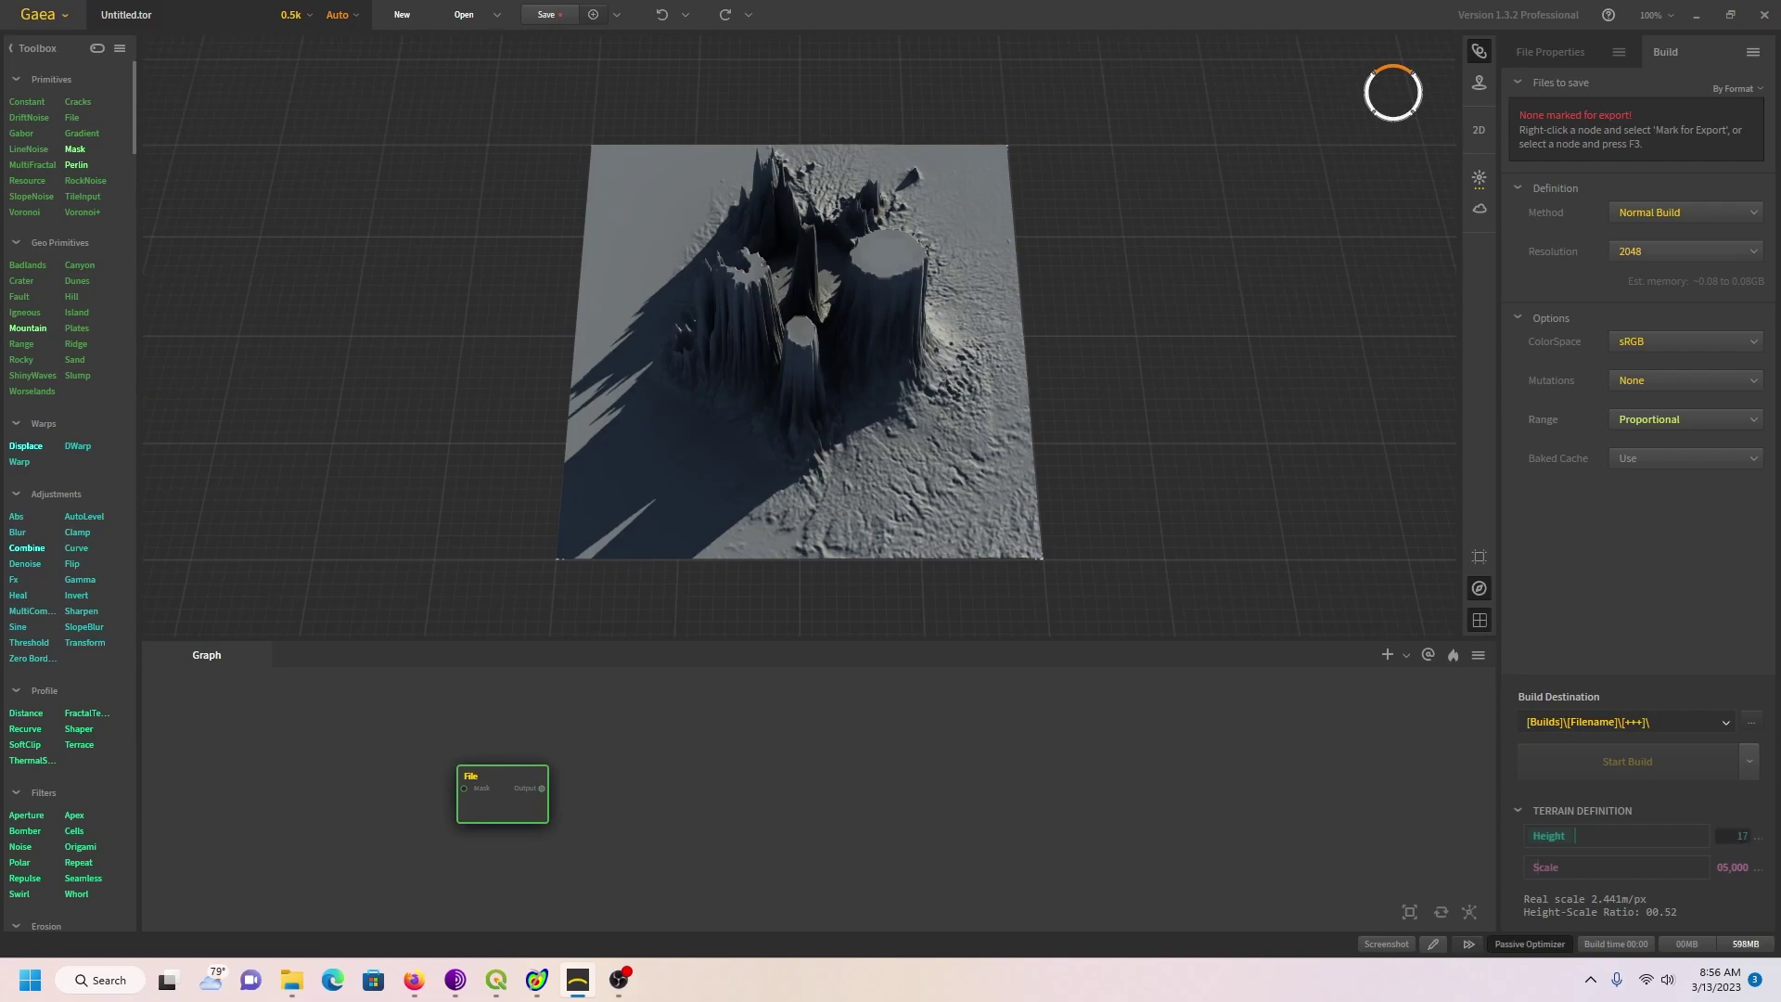
pyautogui.write('1777')
pyautogui.click(1727, 867)
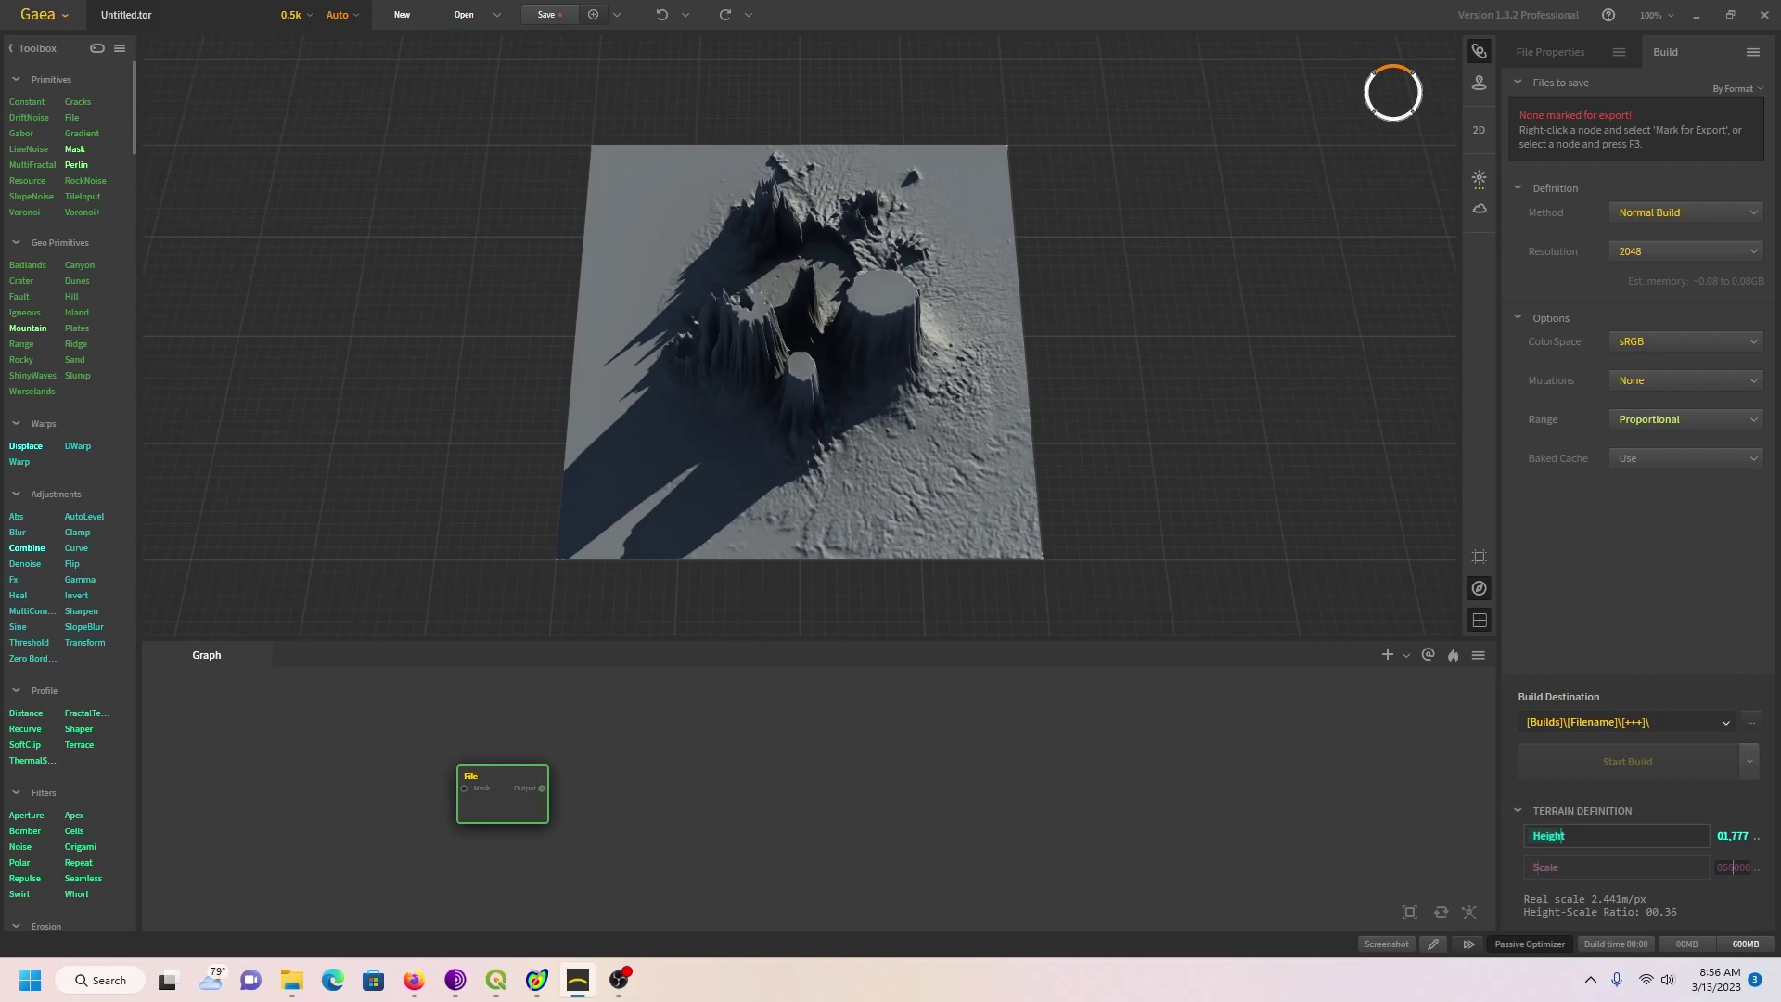
pyautogui.write('100000')
pyautogui.press('Return')
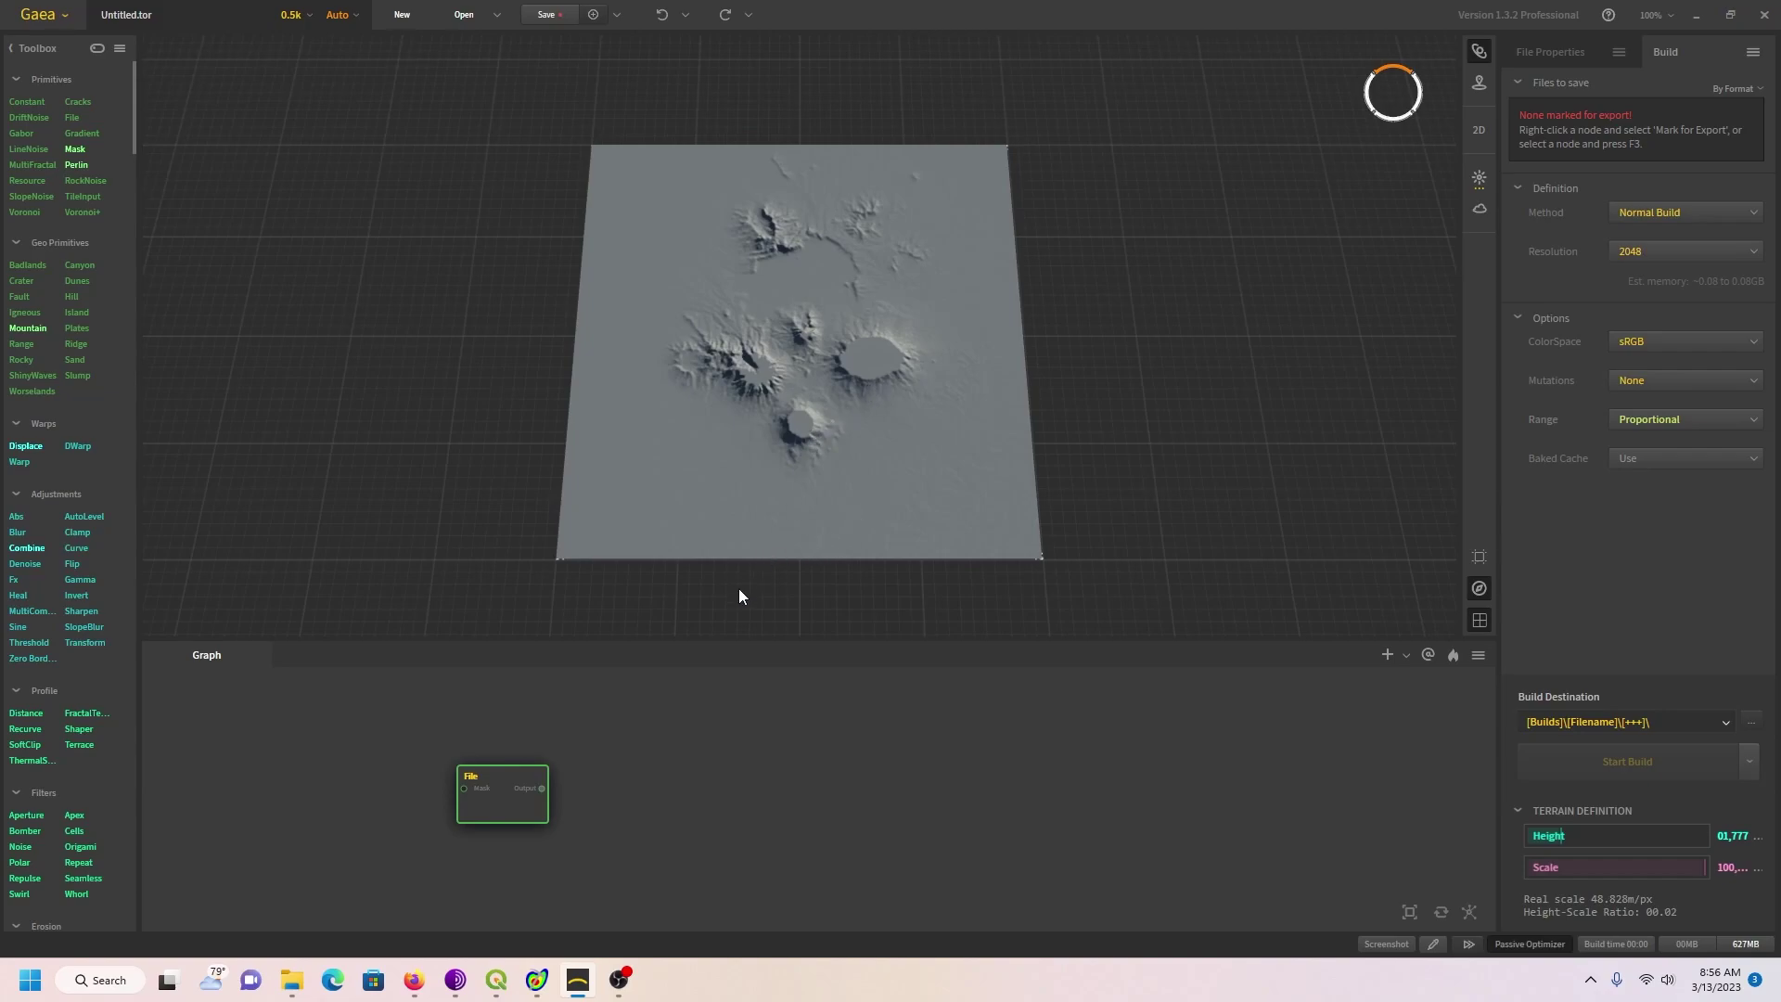
pyautogui.click(649, 783)
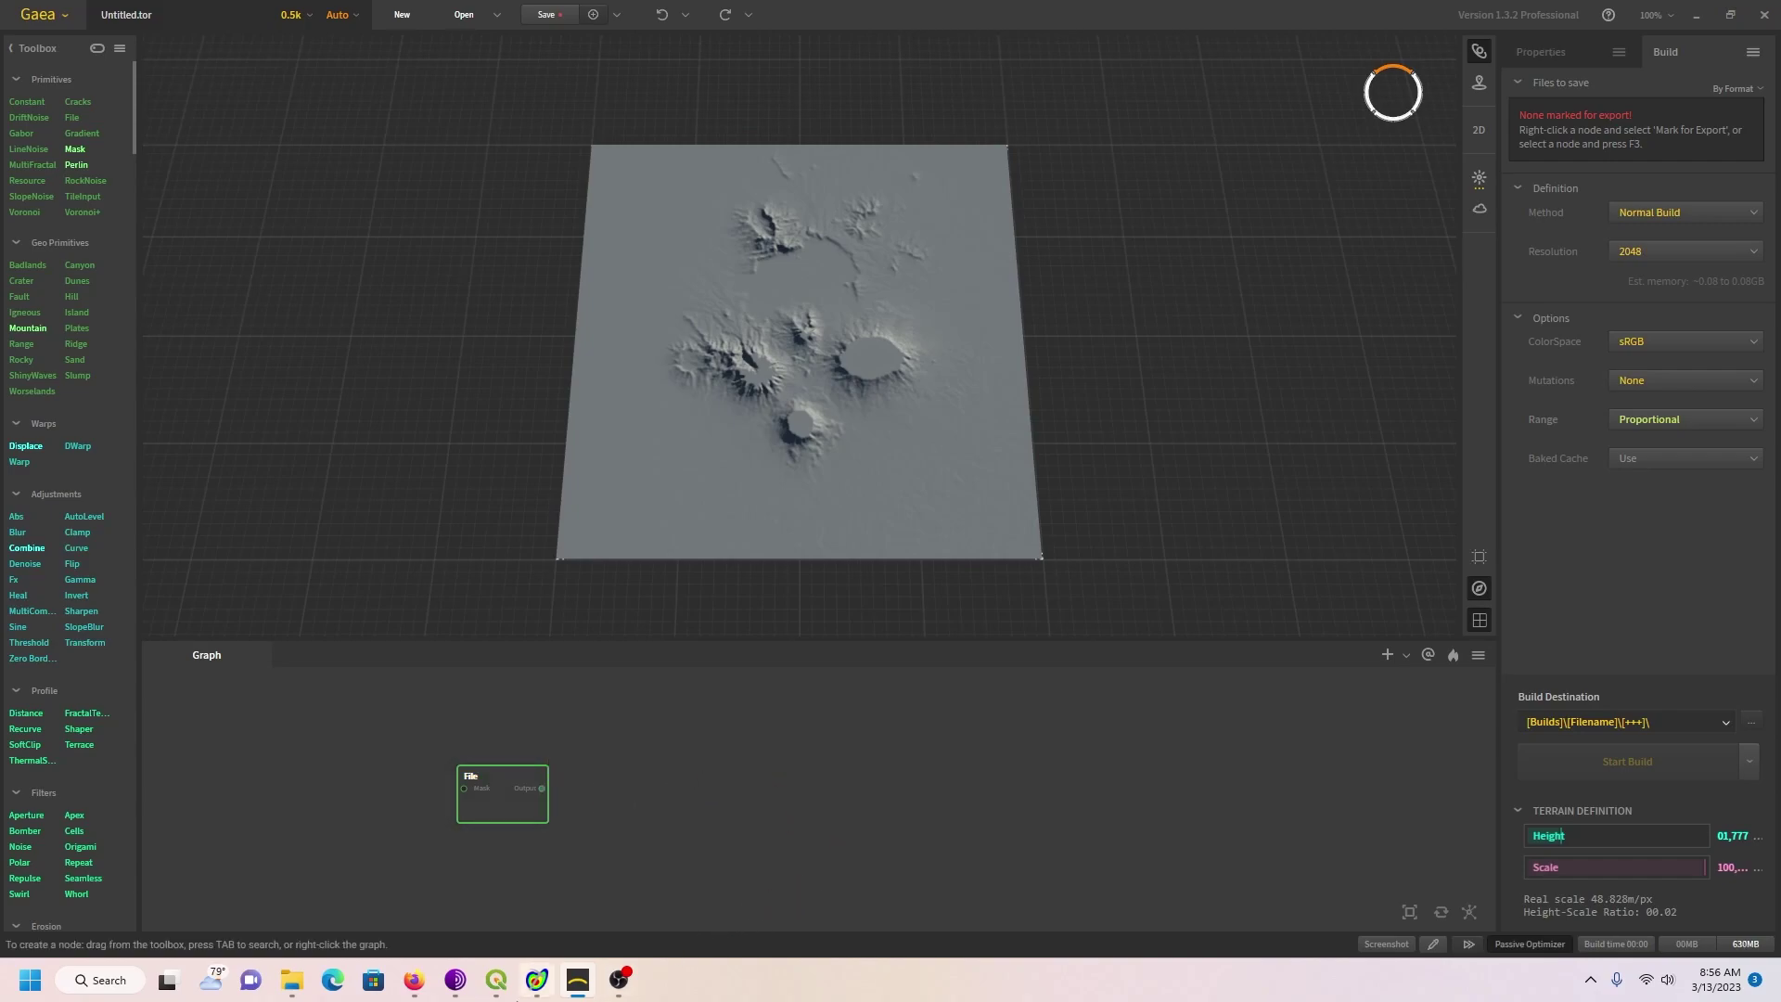
pyautogui.moveTo(498, 996)
# Step: Remove the JAXA elevation layer group in QGIS and dismiss the Layer Exported message
pyautogui.click(498, 993)
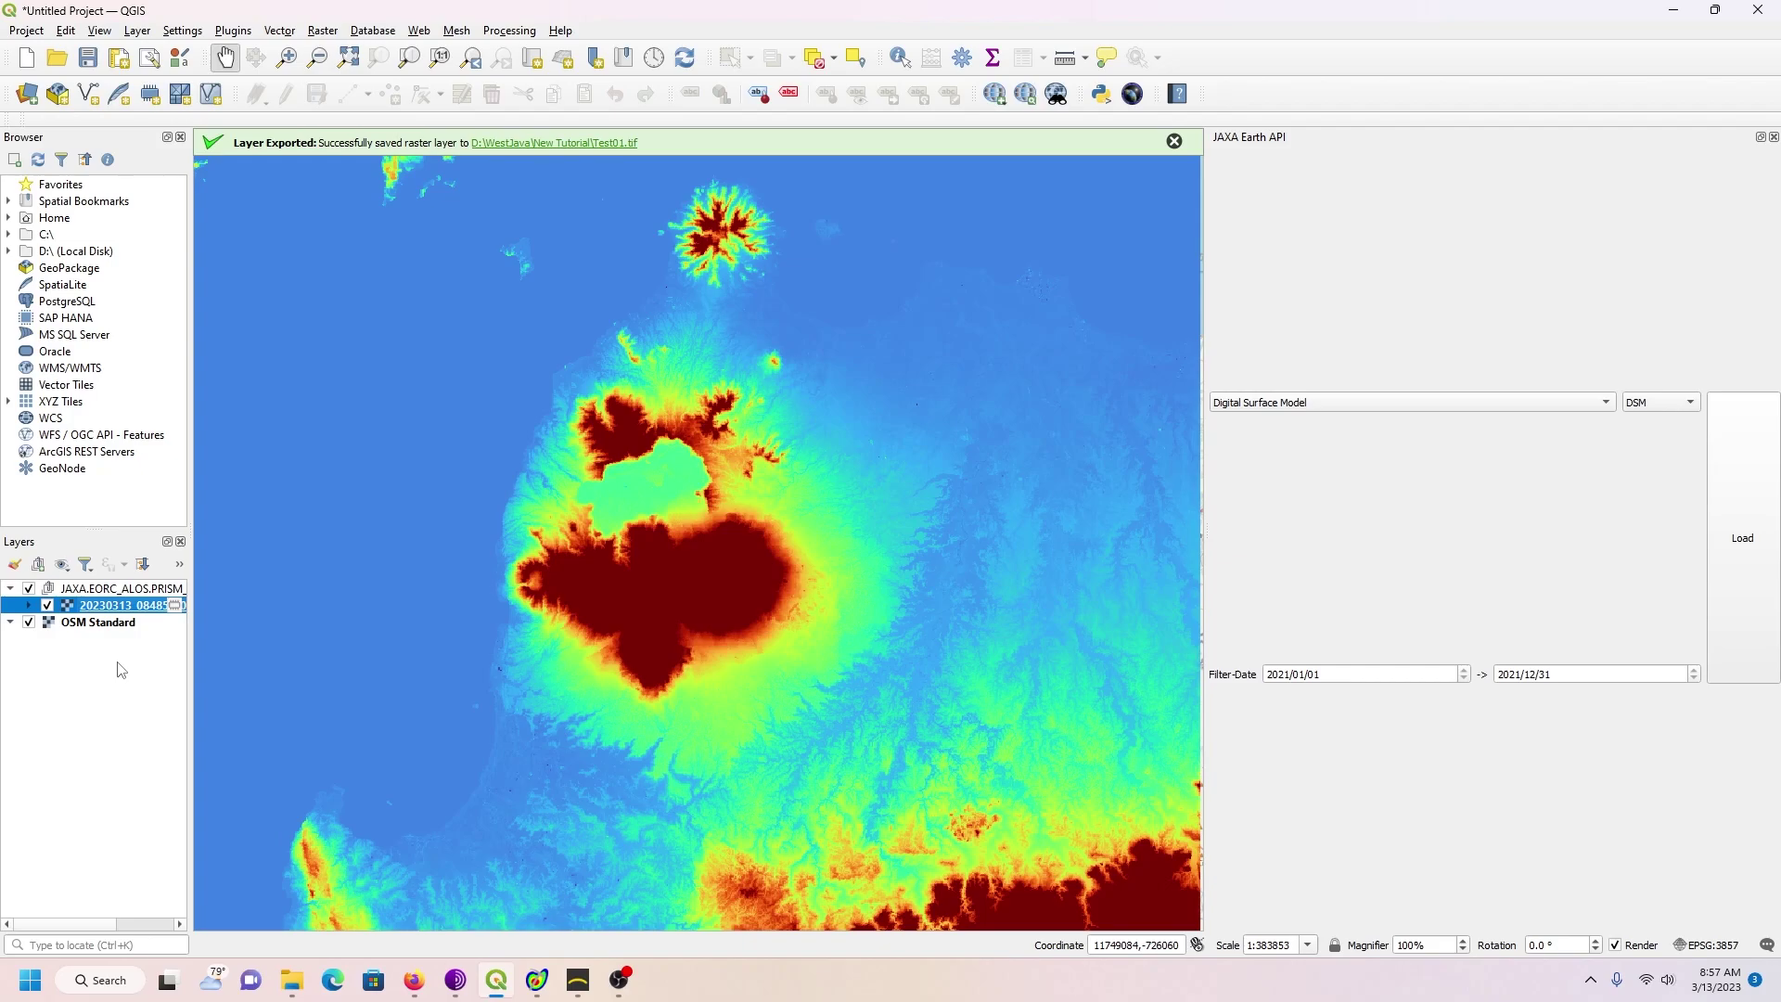
pyautogui.click(124, 594)
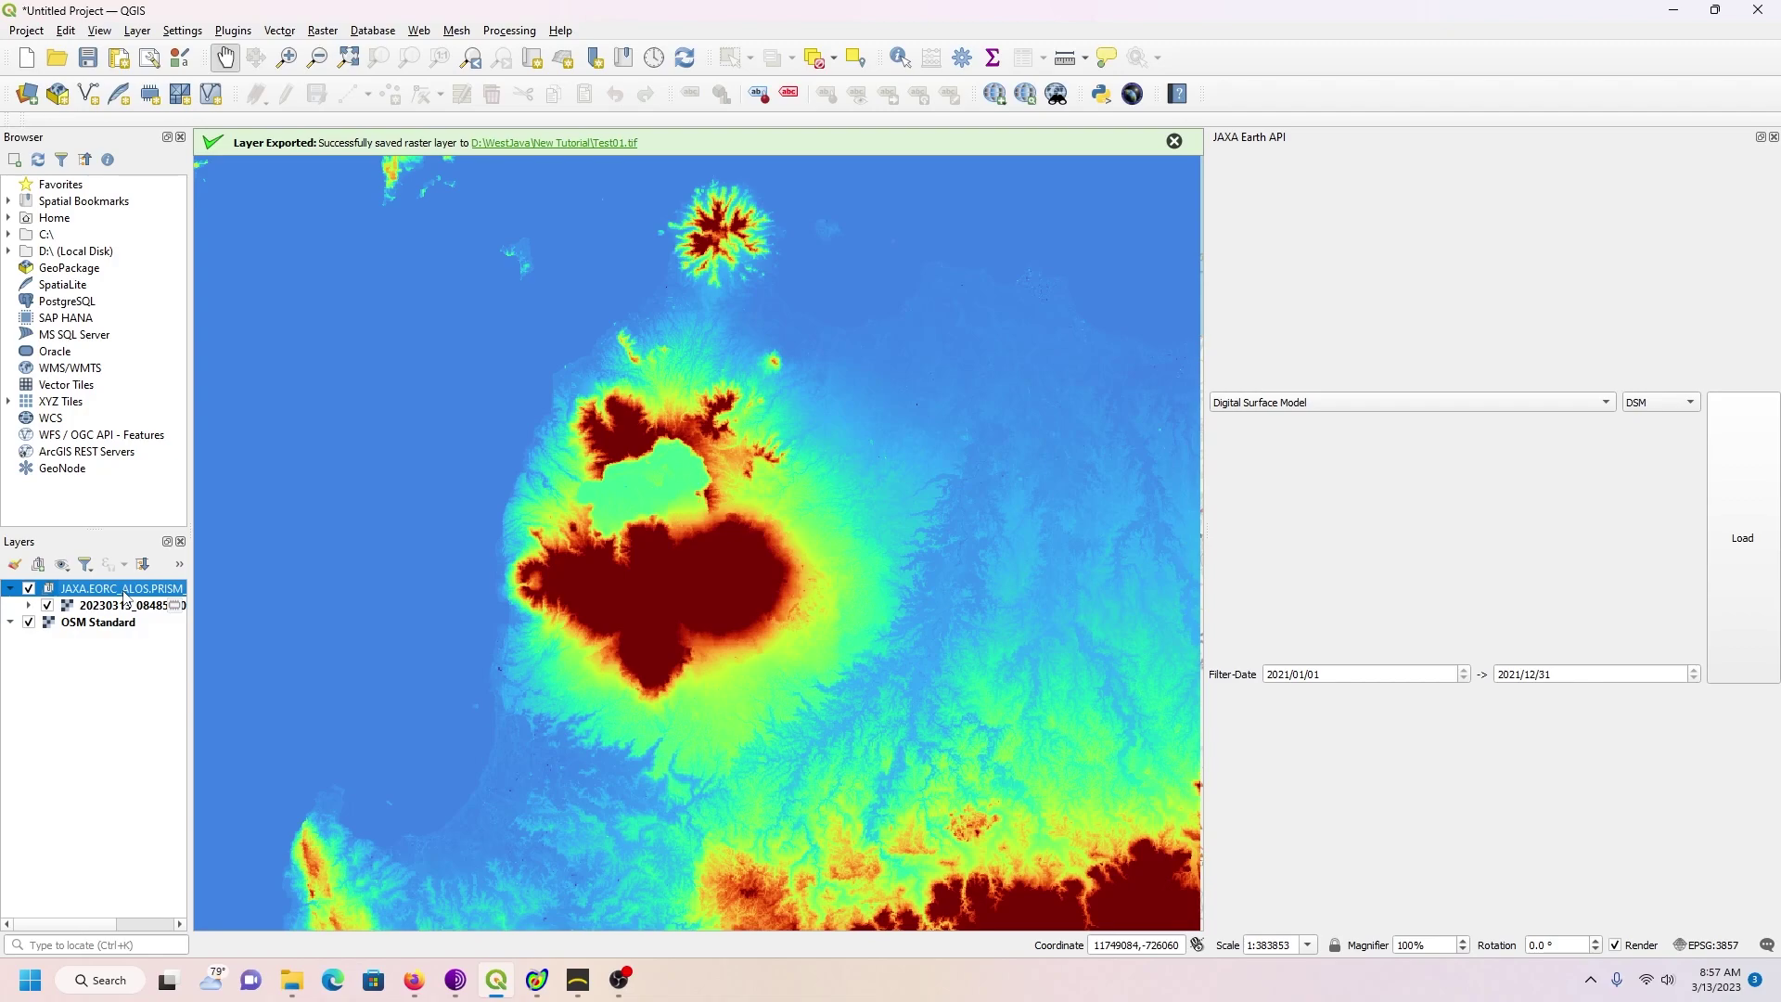
pyautogui.rightClick(123, 598)
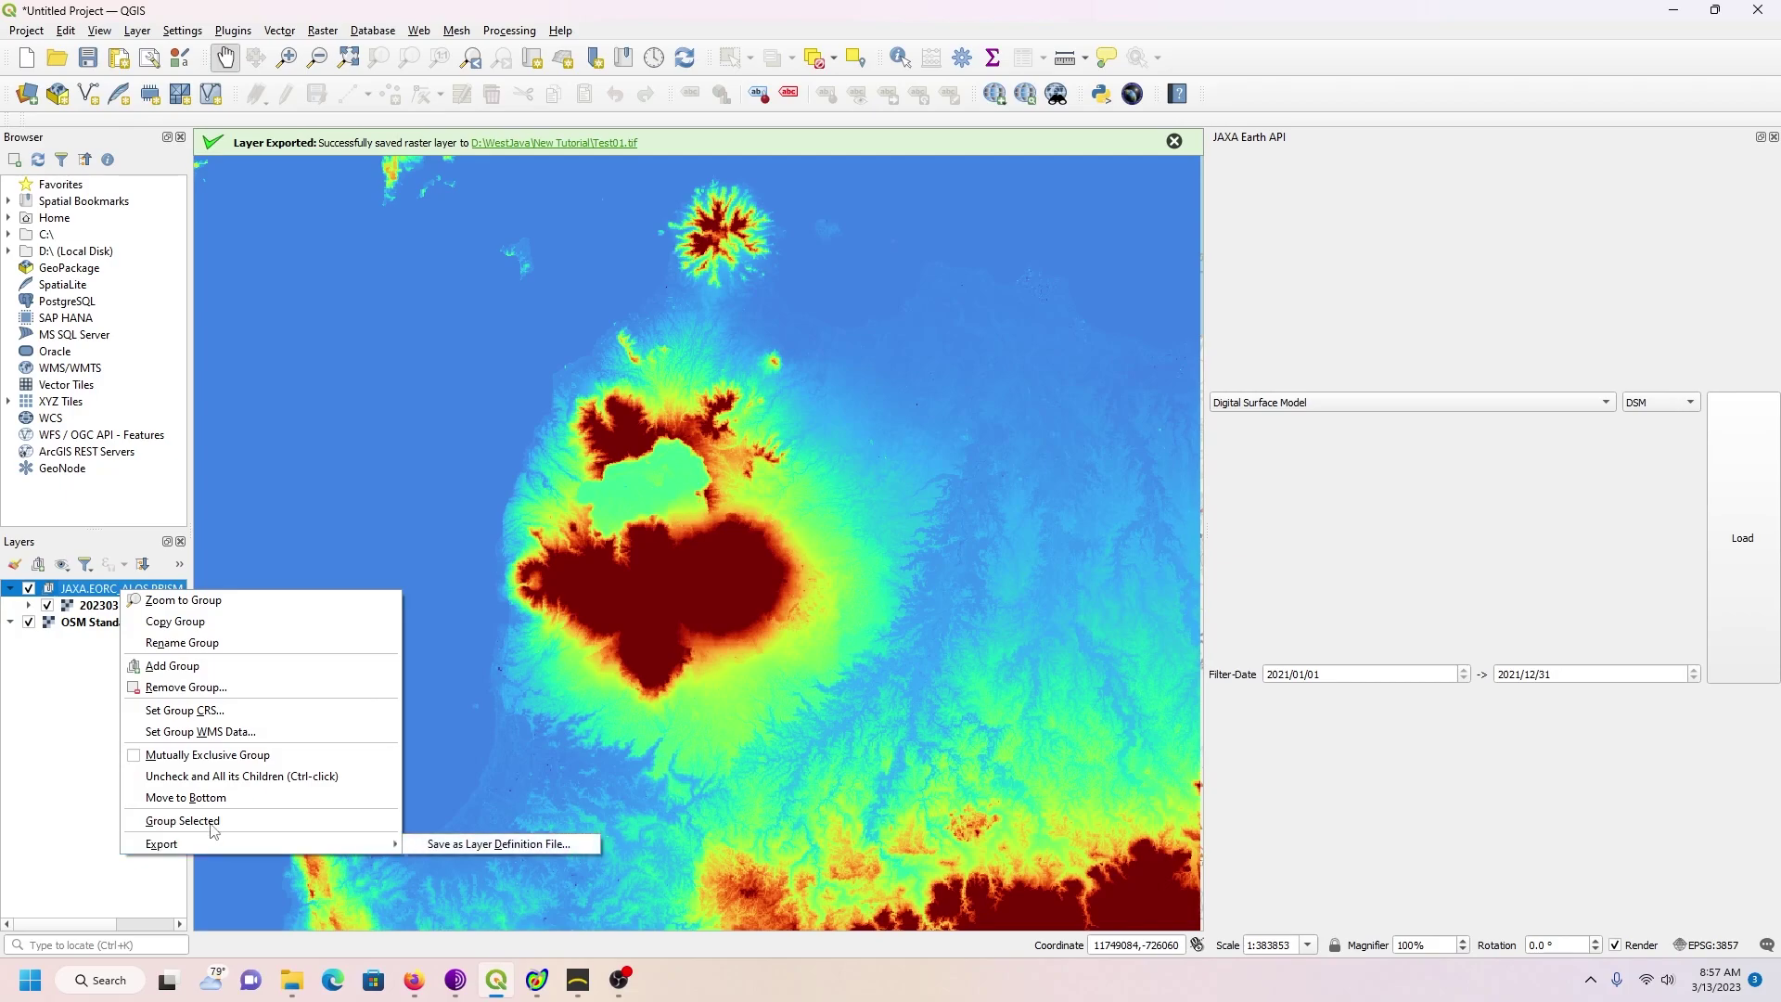
pyautogui.click(202, 687)
pyautogui.click(857, 507)
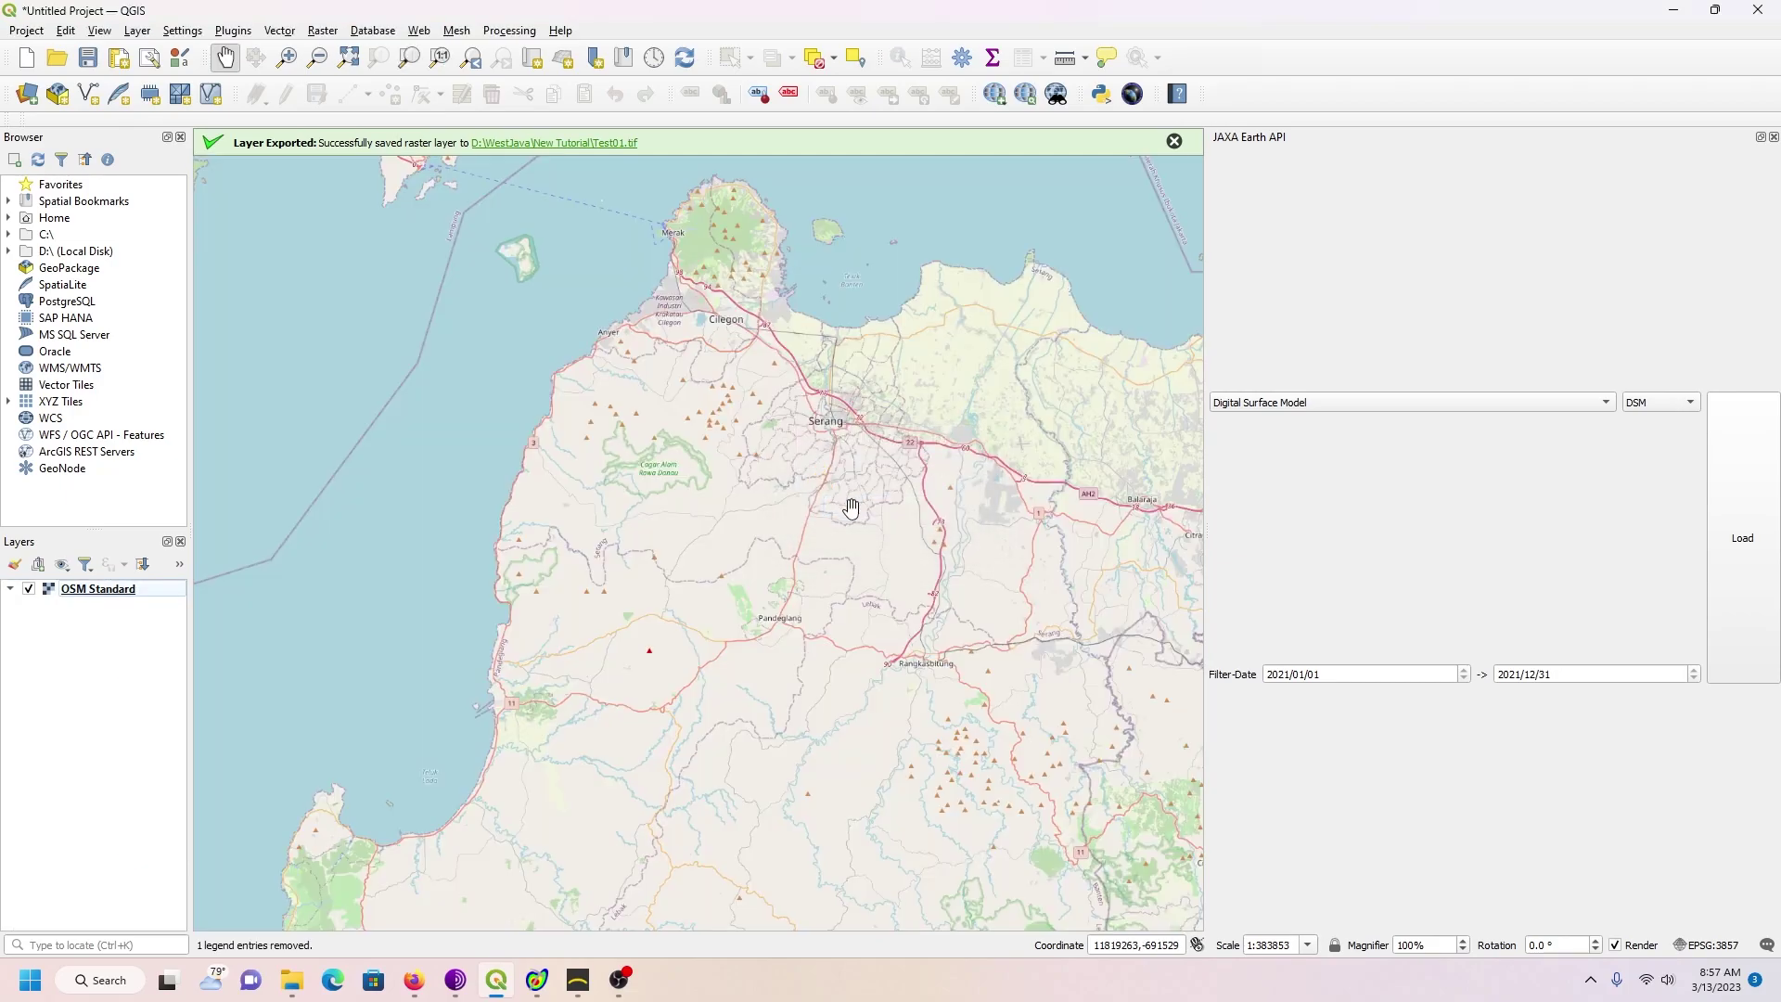
pyautogui.click(1174, 140)
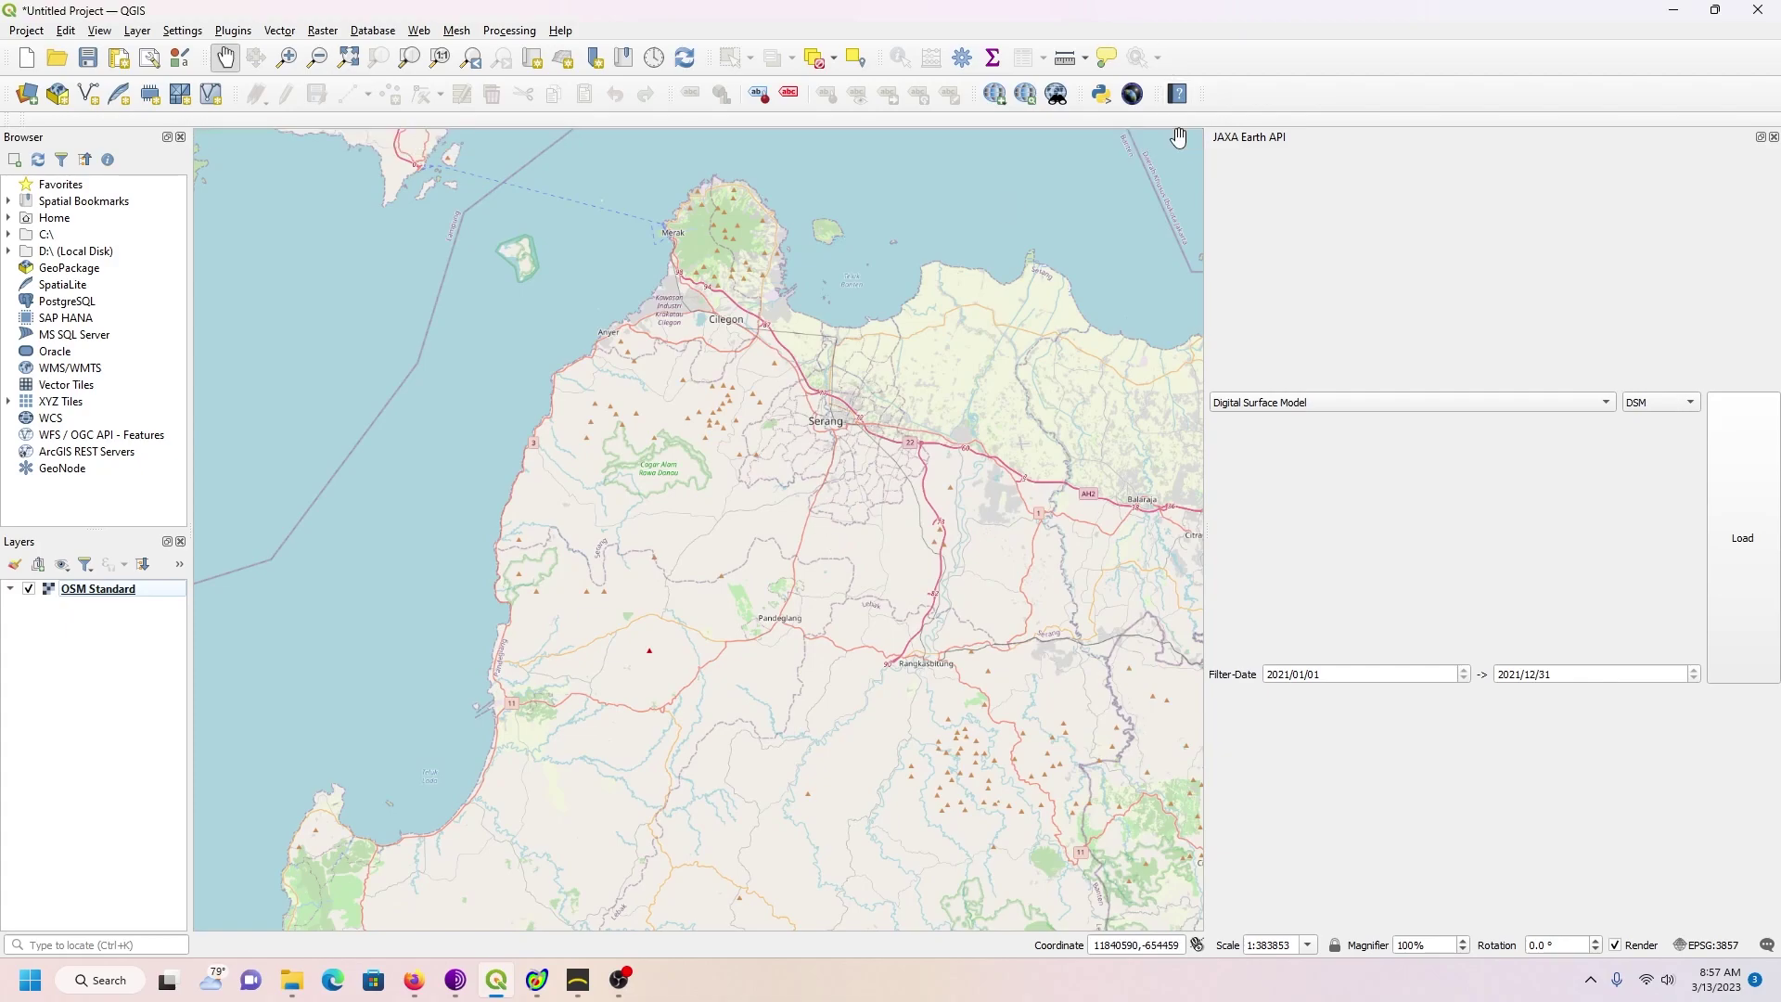
pyautogui.click(233, 33)
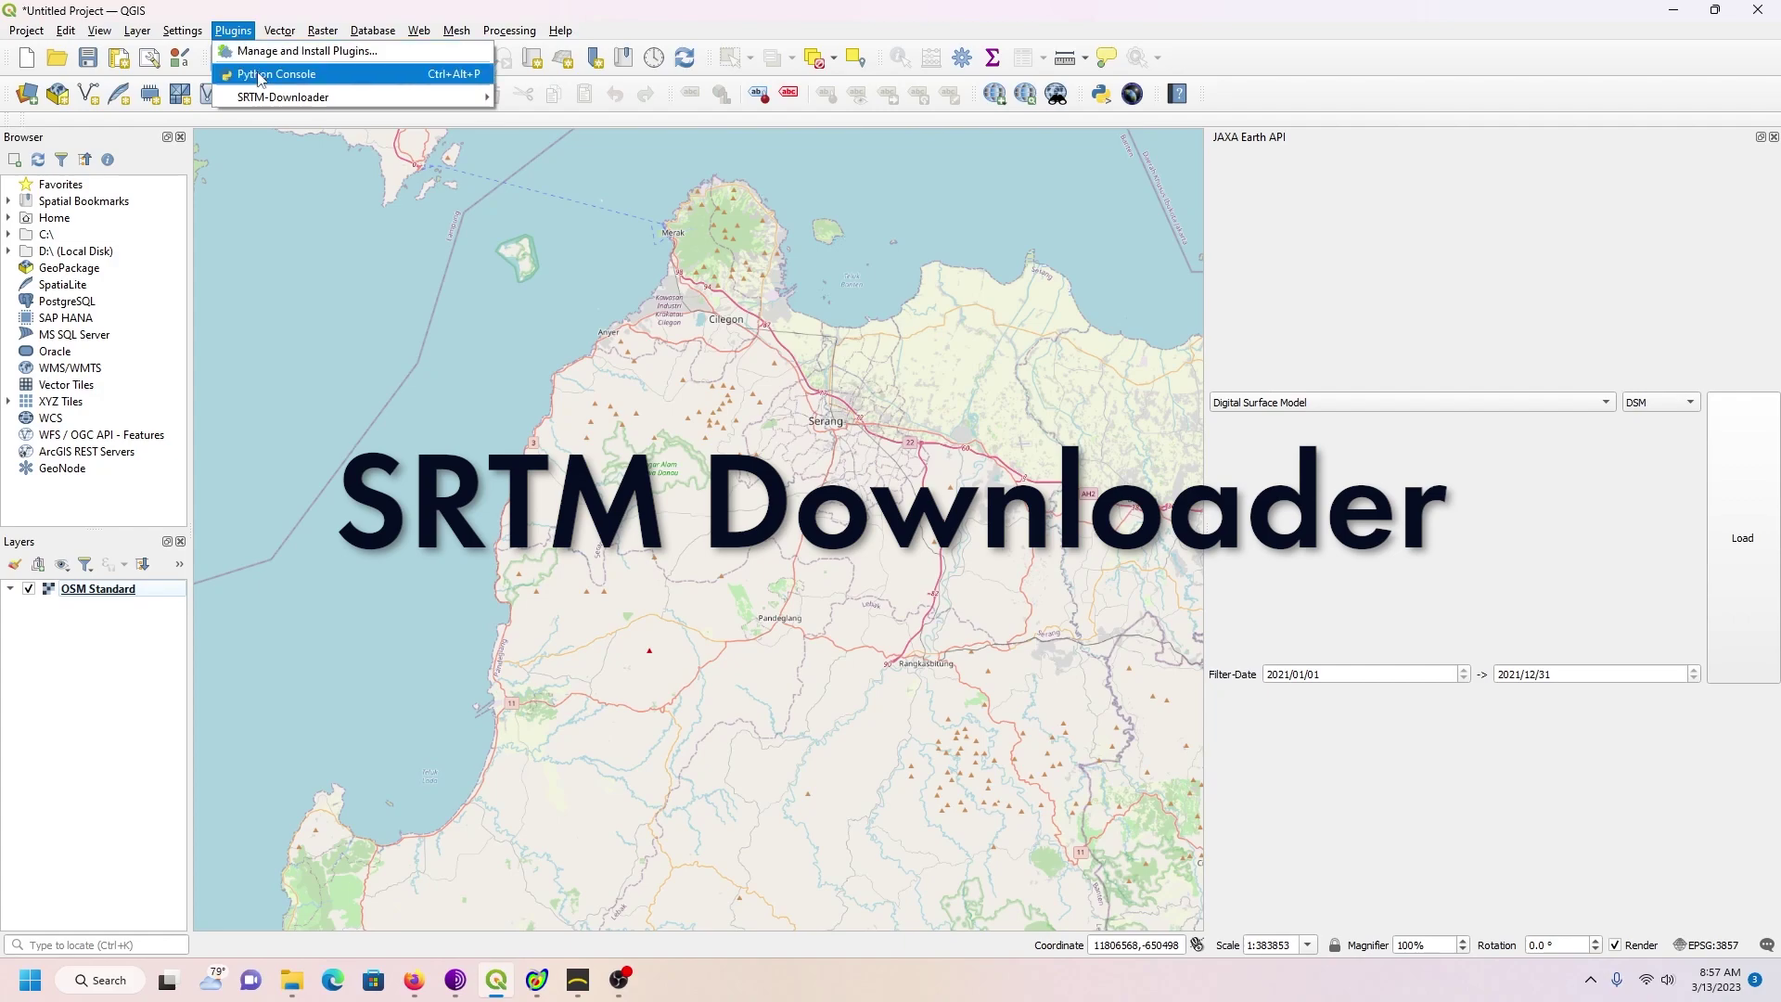
# Step: Set SRTM Downloader bounds to the canvas extent (N -5, S -7, W 105, E 107) and download
pyautogui.moveTo(269, 99)
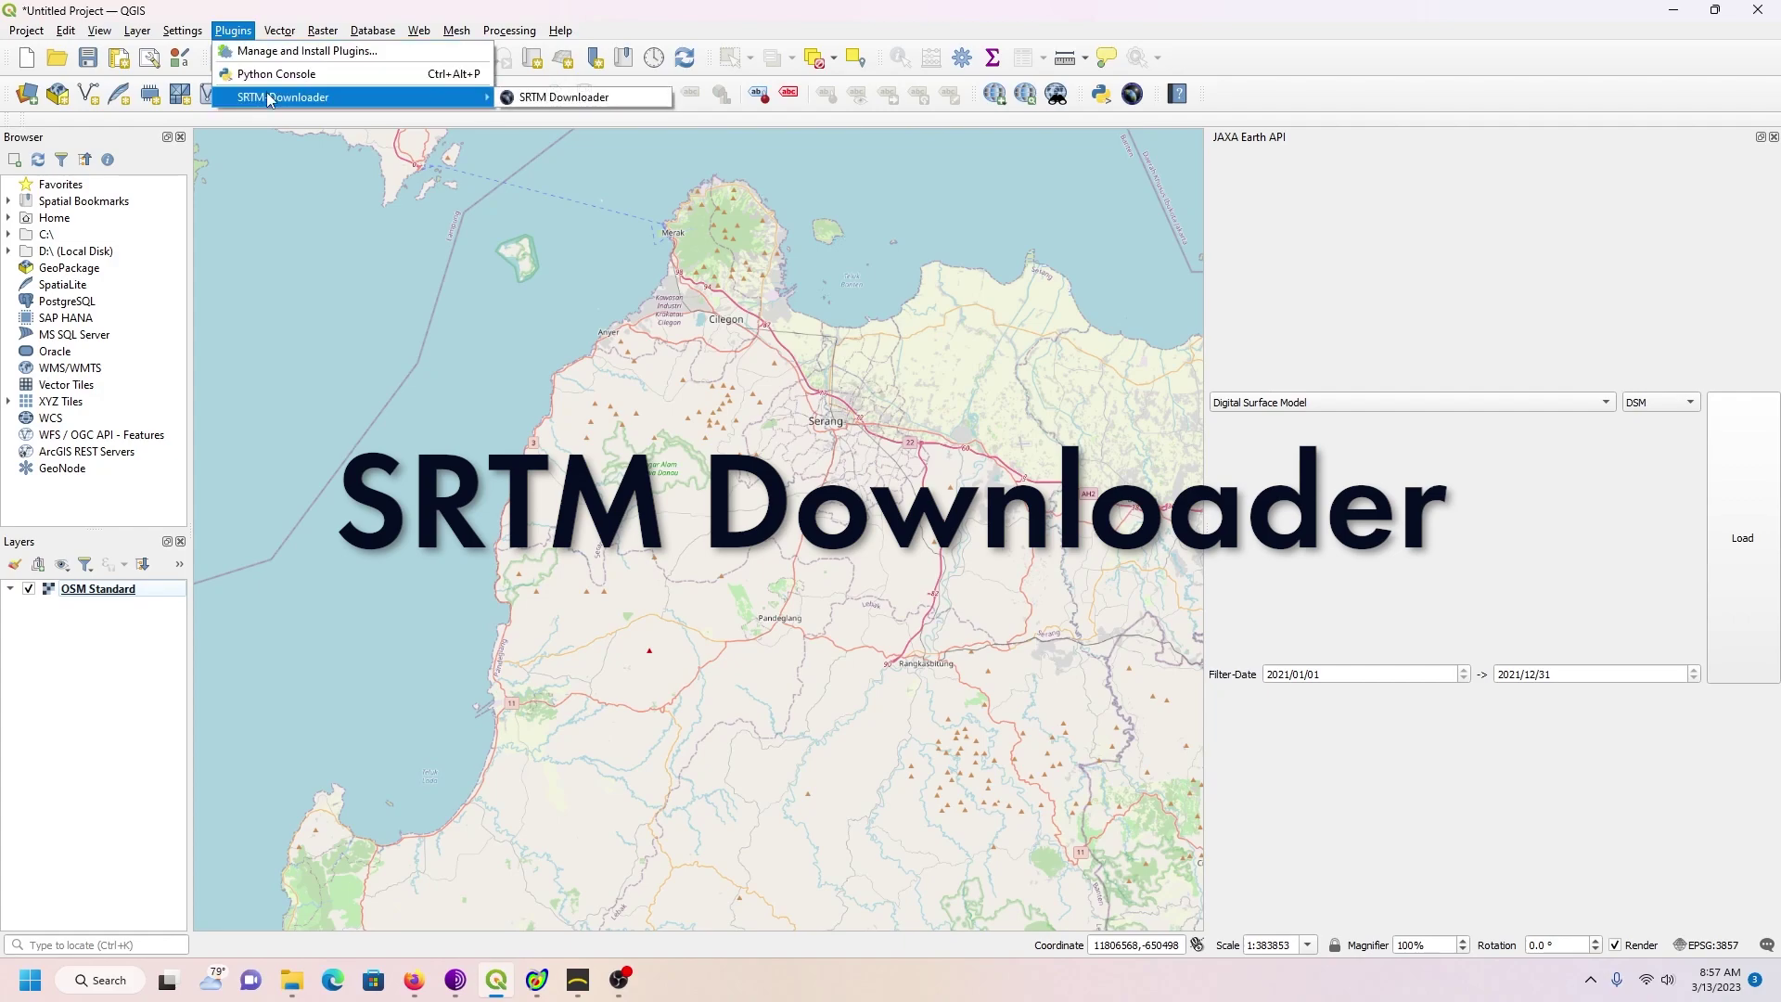
pyautogui.click(558, 98)
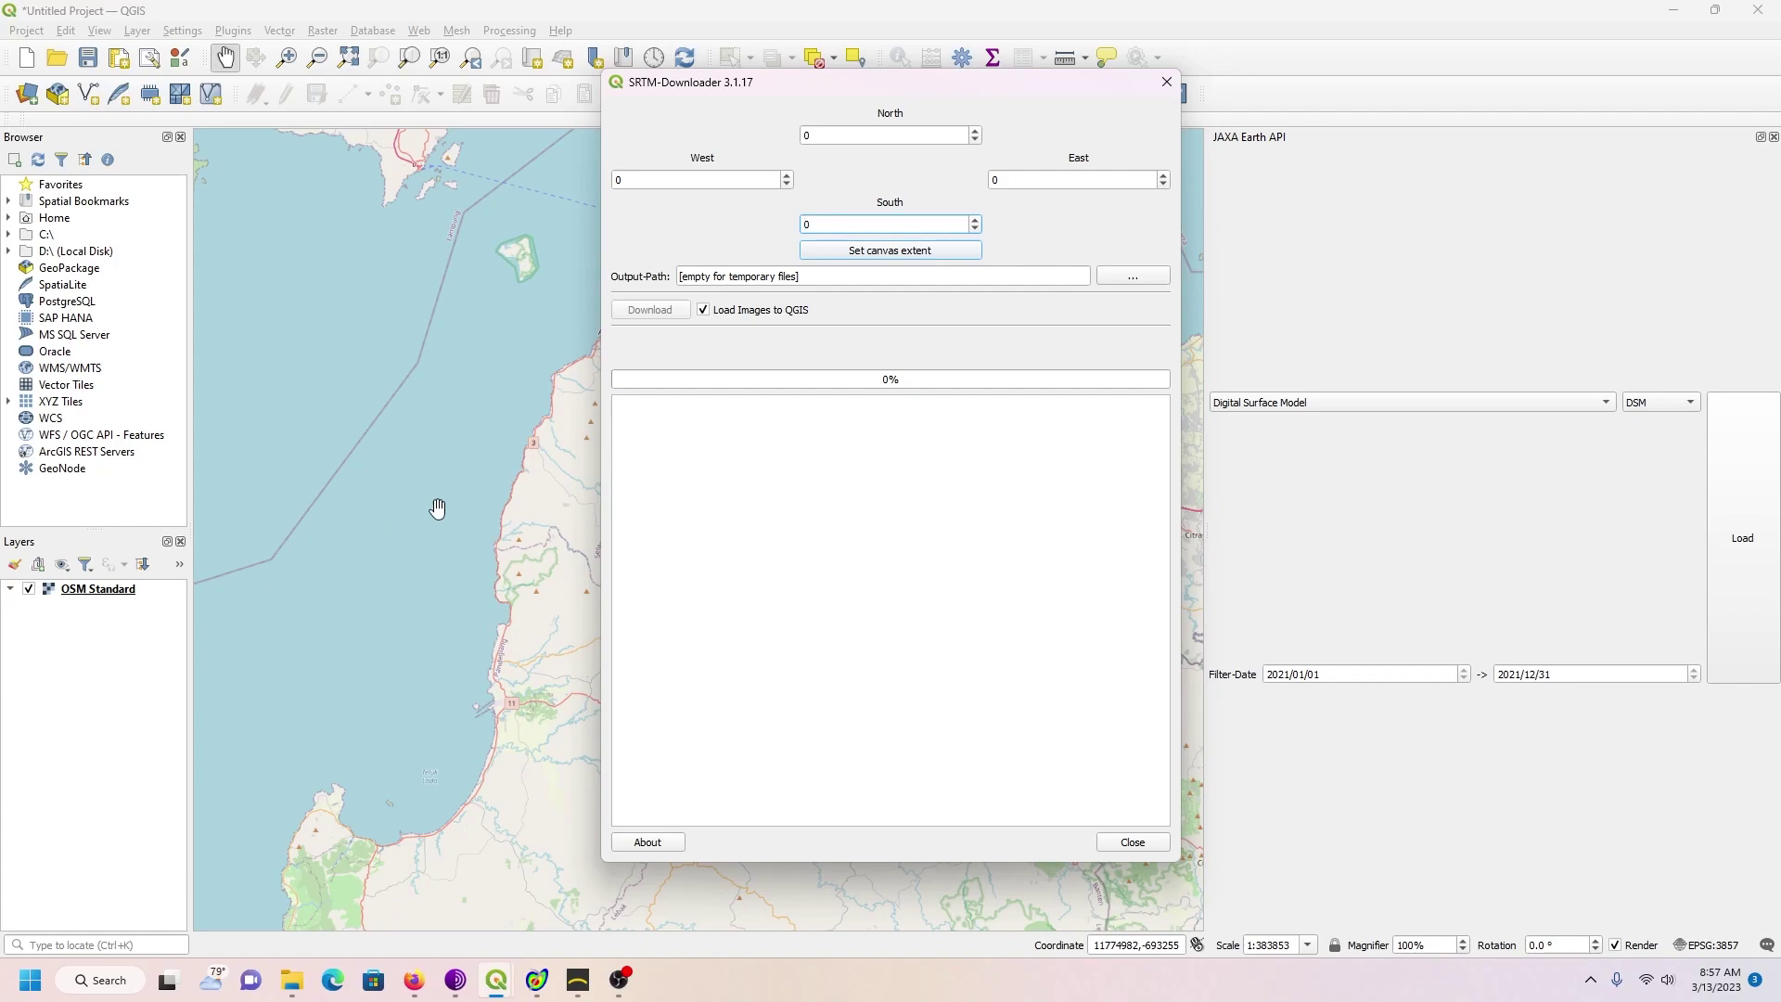
pyautogui.click(899, 251)
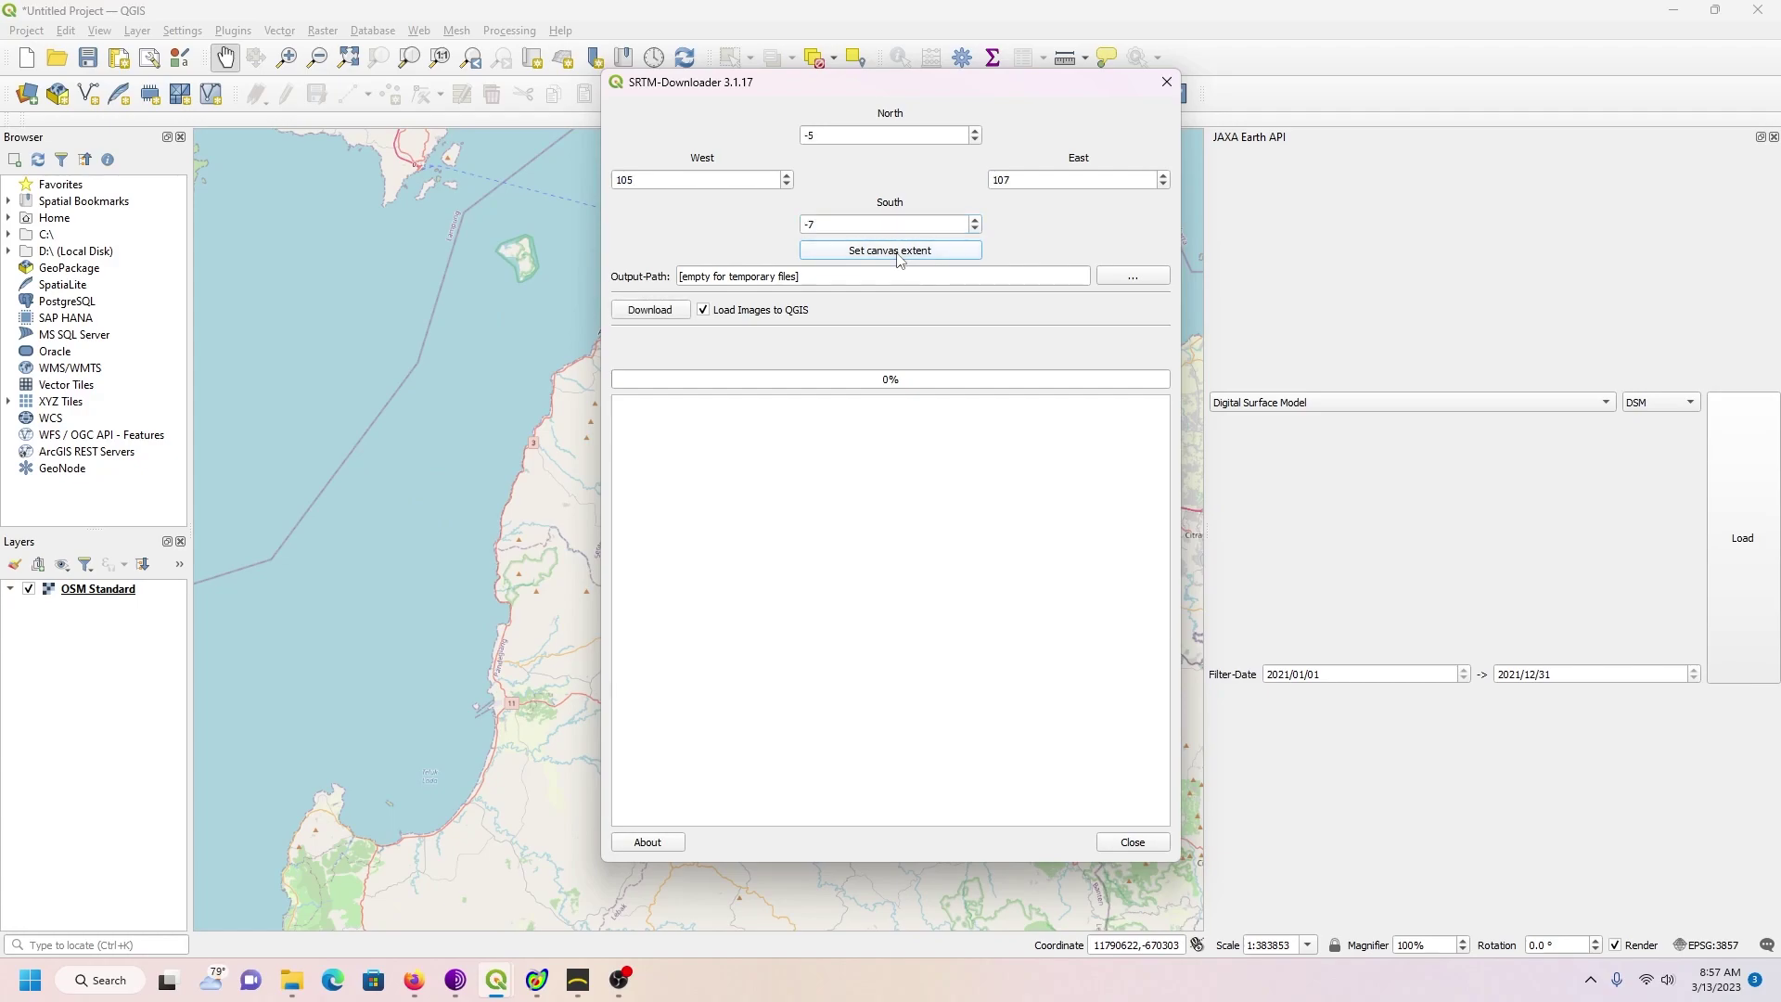
pyautogui.click(647, 314)
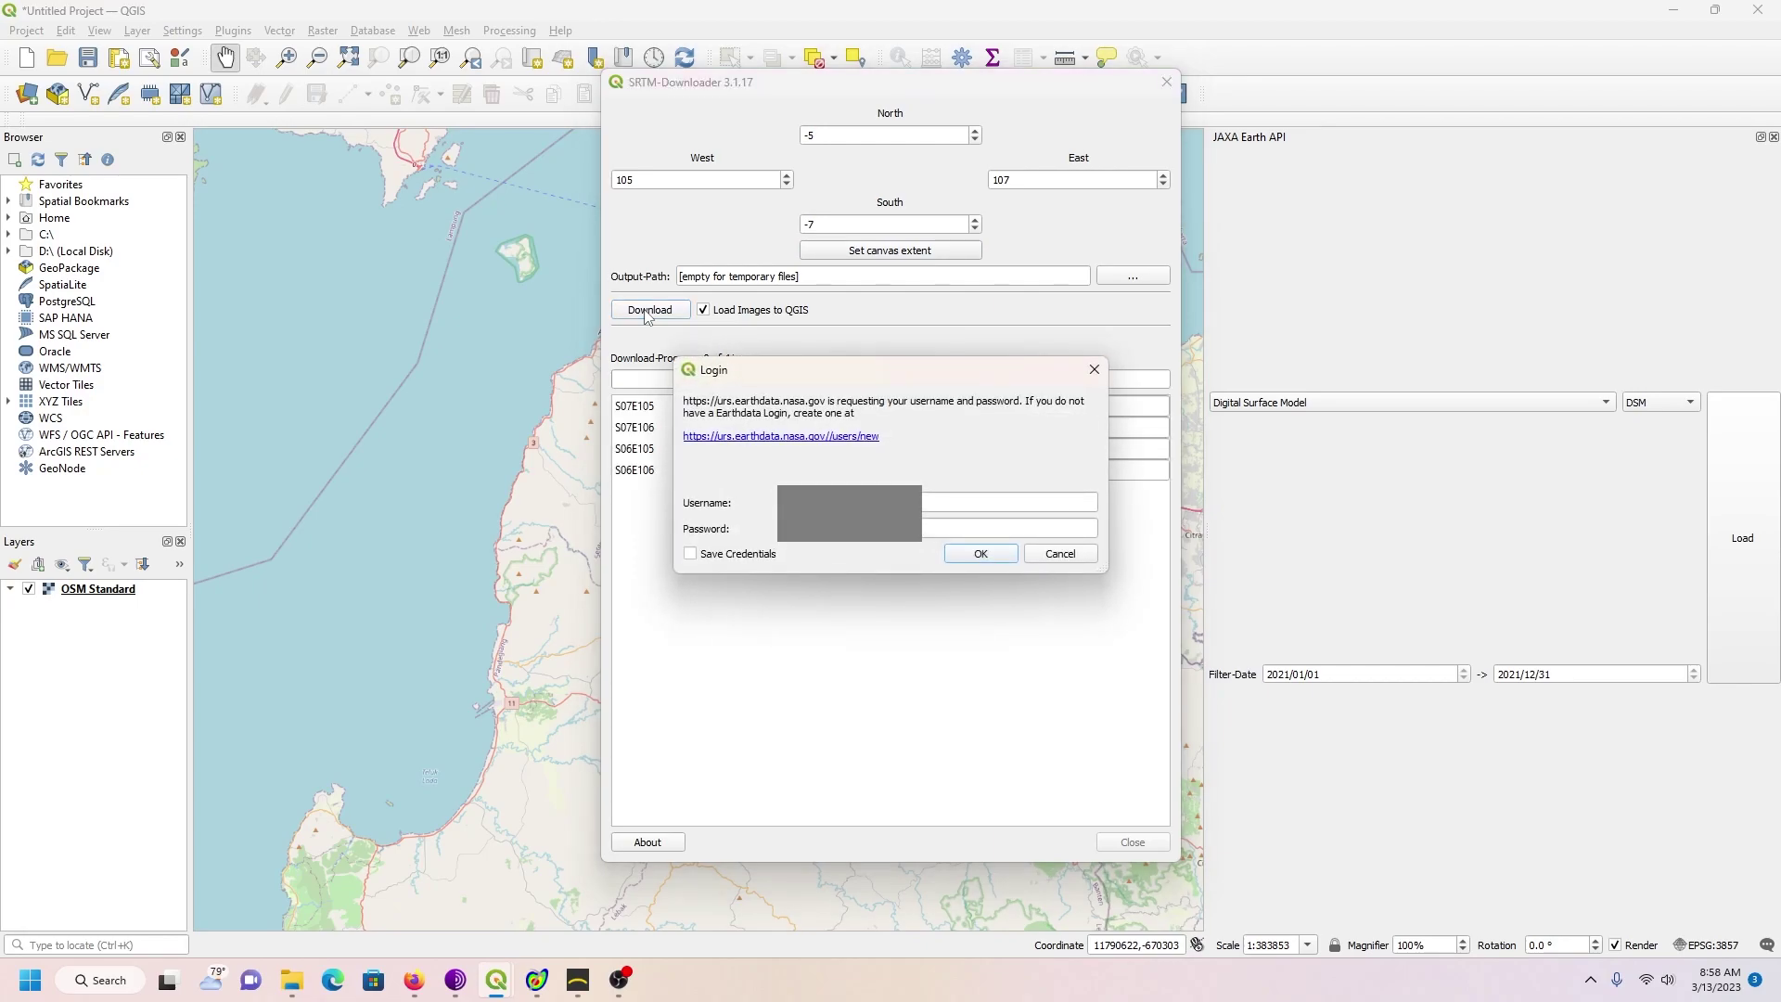
# Step: Visit the Earthdata sign-up page, submit the login, and dismiss the connection error
pyautogui.click(766, 444)
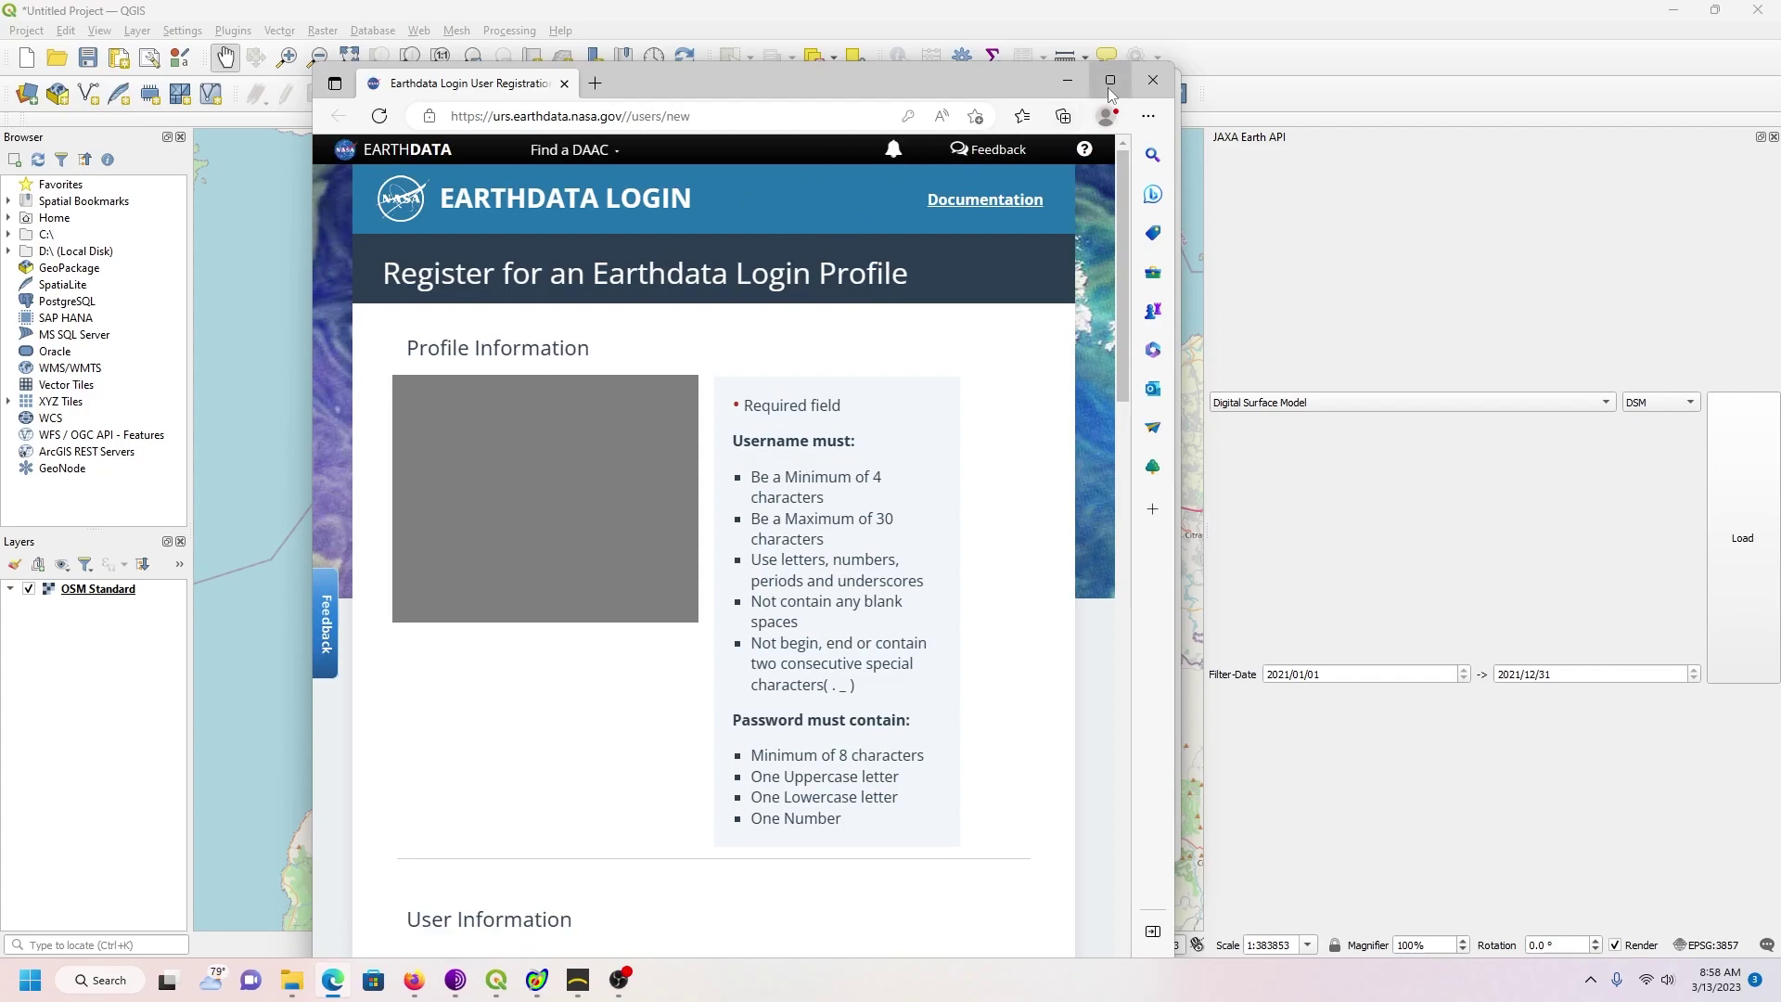
pyautogui.click(1111, 81)
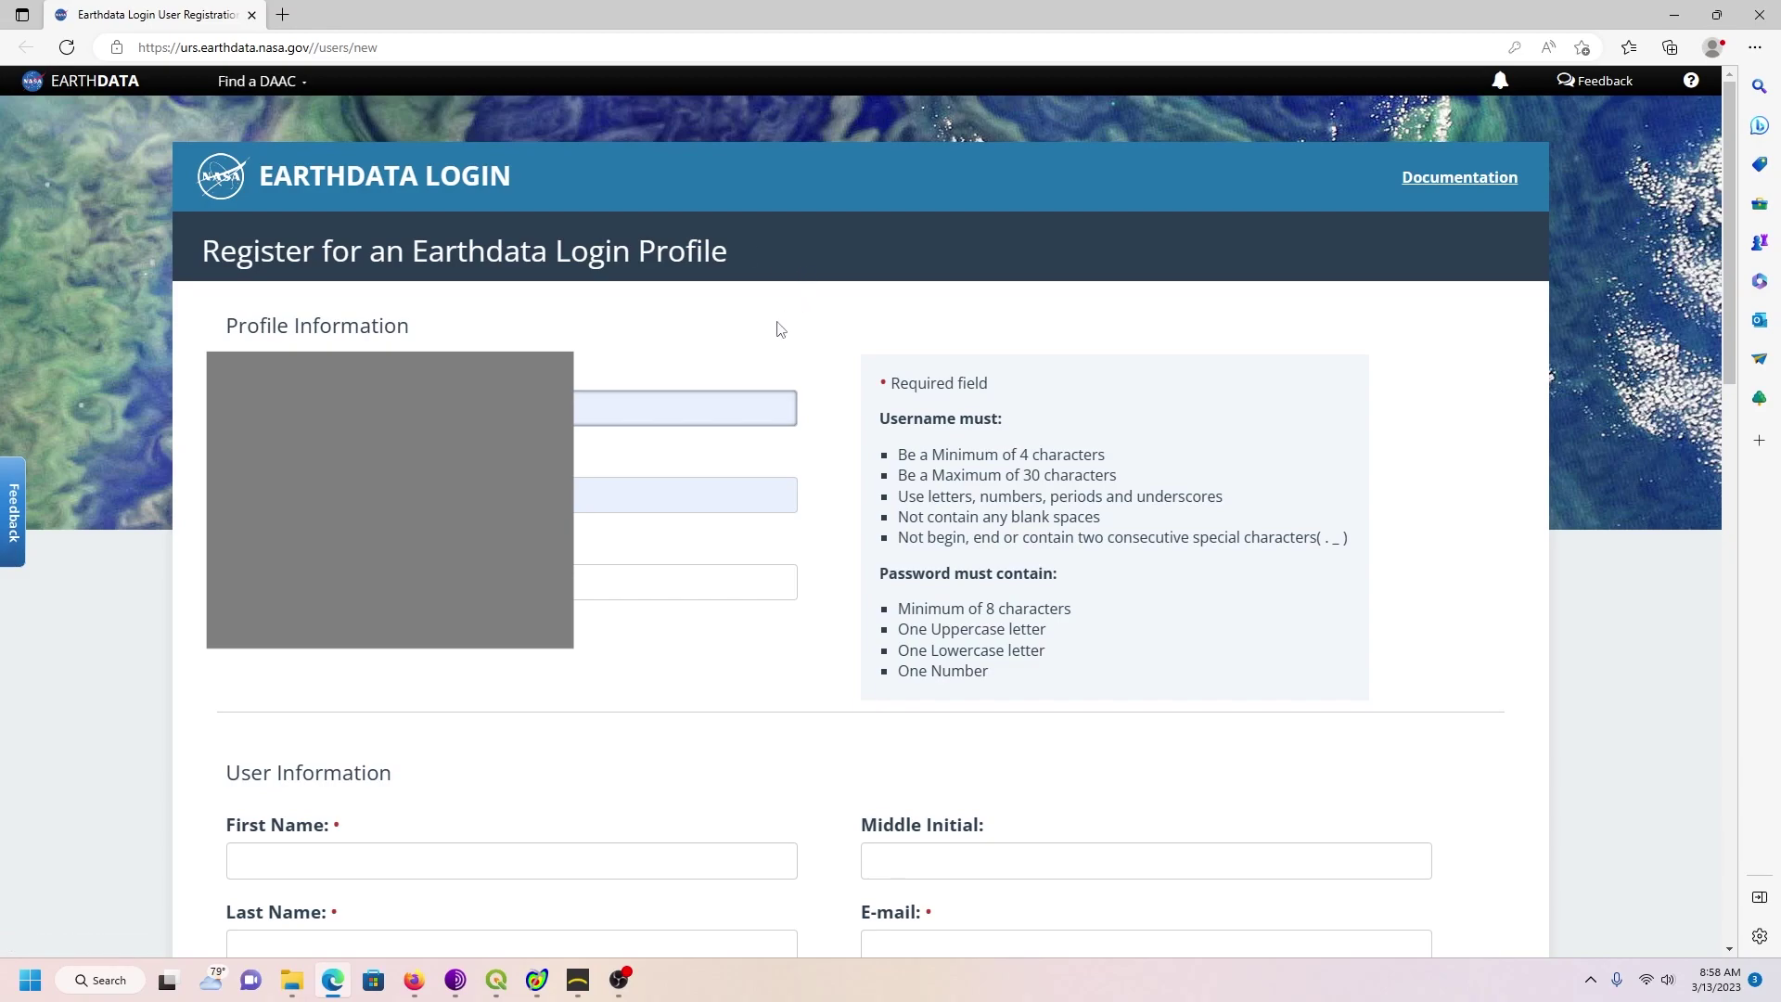
pyautogui.click(252, 15)
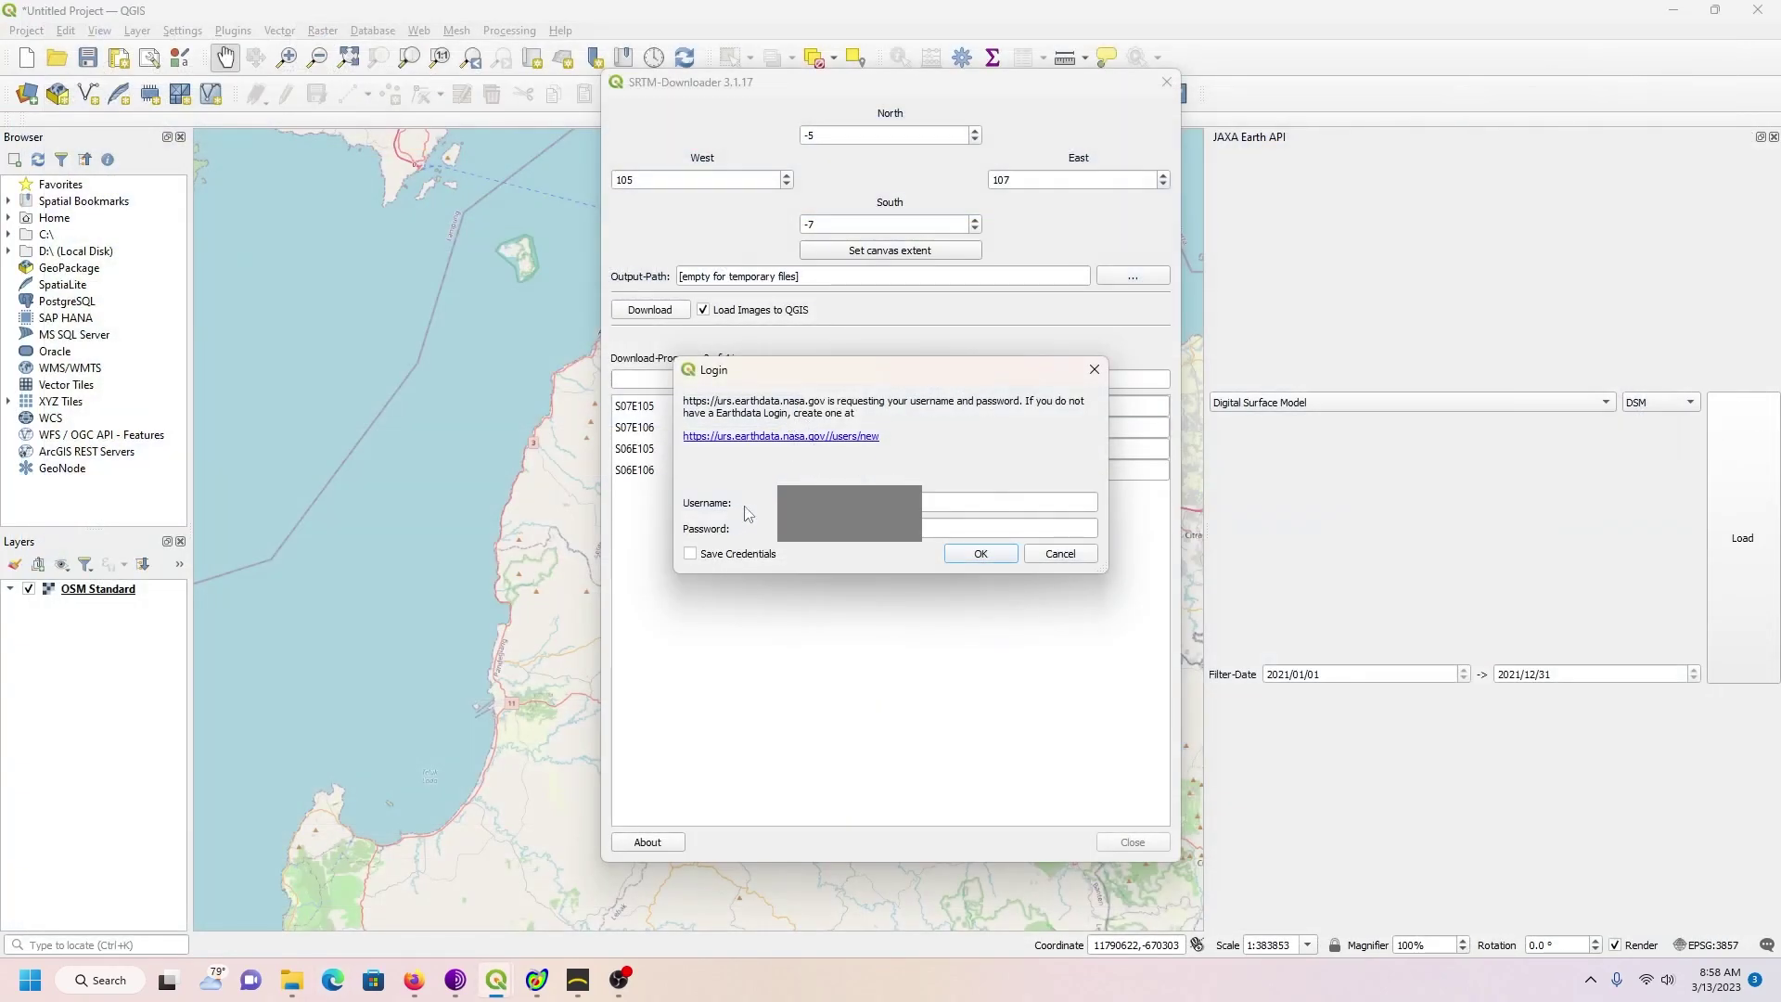
pyautogui.click(994, 555)
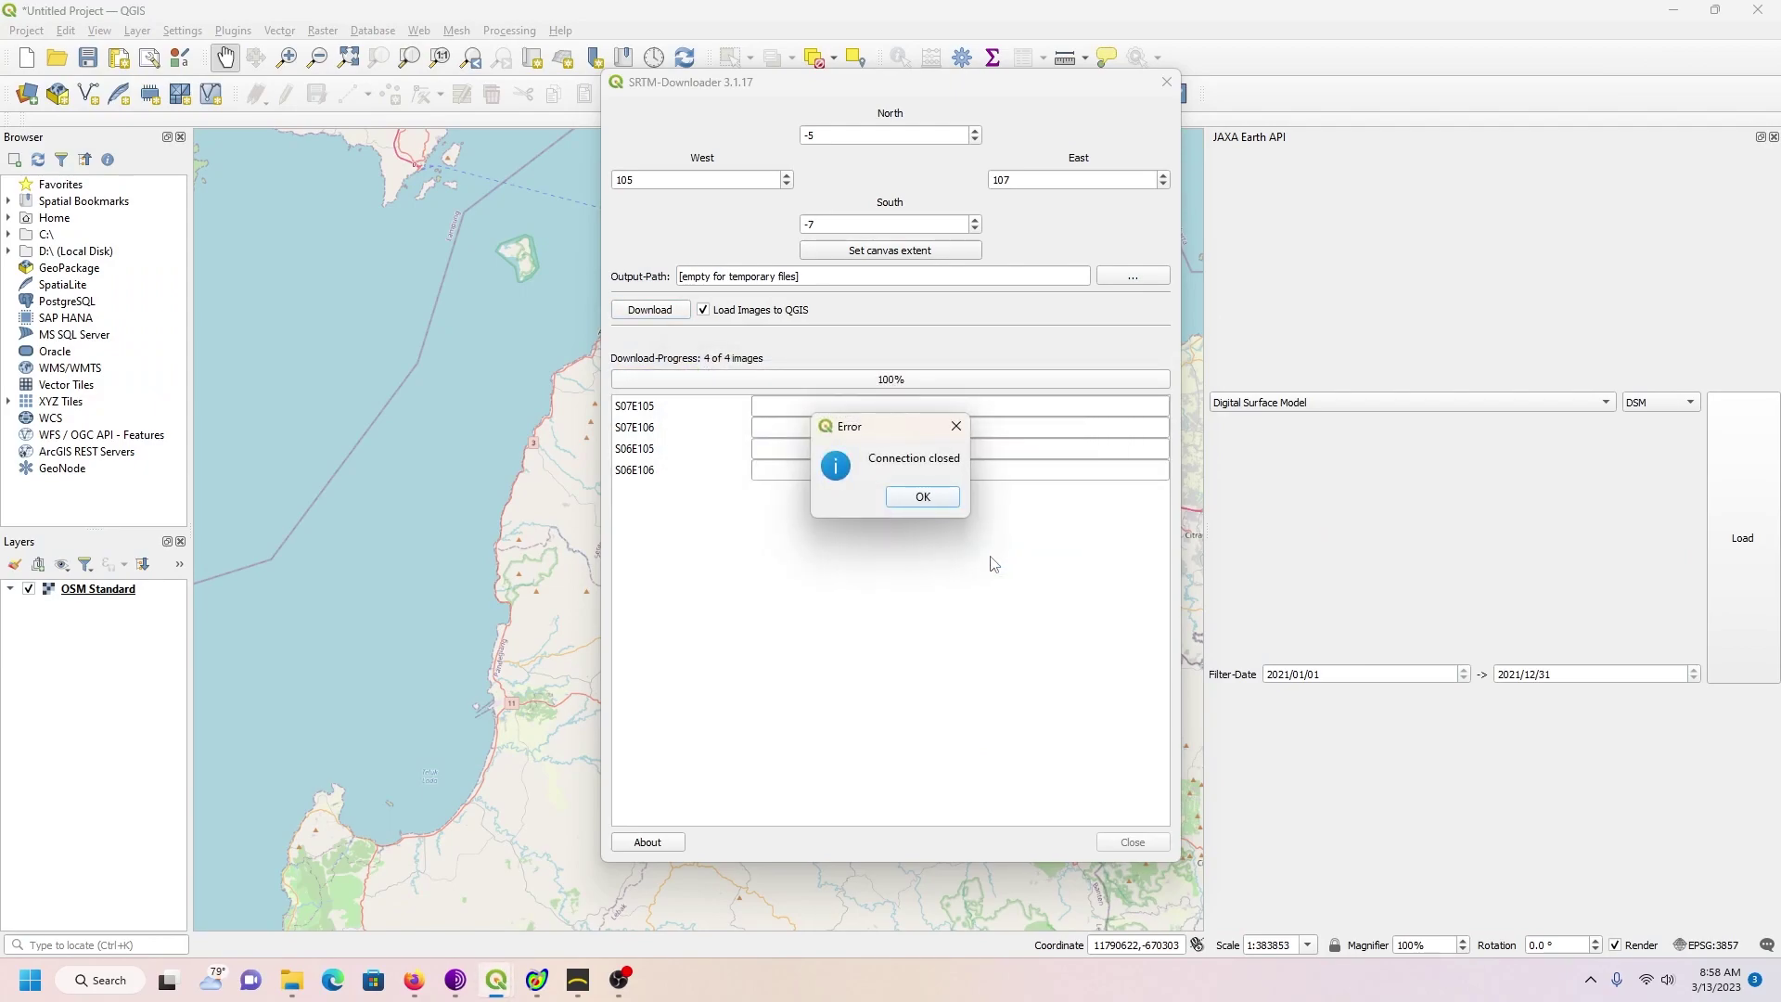
pyautogui.click(937, 507)
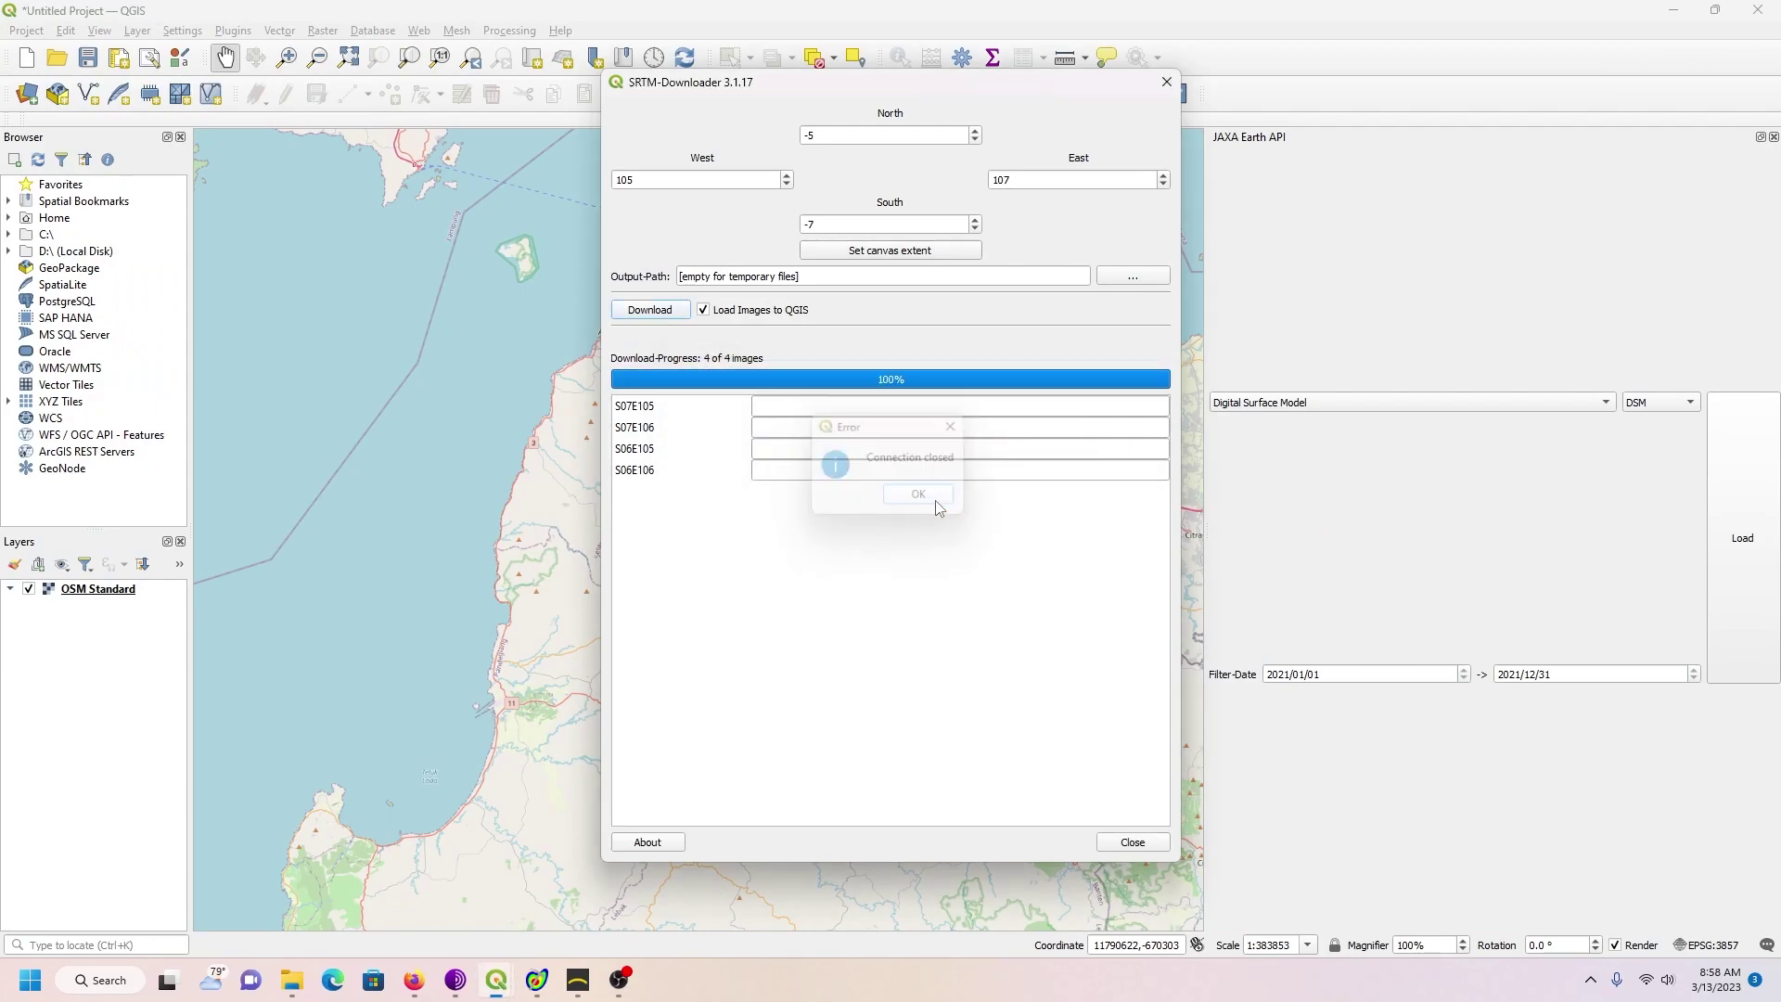
# Step: Rerun the download of the four SRTM tiles and close the downloader
pyautogui.click(657, 314)
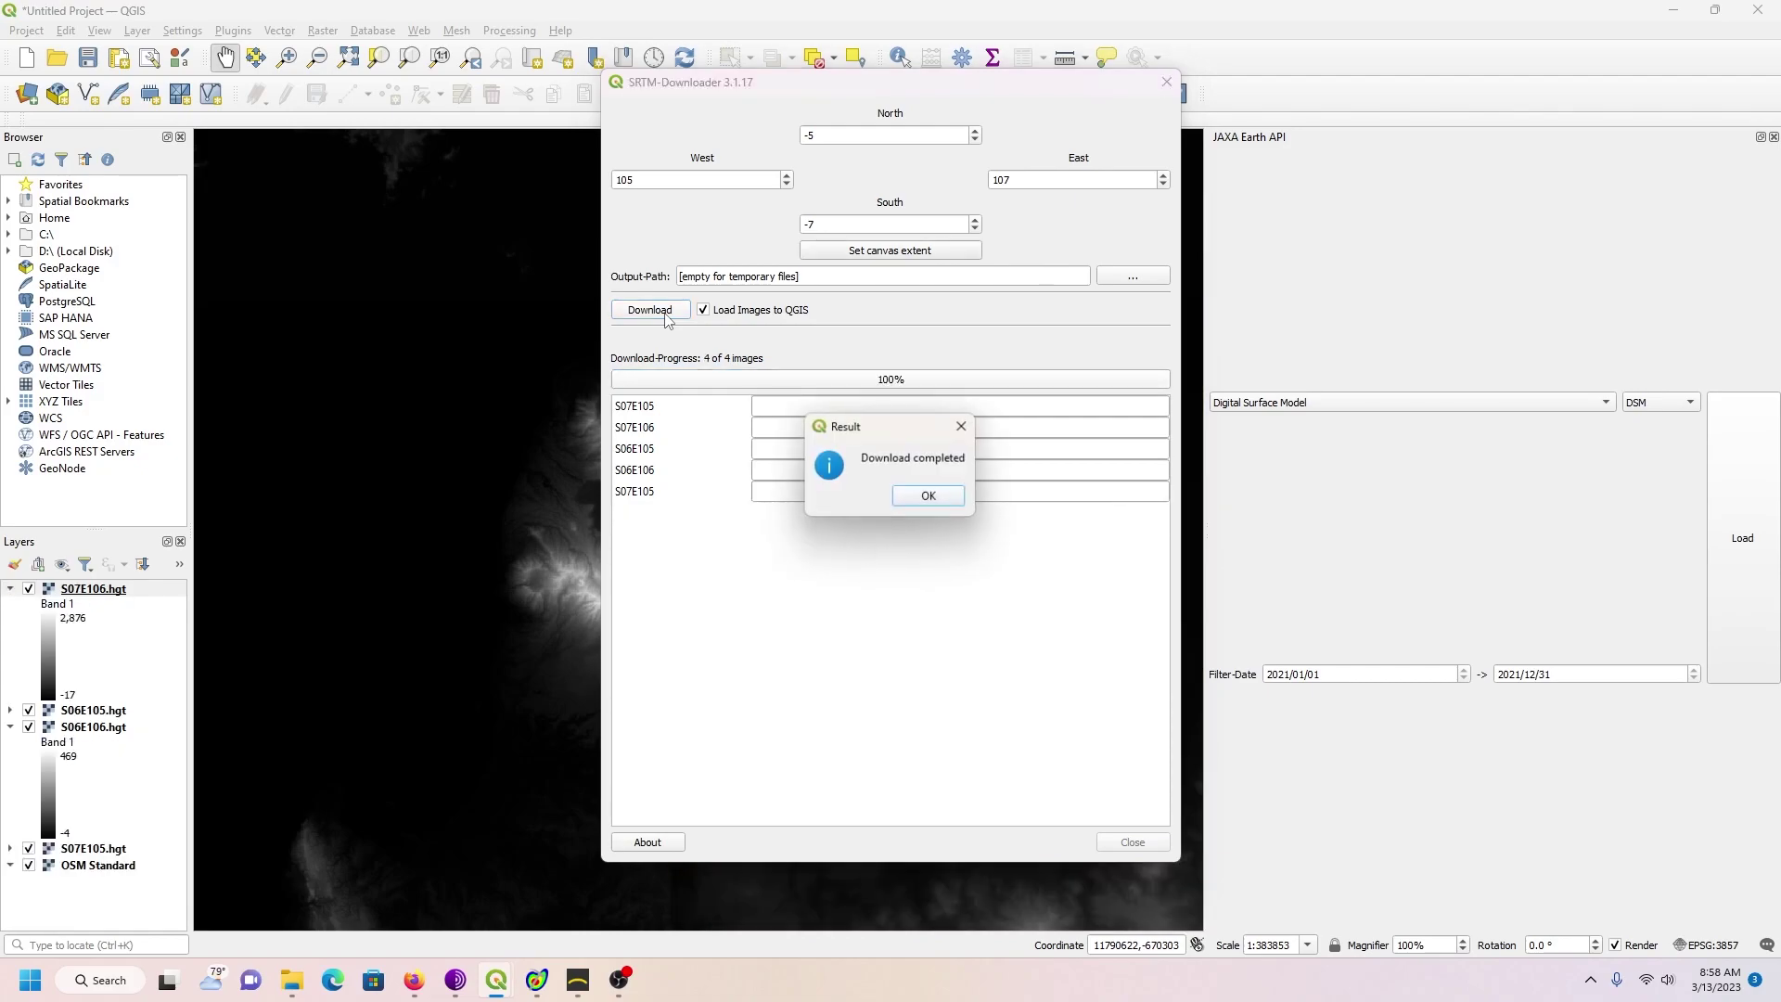
pyautogui.click(930, 498)
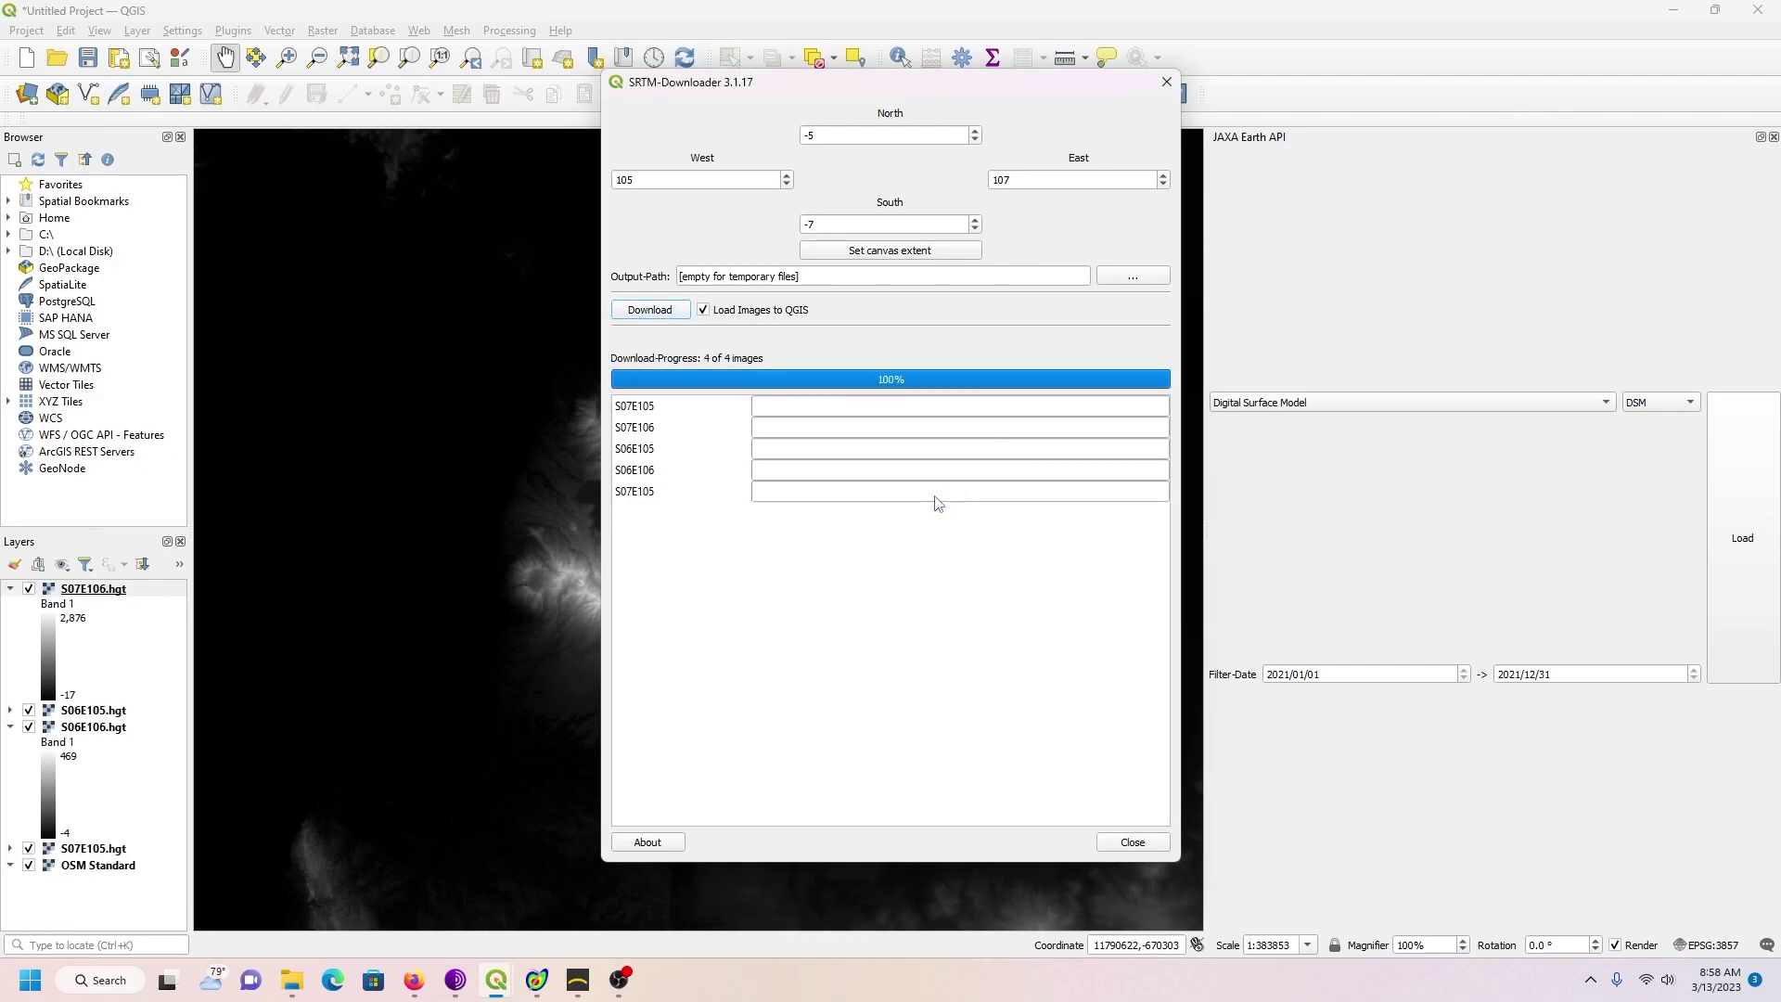
pyautogui.click(1131, 842)
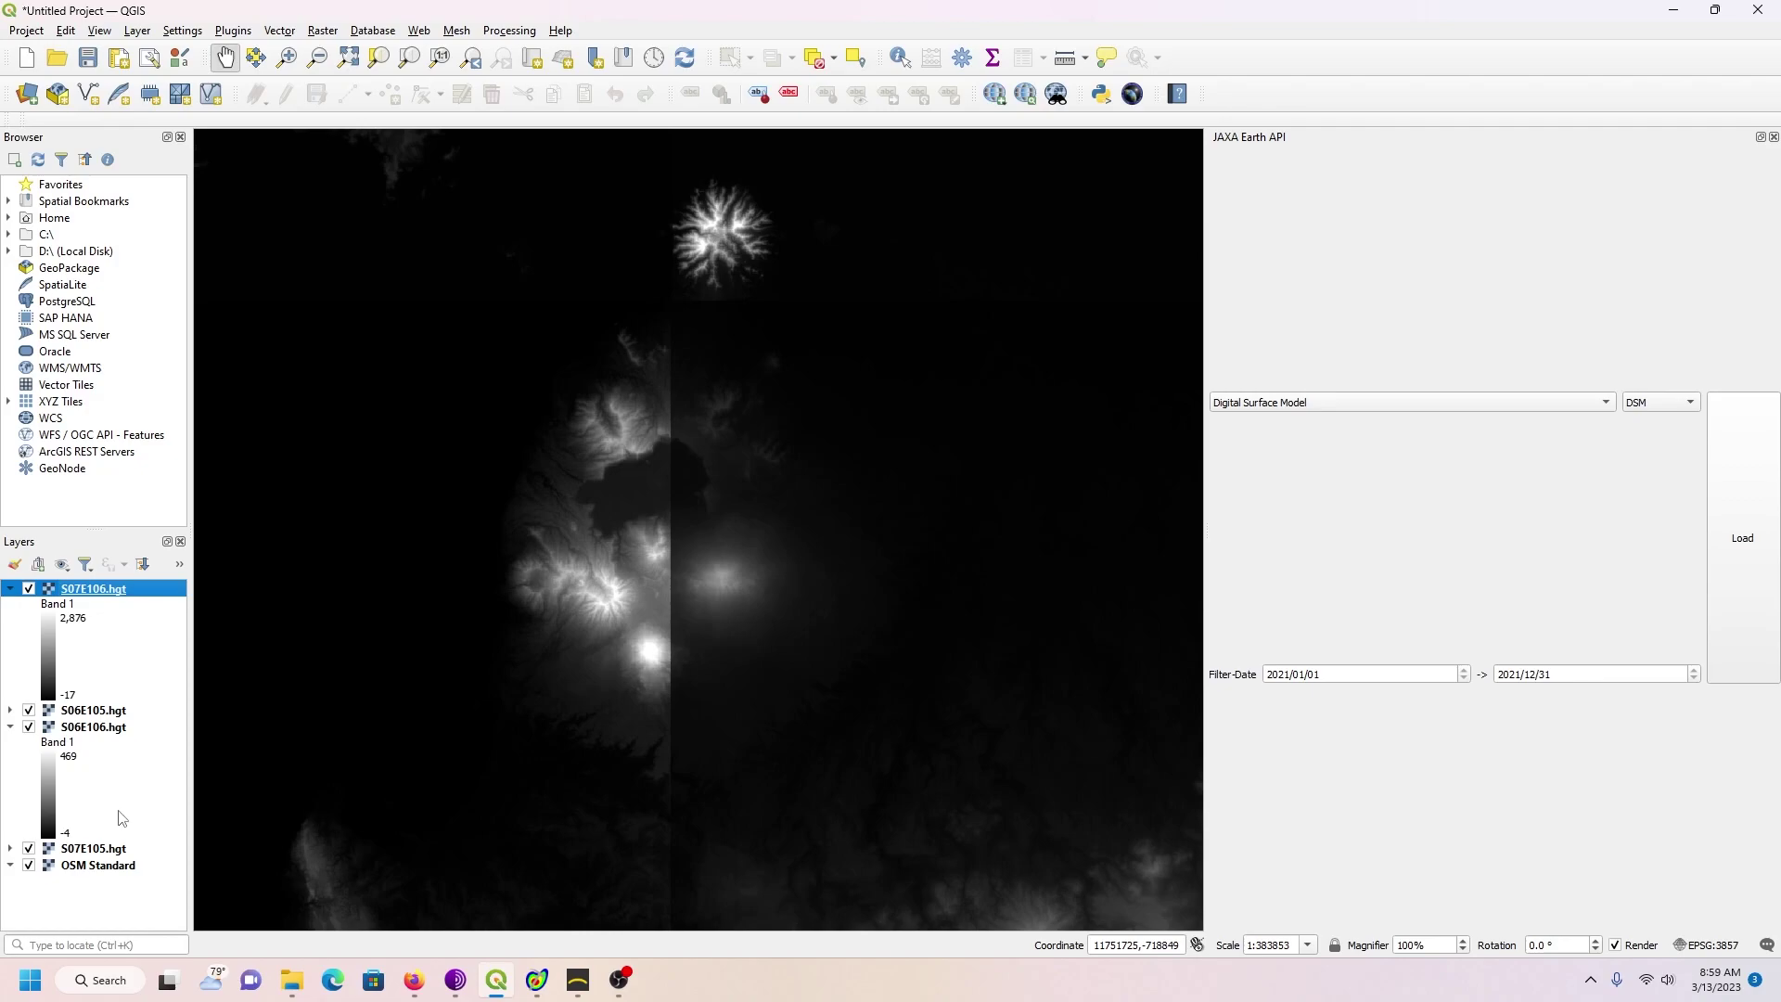
# Step: Merge all four SRTM .hgt tiles, including S07E106.hgt, into one Merged elevation layer
pyautogui.click(325, 32)
pyautogui.moveTo(371, 139)
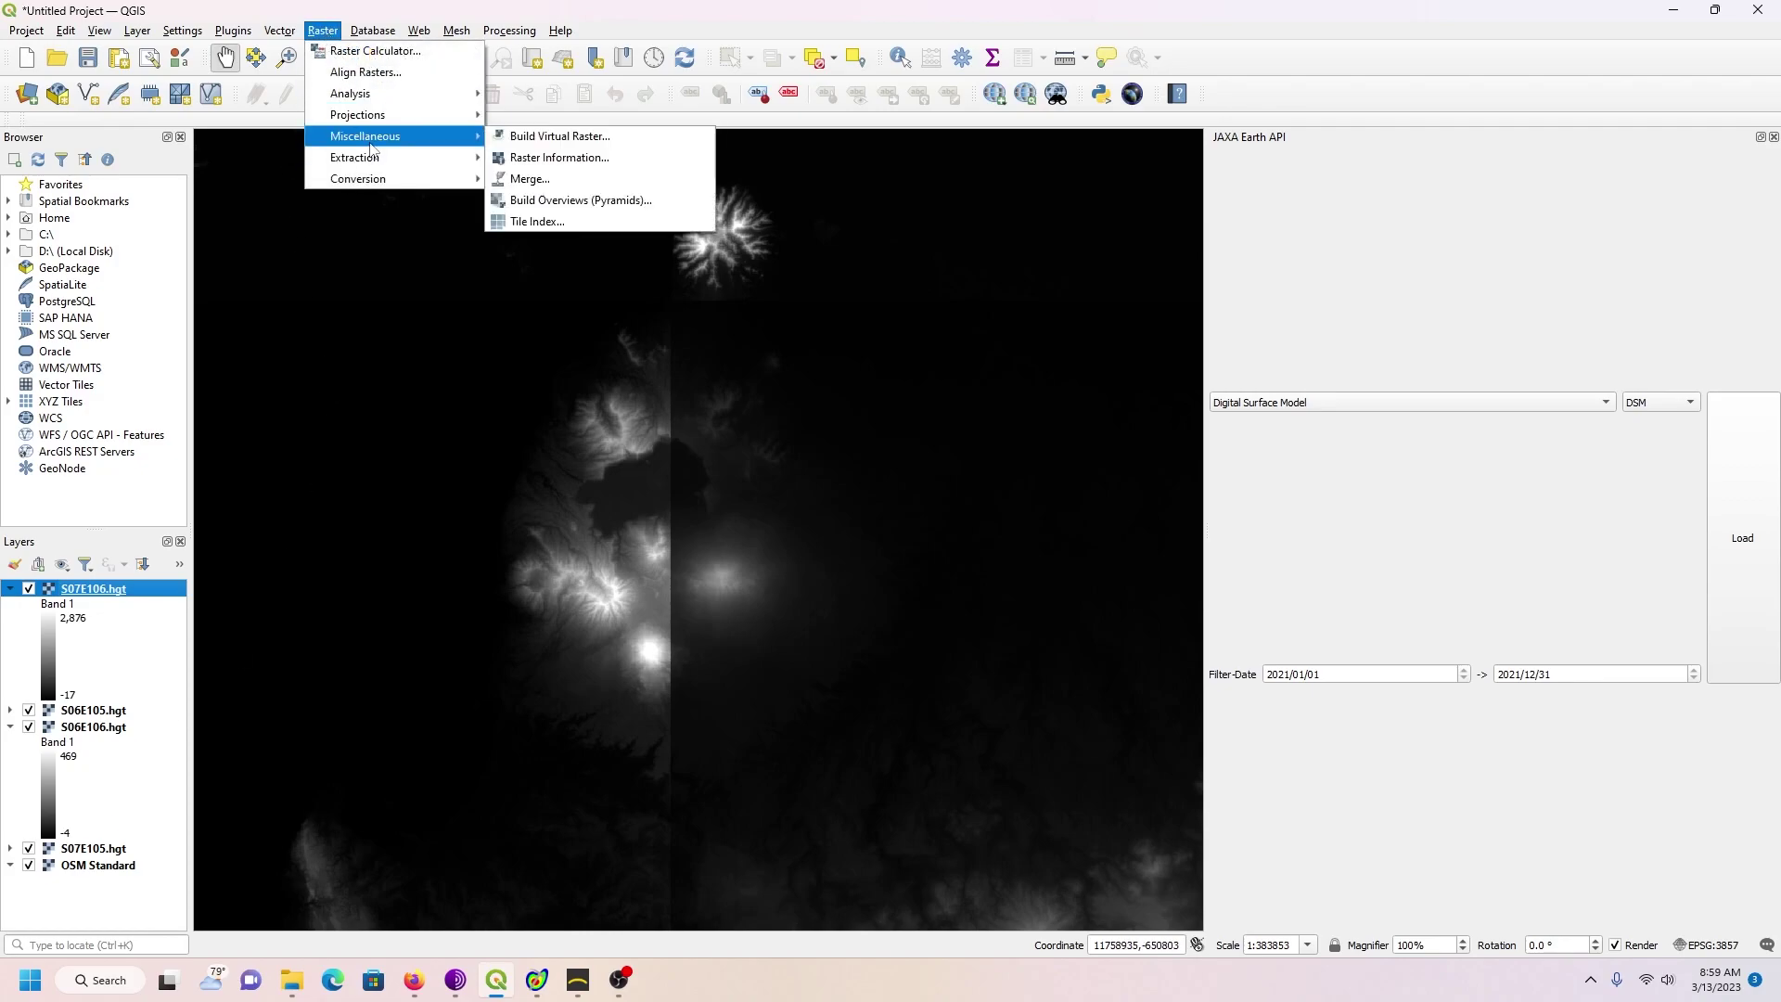
pyautogui.click(529, 178)
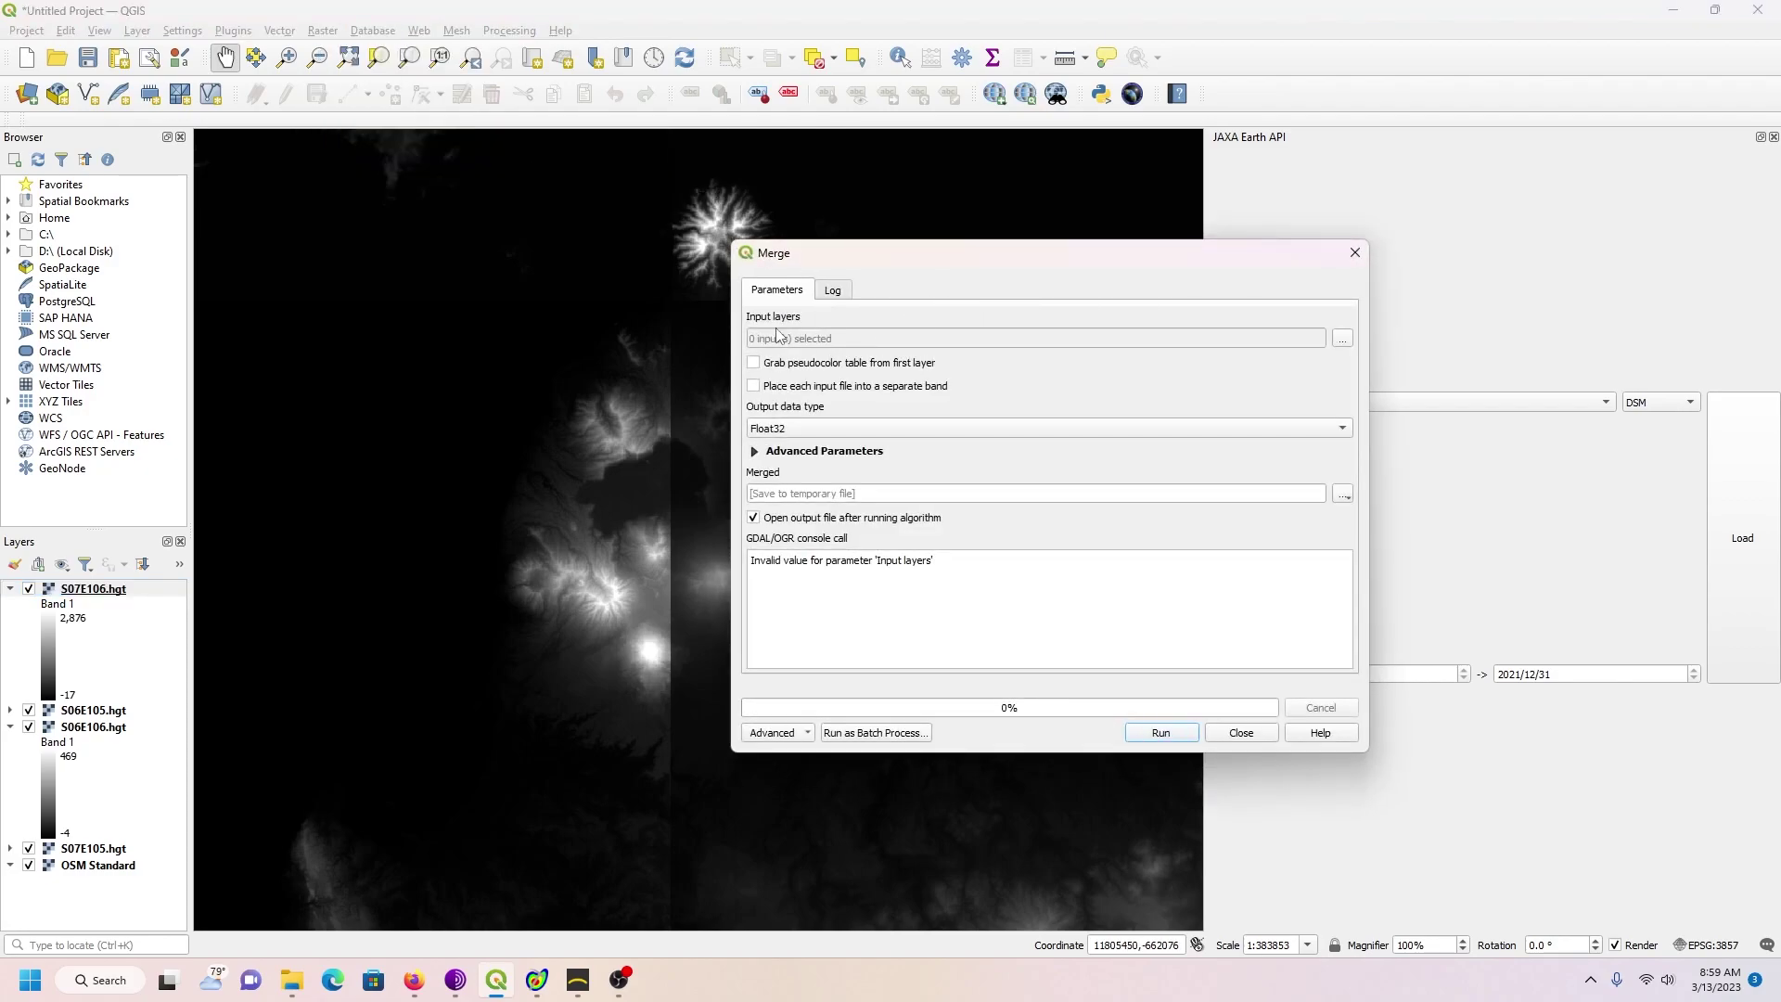
pyautogui.click(1343, 340)
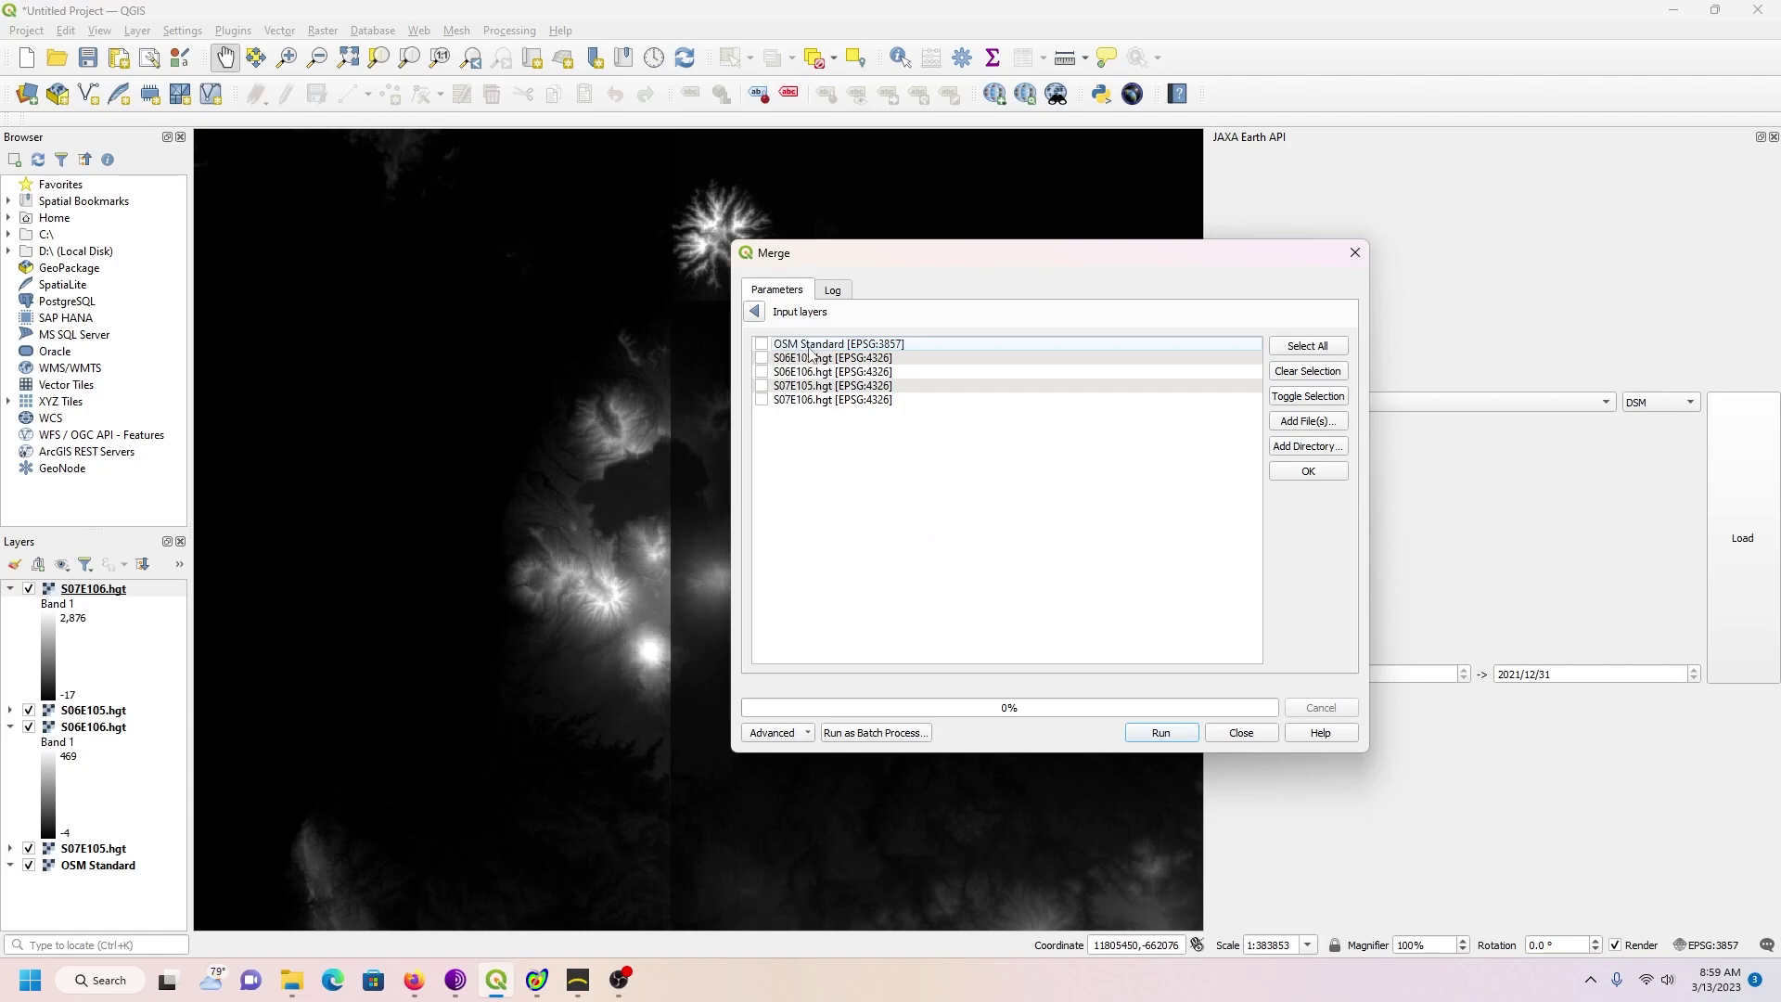
pyautogui.click(762, 403)
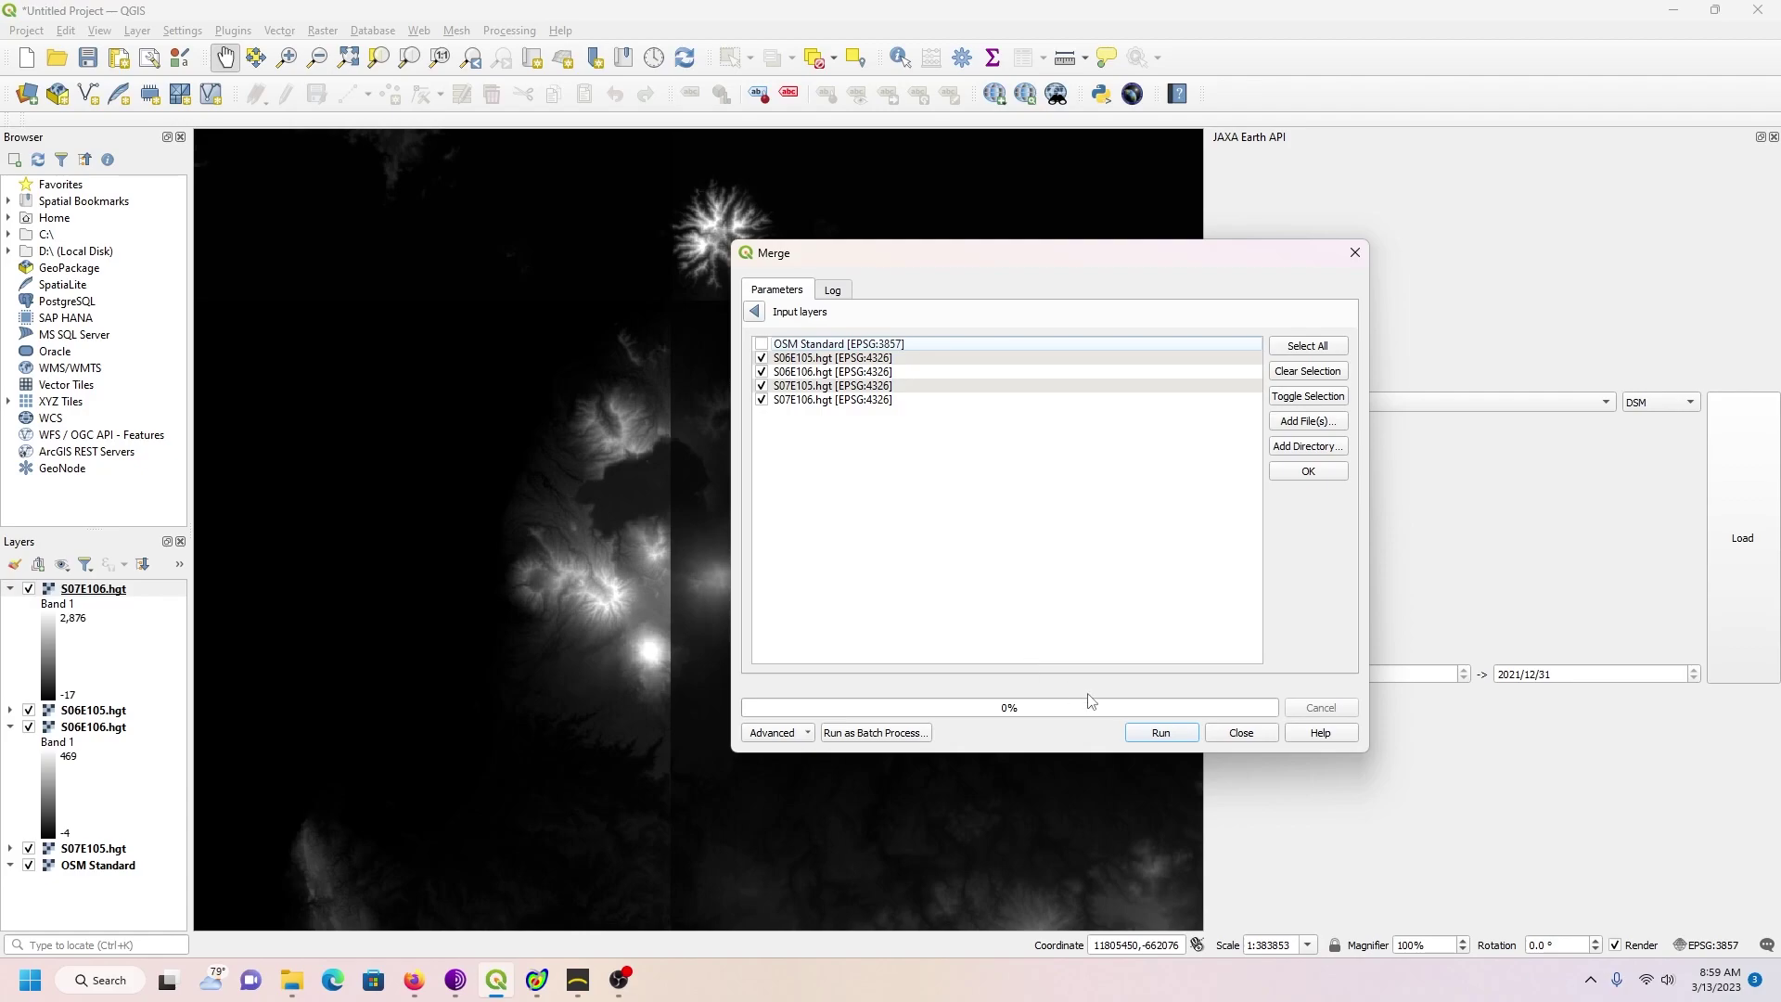
pyautogui.click(1162, 732)
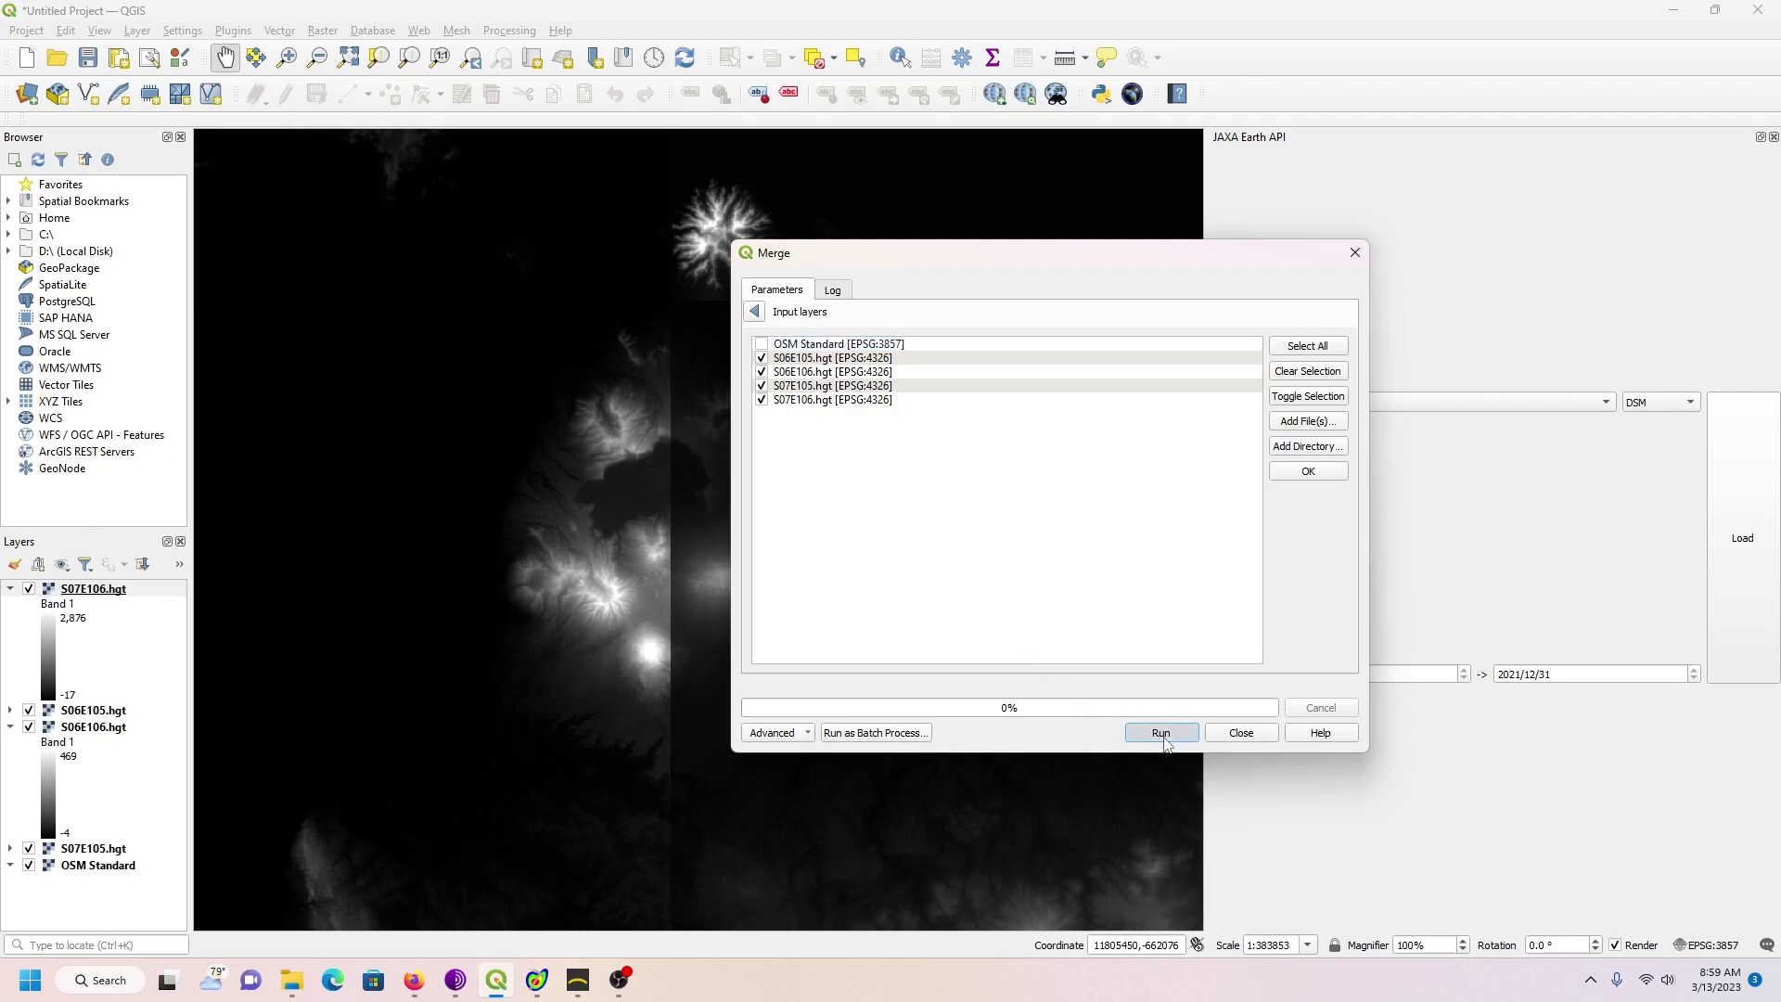
pyautogui.click(1243, 734)
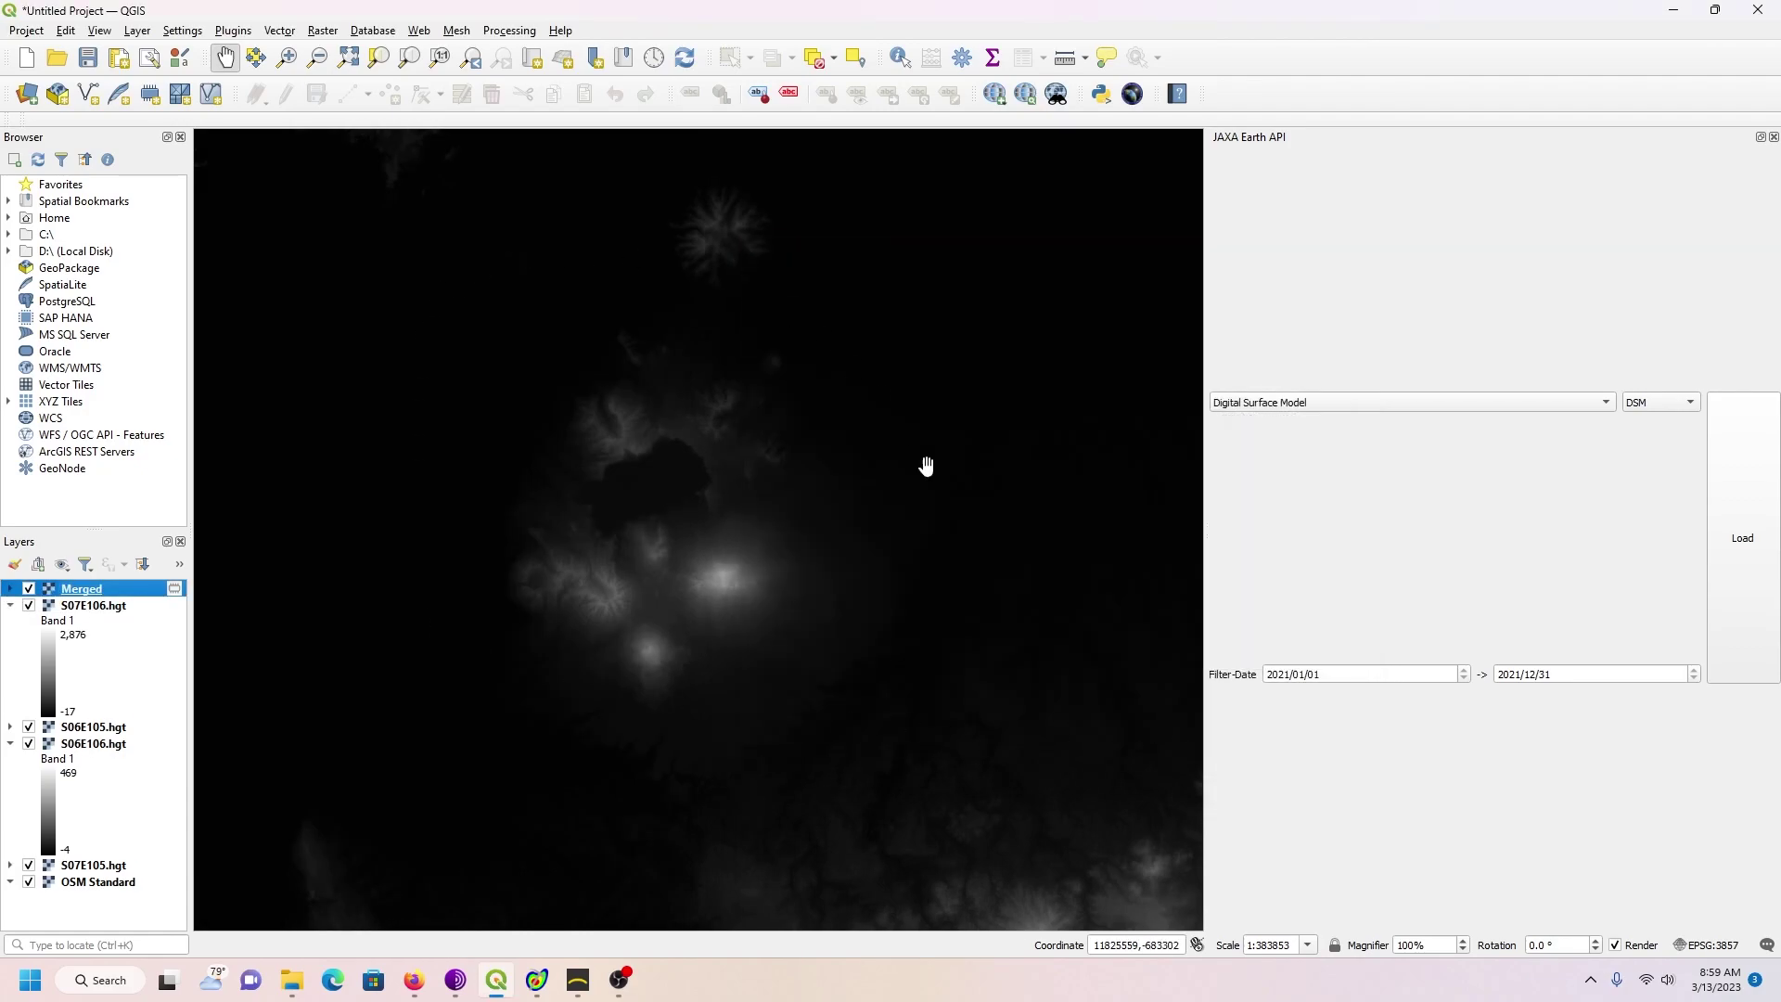
# Step: Export the Merged layer as Test02.tif in New Tutorial, without adding it to the map
pyautogui.rightClick(127, 591)
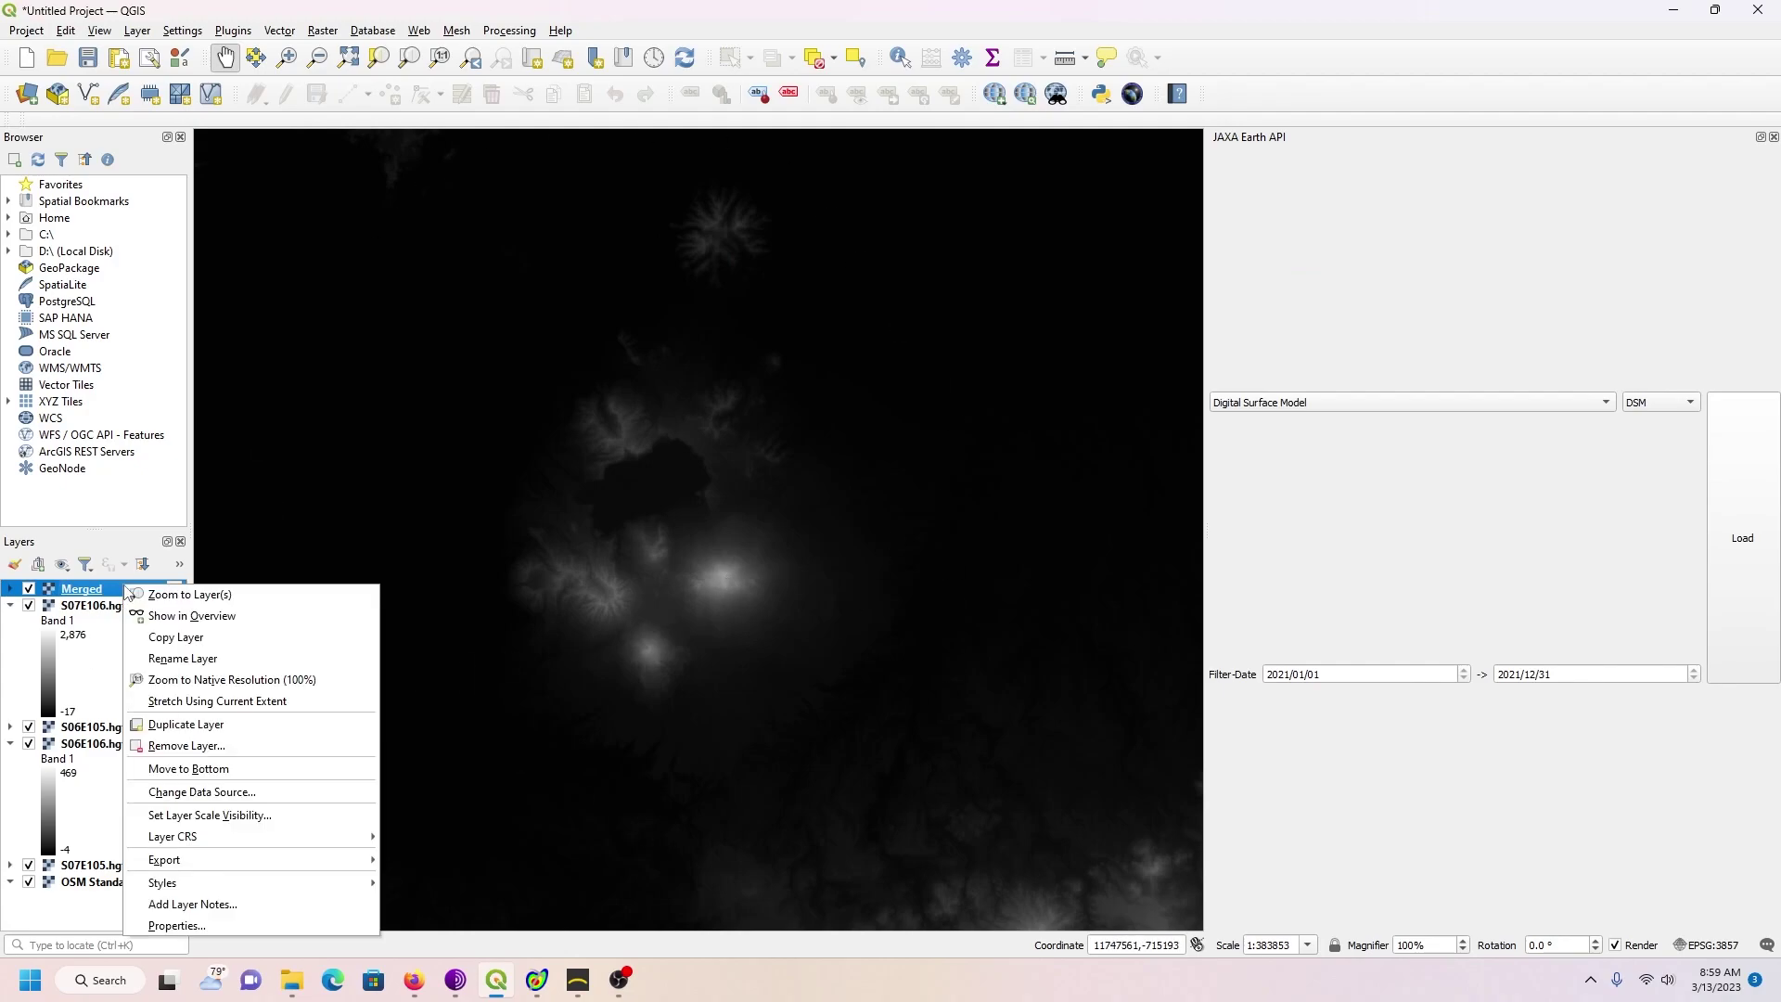
pyautogui.moveTo(248, 870)
pyautogui.click(436, 860)
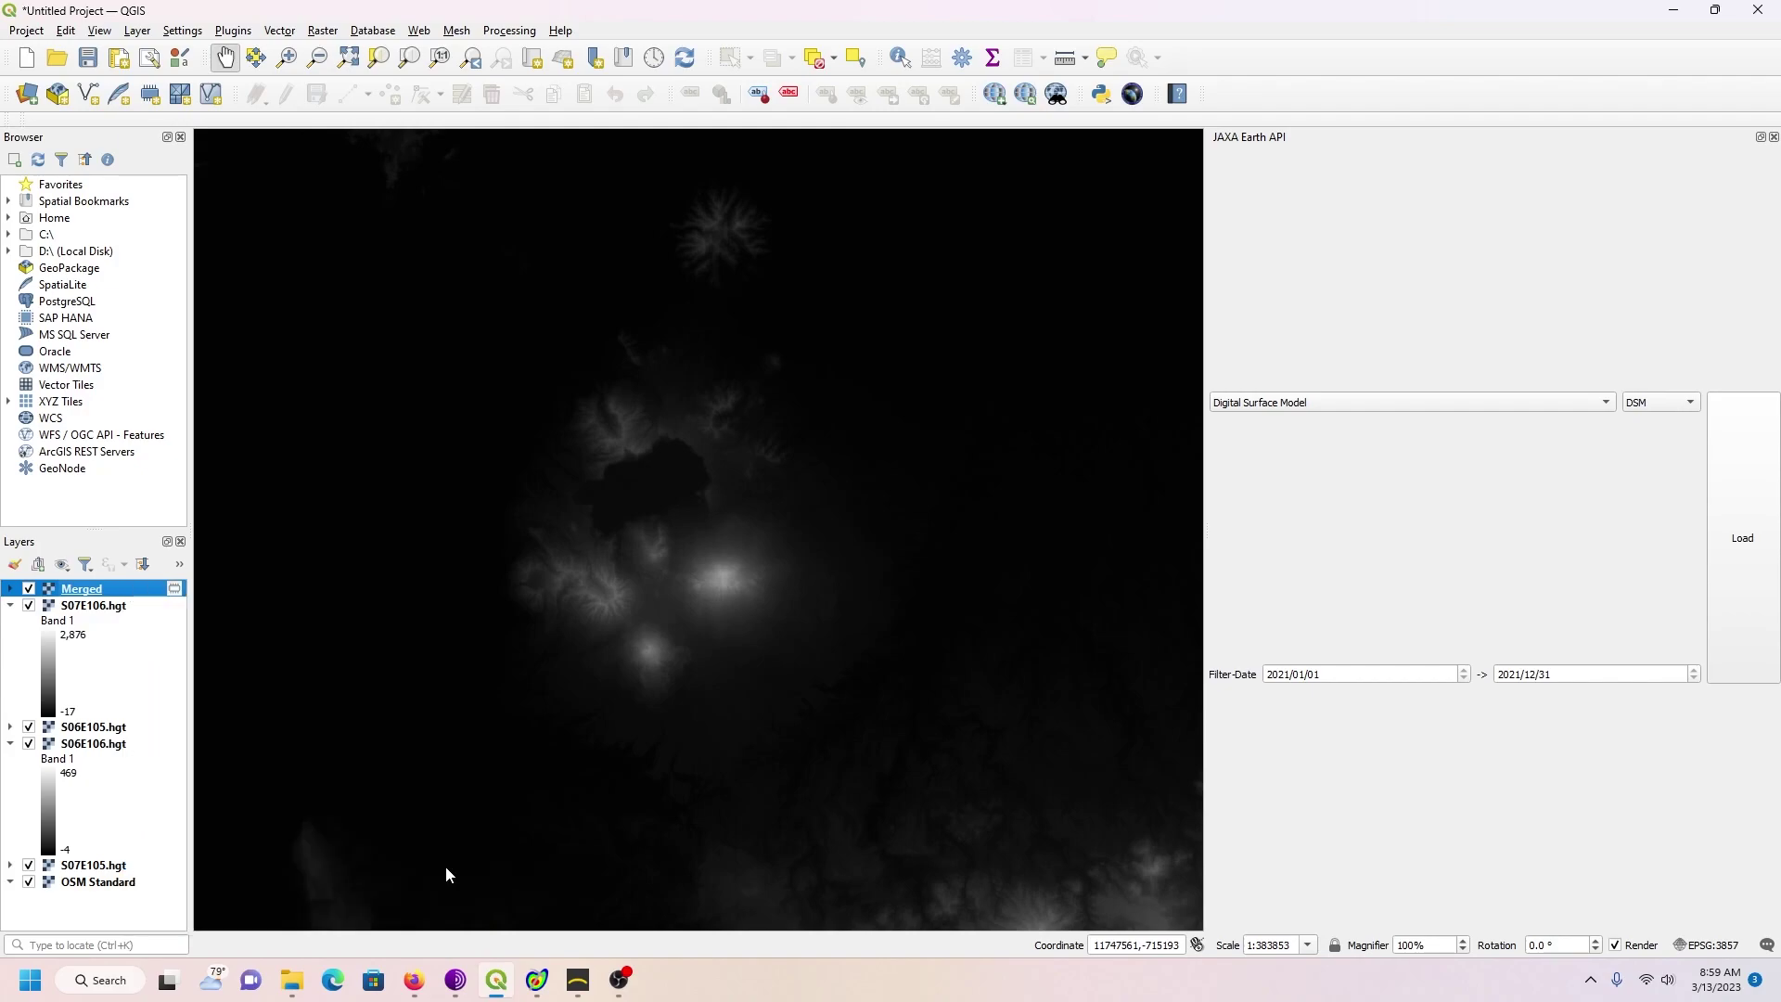
pyautogui.click(1030, 239)
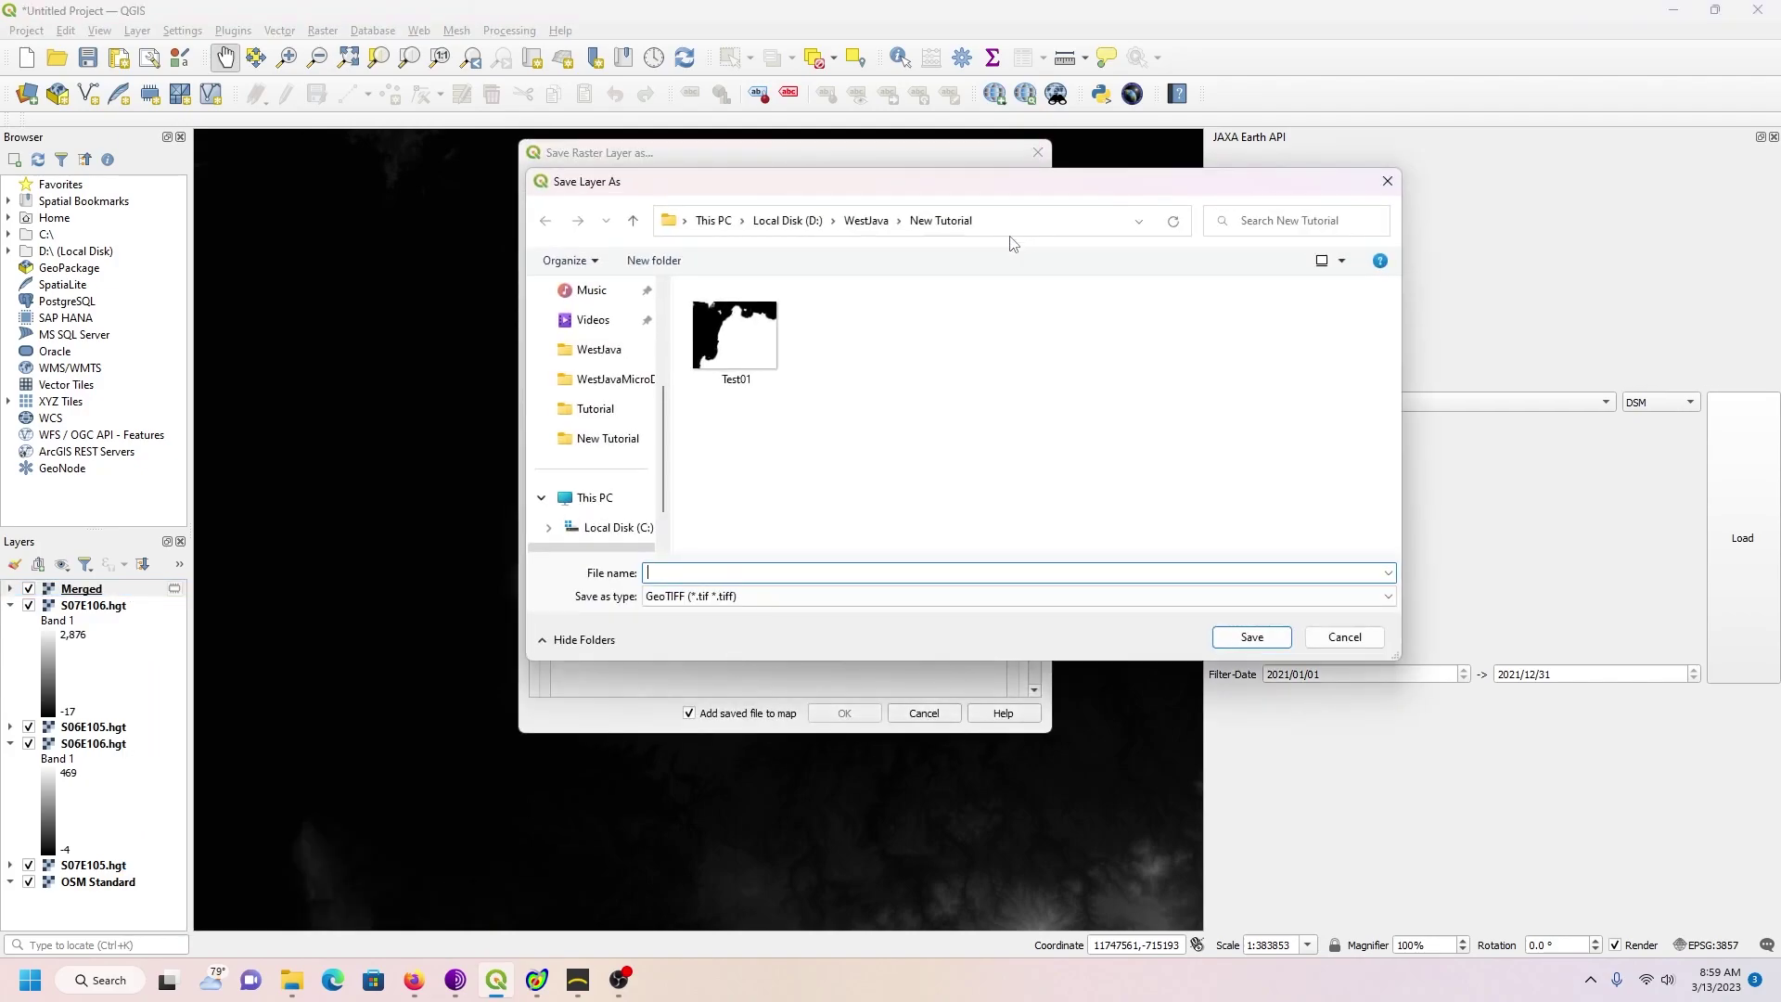
pyautogui.write('Test')
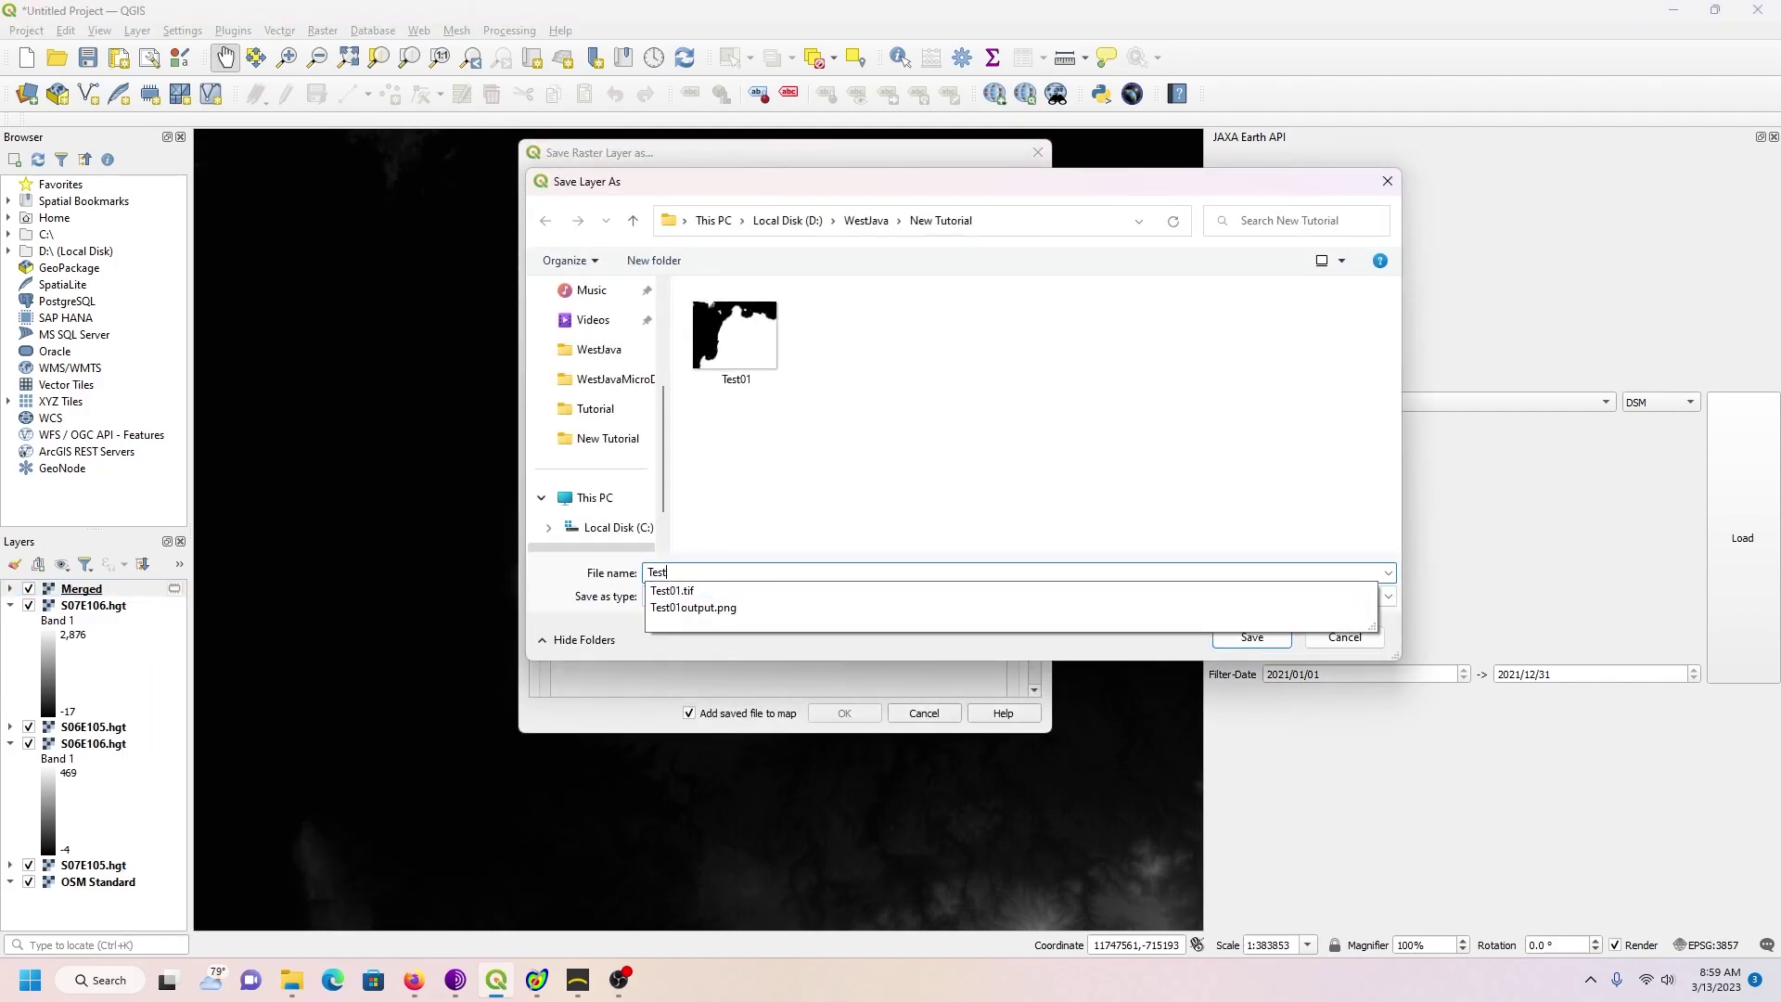
pyautogui.write('02')
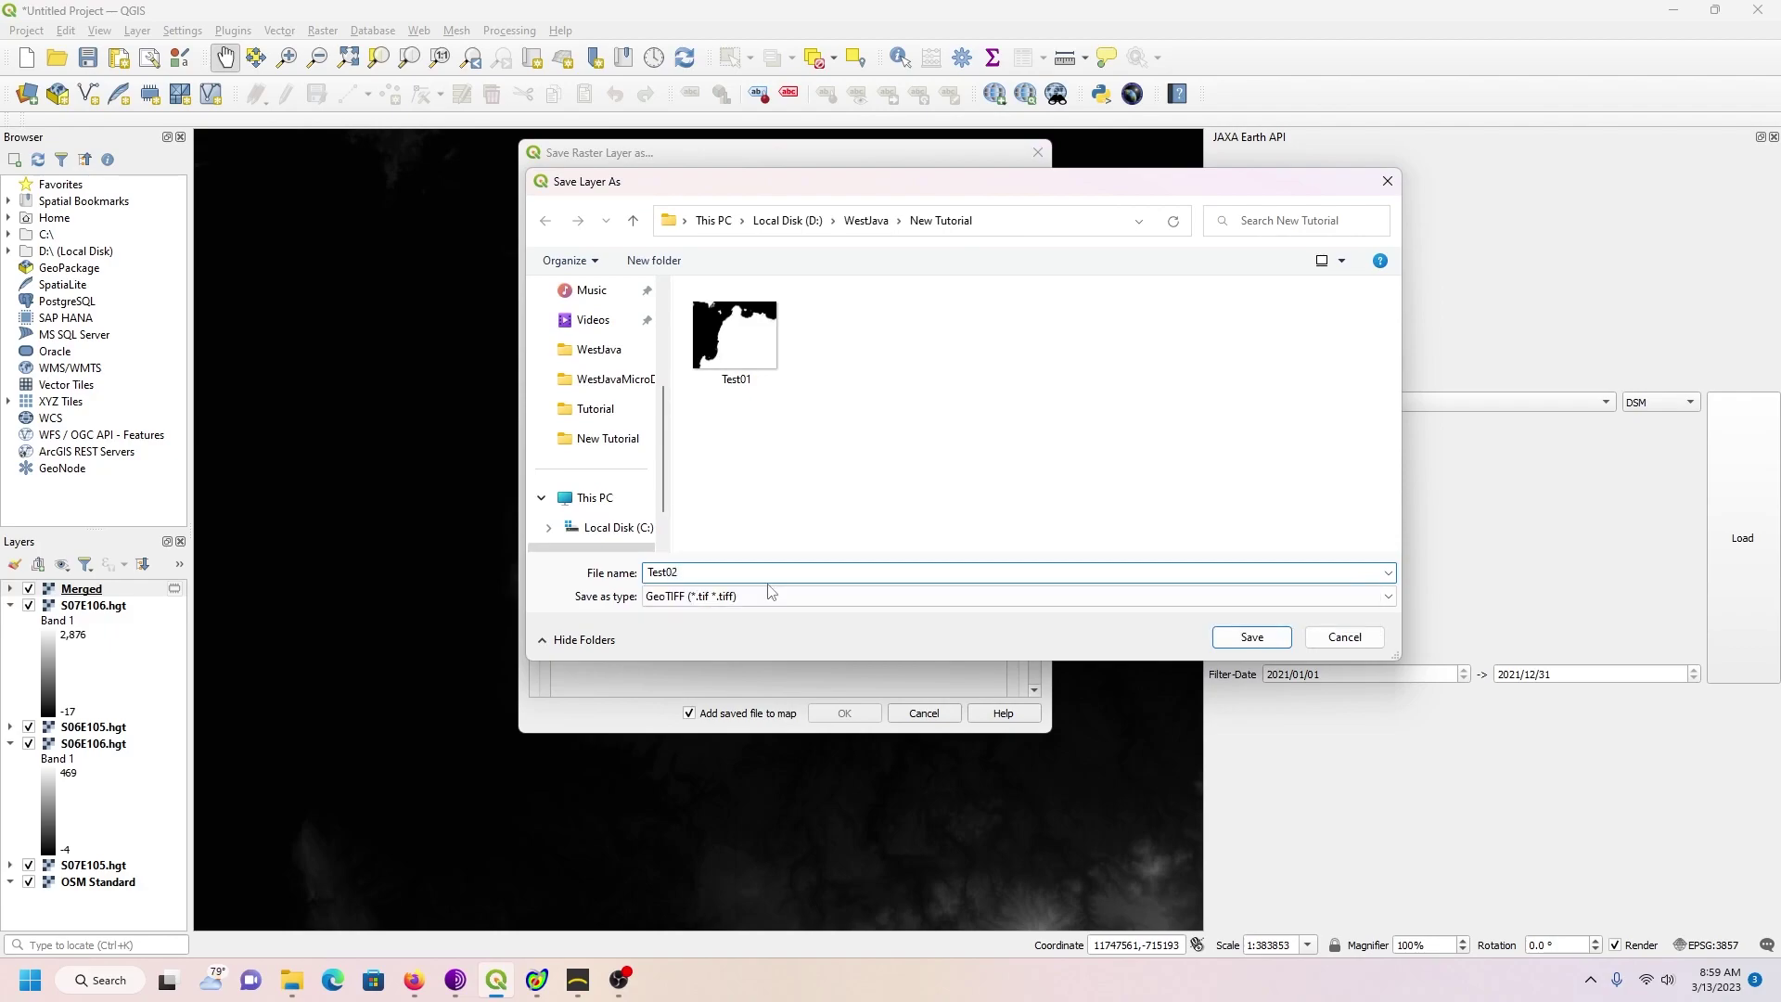
pyautogui.click(1245, 638)
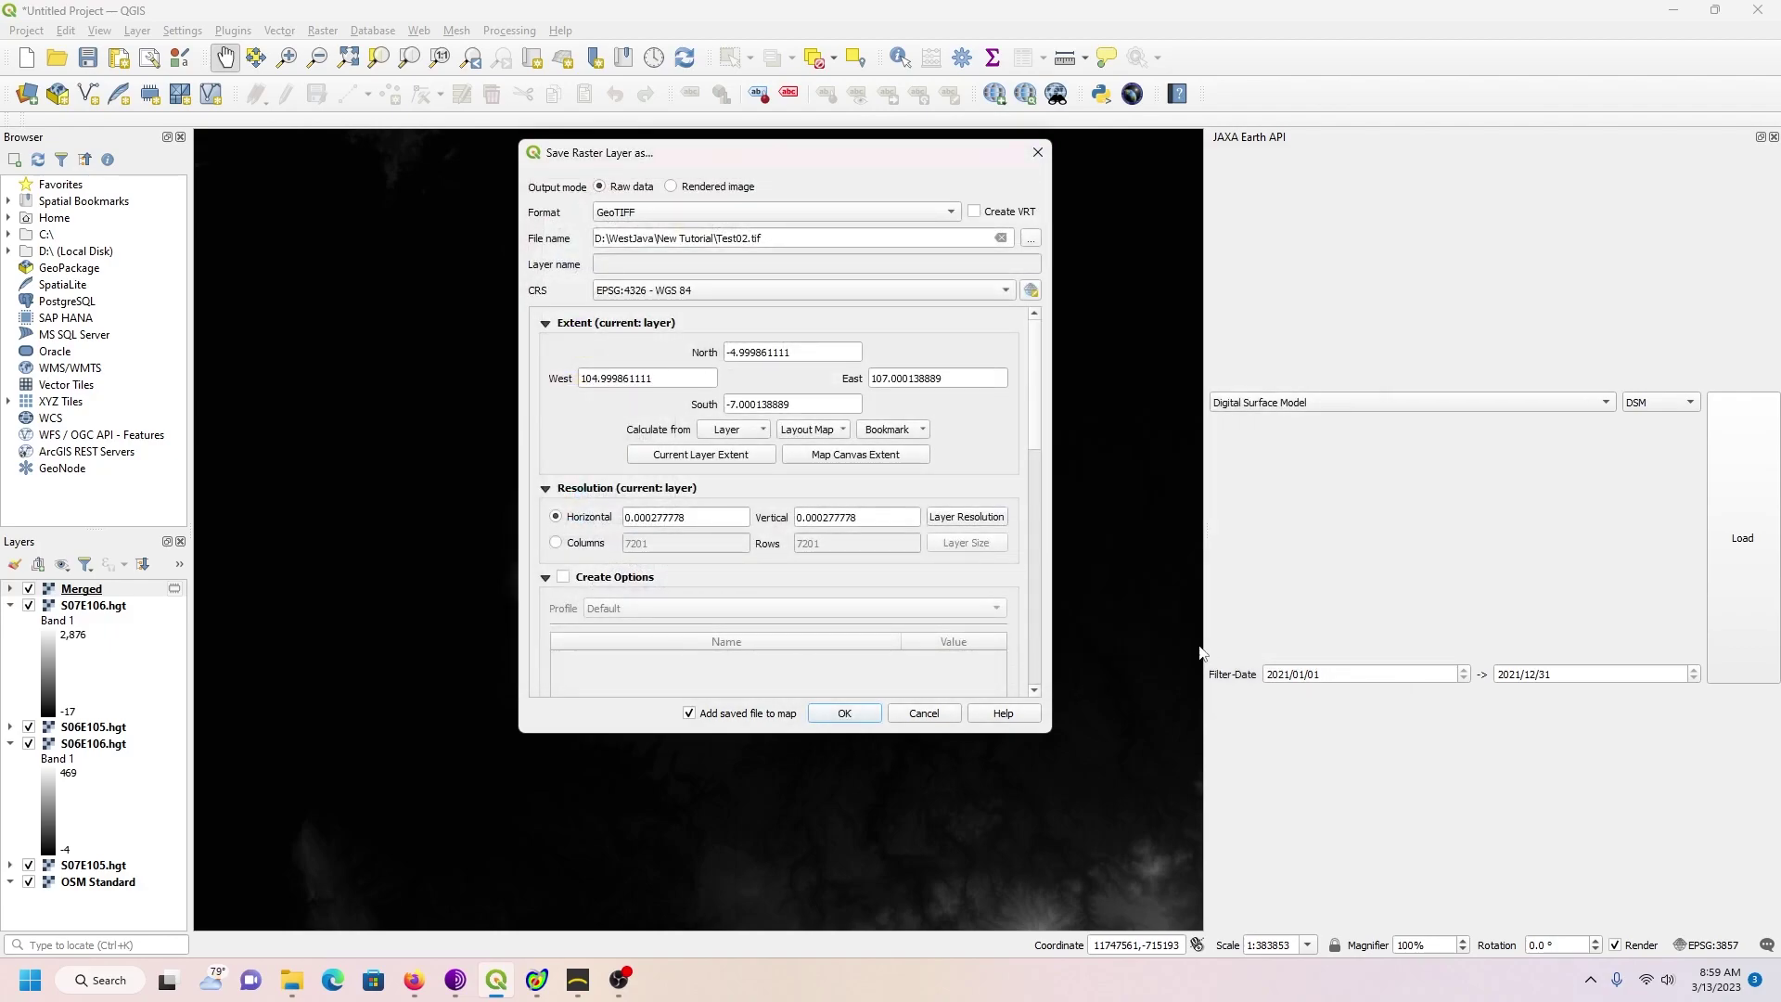
pyautogui.click(688, 716)
pyautogui.click(842, 714)
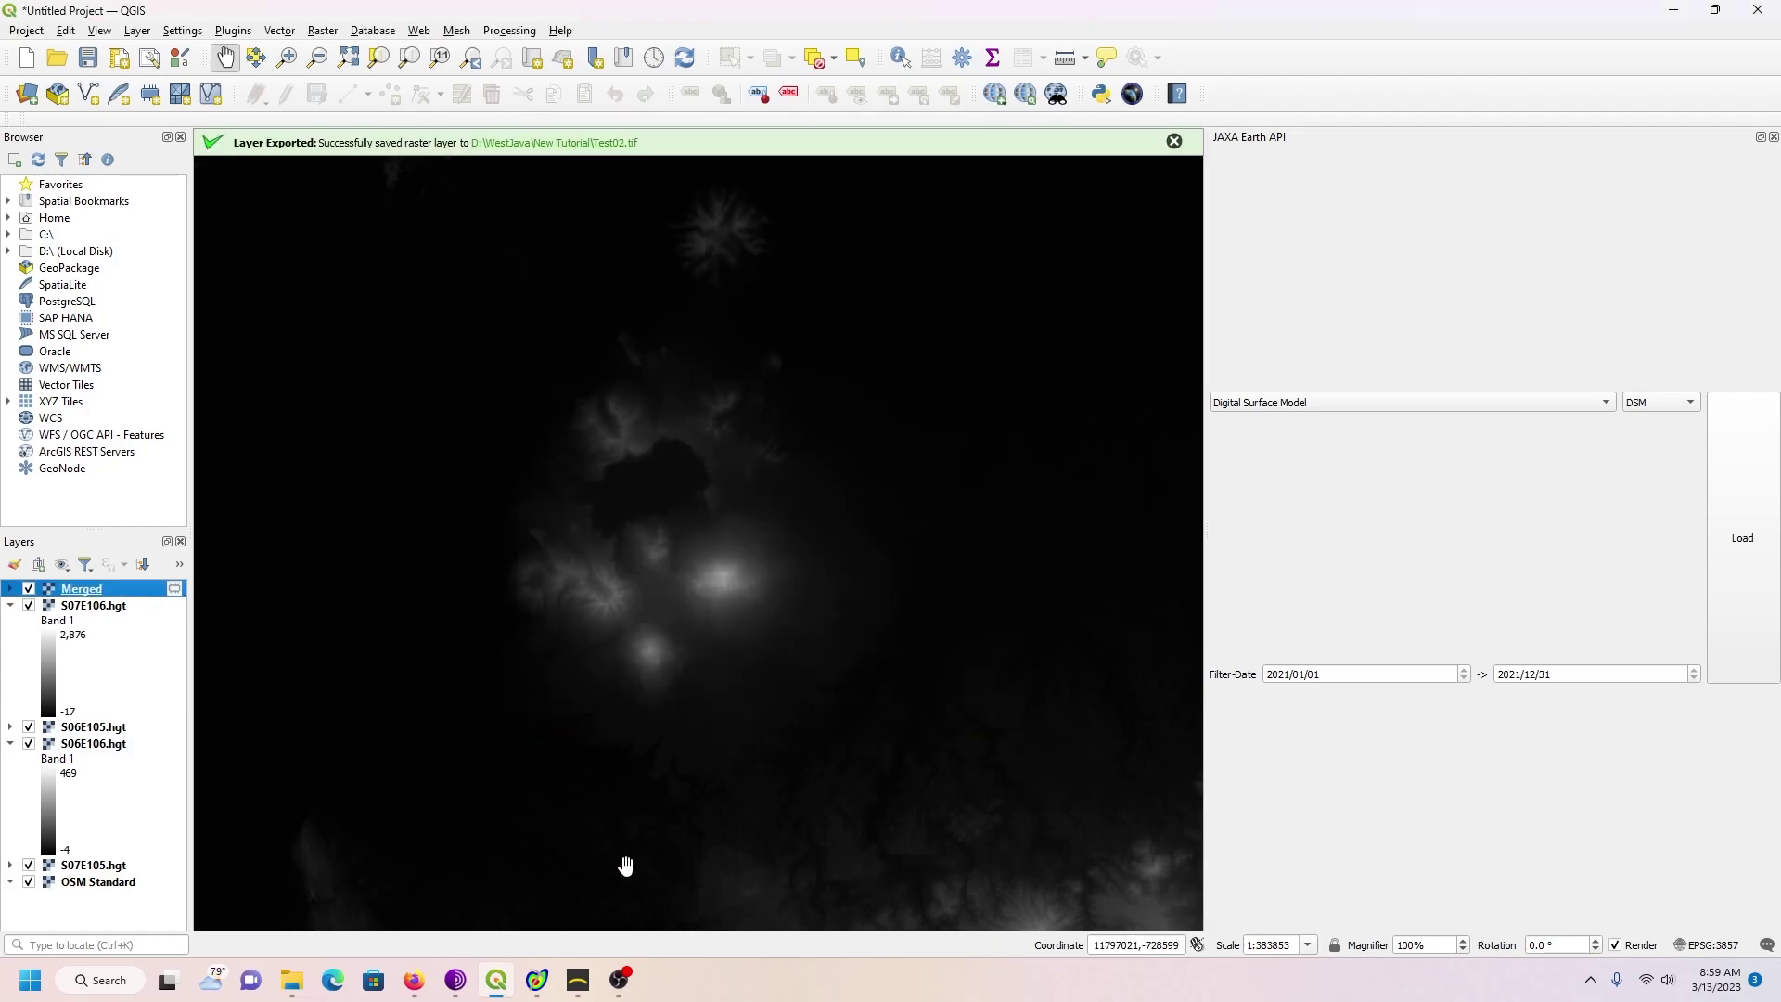
# Step: In MicroDEM, close the Test01 view and open the Test02 elevation grid as a shaded-relief map
pyautogui.click(538, 981)
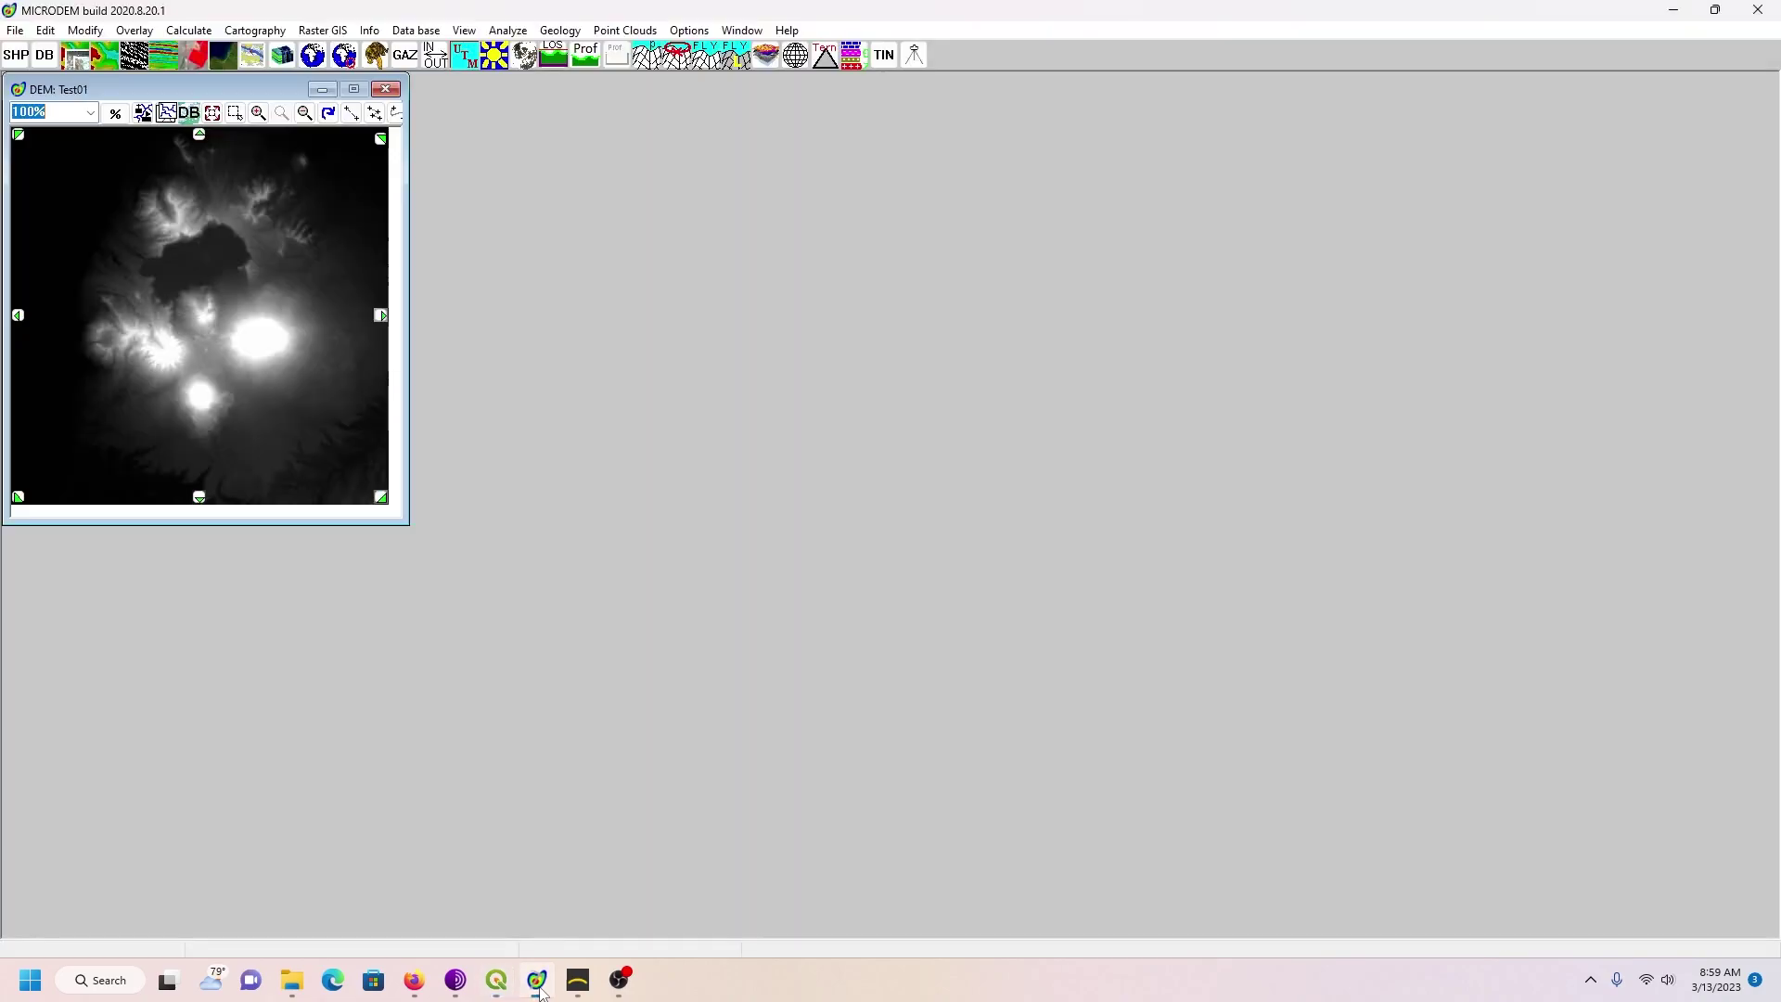
pyautogui.click(384, 89)
pyautogui.click(13, 33)
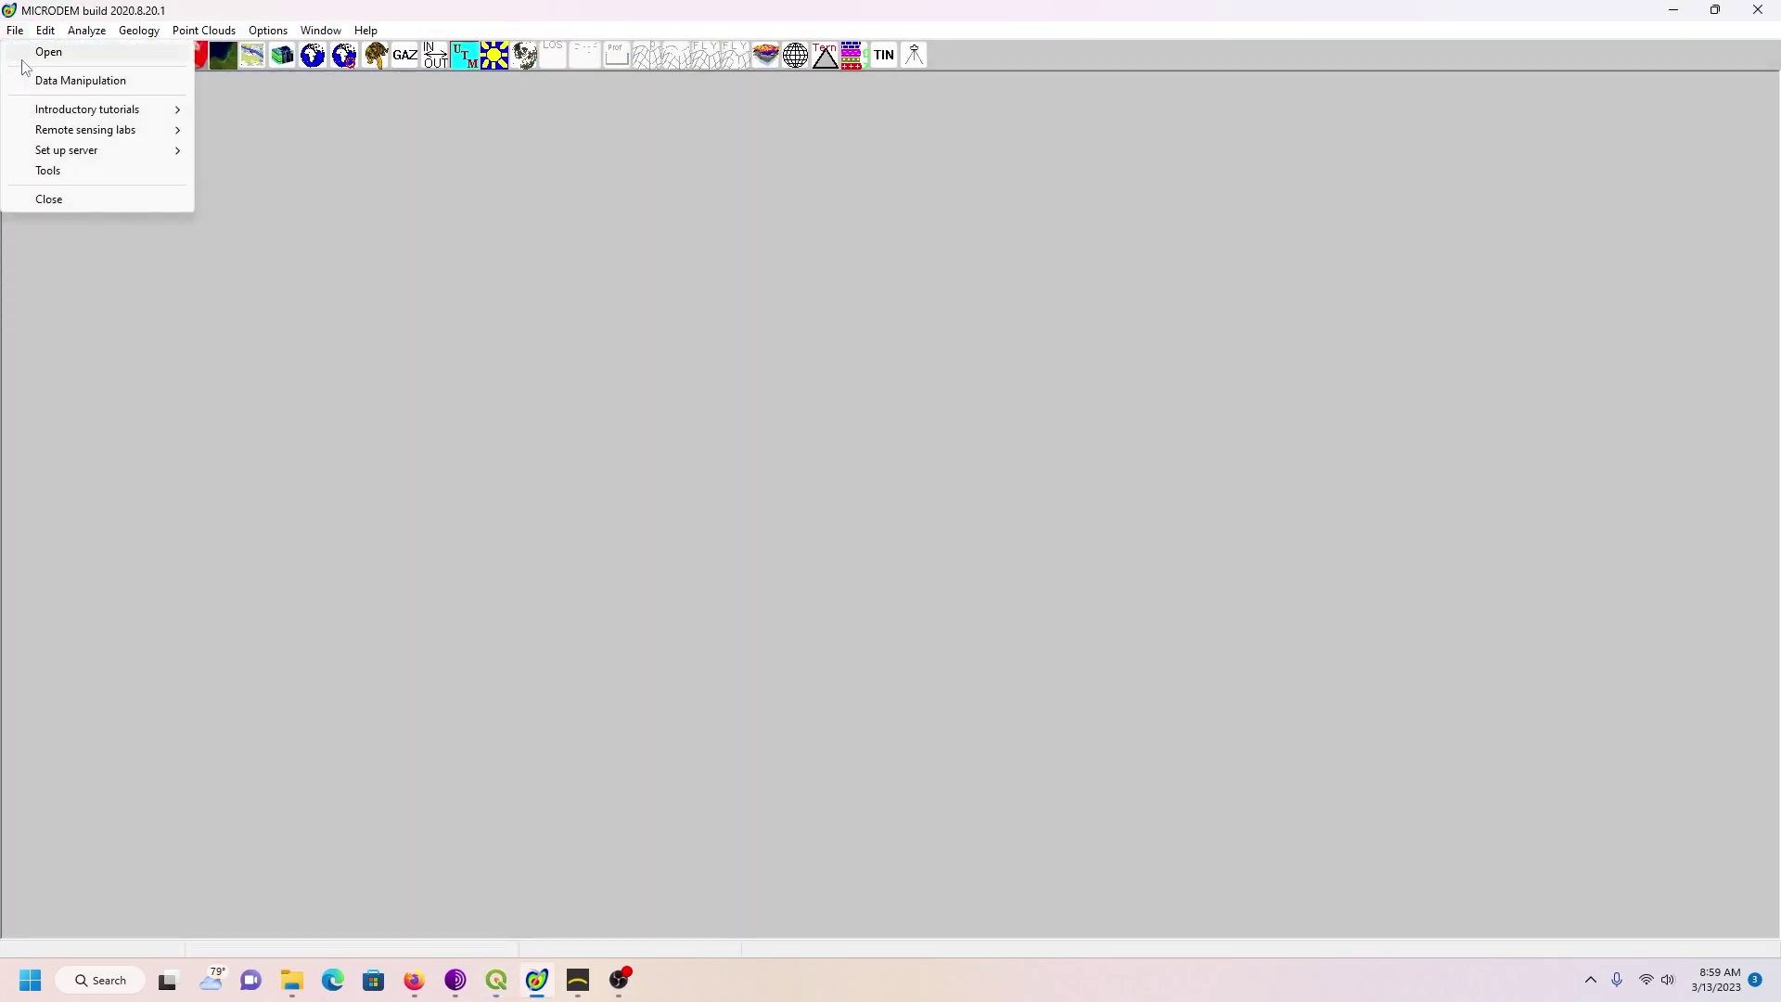
pyautogui.click(26, 54)
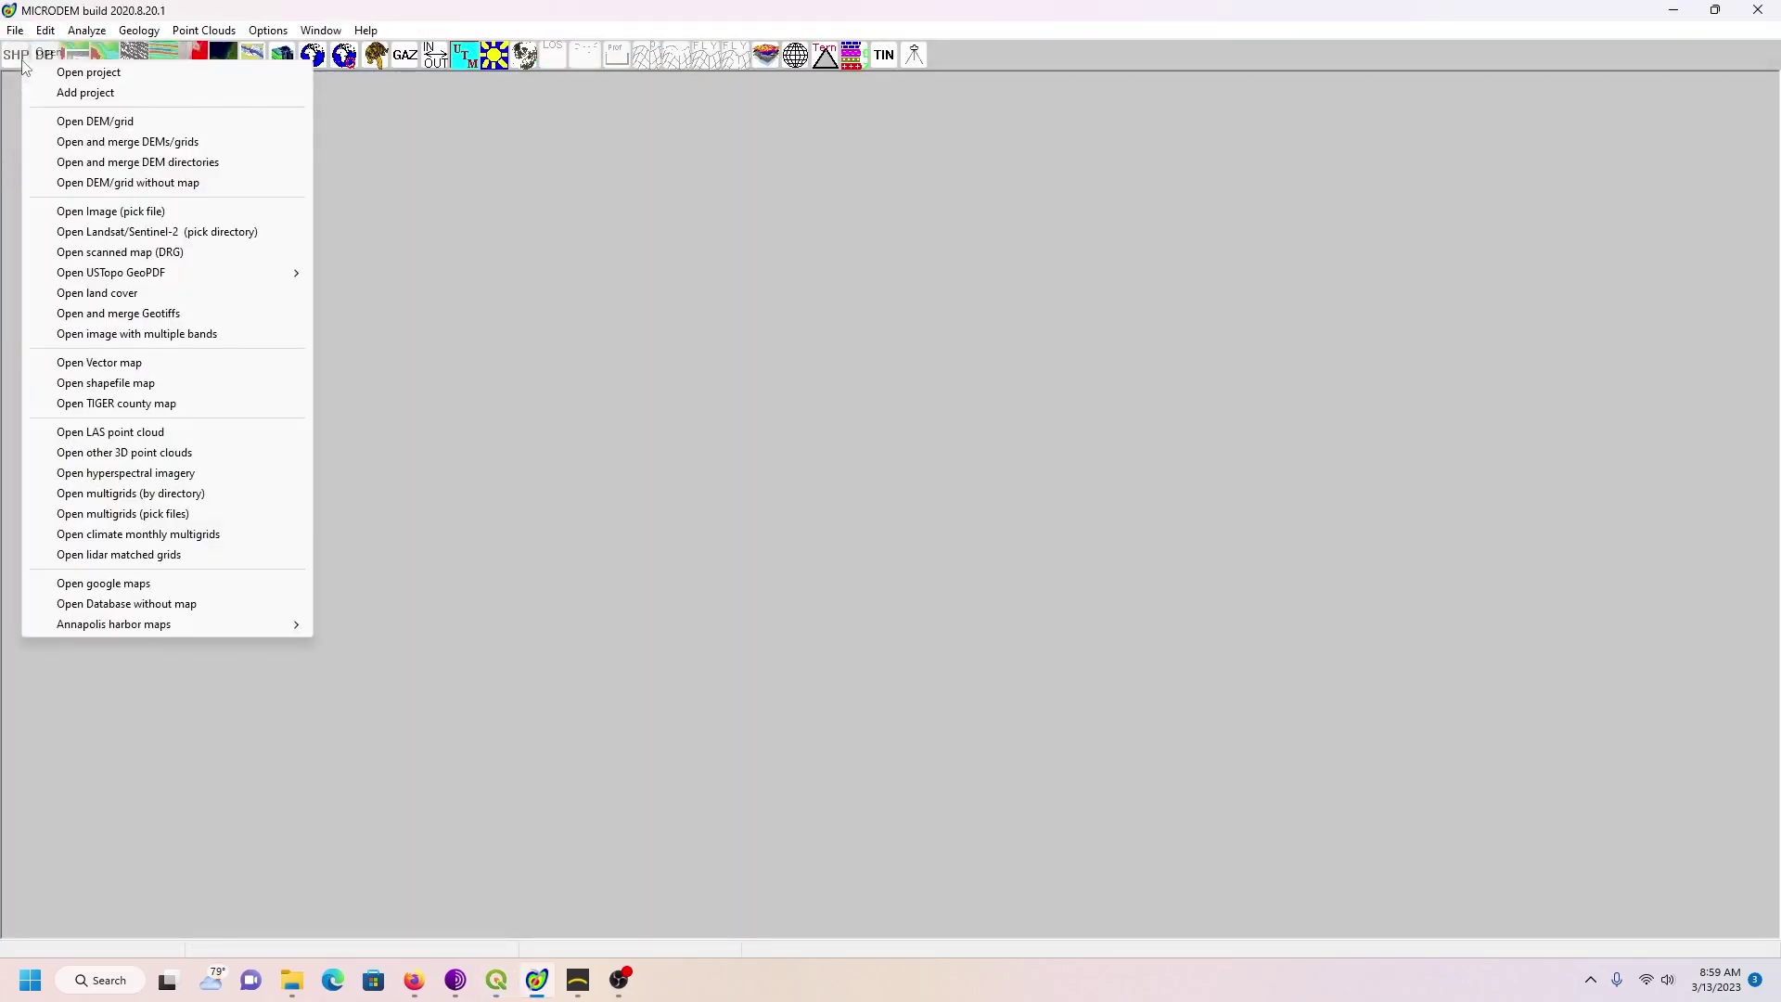
pyautogui.click(86, 122)
pyautogui.click(967, 393)
pyautogui.click(1369, 674)
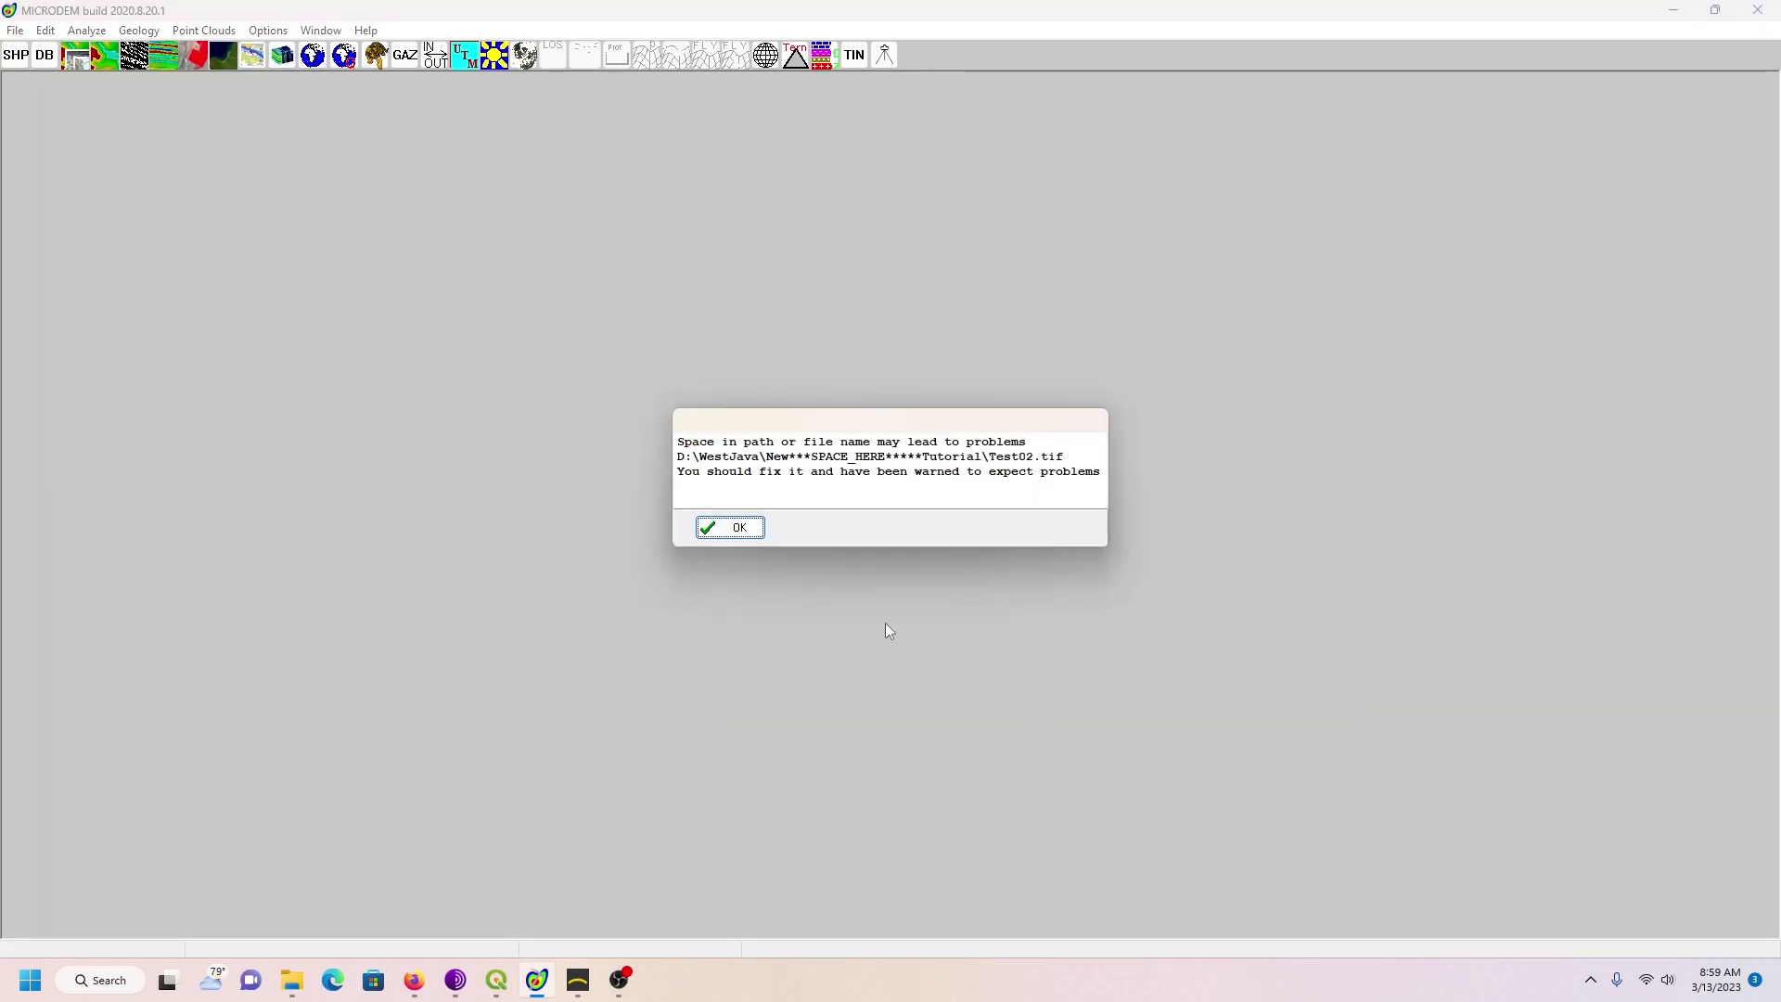
pyautogui.click(730, 529)
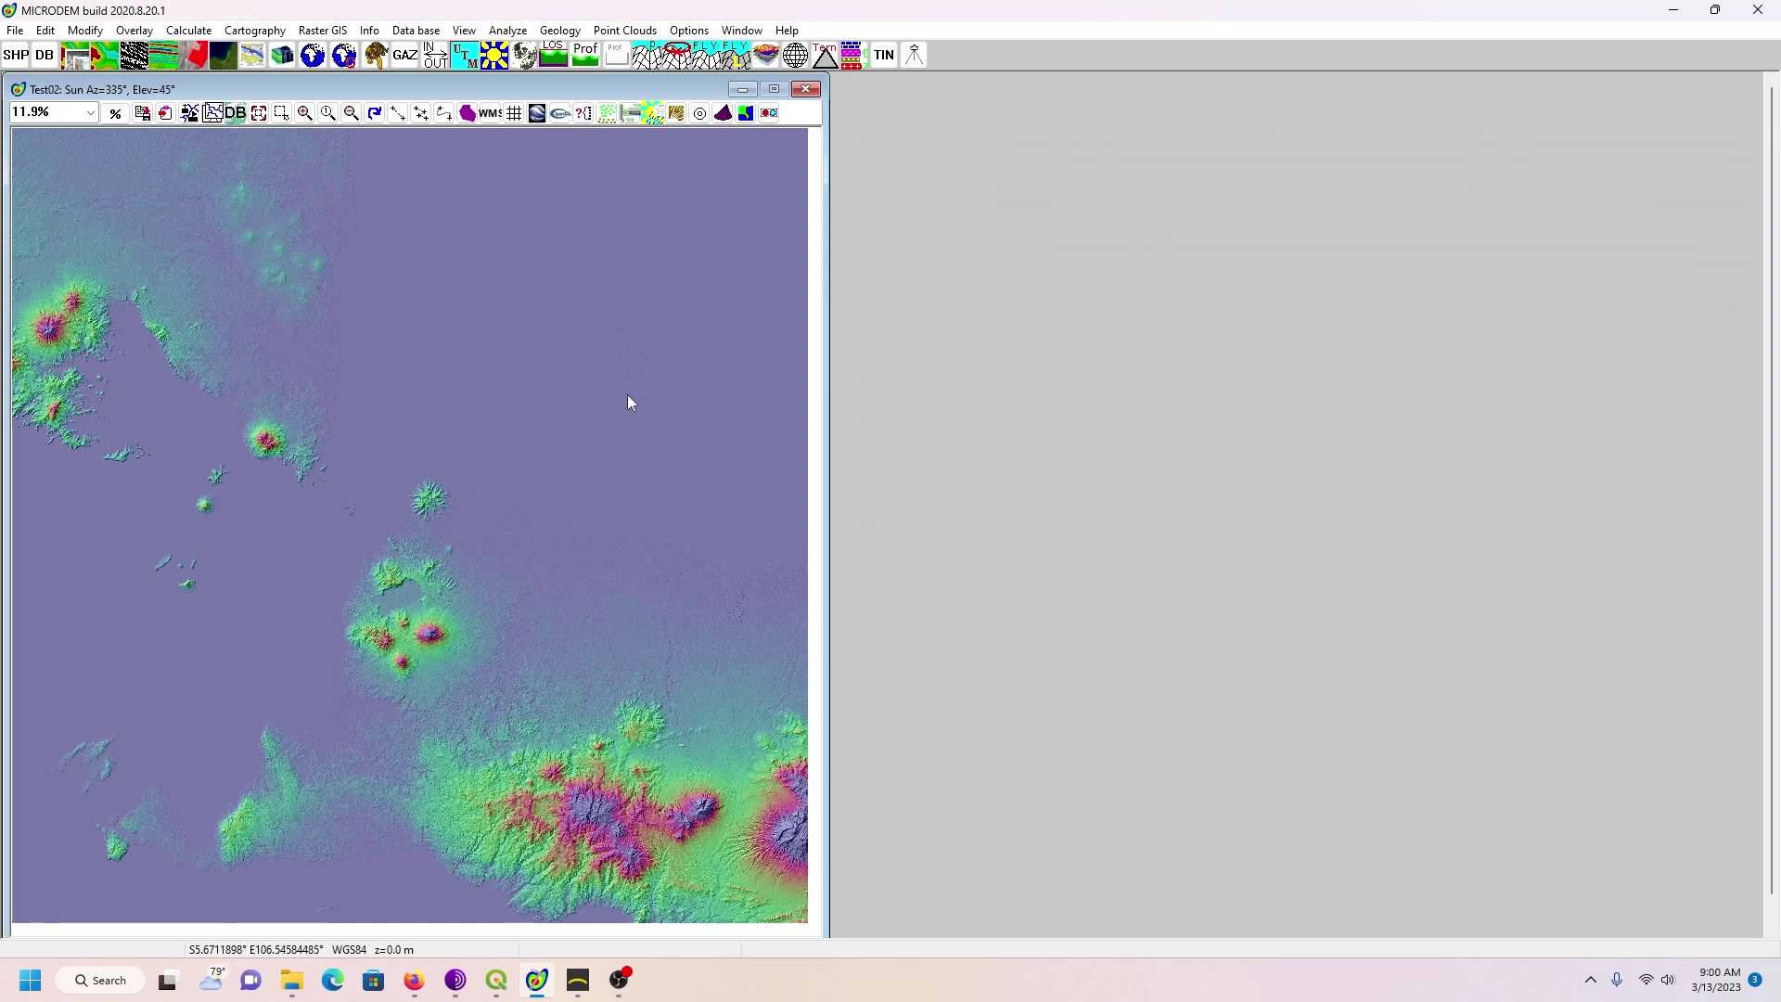
pyautogui.click(514, 113)
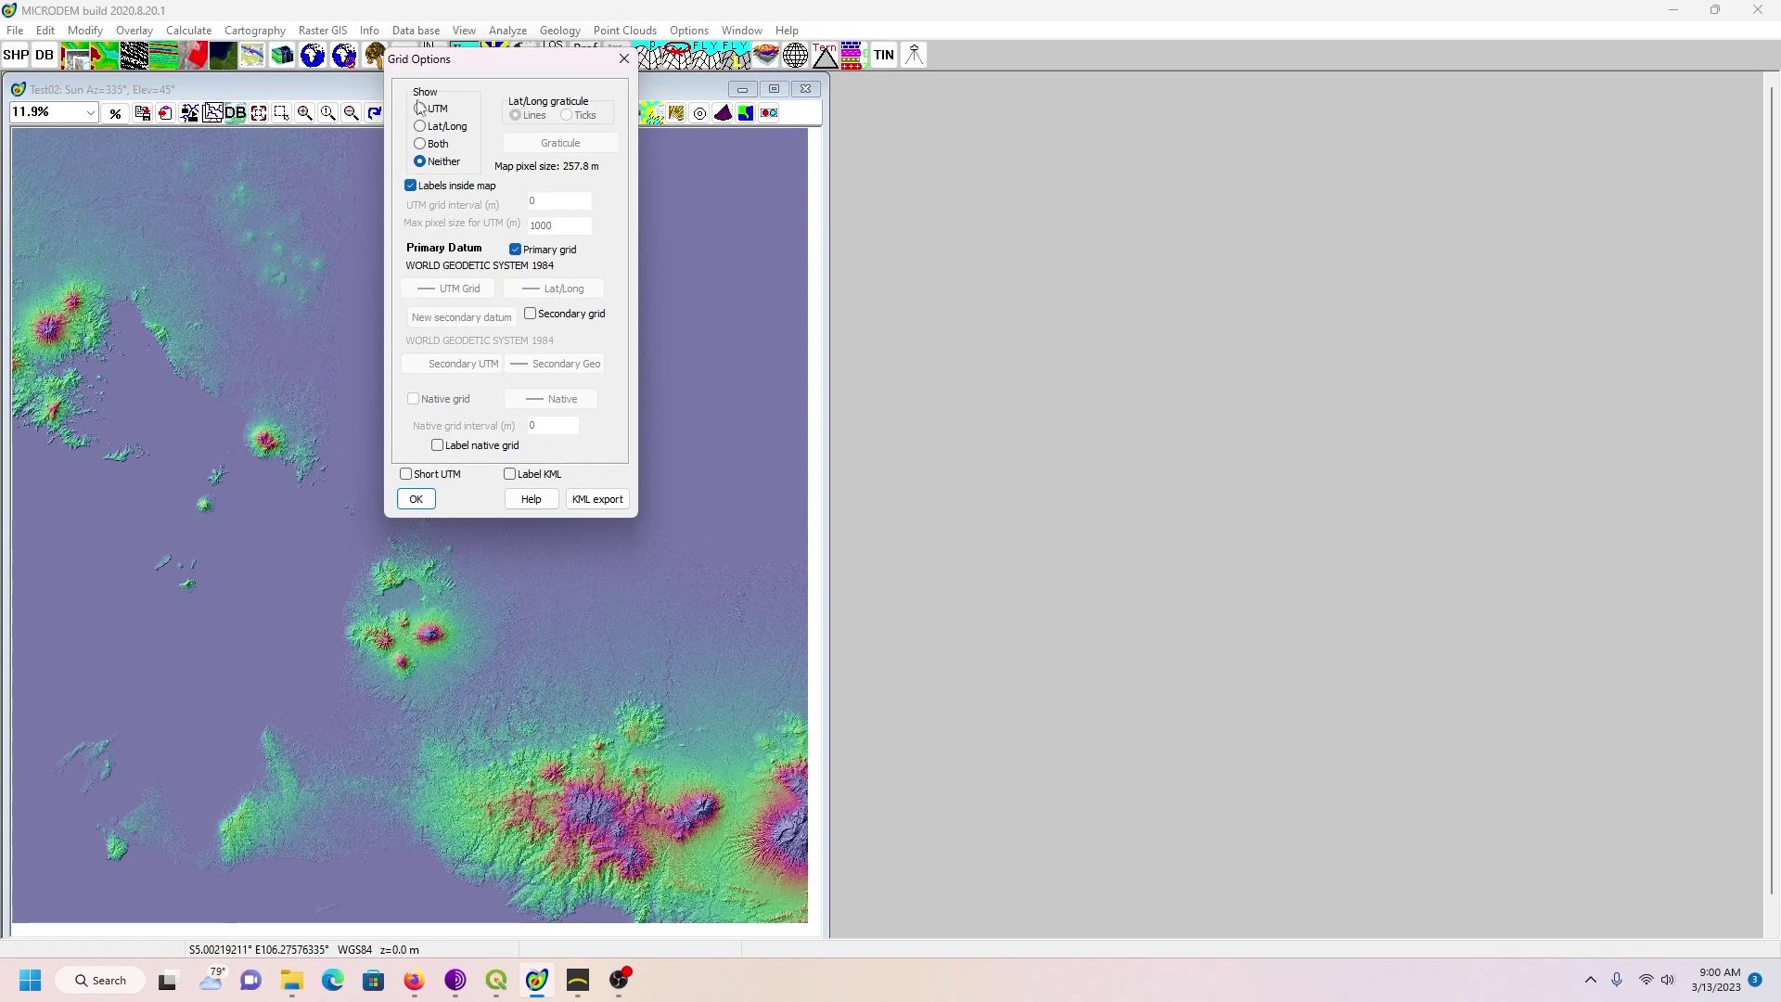
pyautogui.click(415, 499)
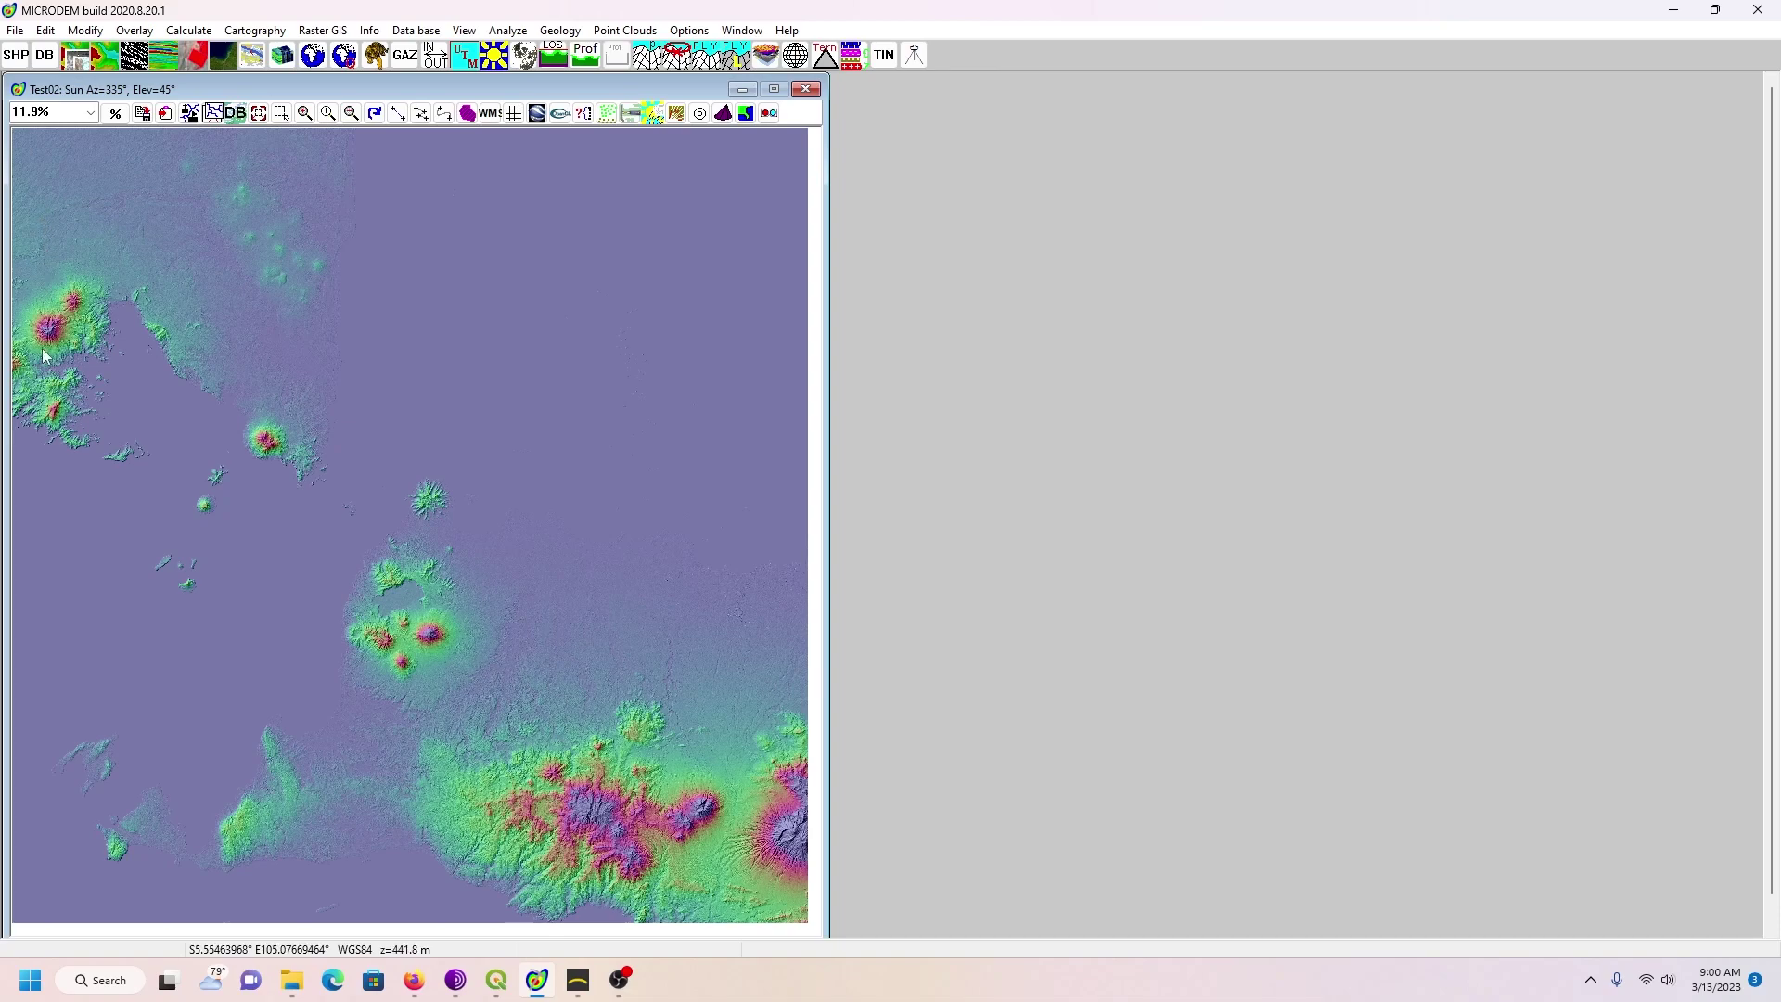
pyautogui.rightClick(547, 302)
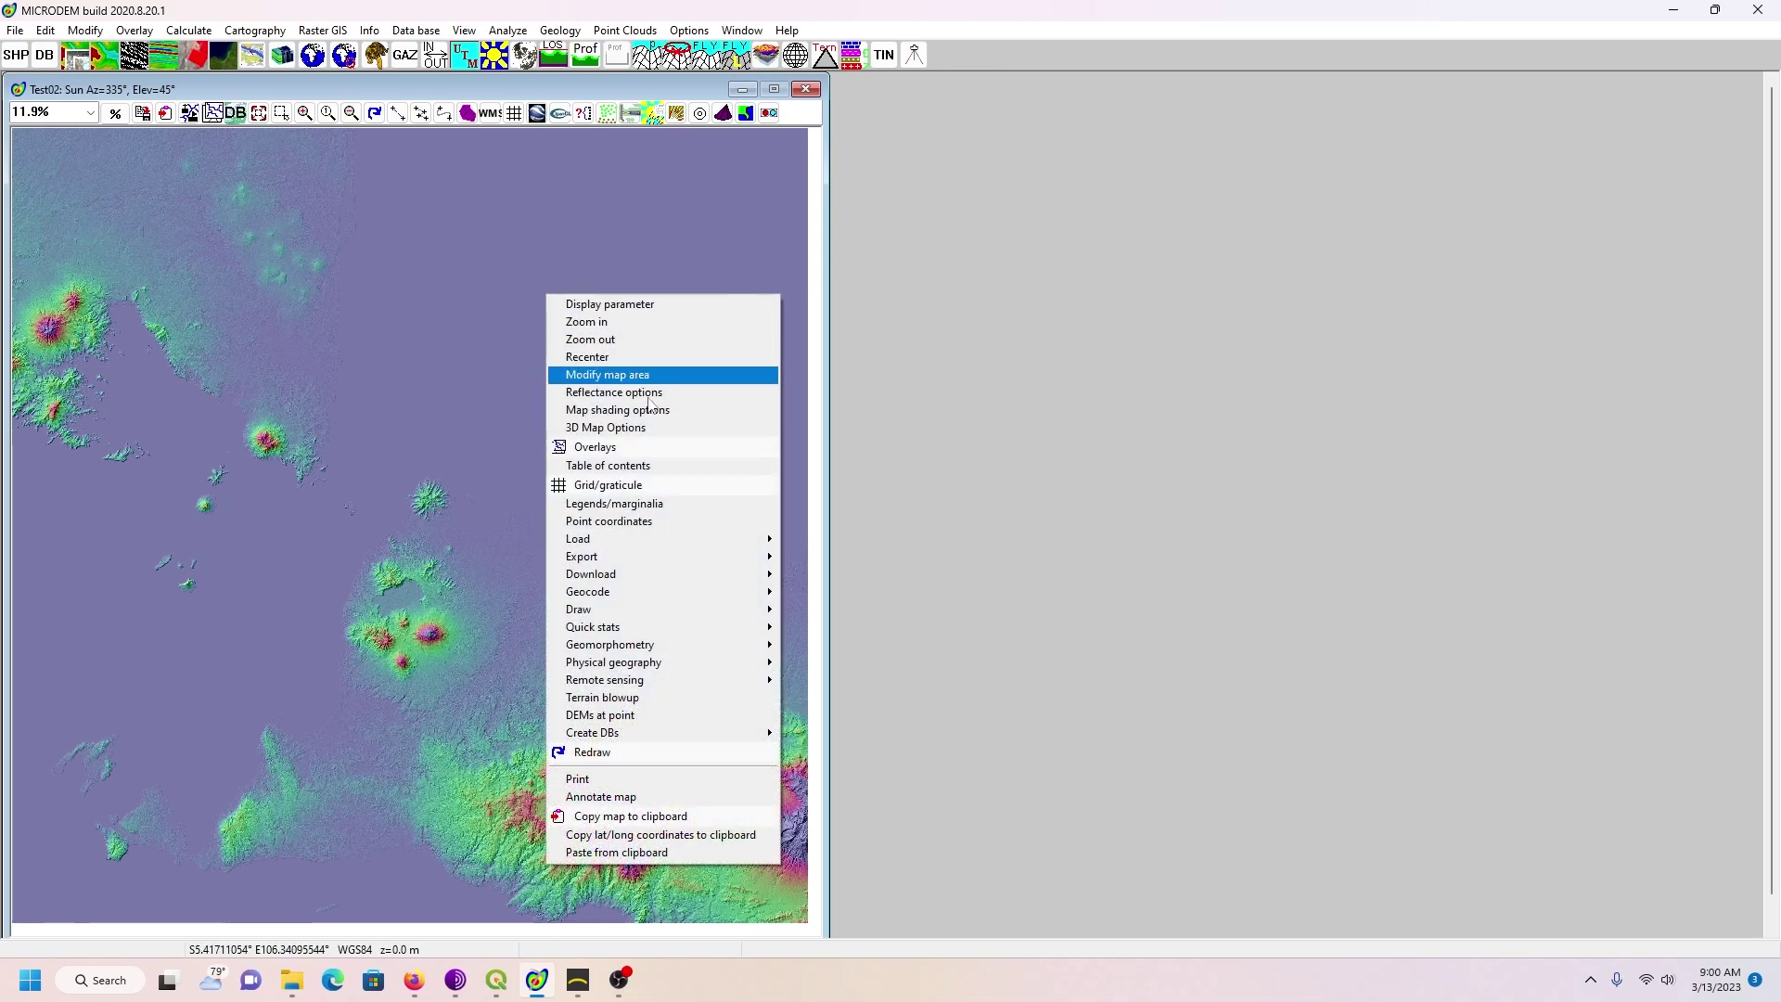
pyautogui.click(643, 510)
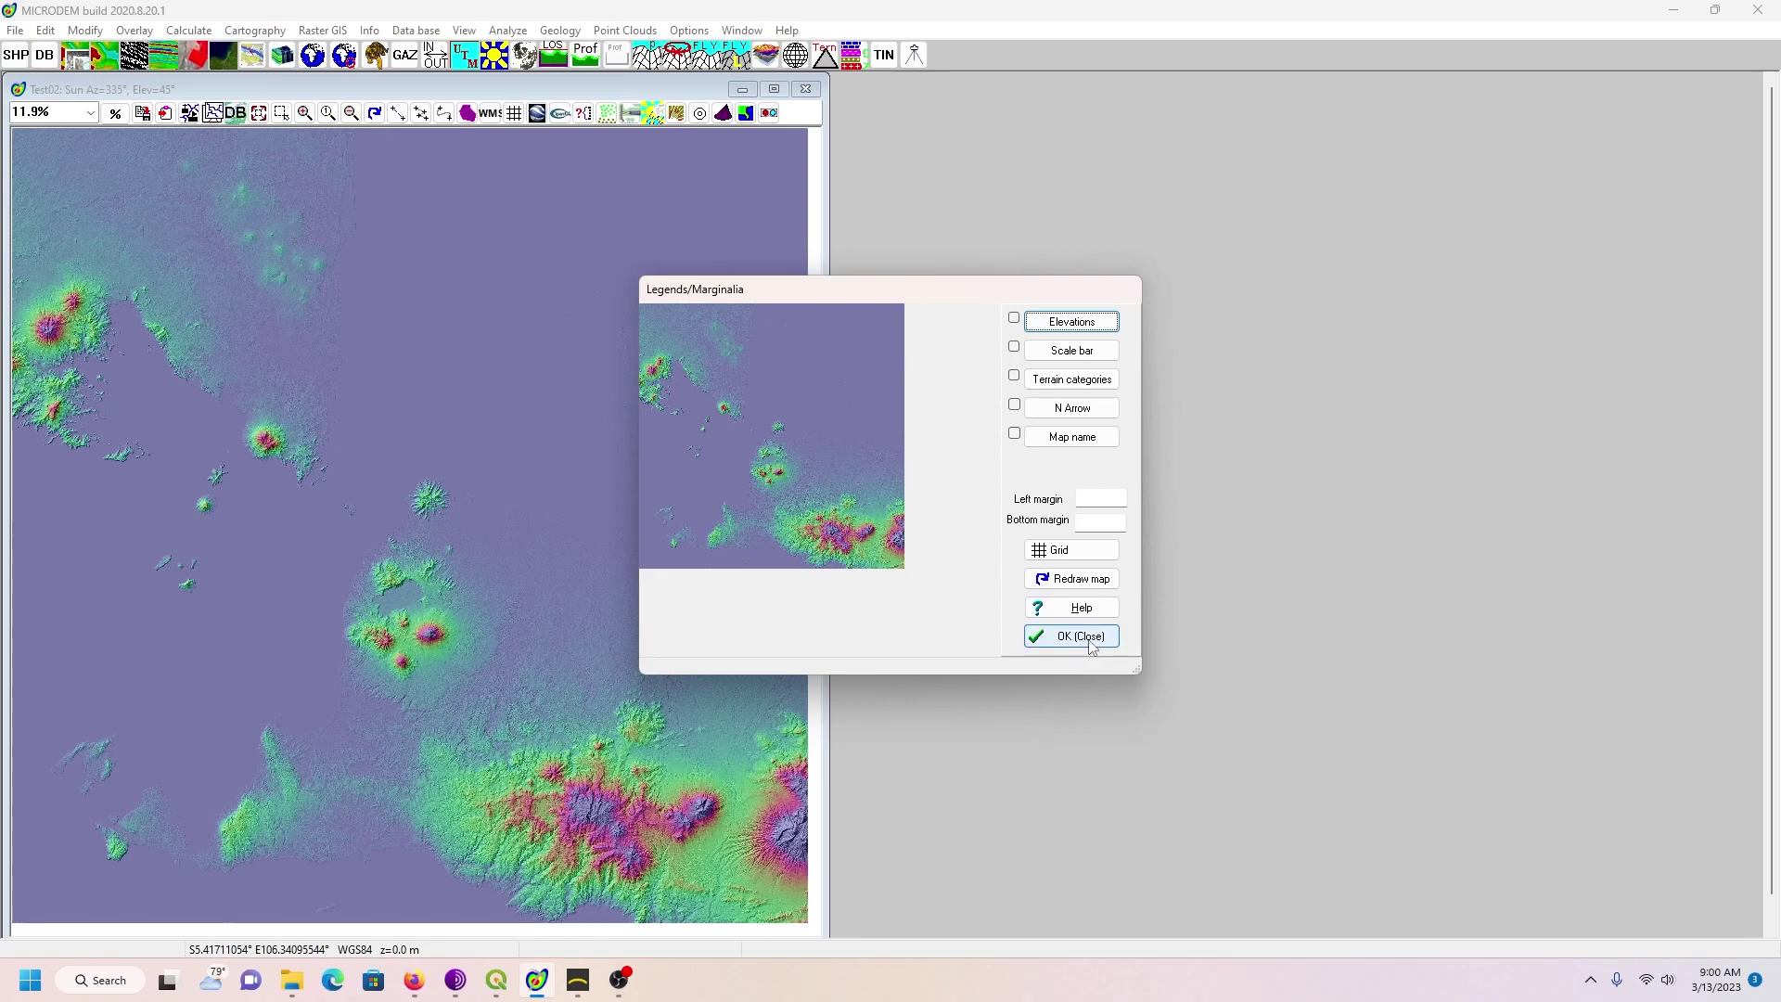
pyautogui.click(1096, 642)
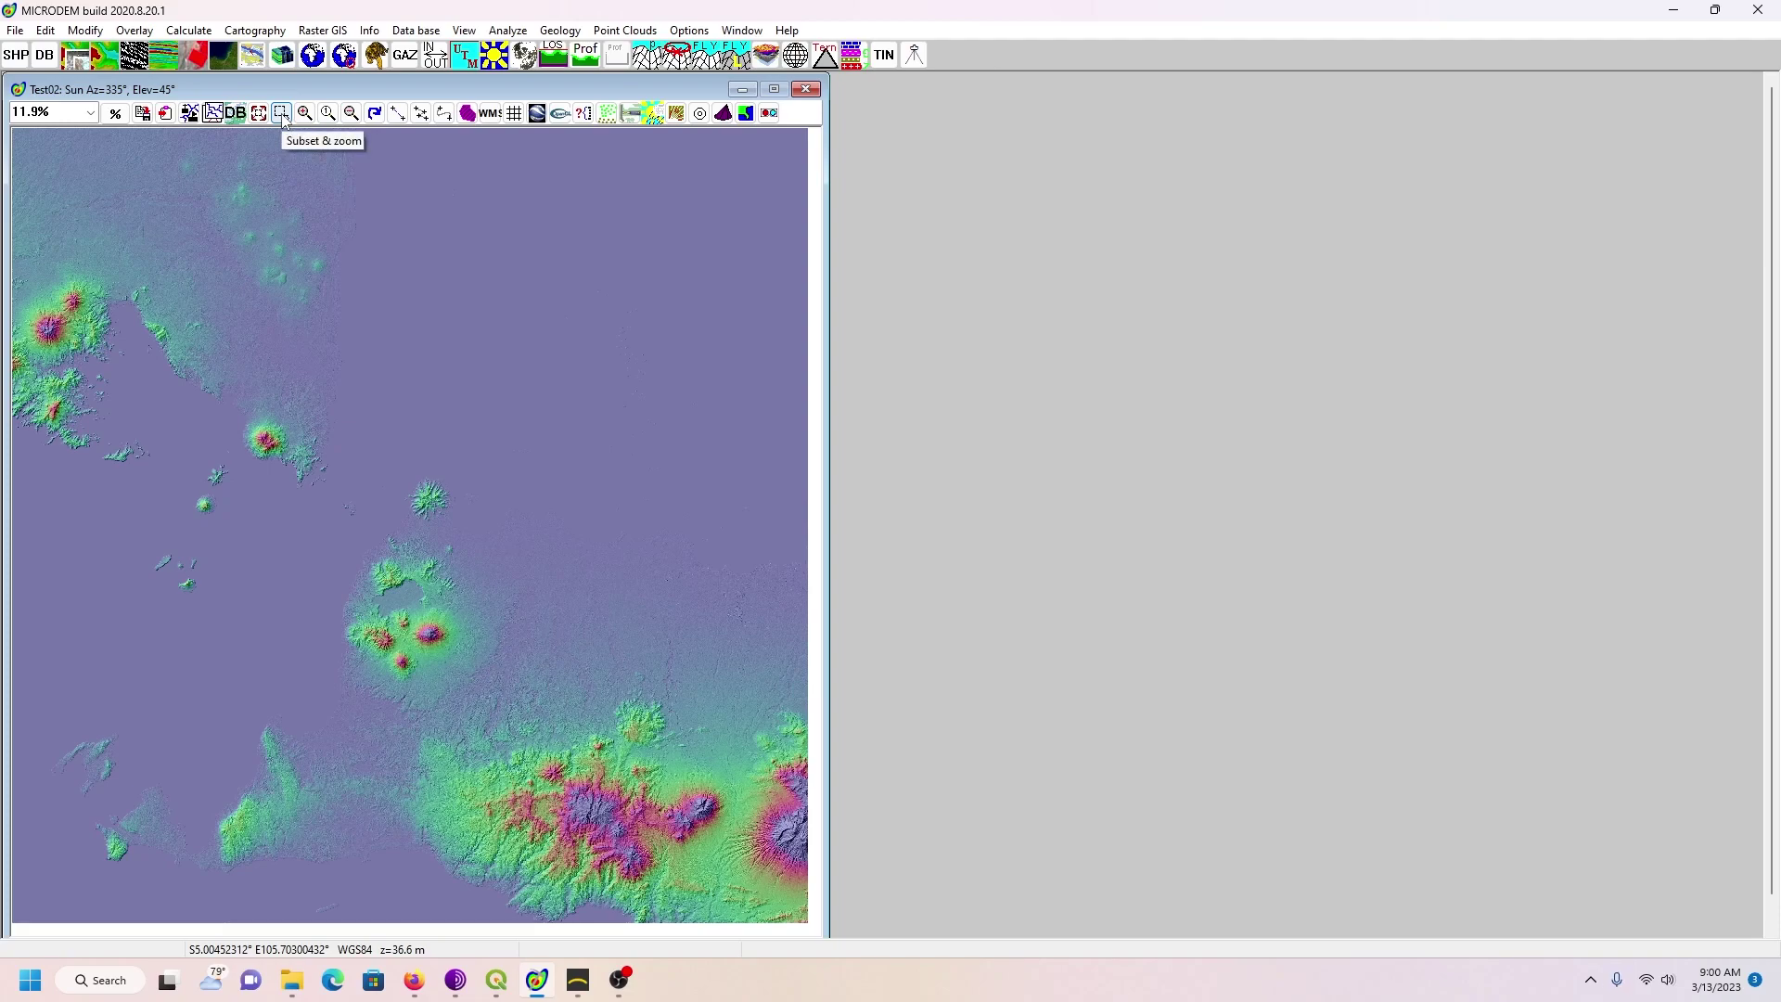
# Step: Subset and zoom the Test02 map to the volcano cluster around the lake
pyautogui.click(282, 114)
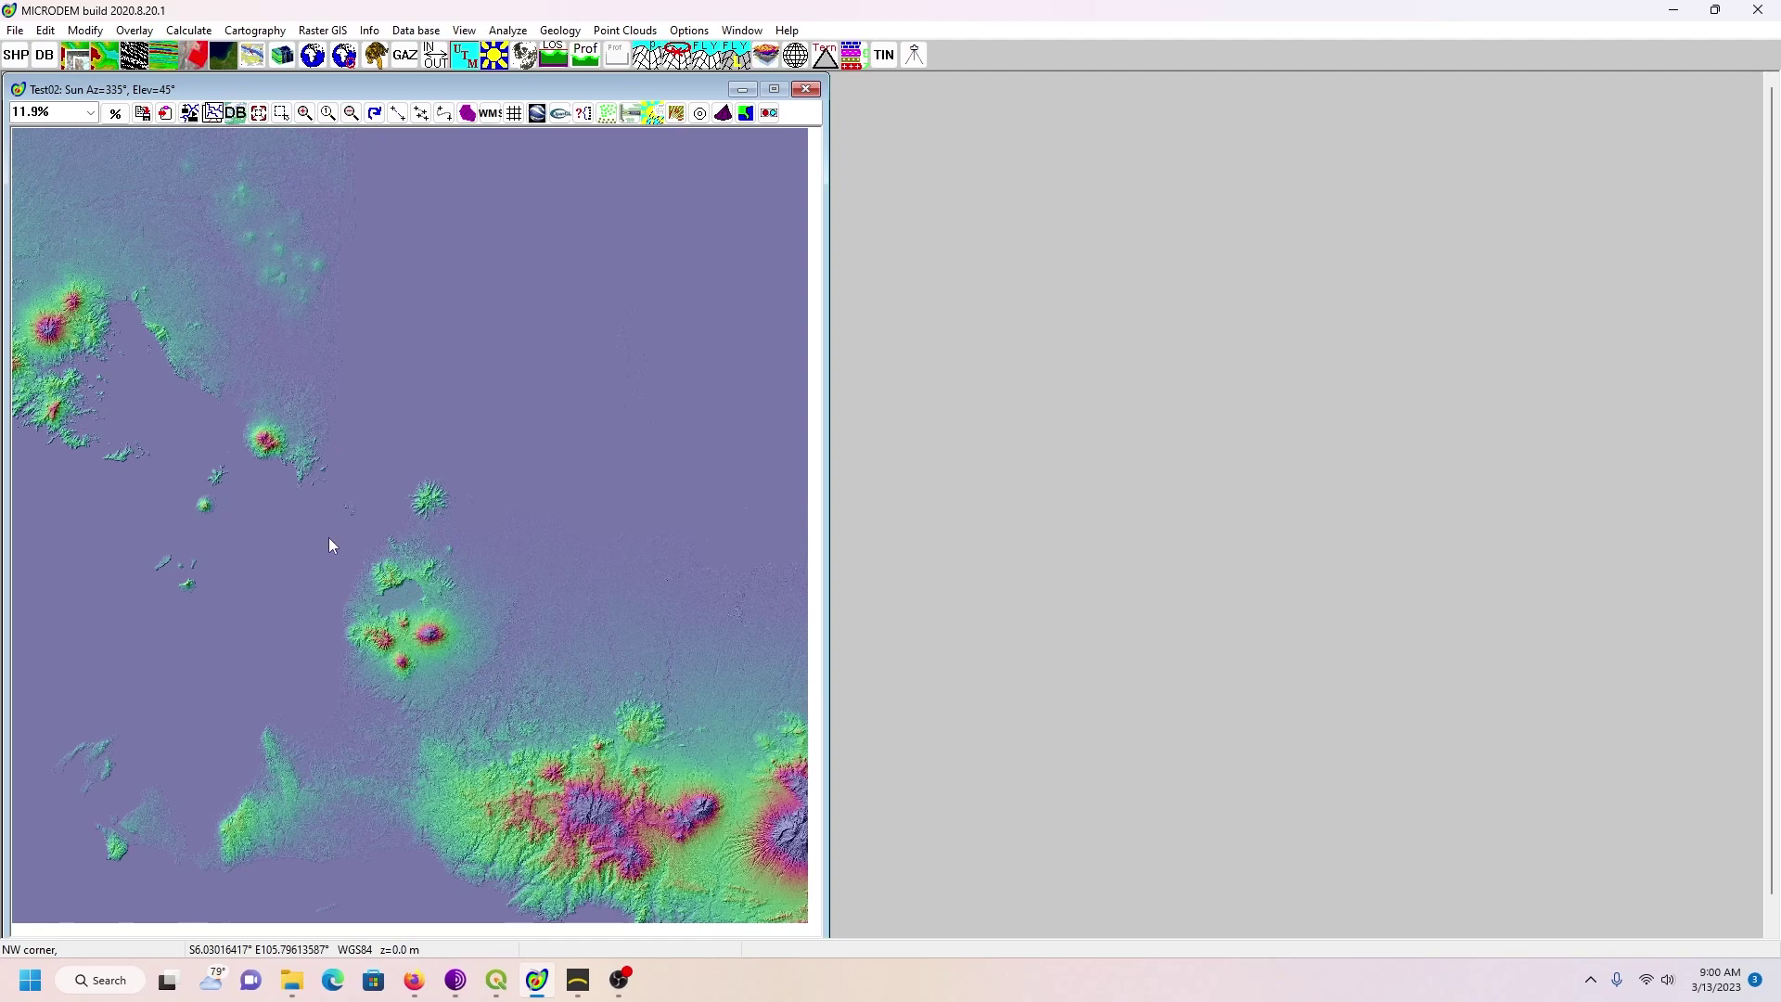
pyautogui.moveTo(323, 531)
pyautogui.mouseDown()
pyautogui.moveTo(425, 651)
pyautogui.moveTo(578, 675)
pyautogui.moveTo(490, 729)
pyautogui.moveTo(502, 710)
pyautogui.mouseUp()
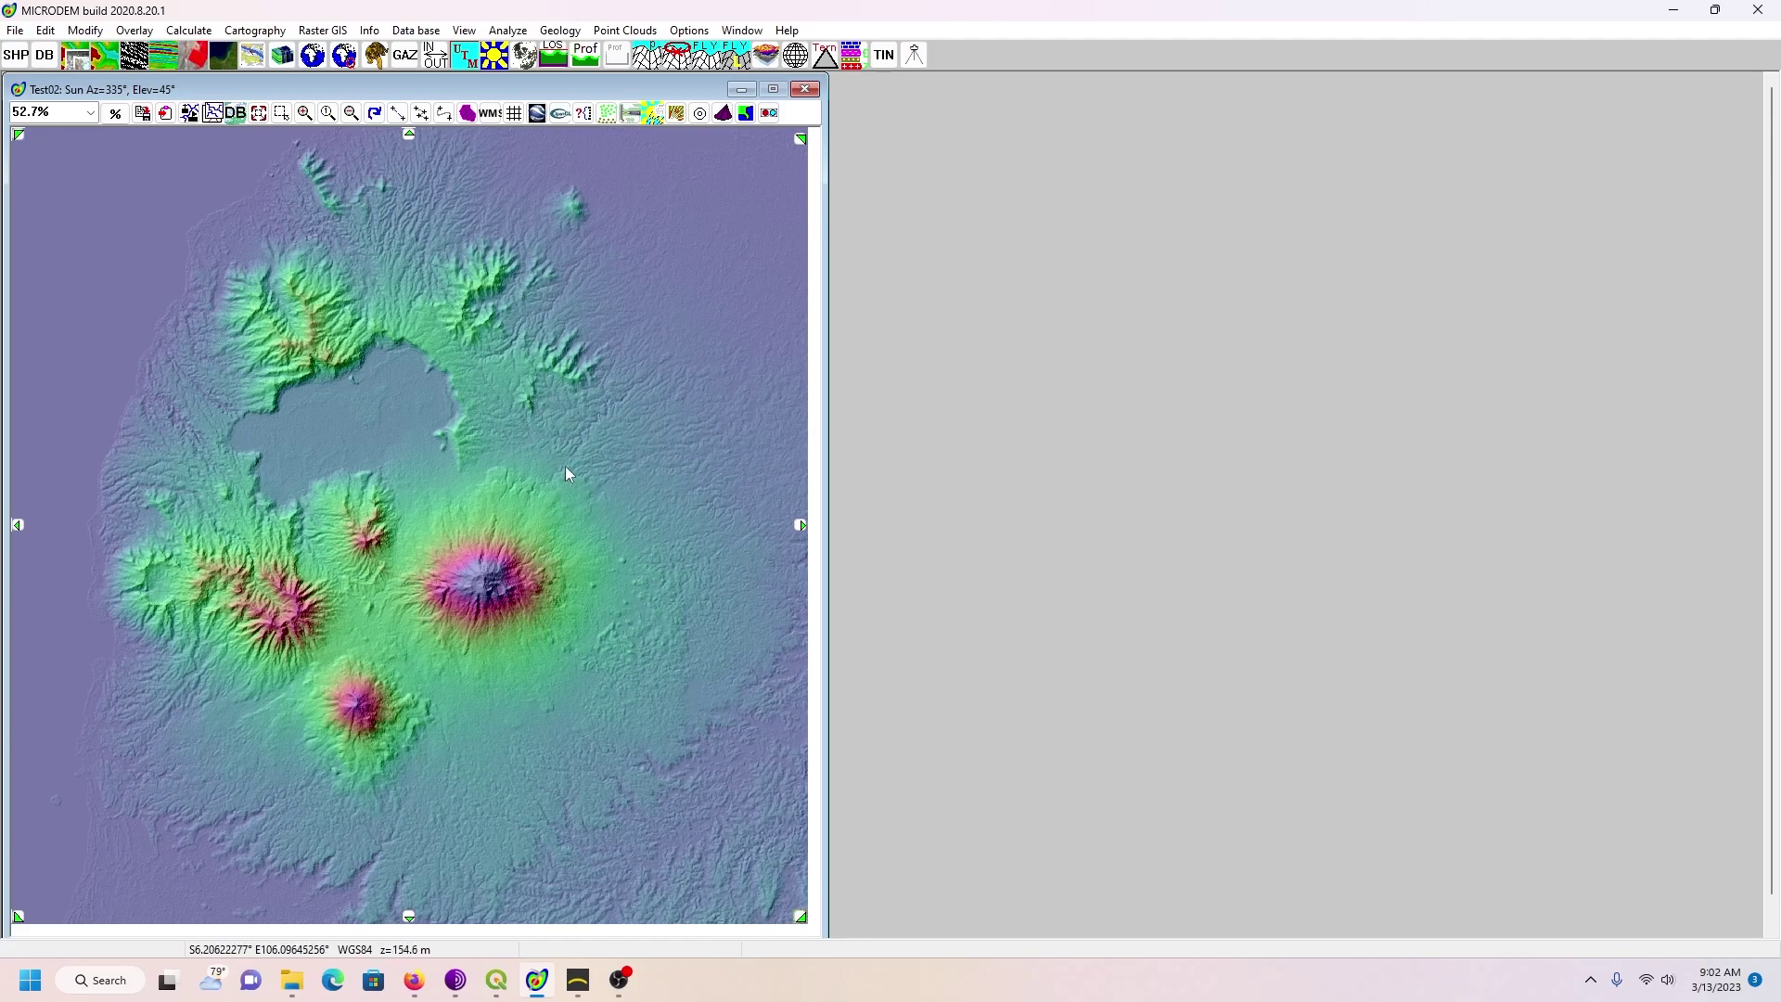
# Step: Display elevation values with a specified -55 to 1777 range, rendered in grayscale monochrome
pyautogui.rightClick(643, 261)
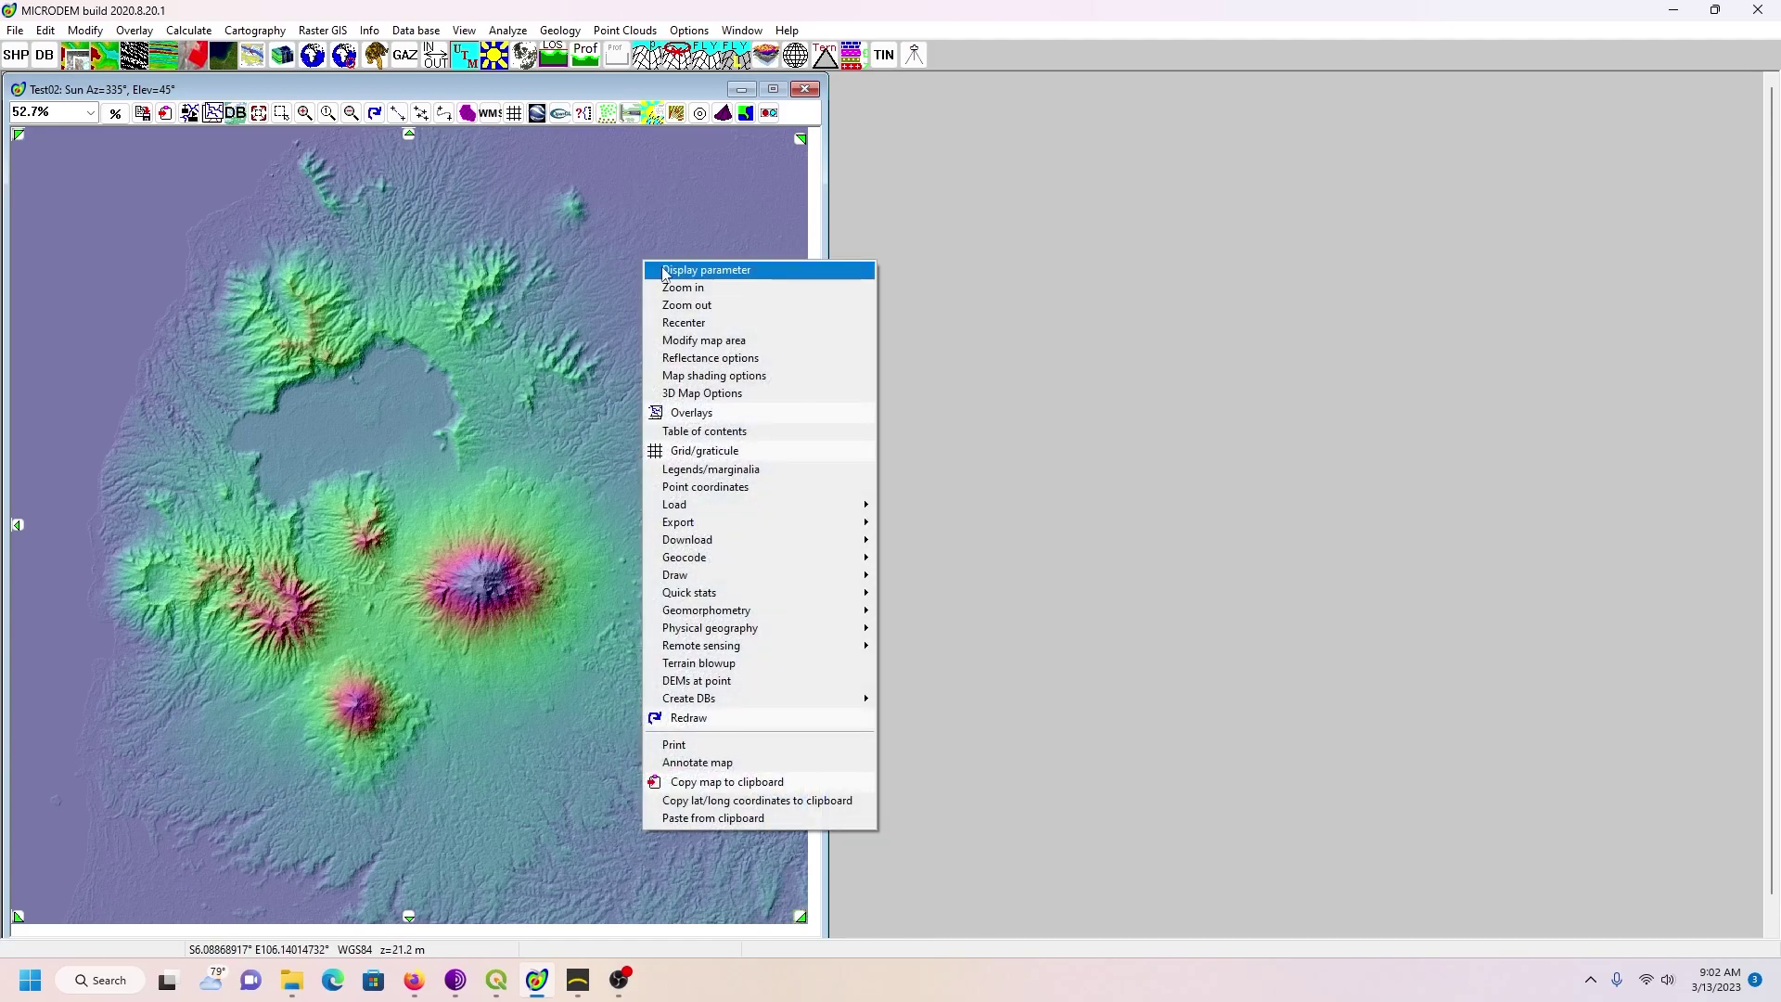
pyautogui.click(655, 270)
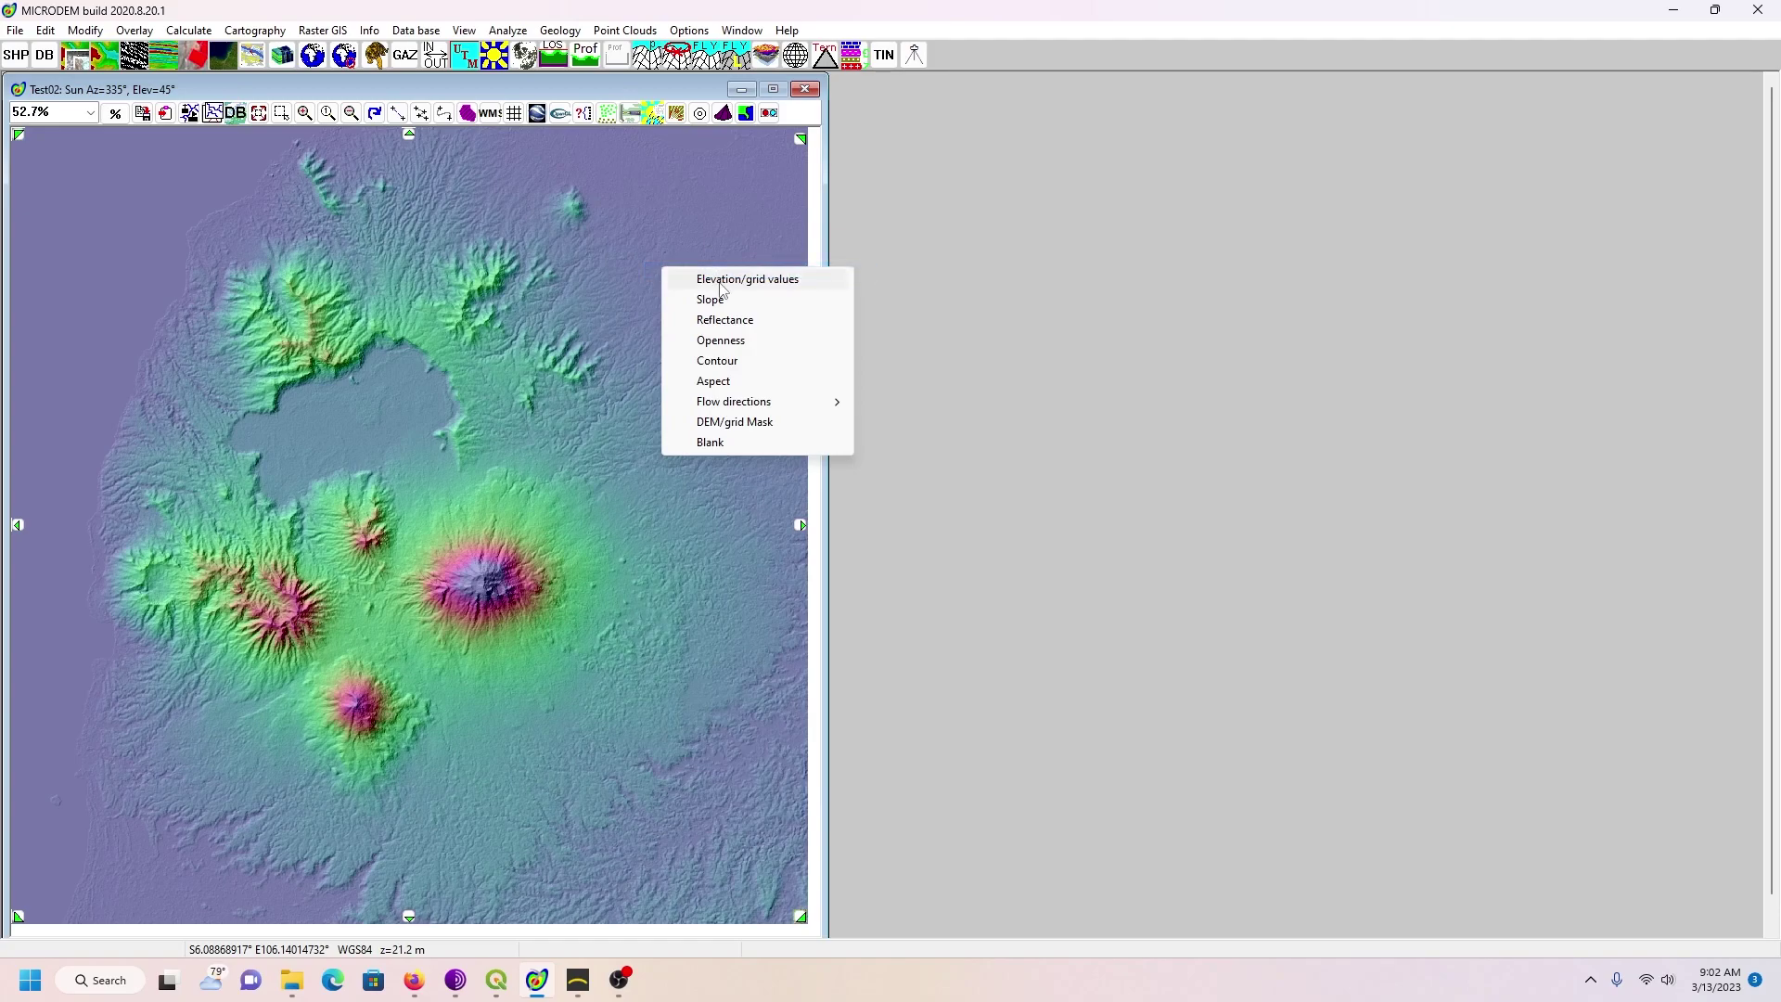
pyautogui.click(721, 283)
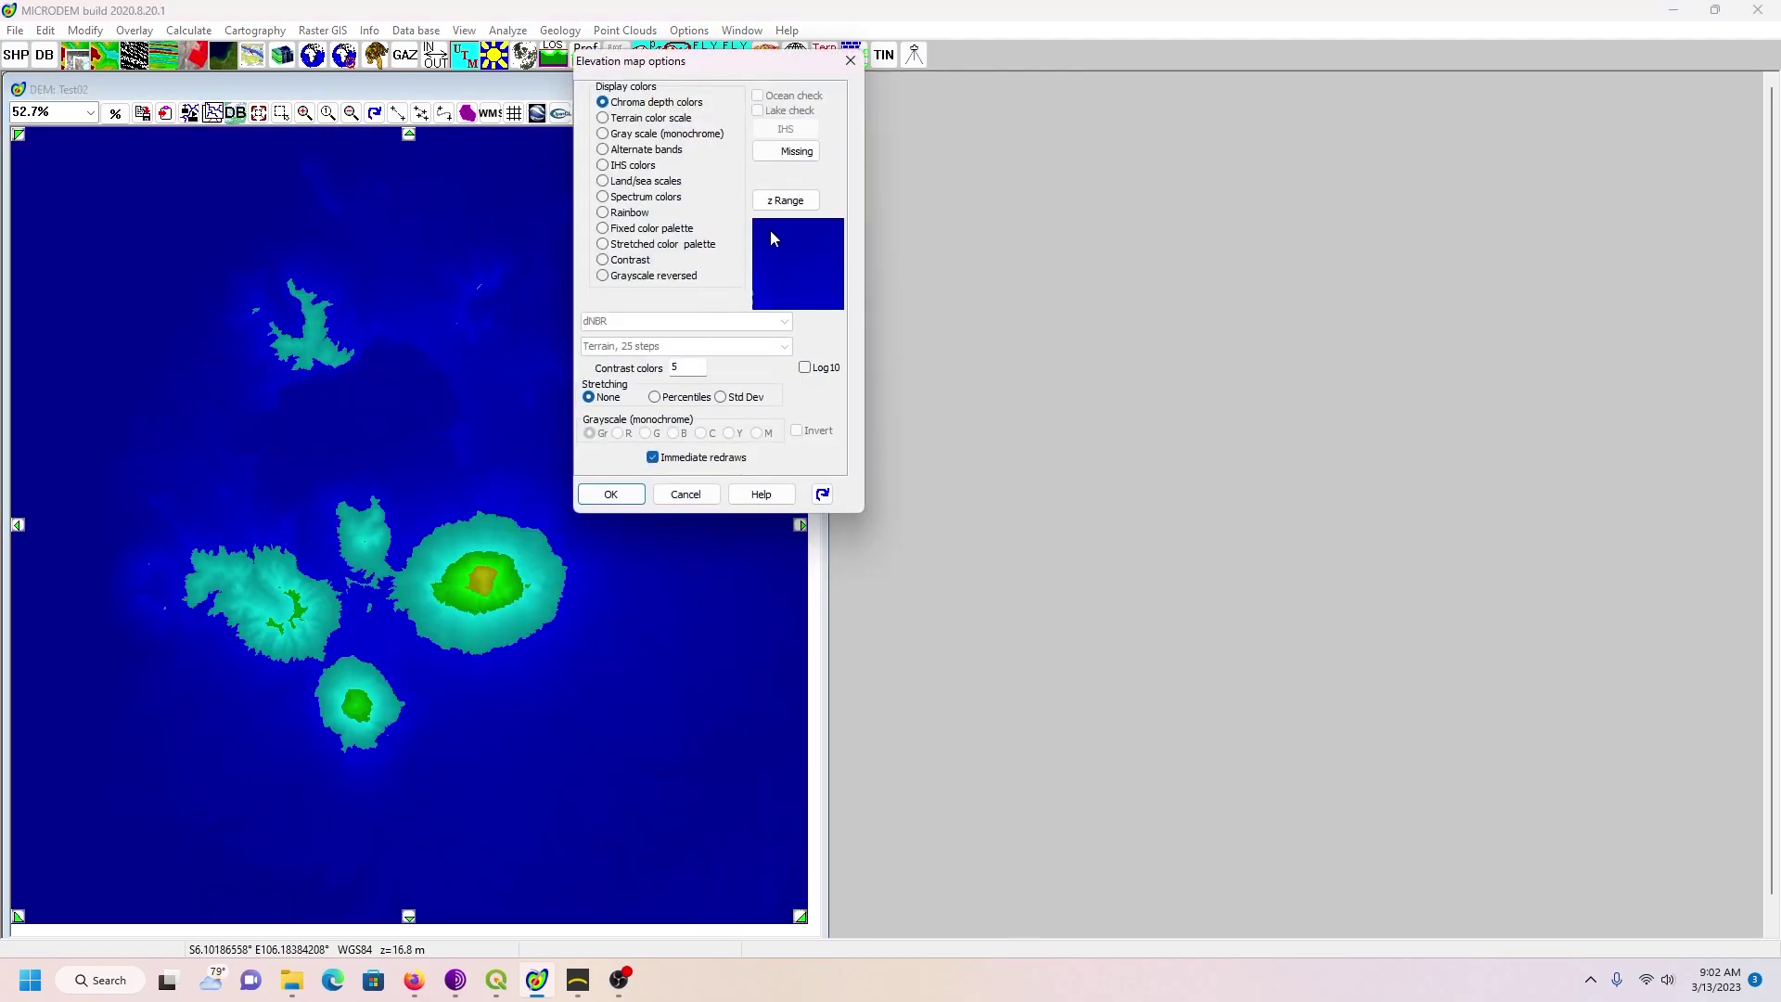
pyautogui.click(784, 201)
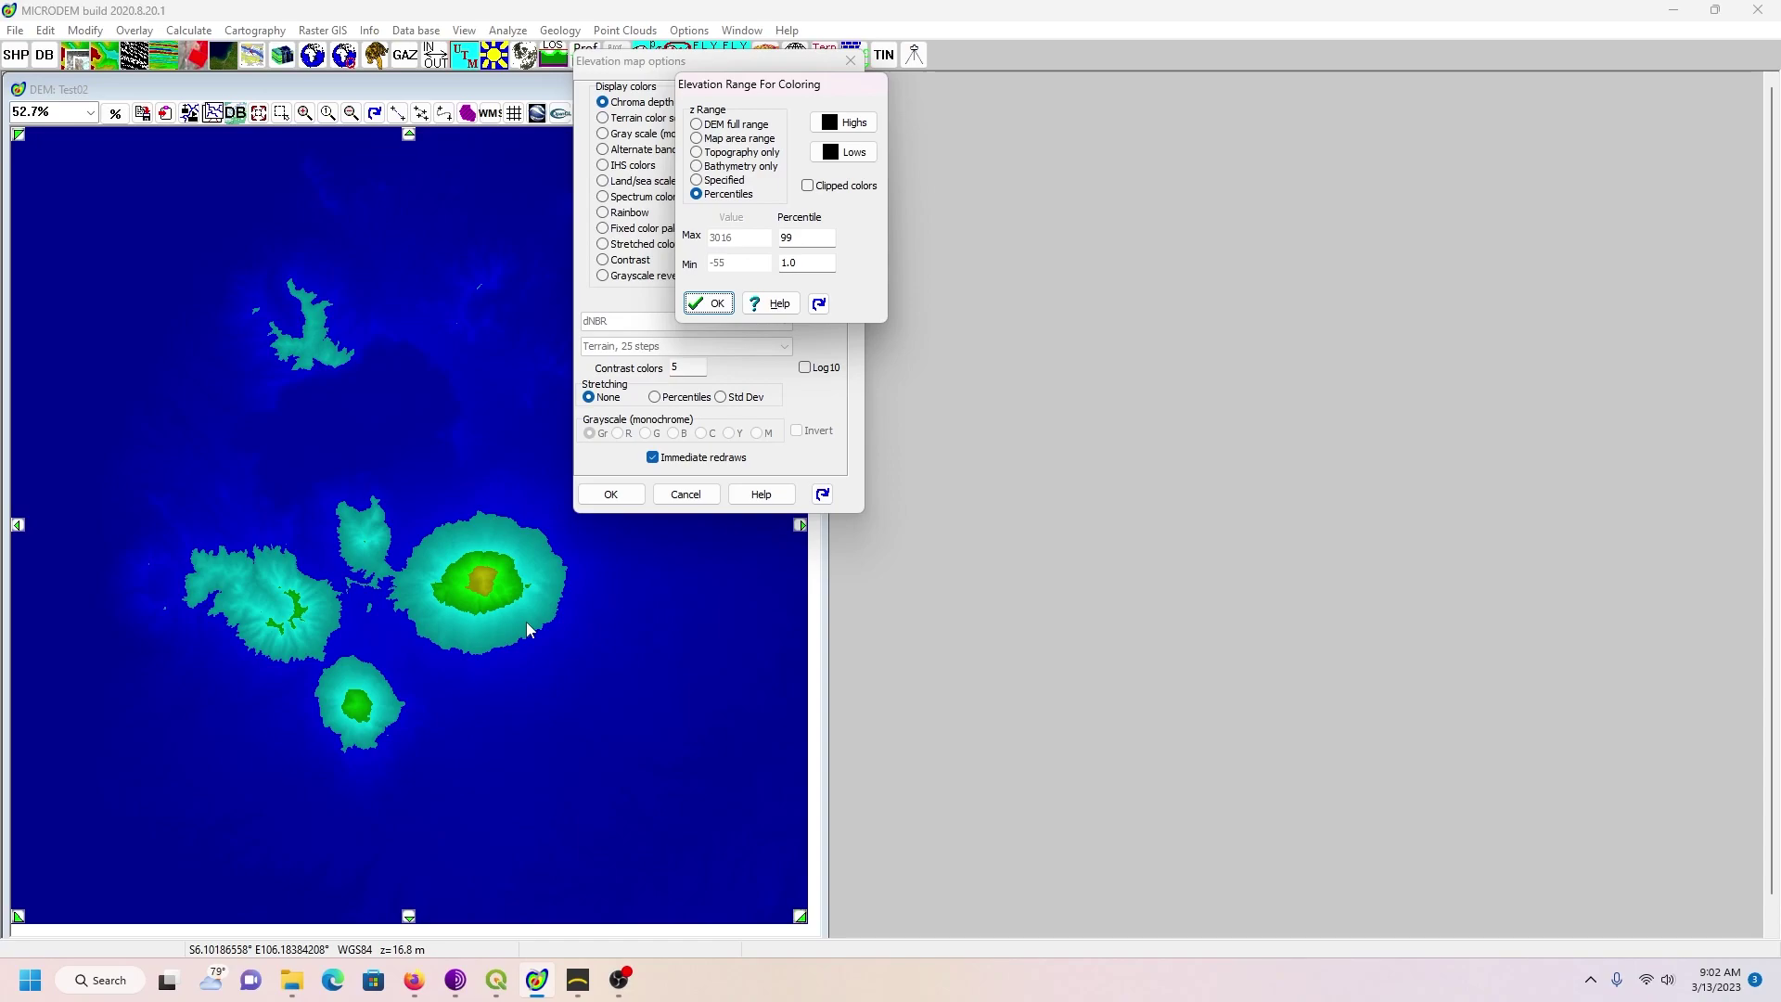
pyautogui.click(697, 180)
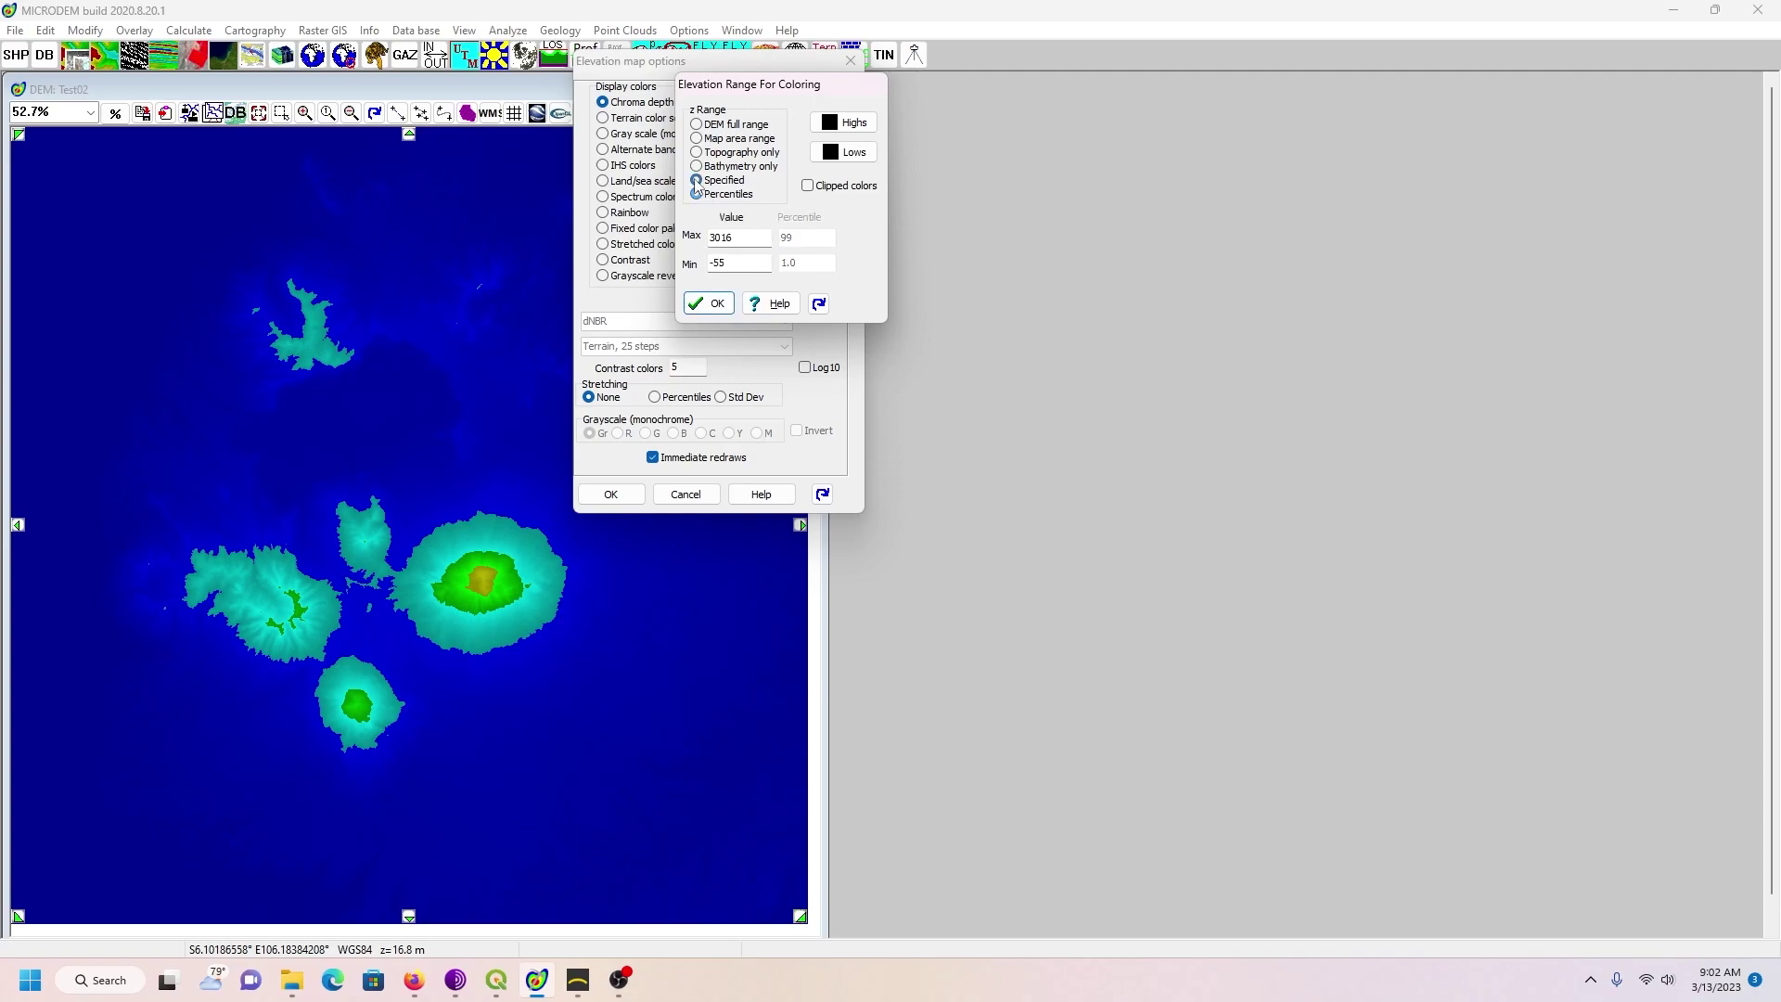
pyautogui.doubleClick(735, 240)
pyautogui.write('1777')
pyautogui.click(719, 306)
pyautogui.click(602, 134)
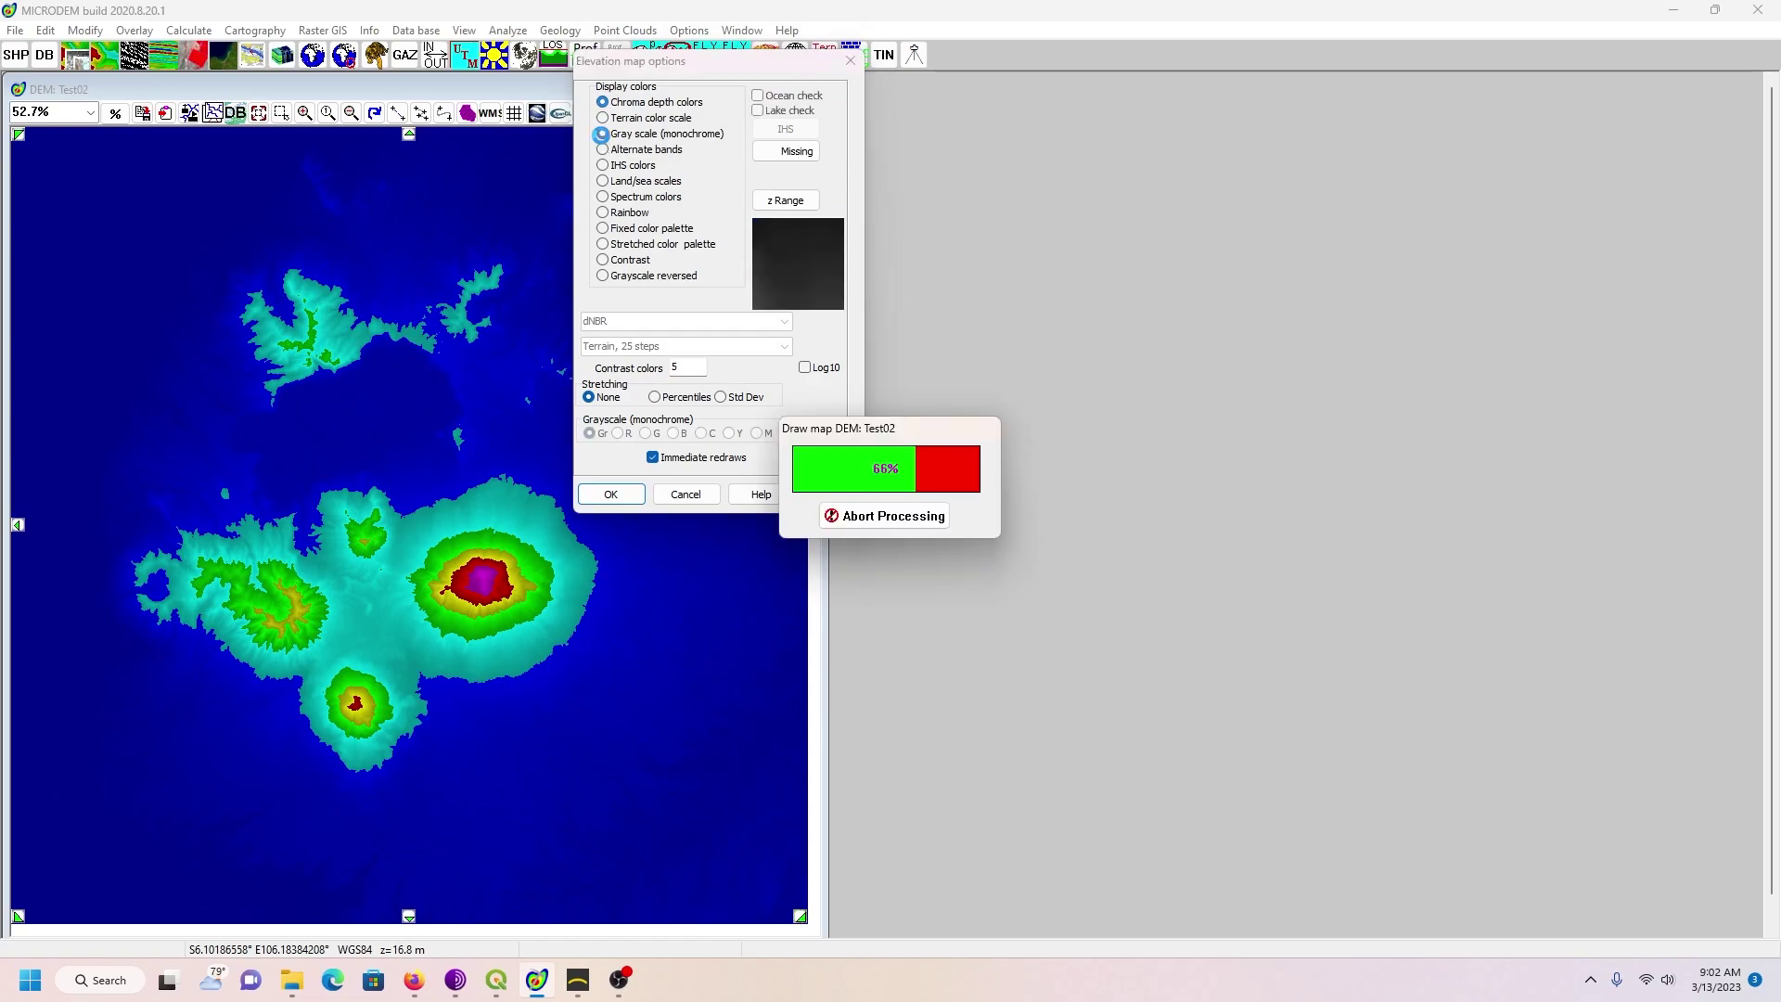
pyautogui.click(610, 493)
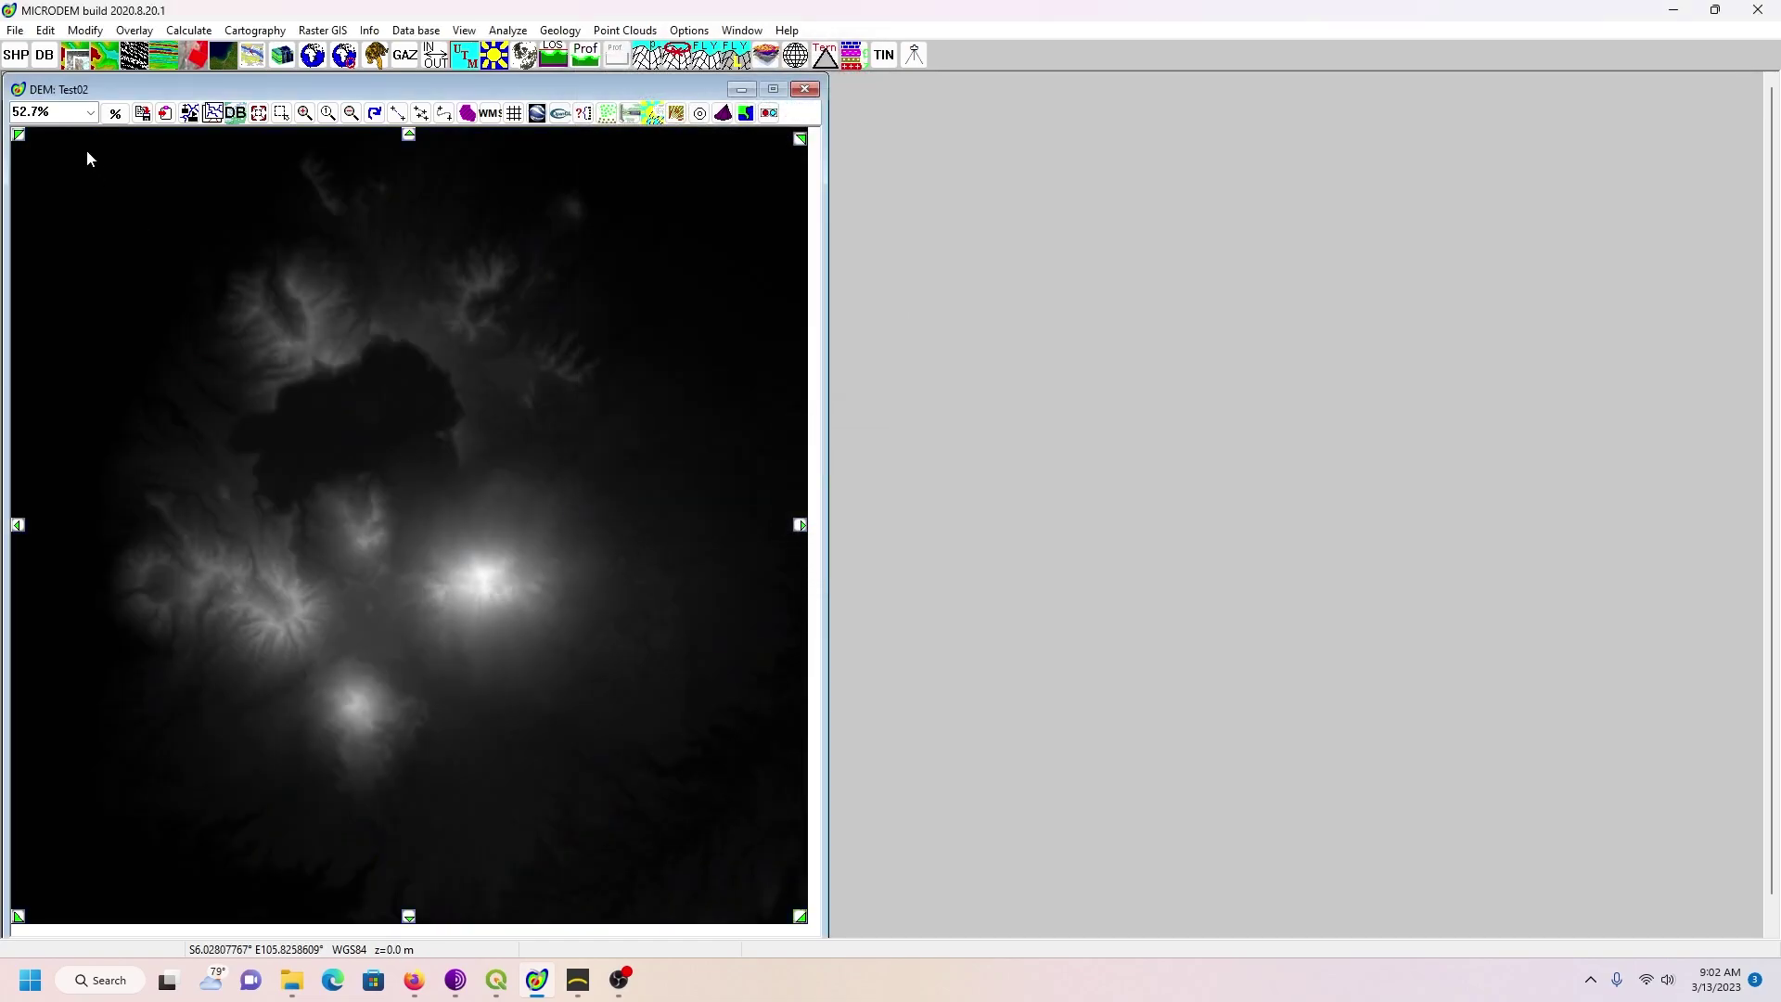
# Step: Save the grayscale map as PNG Test02output in New Tutorial, then return to Gaea
pyautogui.click(14, 31)
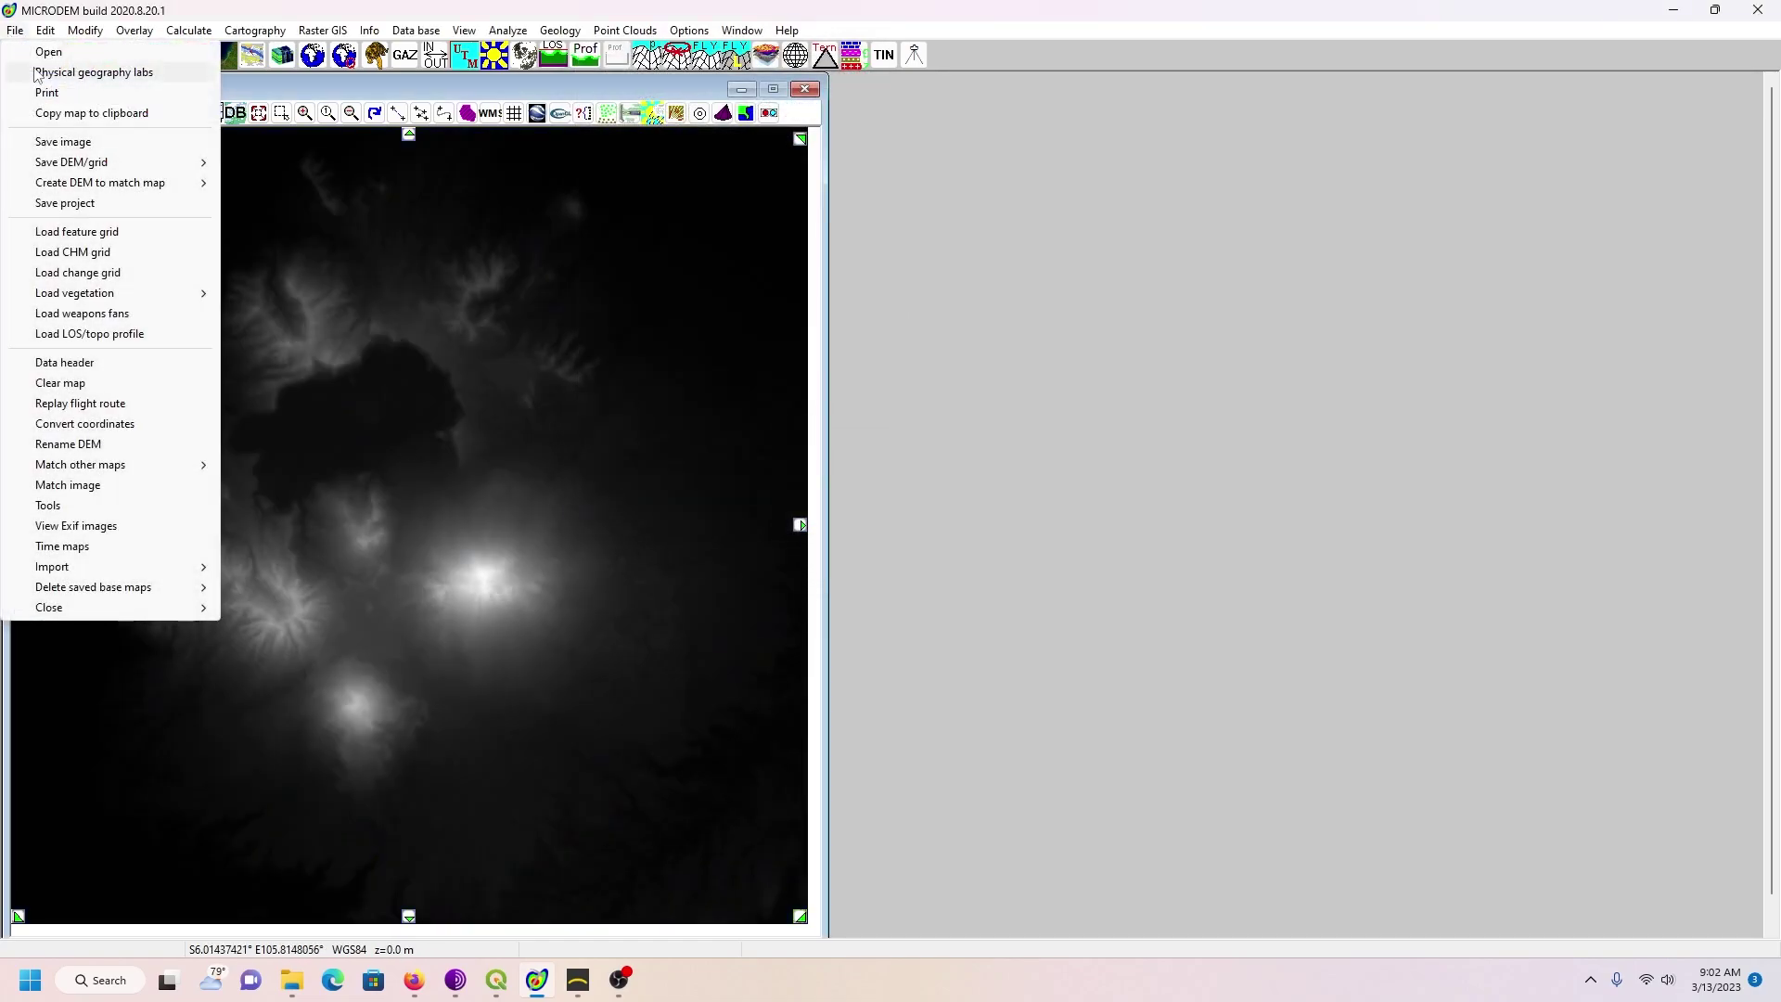
pyautogui.click(65, 142)
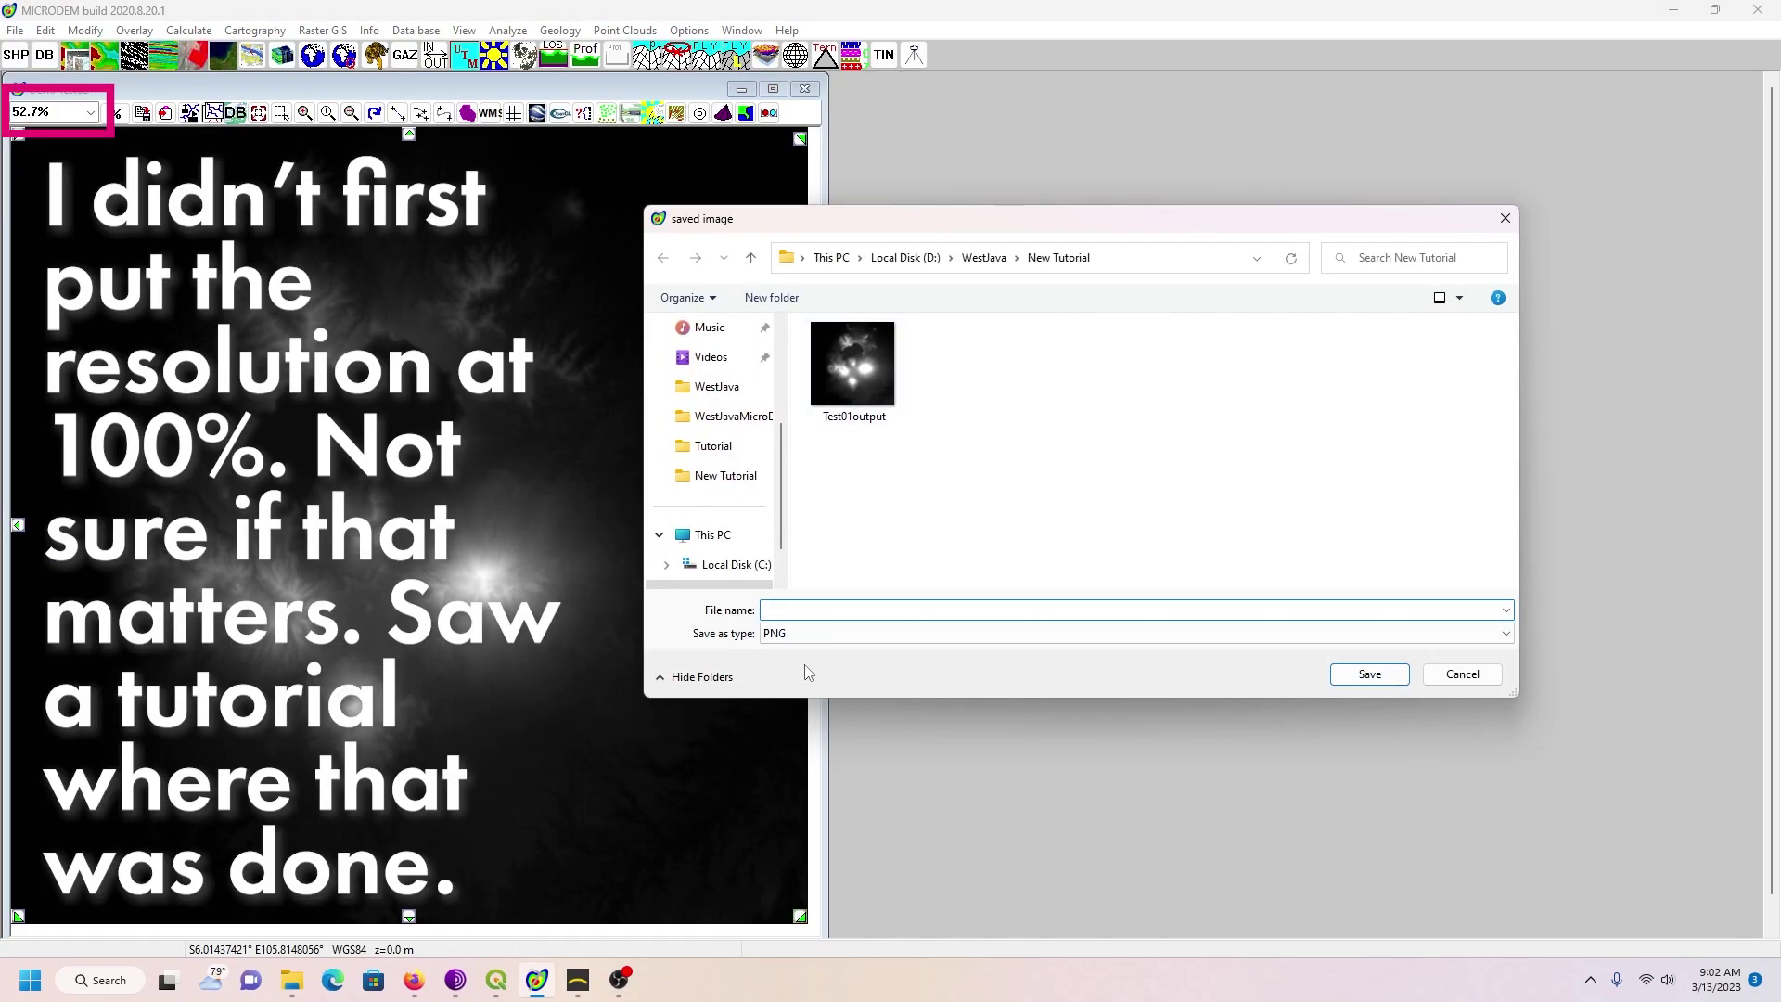
pyautogui.write('Test')
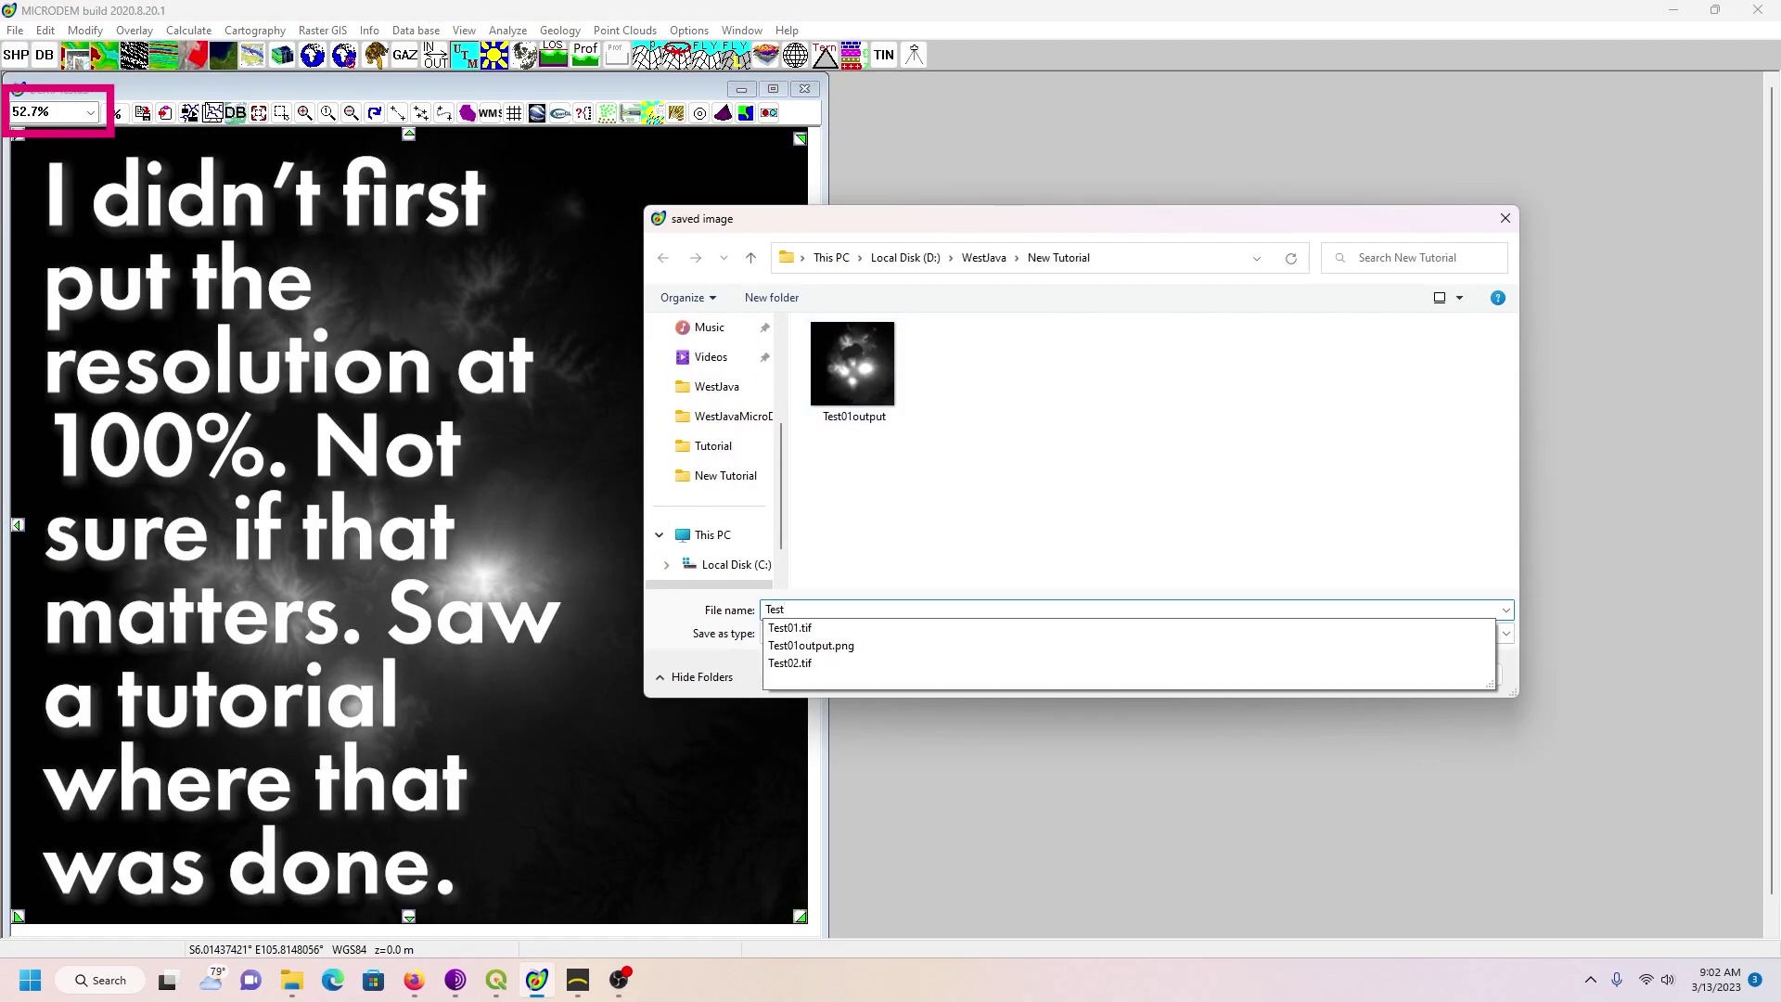
pyautogui.write('02output')
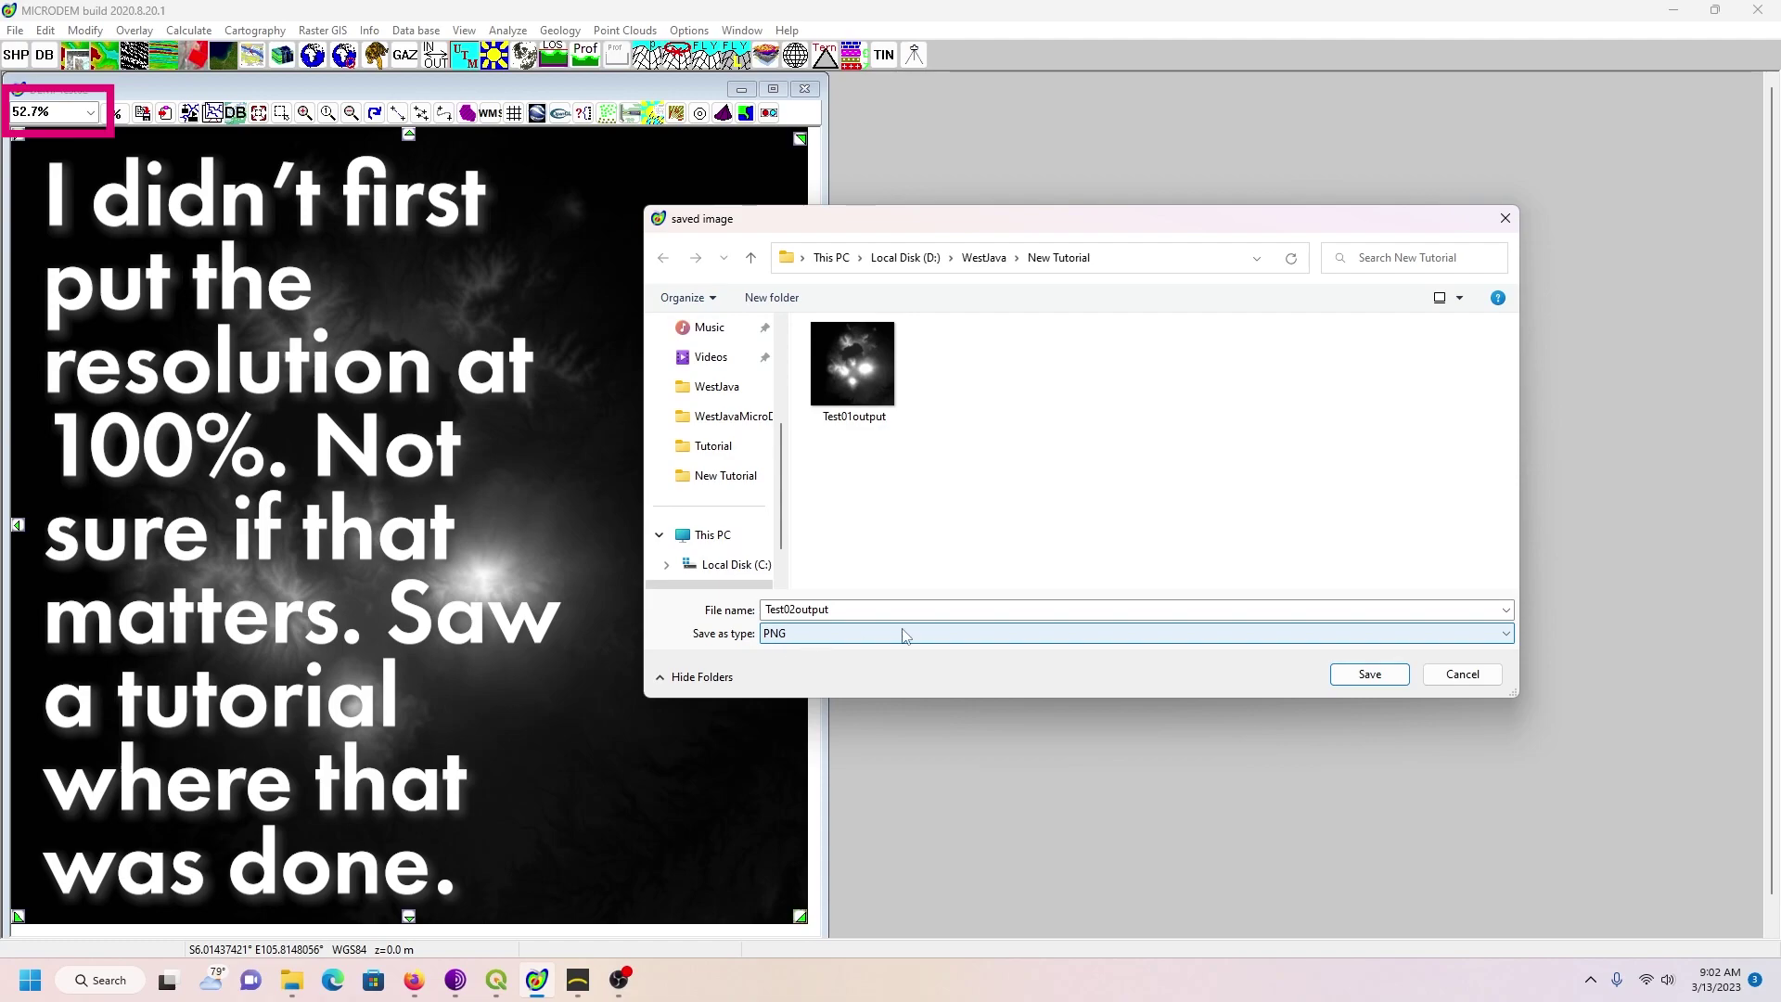
pyautogui.click(1376, 680)
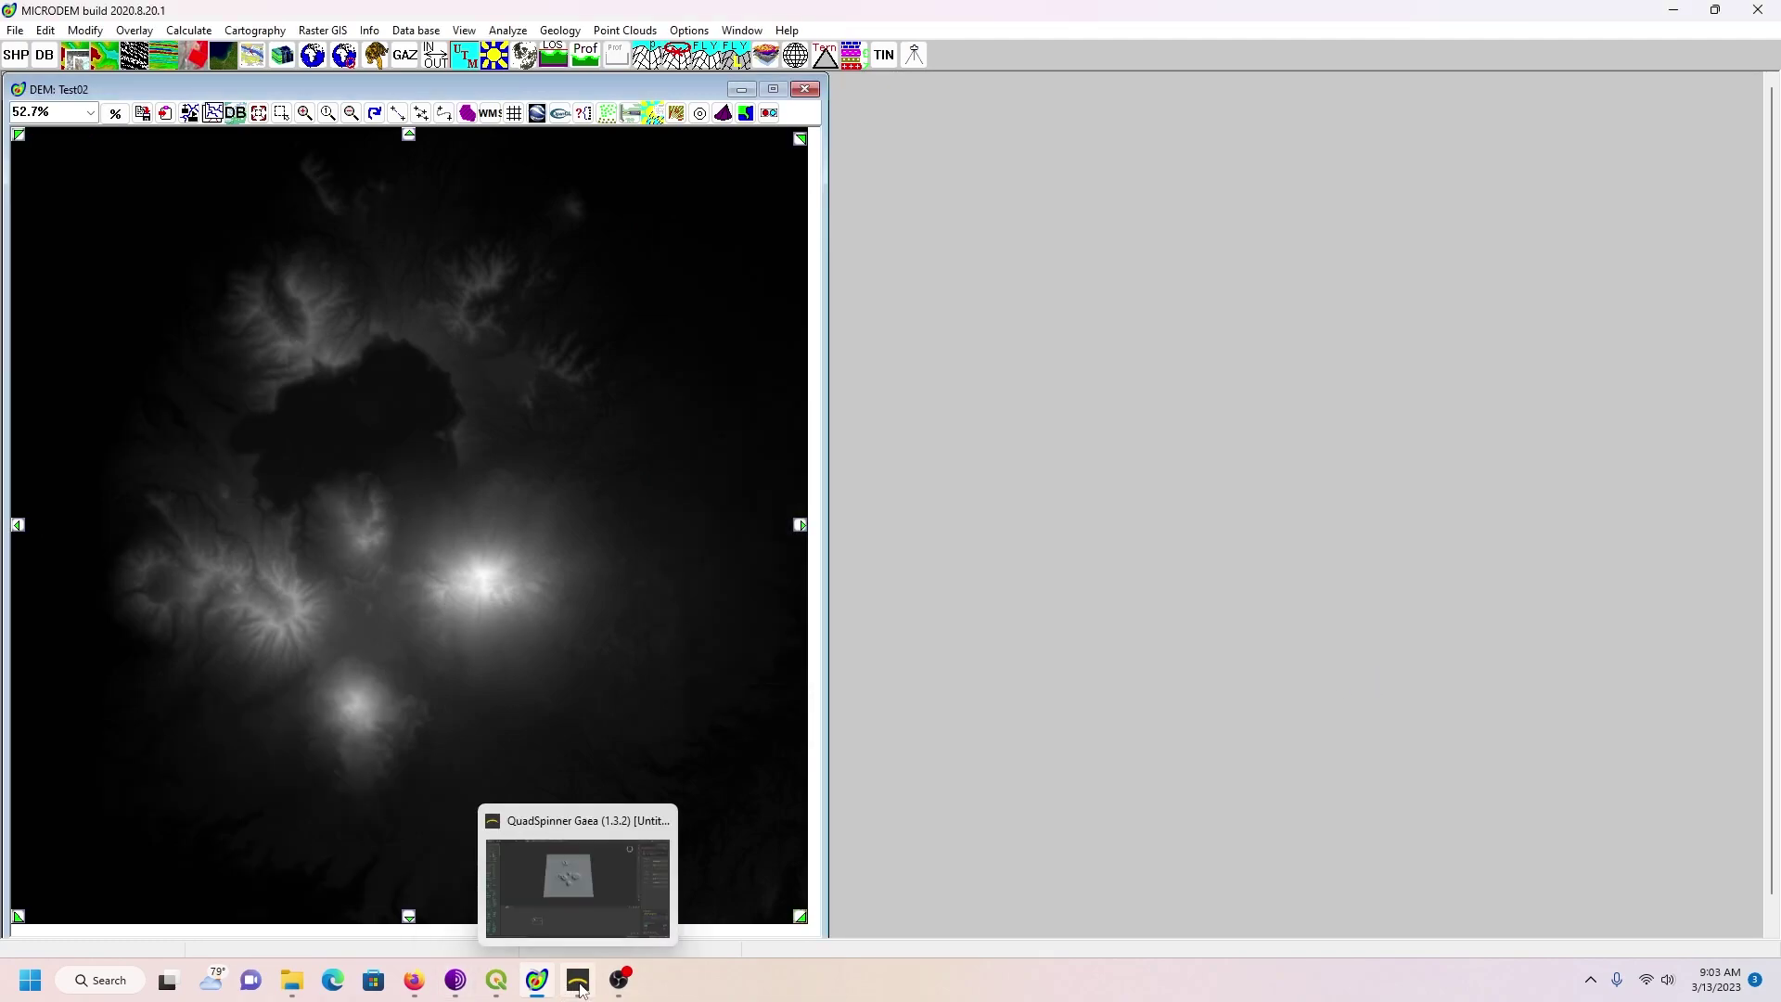
pyautogui.click(519, 830)
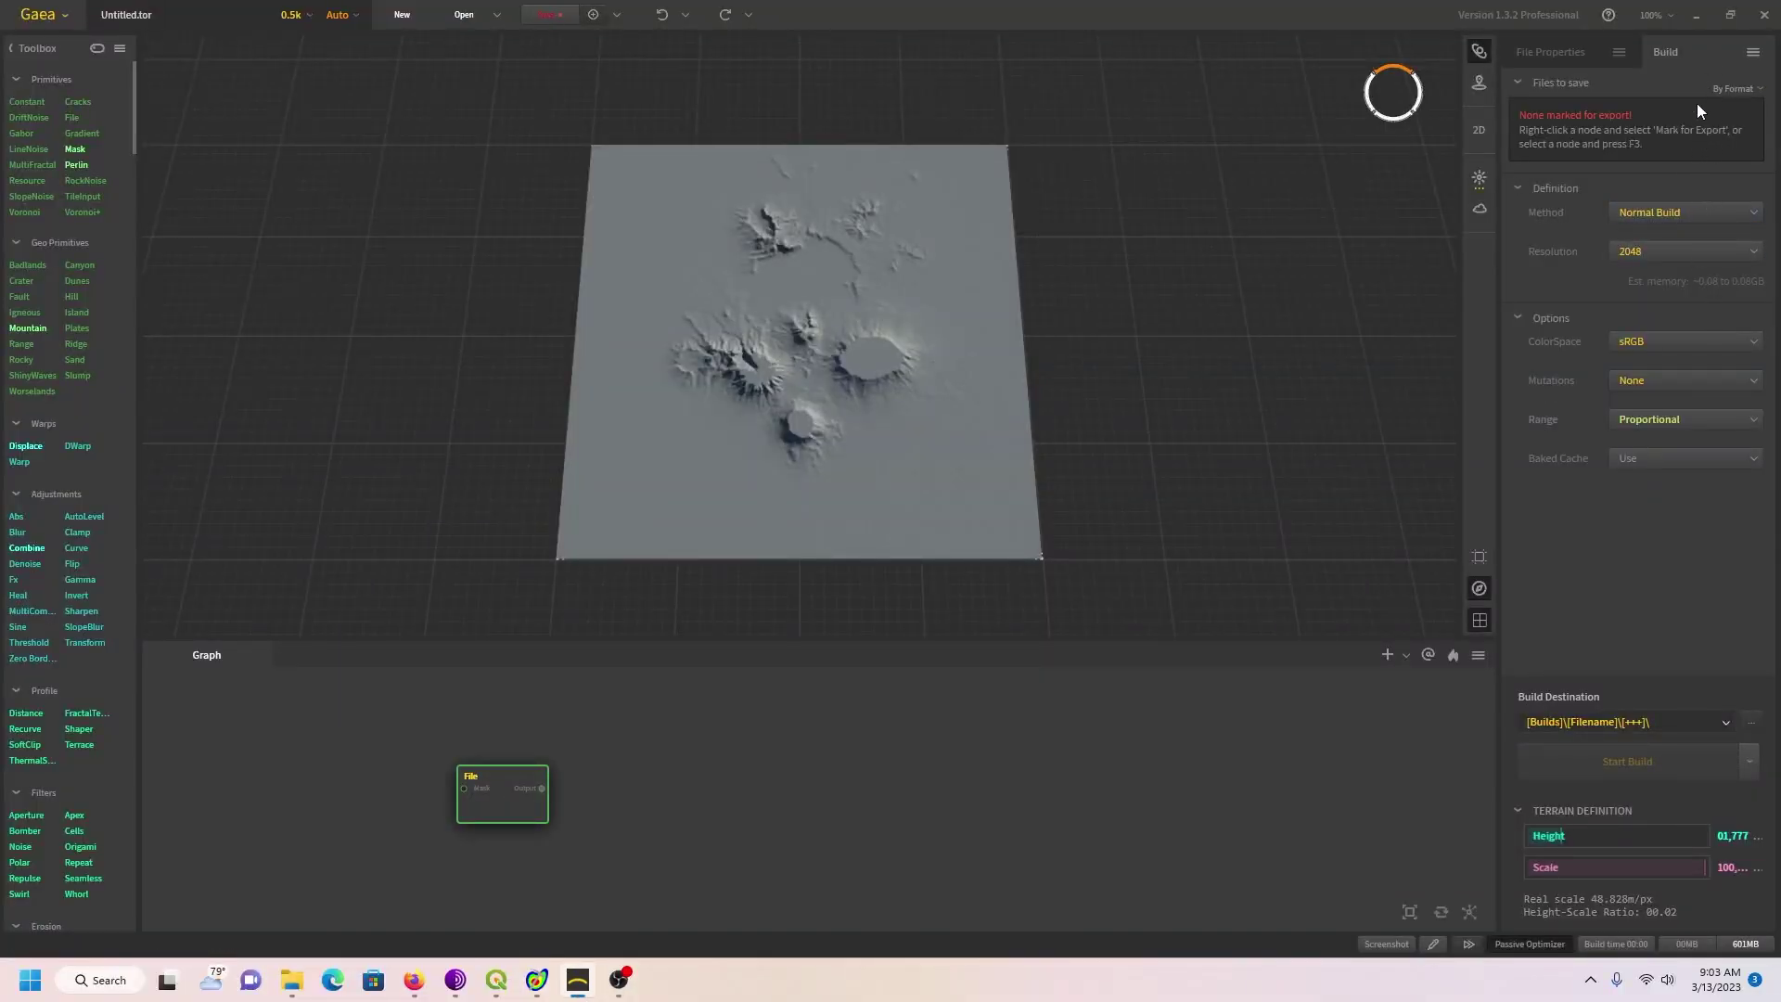
# Step: Load Test02output.png into the File node and zoom the 3D preview to inspect it
pyautogui.click(1566, 51)
pyautogui.click(1732, 118)
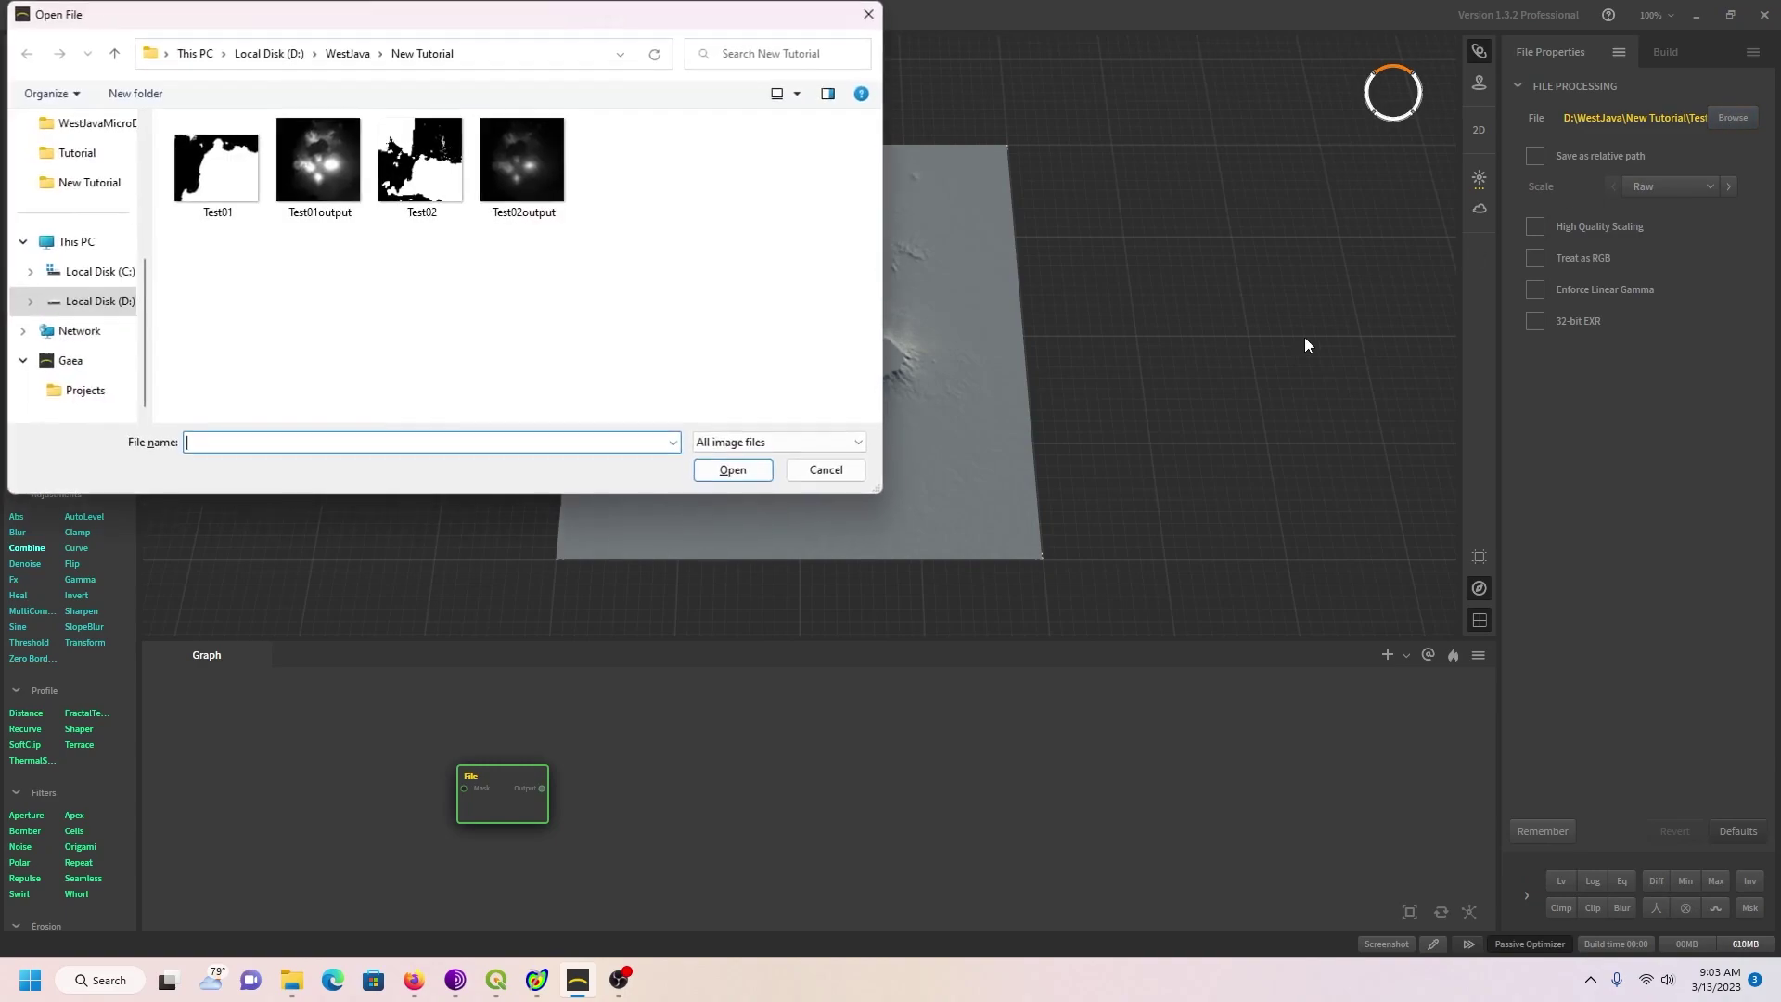
pyautogui.click(525, 182)
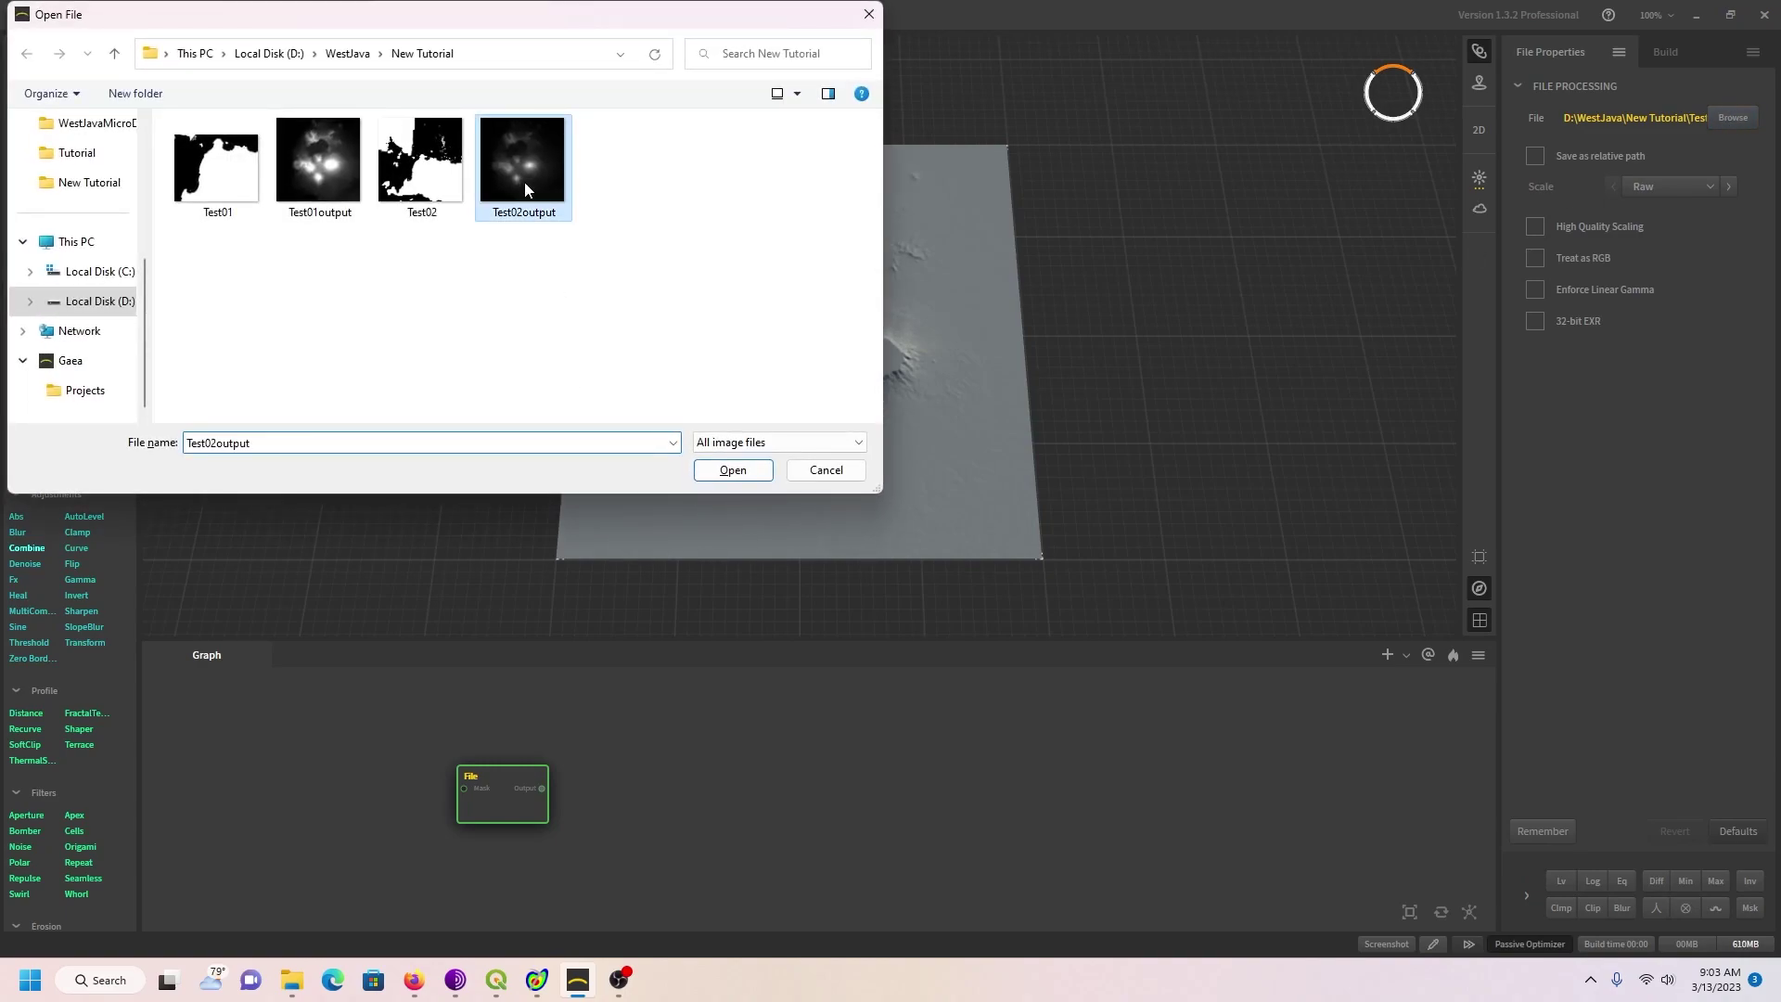
pyautogui.click(731, 470)
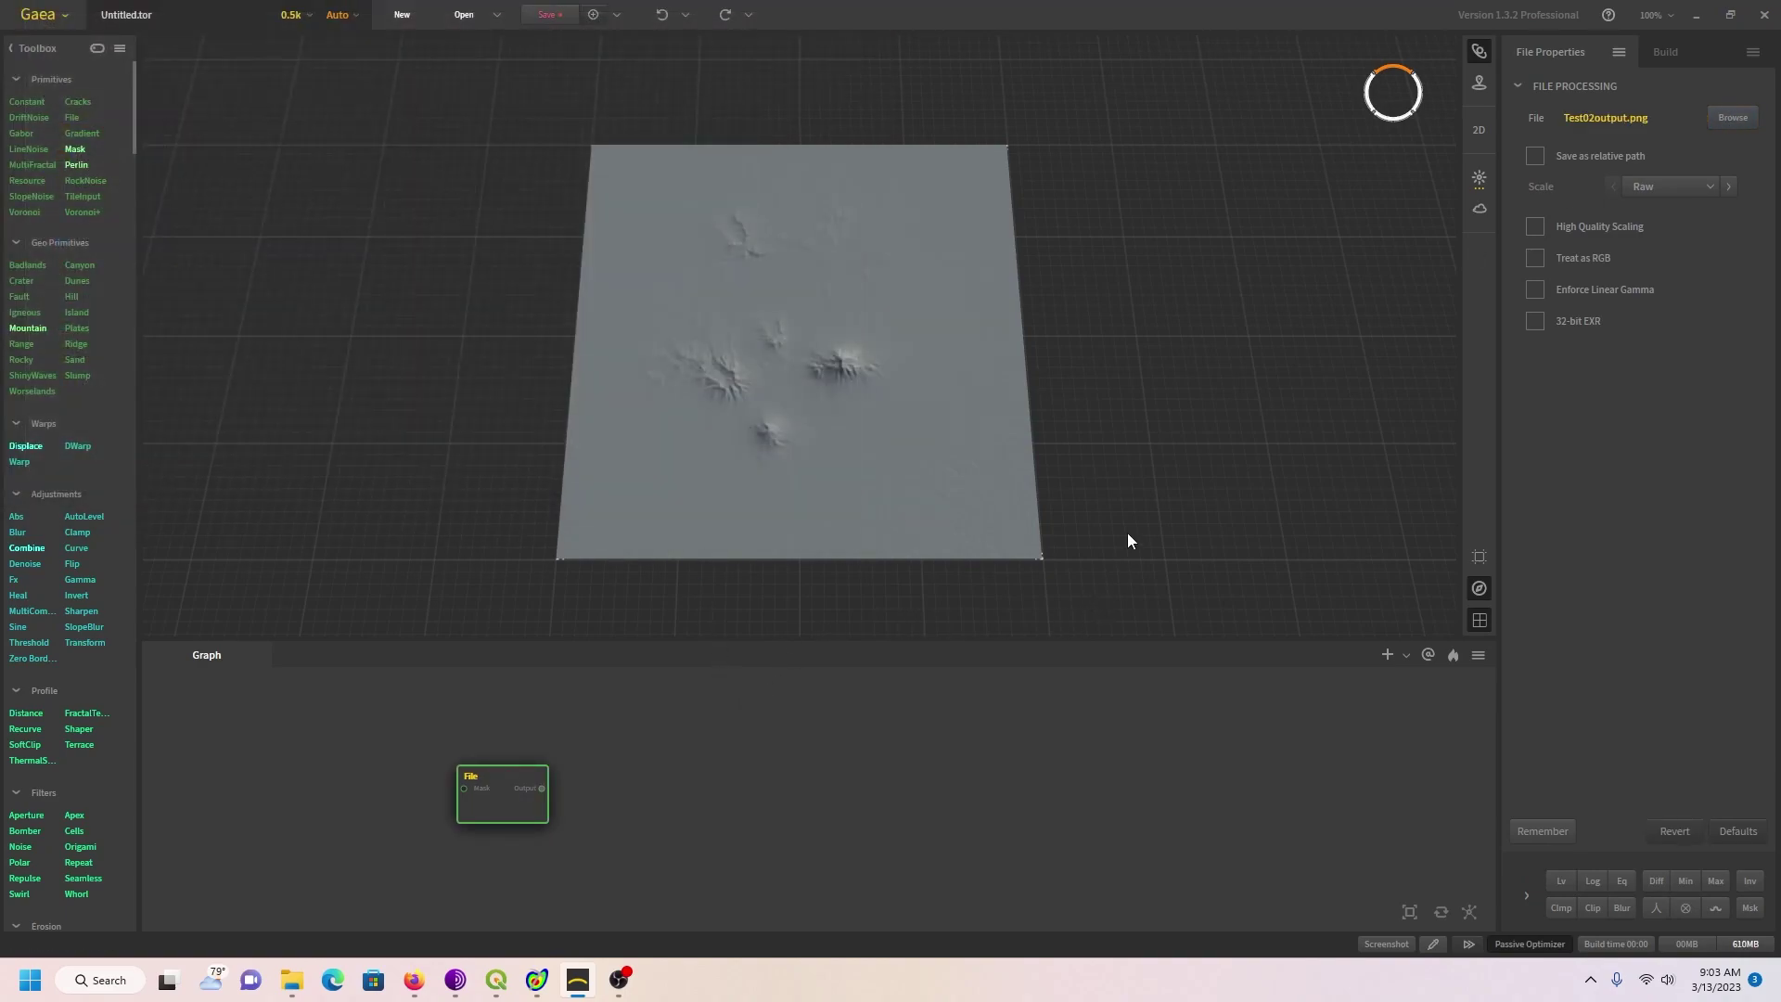
pyautogui.scroll(2, 1207, 461)
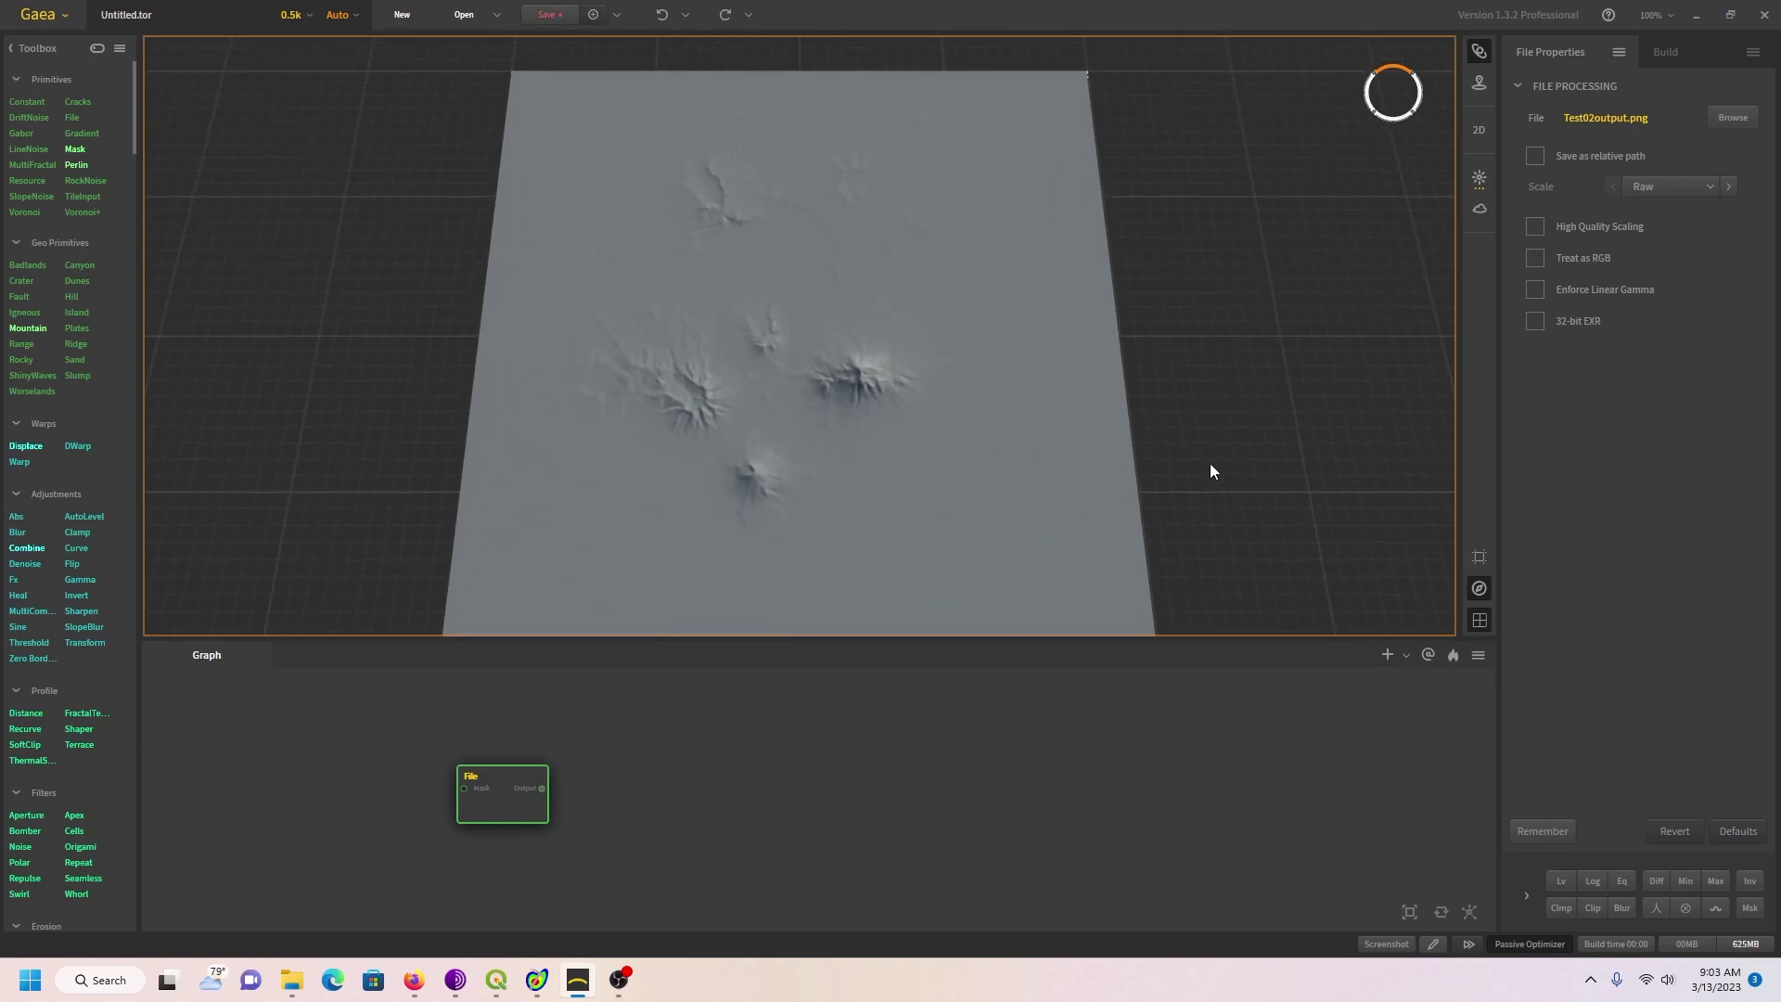
pyautogui.scroll(-3, 1209, 471)
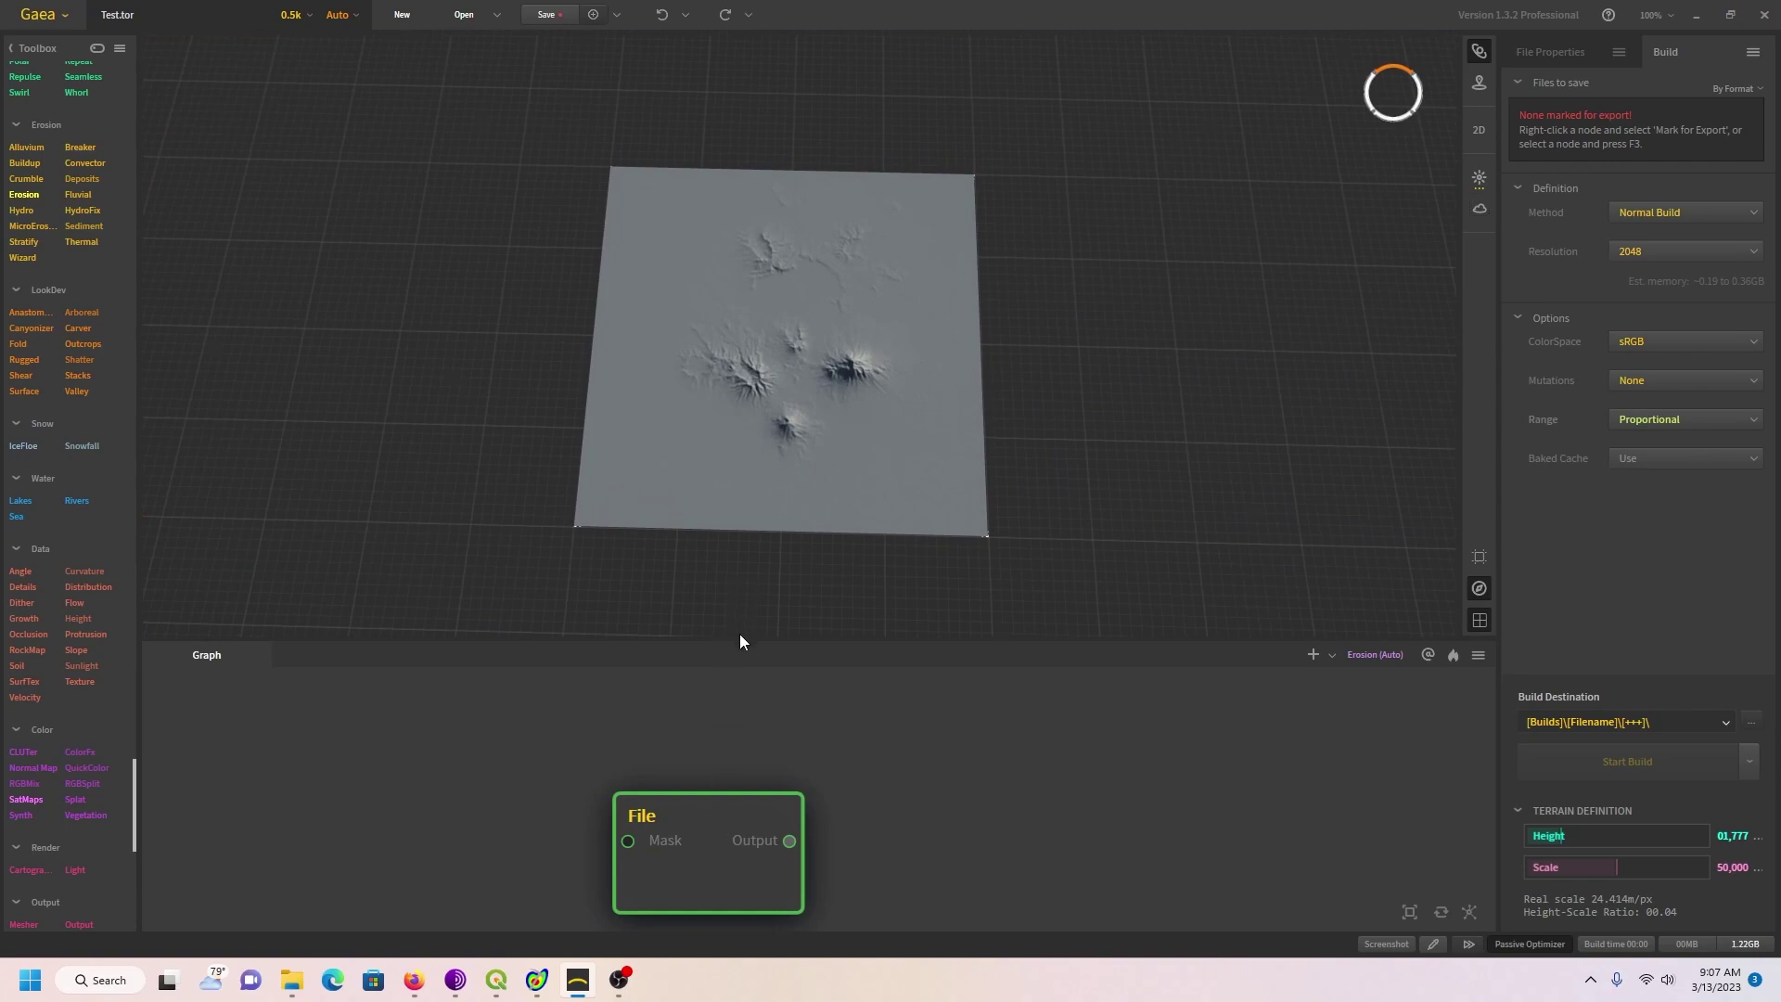
# Step: Add a Heal node and connect the File node's output to it
pyautogui.scroll(-3, 728, 814)
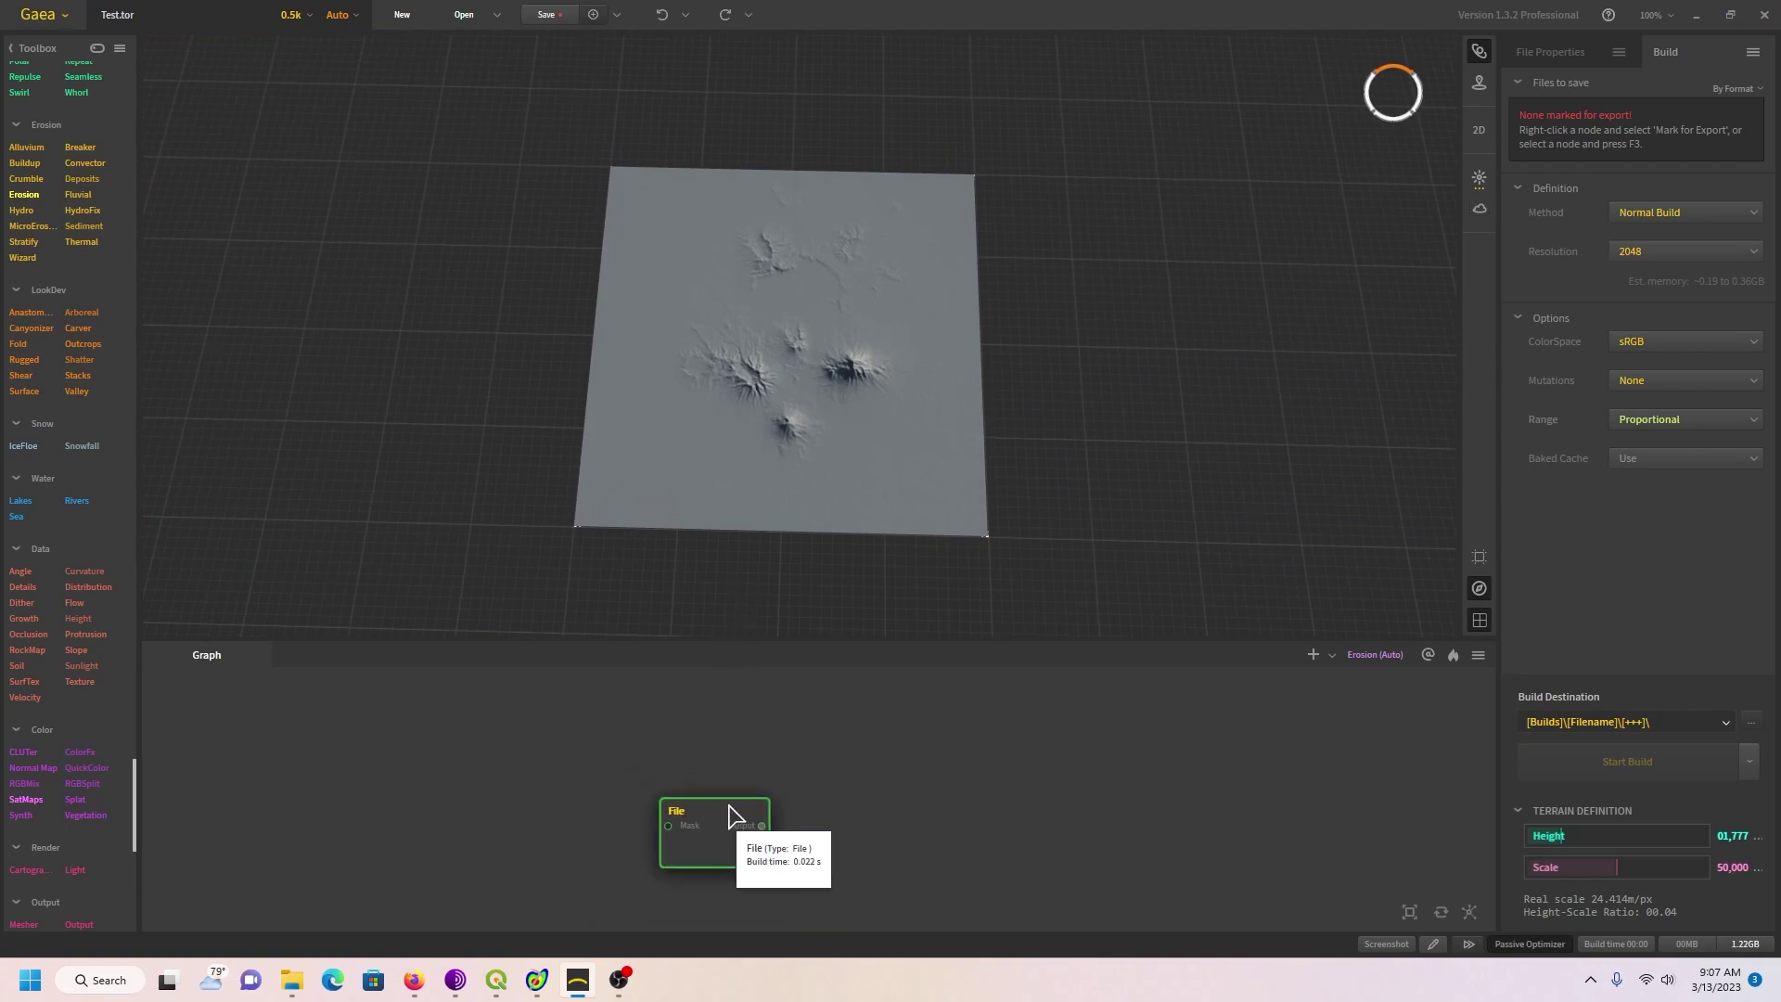
pyautogui.moveTo(728, 814); pyautogui.dragTo(466, 752)
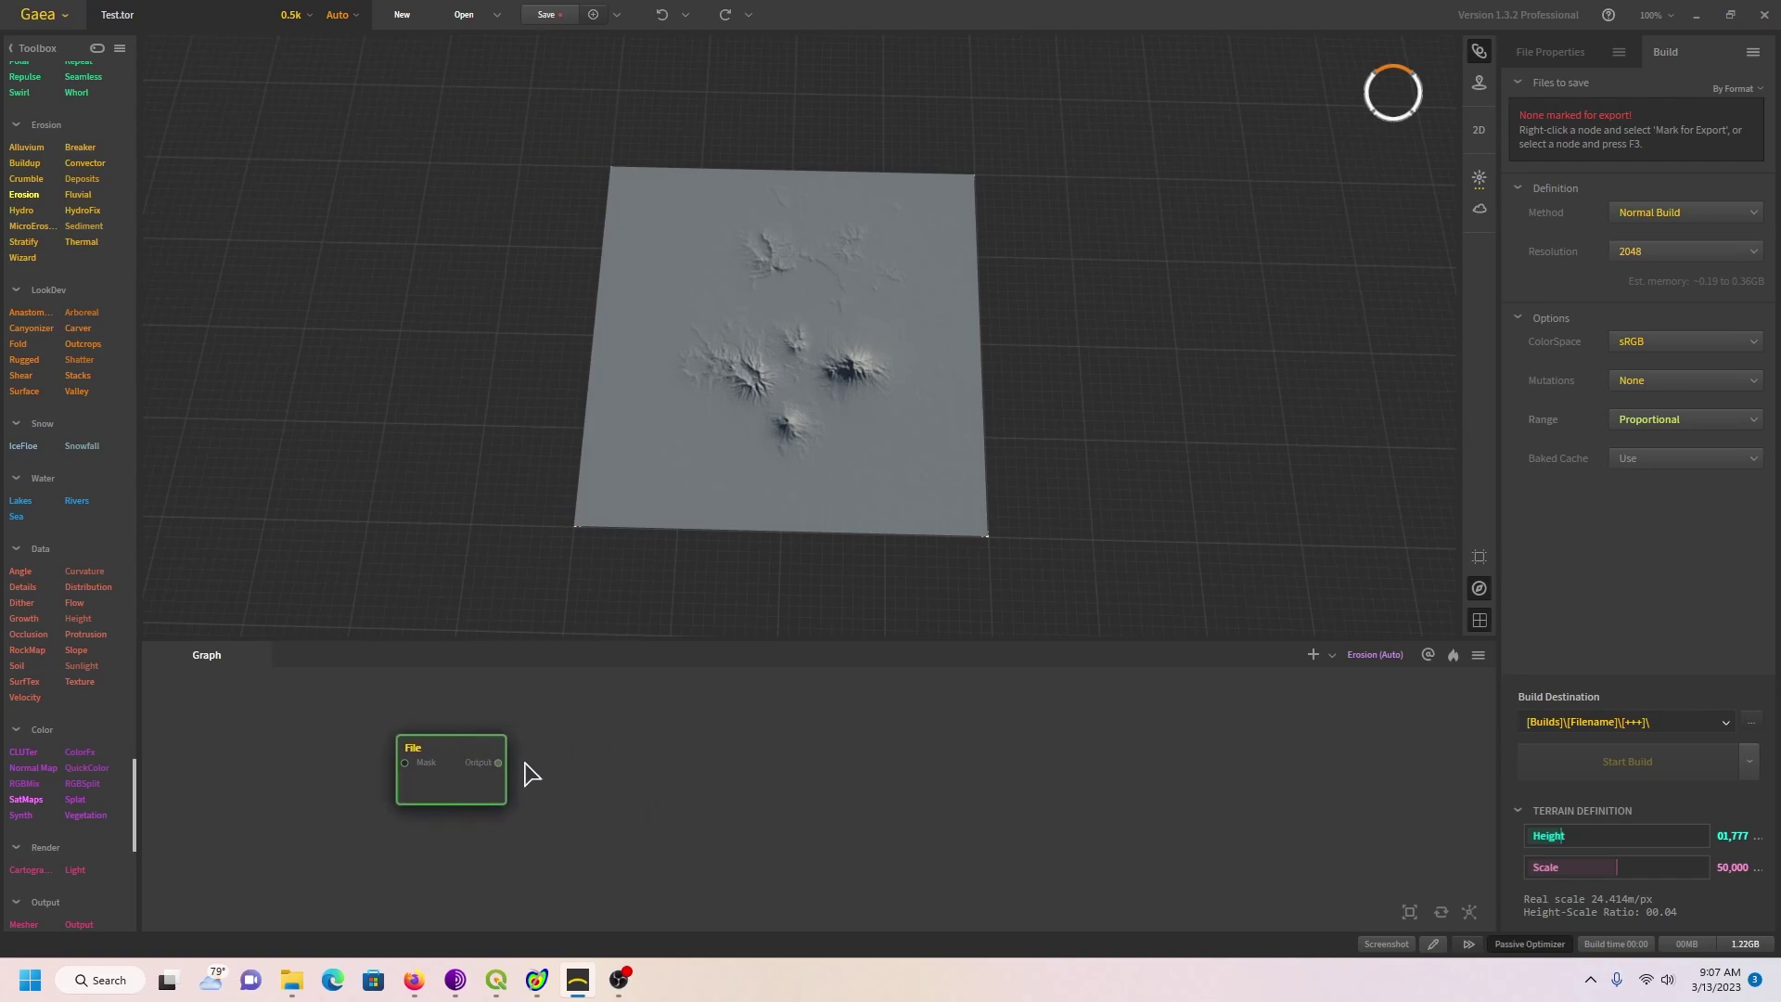
pyautogui.rightClick(605, 763)
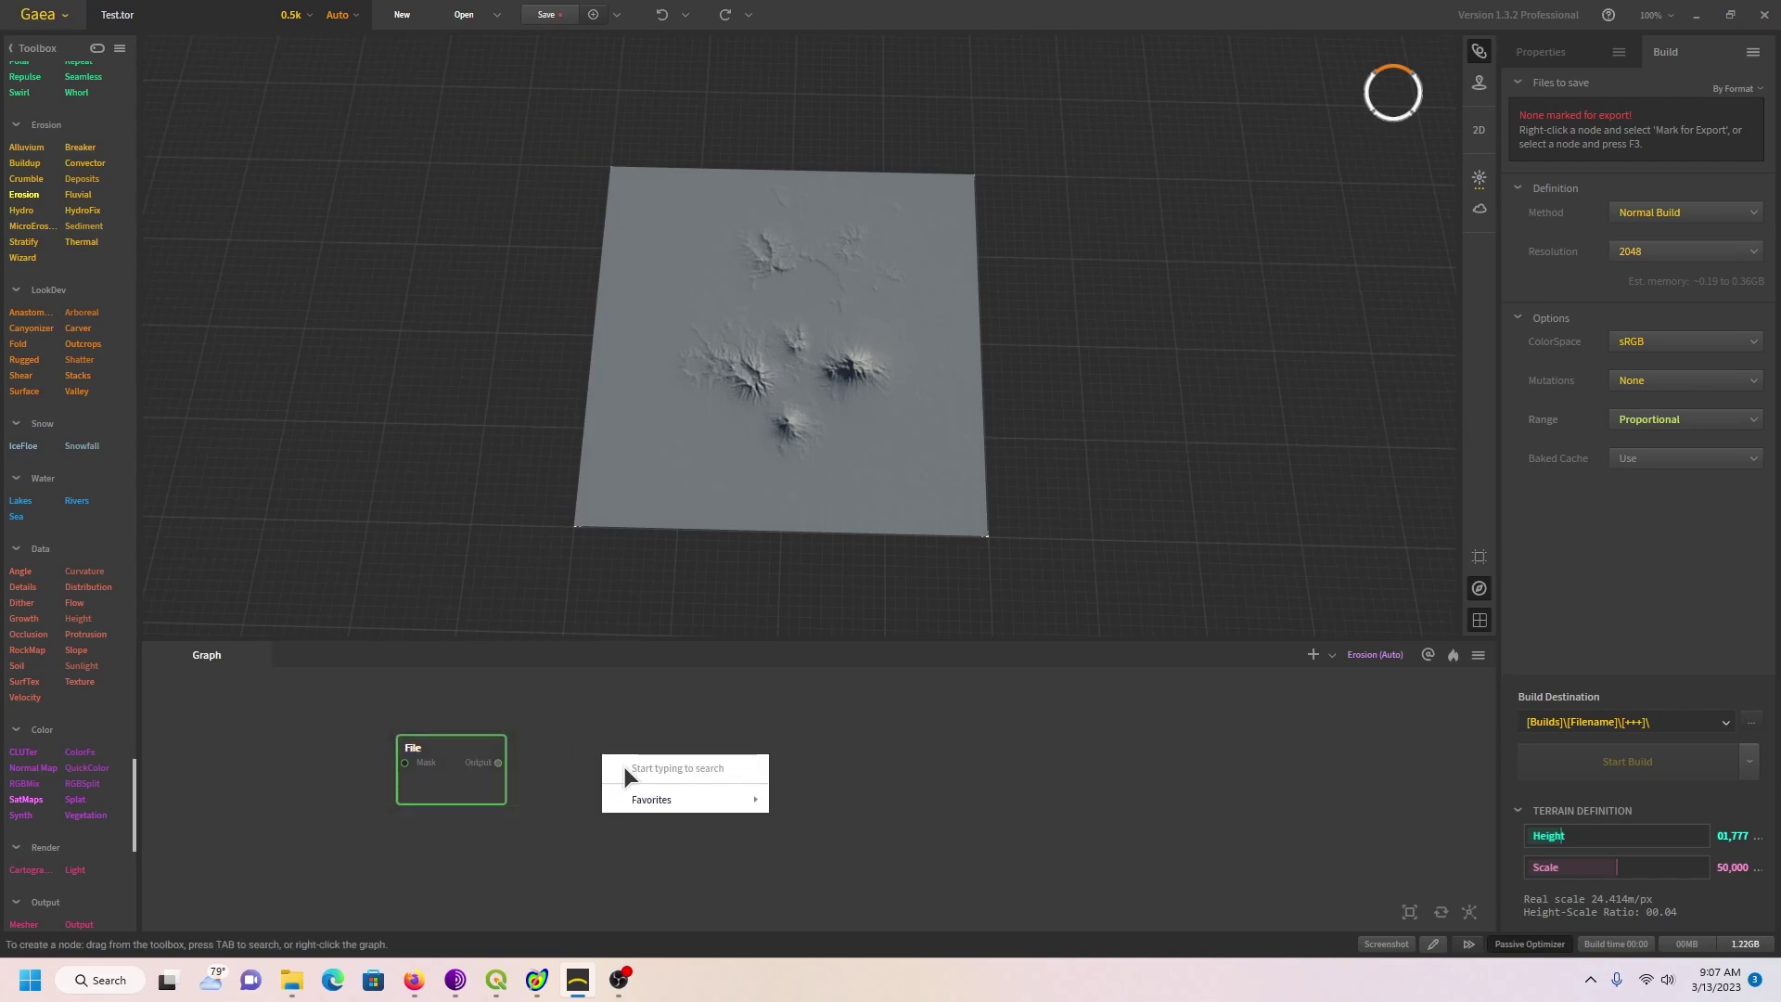
pyautogui.write('hea')
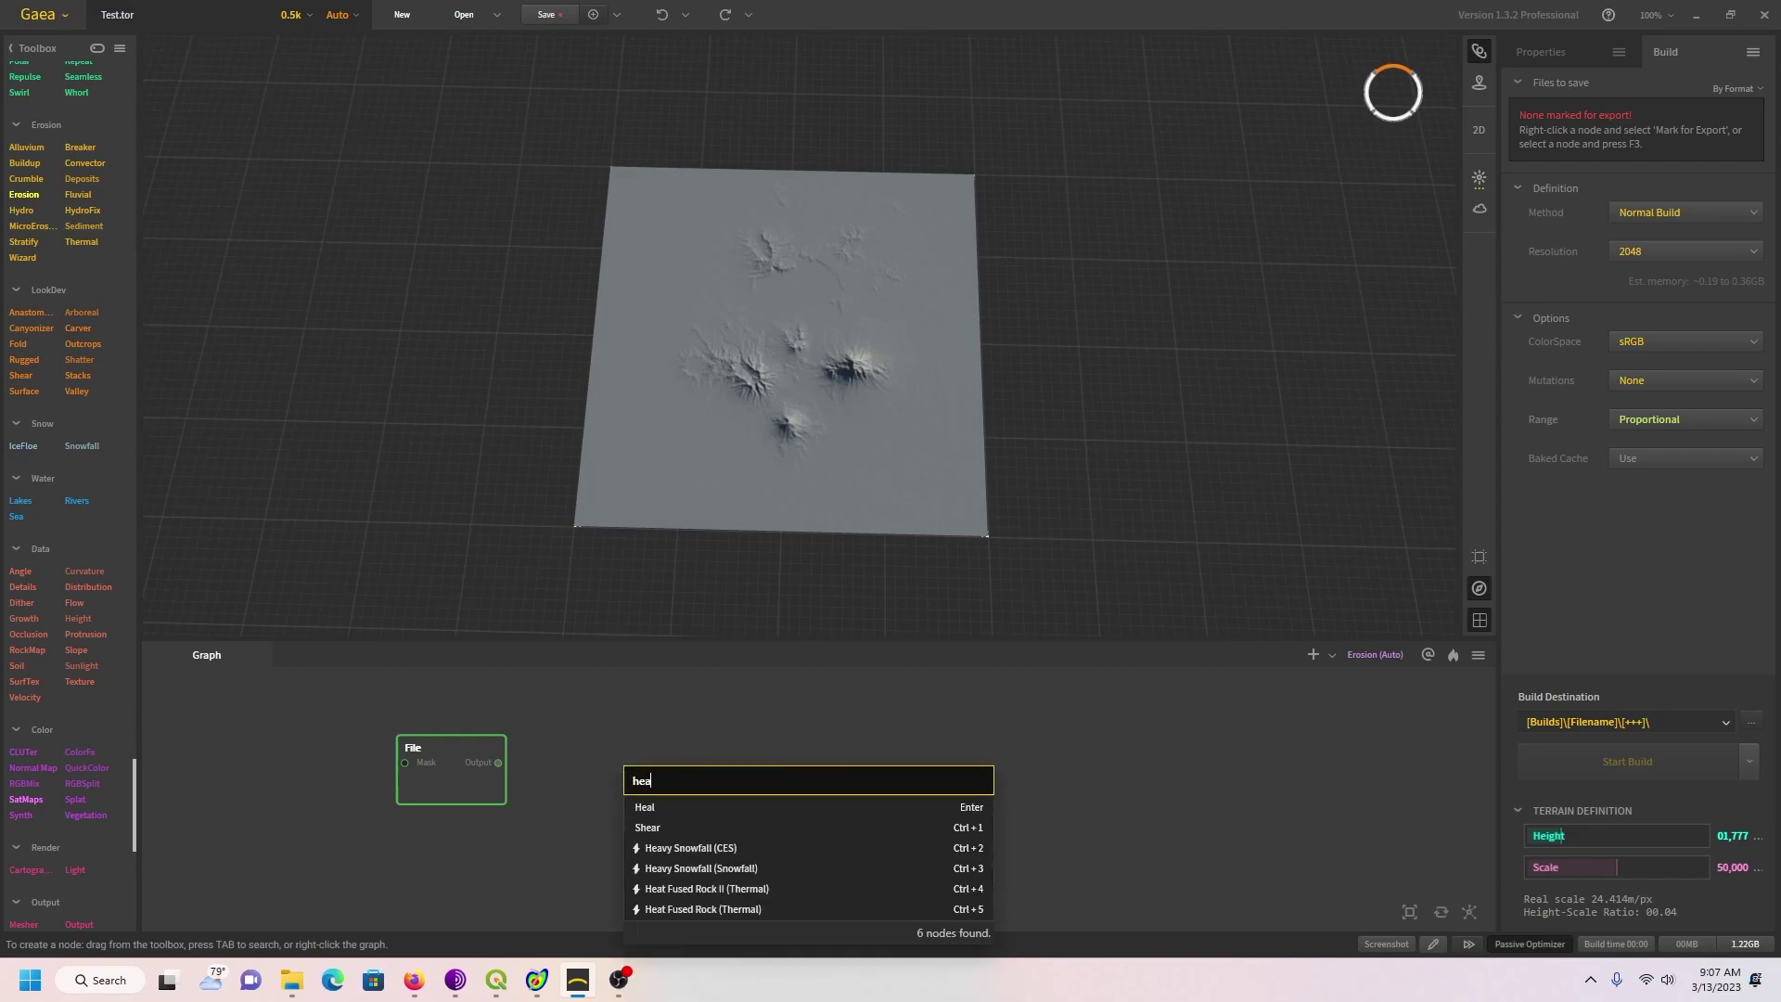
pyautogui.write('l')
pyautogui.click(653, 803)
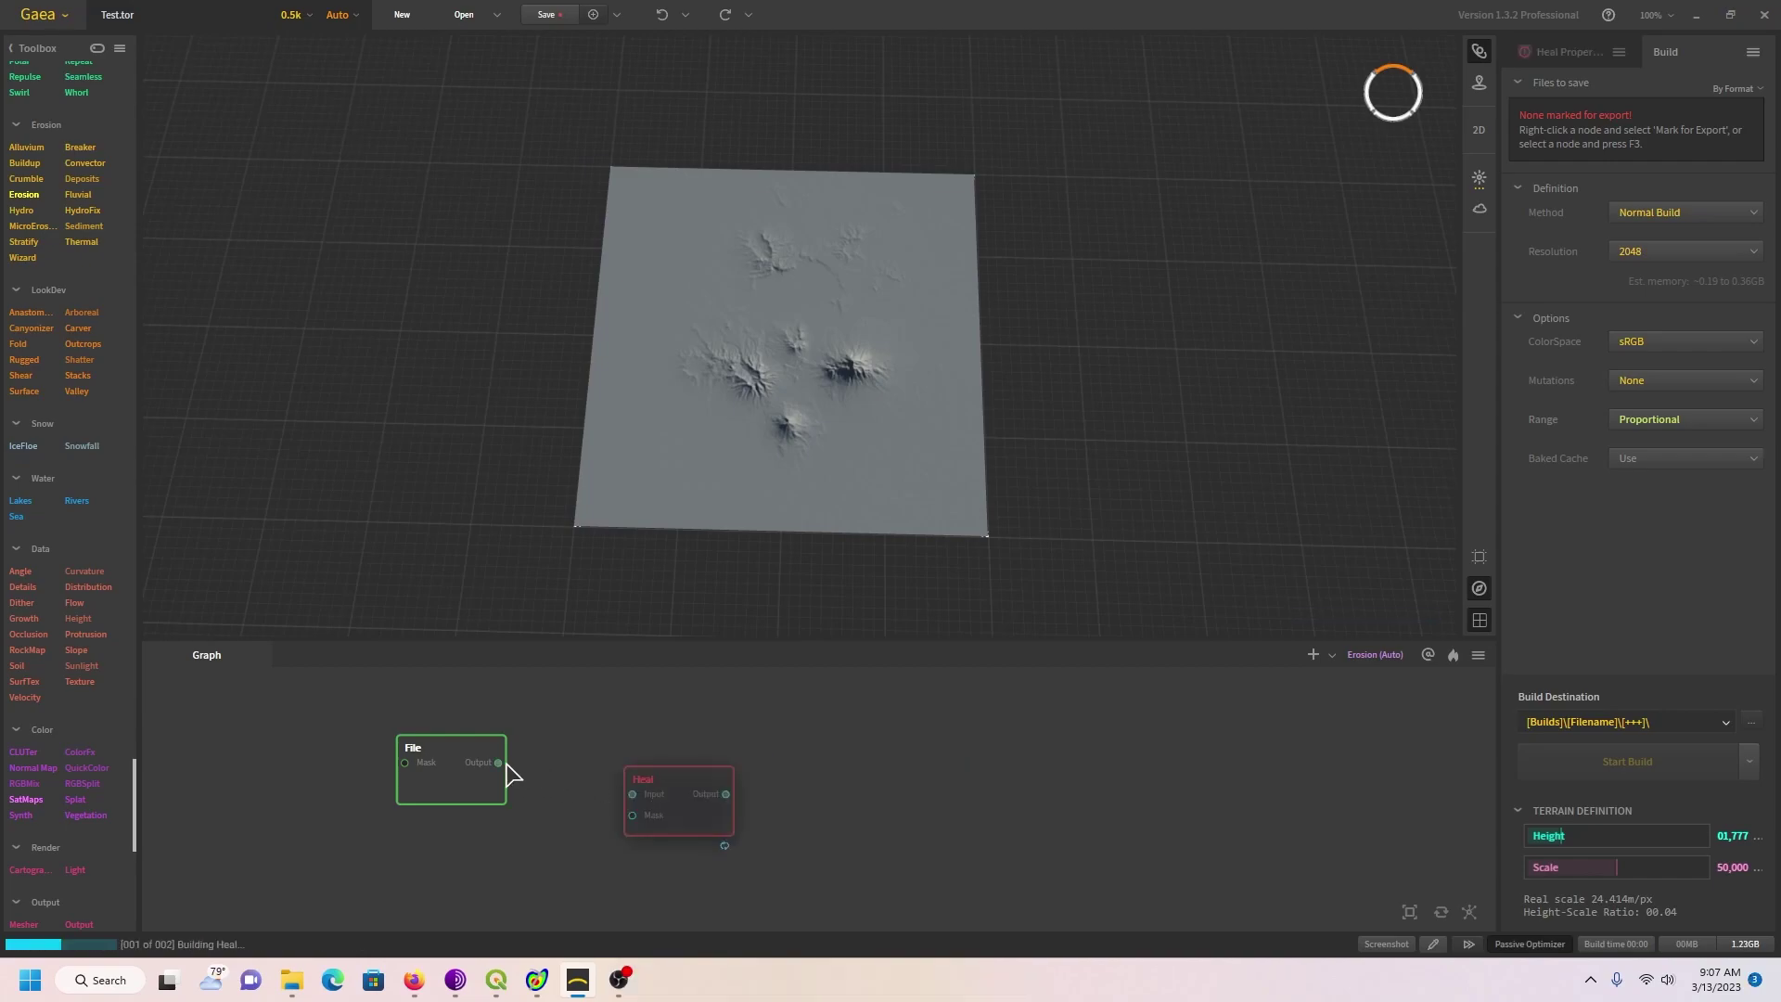
pyautogui.moveTo(503, 763)
pyautogui.mouseDown()
pyautogui.moveTo(634, 796)
pyautogui.moveTo(624, 752)
pyautogui.mouseUp()
# Step: Add an Erosion node fed by Heal and show its properties
pyautogui.rightClick(758, 766)
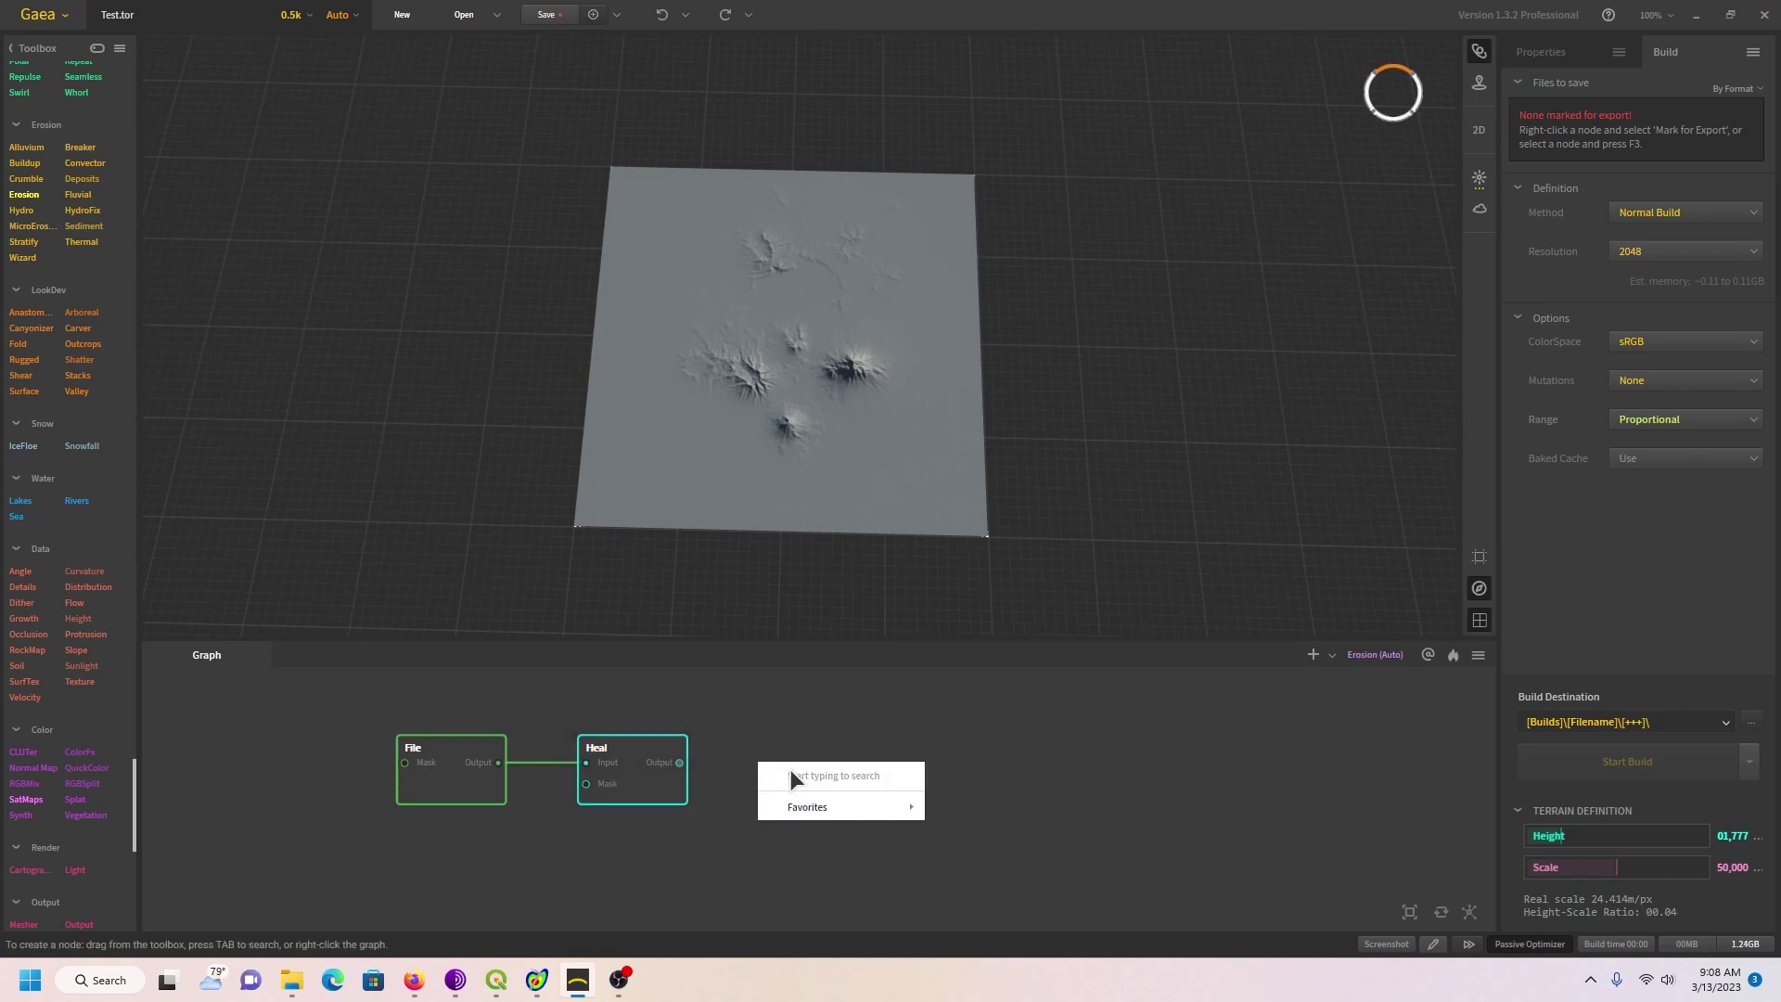
pyautogui.write('ero')
pyautogui.press('Escape')
pyautogui.moveTo(679, 762)
pyautogui.mouseDown()
pyautogui.moveTo(795, 809)
pyautogui.moveTo(852, 803)
pyautogui.moveTo(825, 769)
pyautogui.mouseUp()
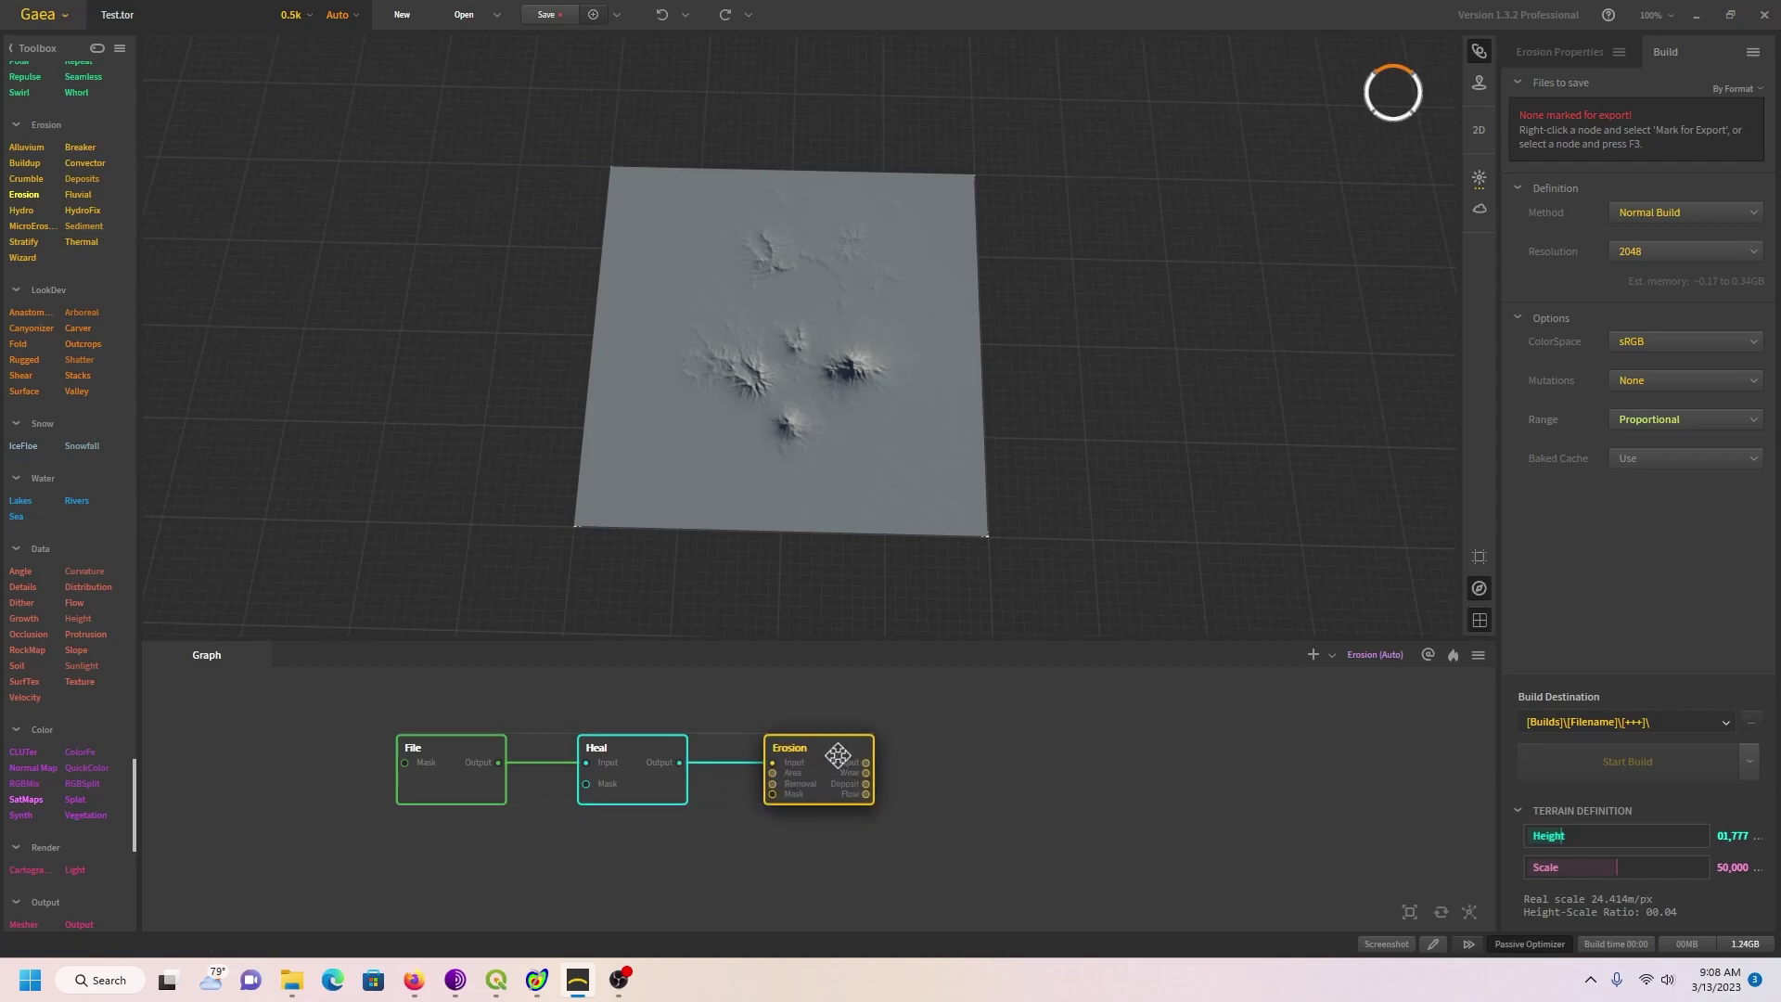
pyautogui.click(1589, 54)
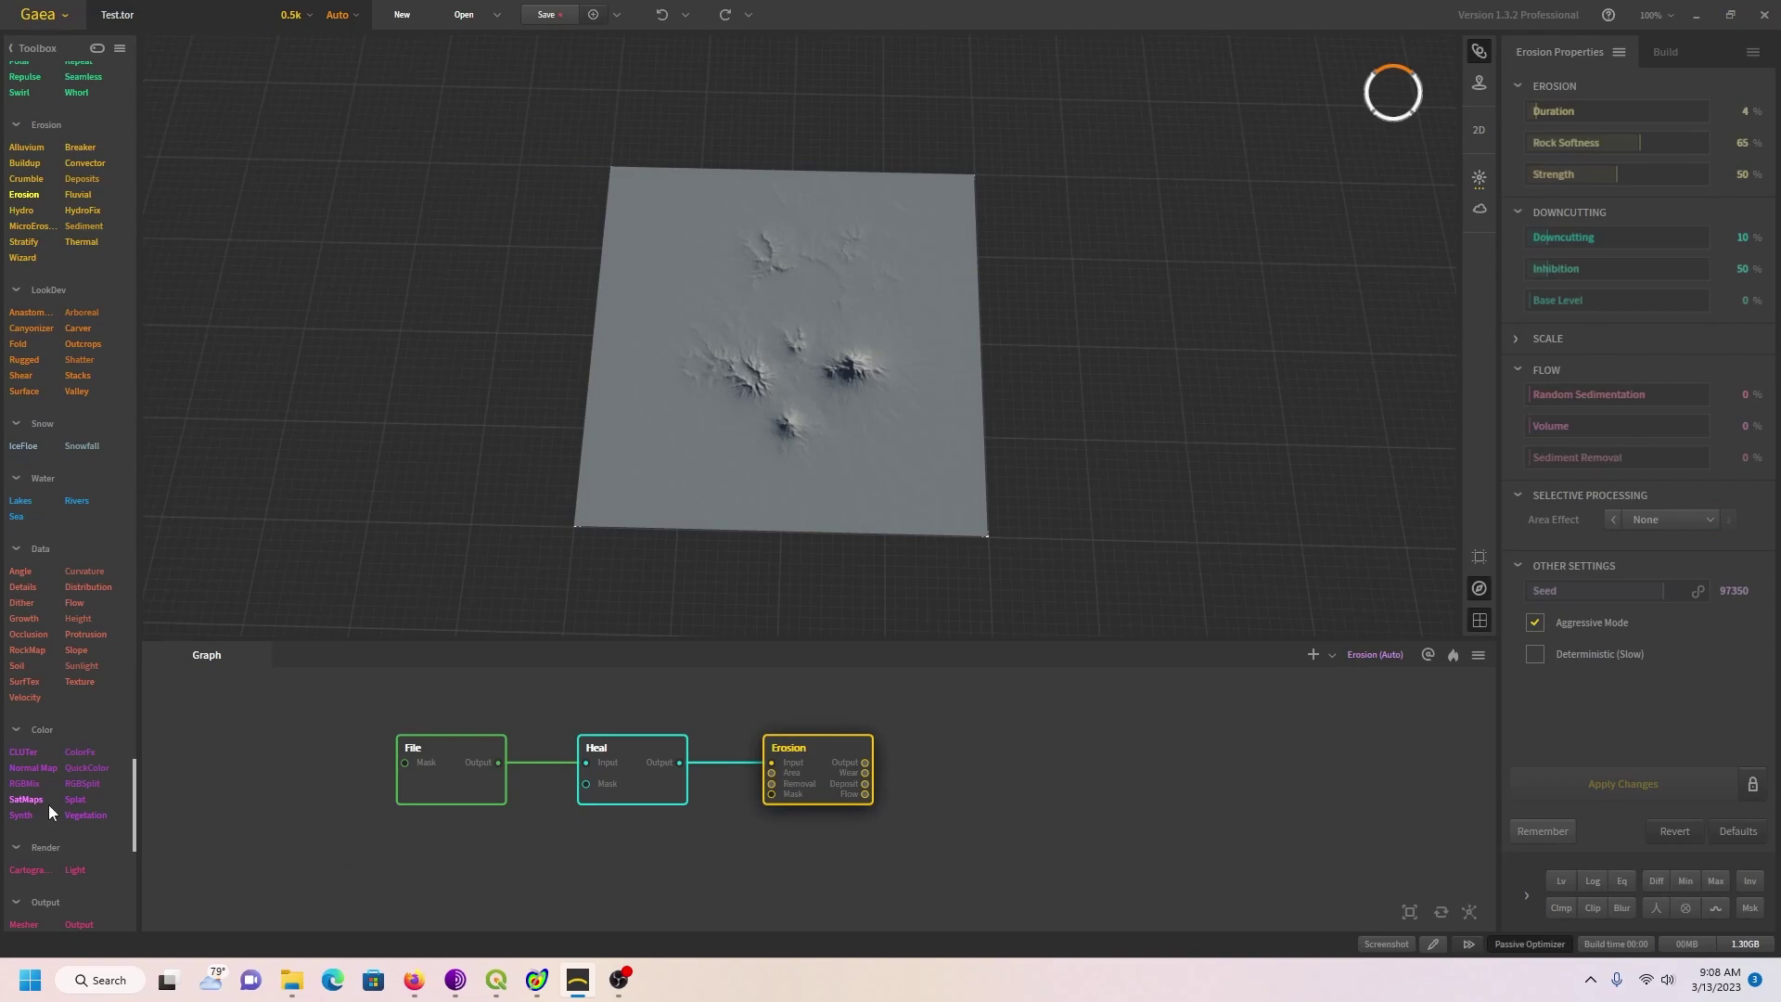
# Step: Connect a SatMaps node after Erosion and choose Rocky satellite map 0094
pyautogui.moveTo(26, 803); pyautogui.dragTo(858, 767)
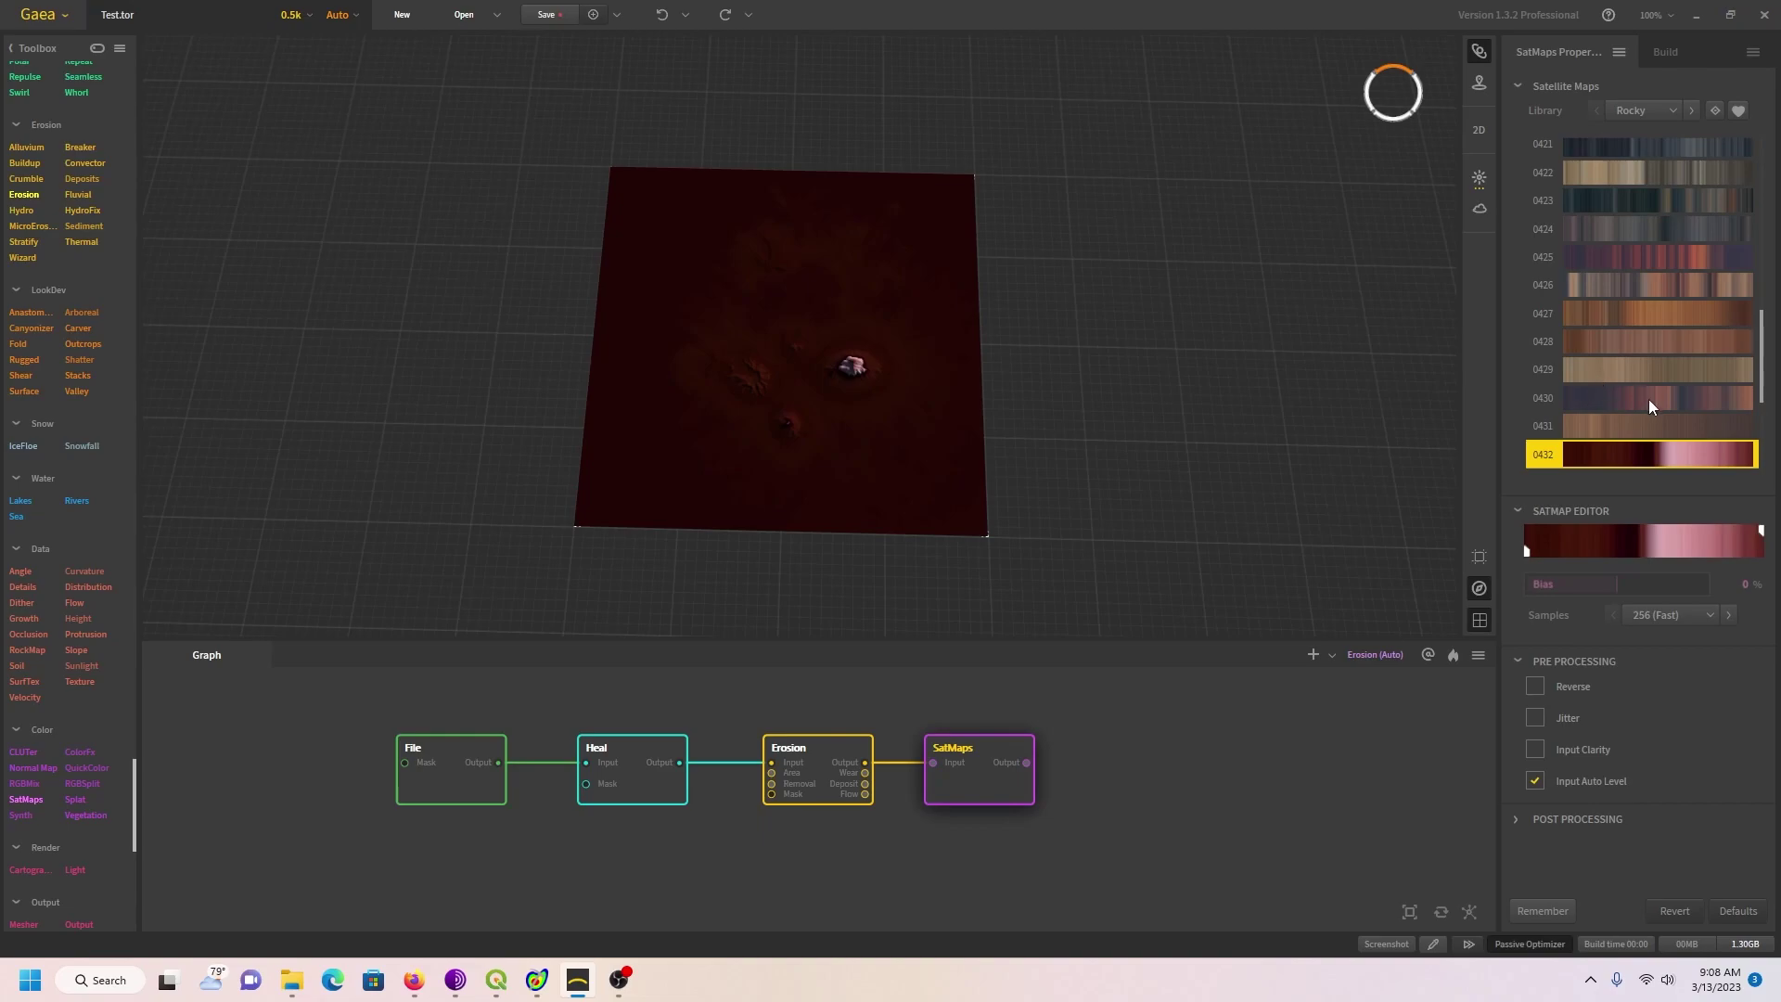
pyautogui.moveTo(1759, 380); pyautogui.dragTo(1760, 185)
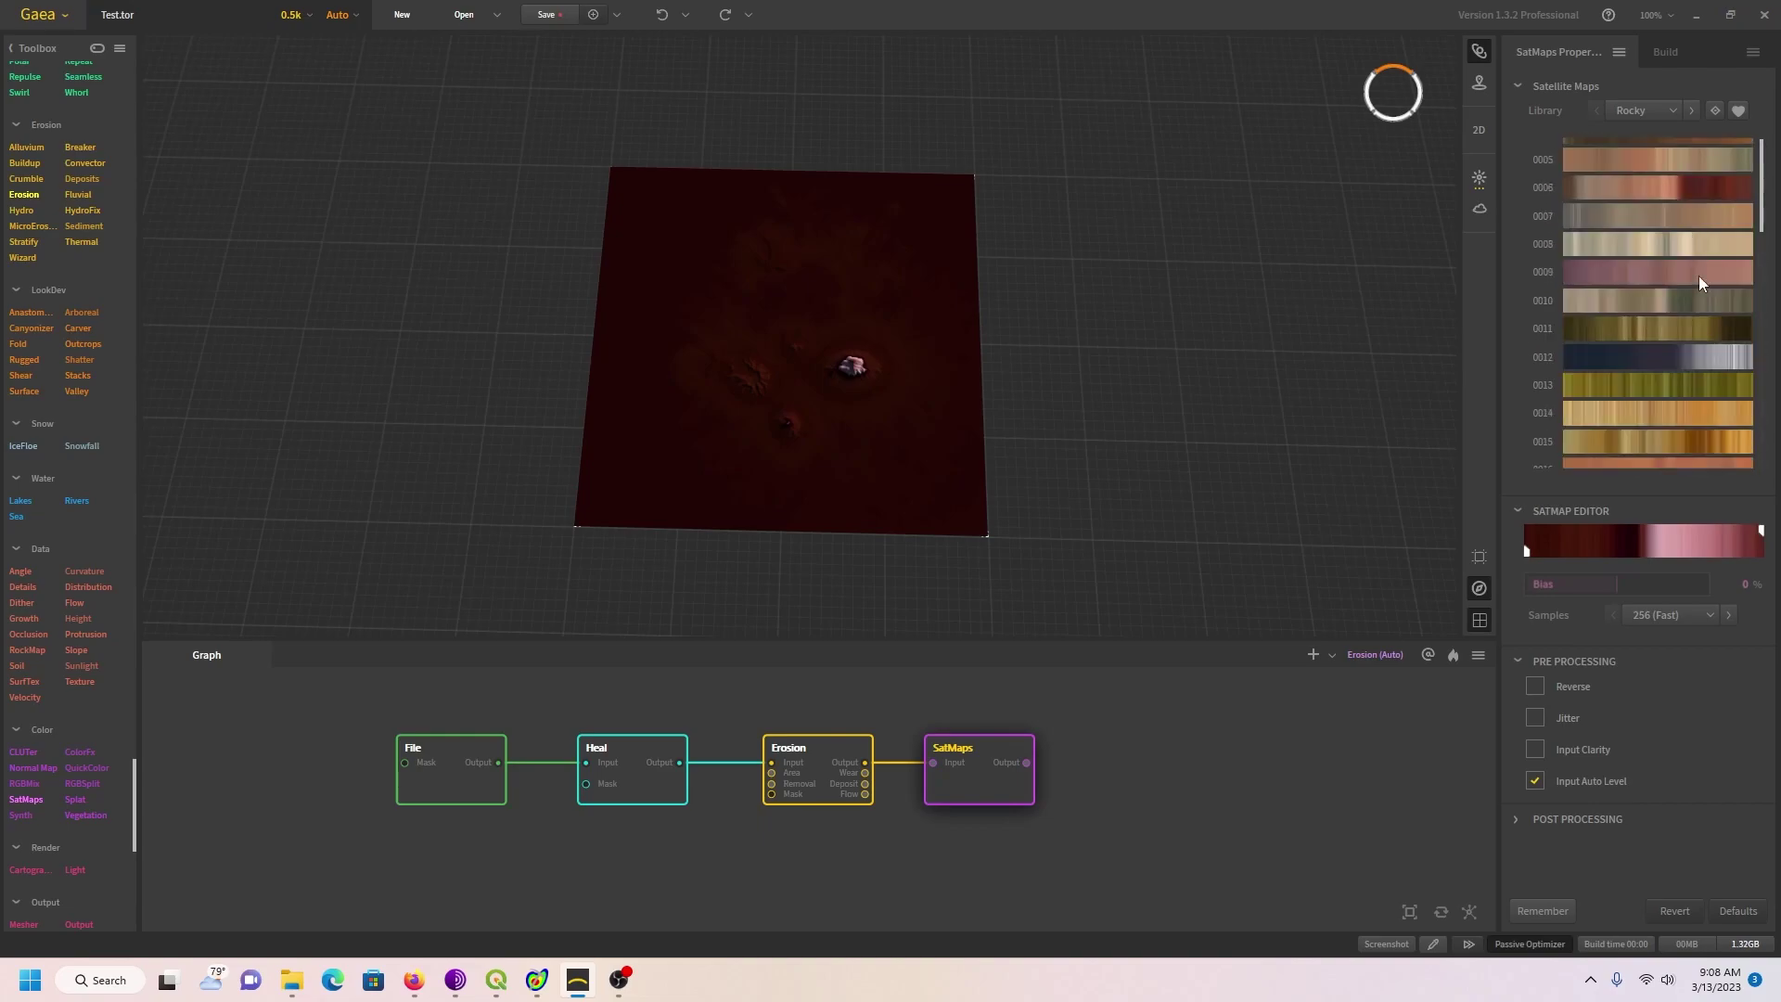
pyautogui.scroll(-4, 1699, 293)
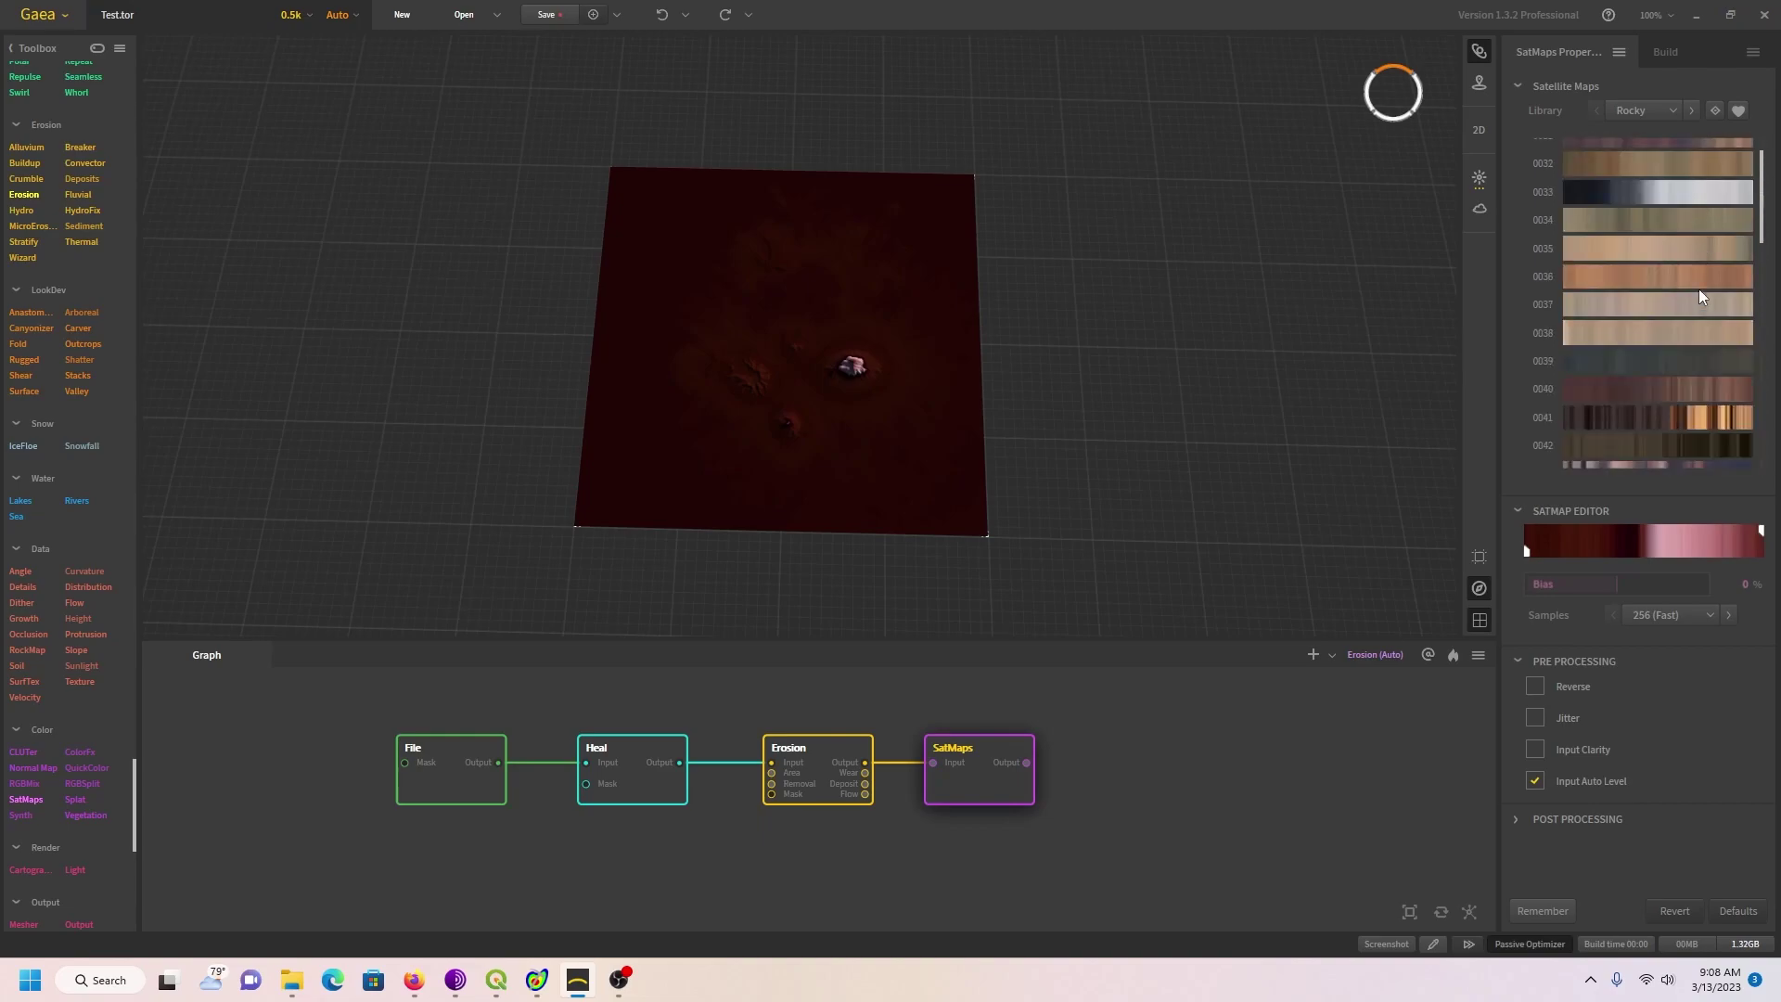
pyautogui.scroll(-5, 1699, 287)
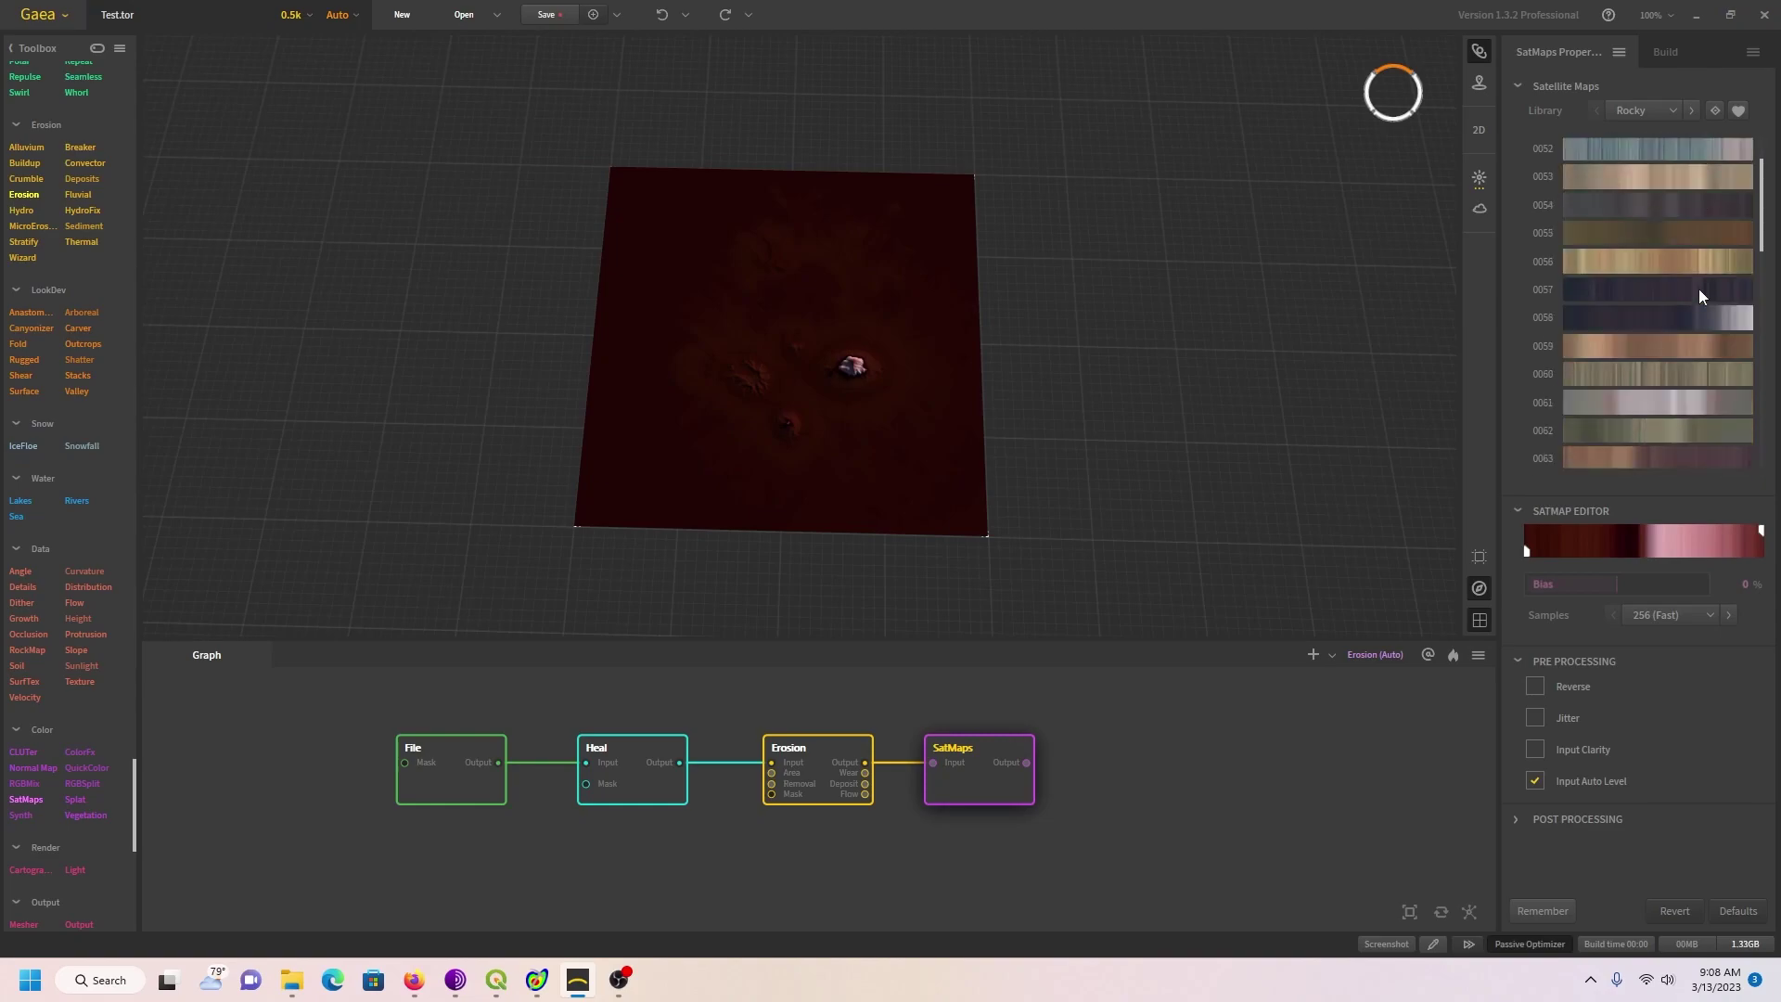
pyautogui.scroll(-4, 1699, 295)
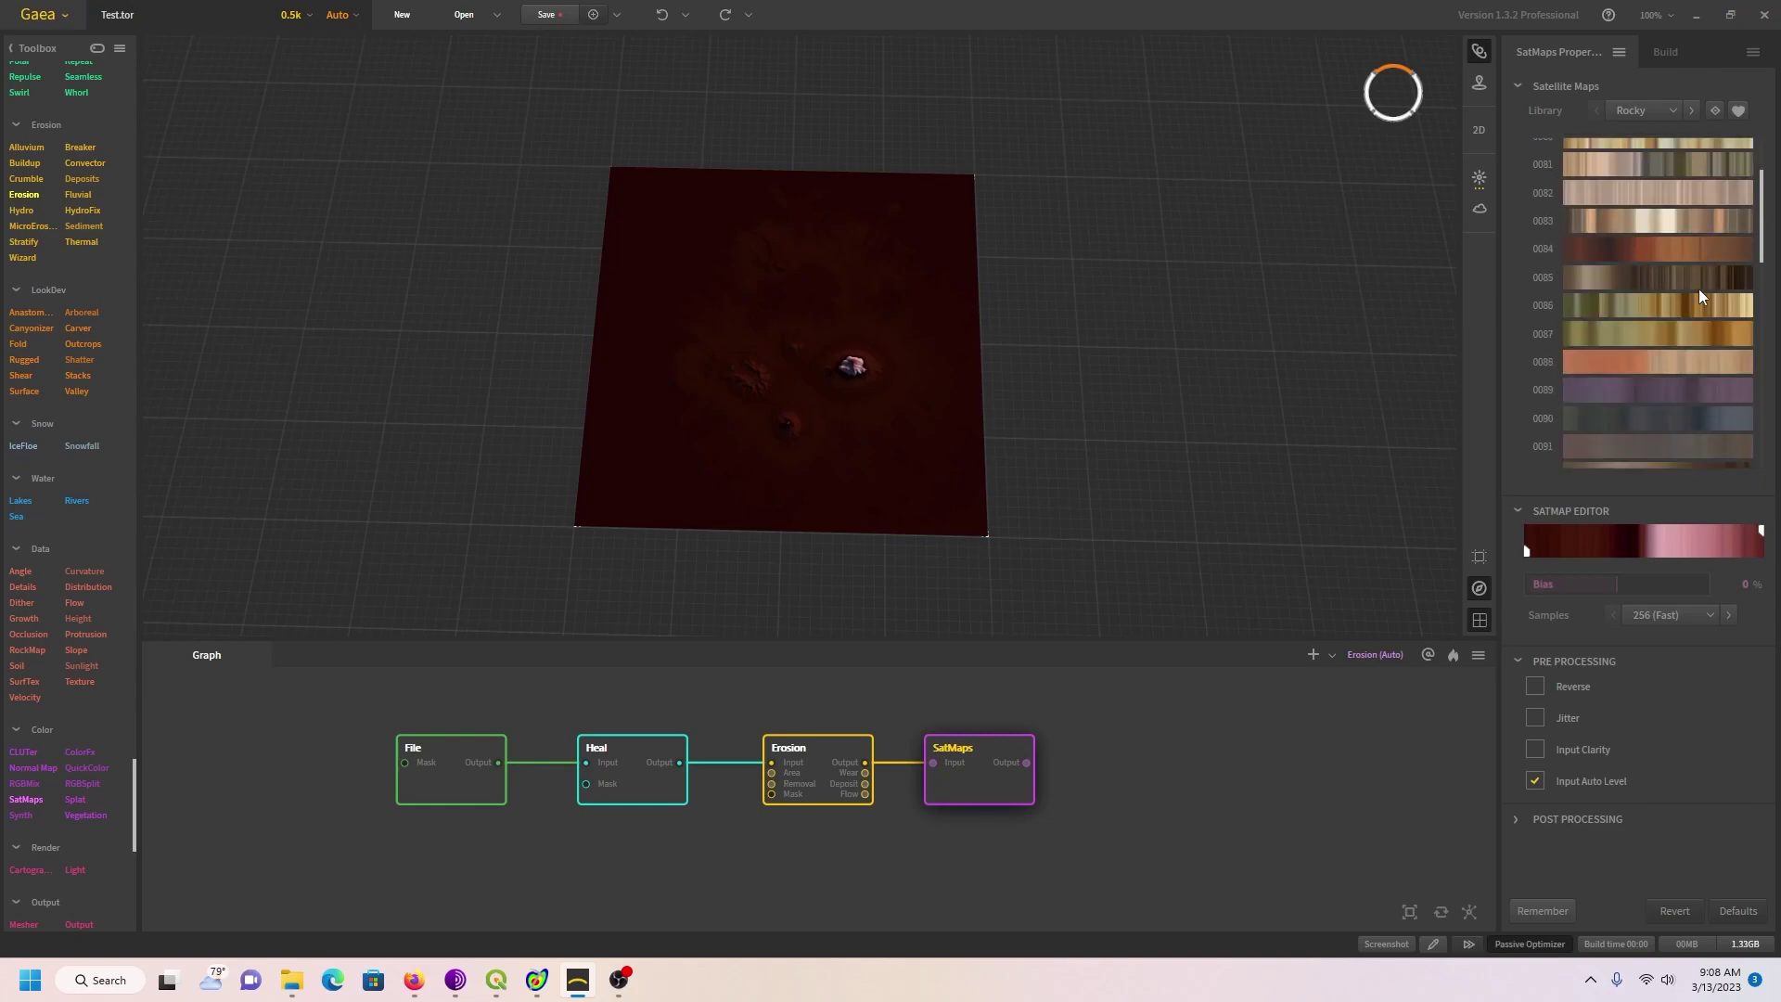
pyautogui.scroll(-1, 1640, 416)
pyautogui.click(1622, 442)
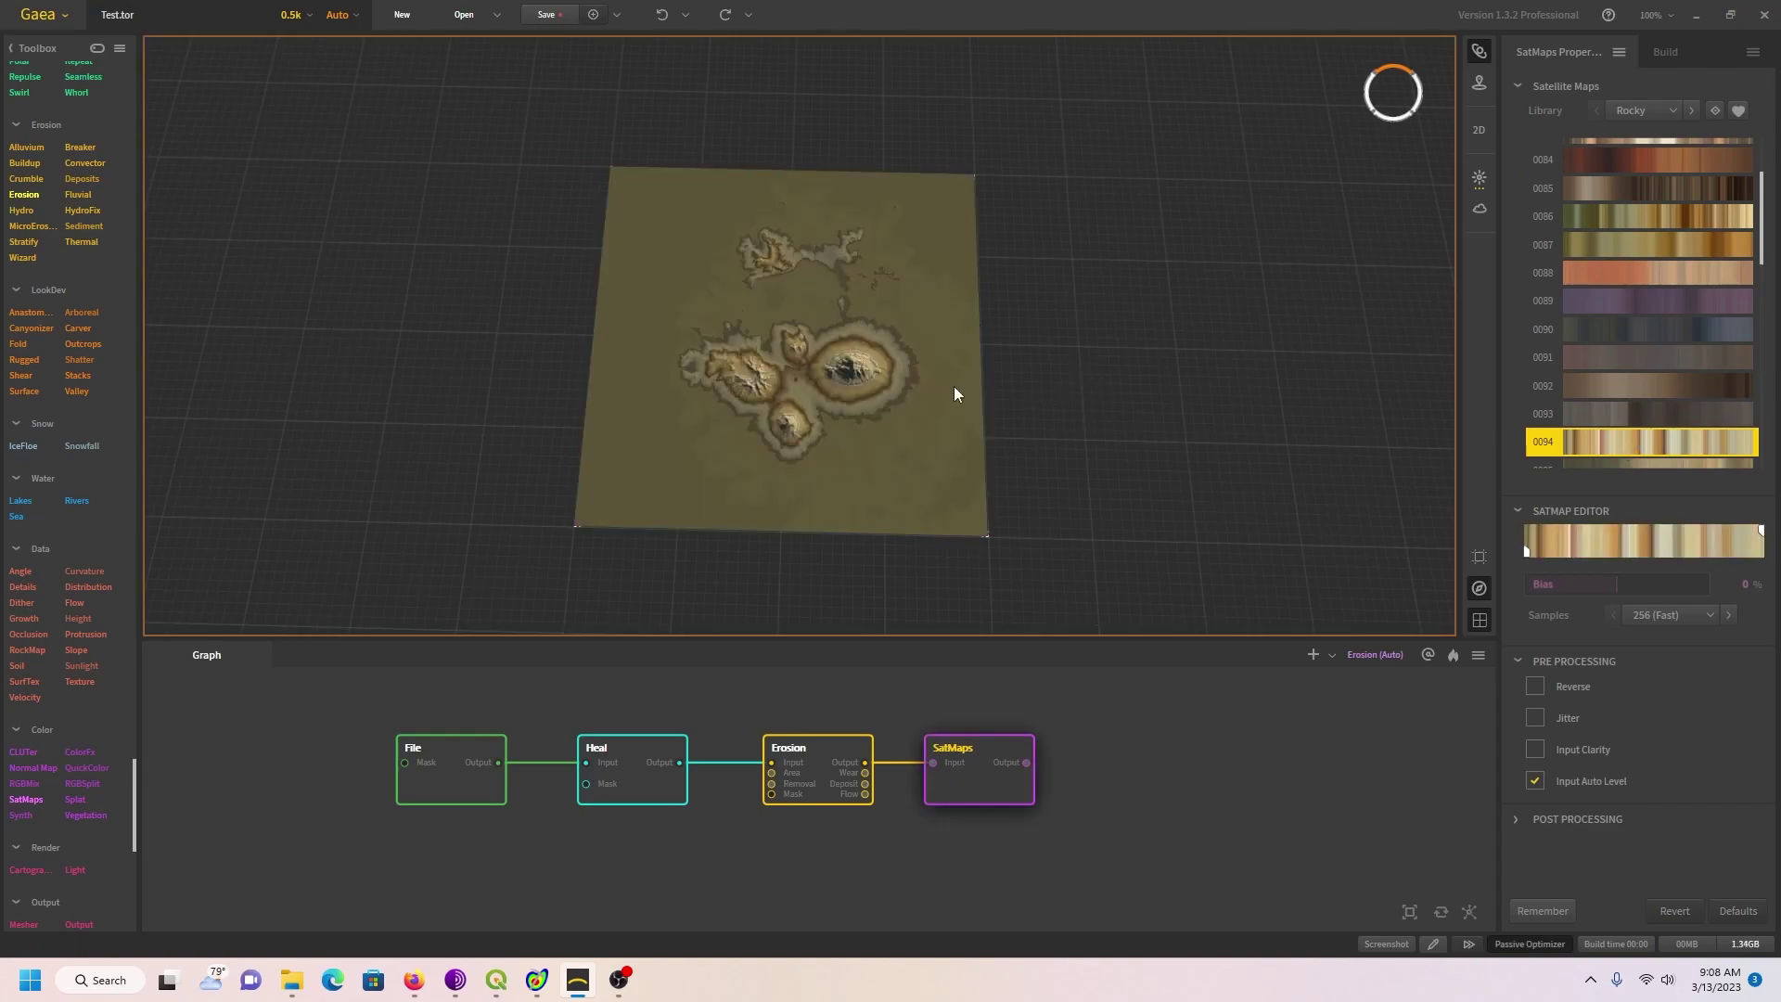
pyautogui.scroll(5, 932, 392)
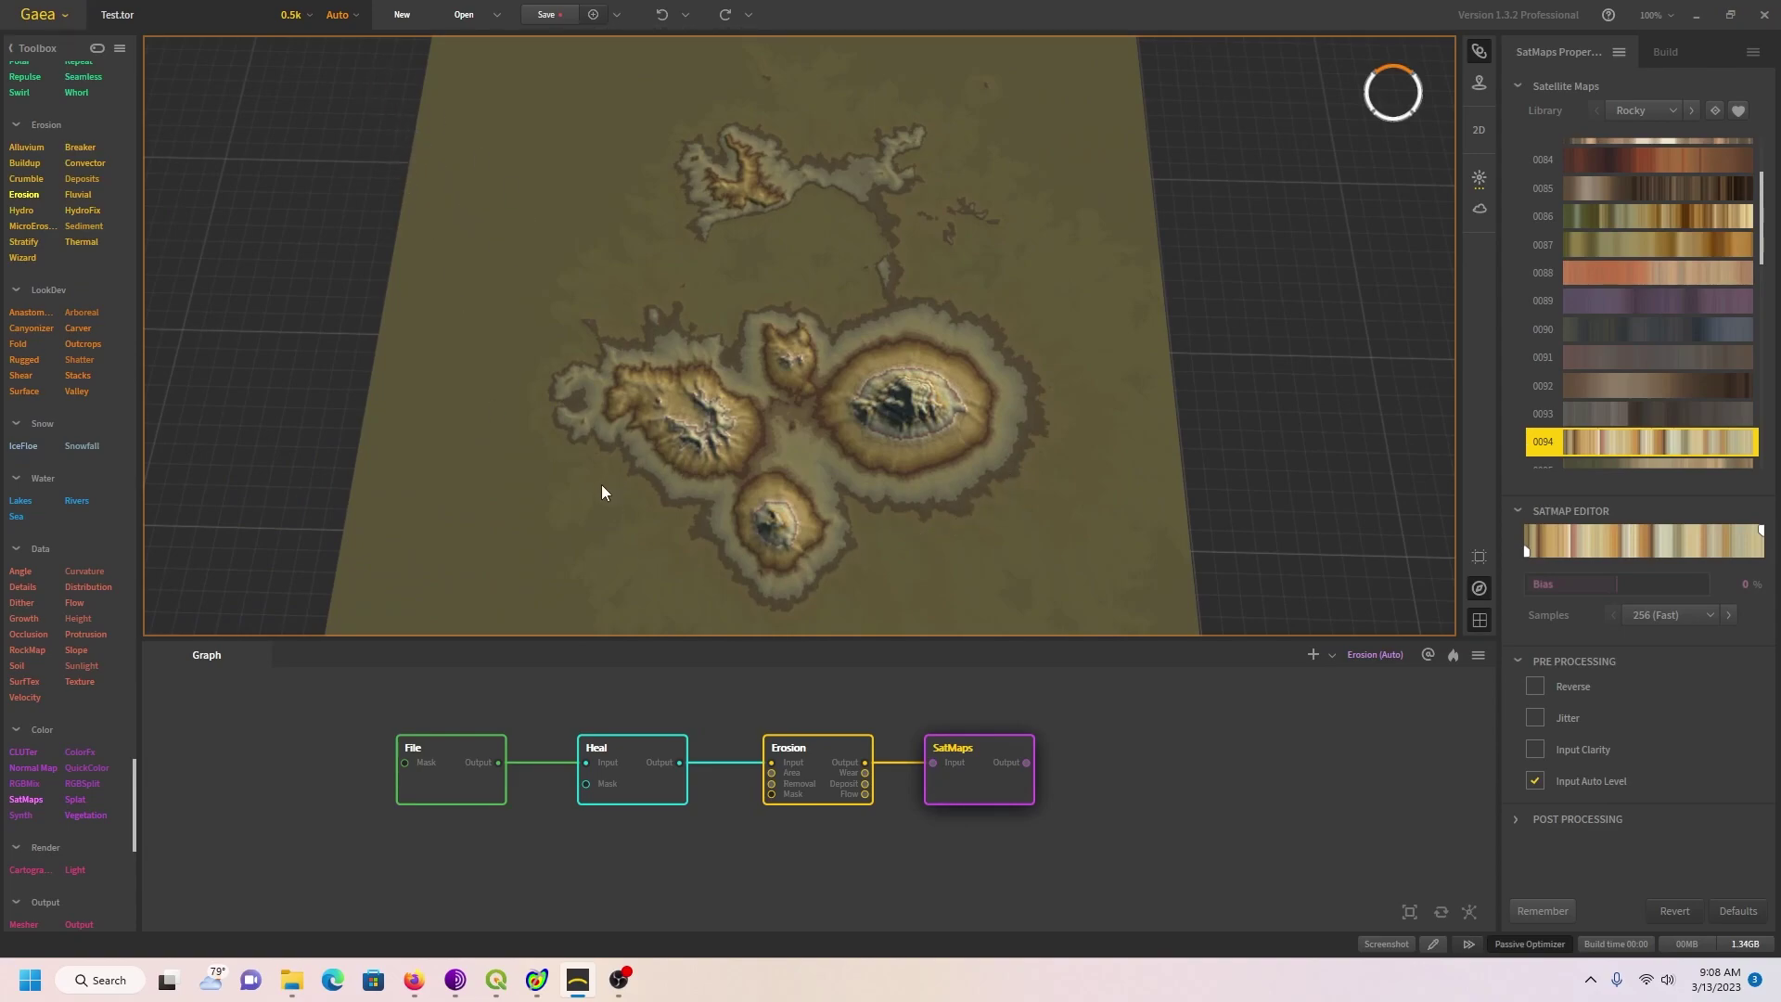
# Step: Orbit to a low oblique view and turn on the sky and water backdrop
pyautogui.moveTo(601, 486); pyautogui.dragTo(726, 698)
pyautogui.scroll(3, 879, 521)
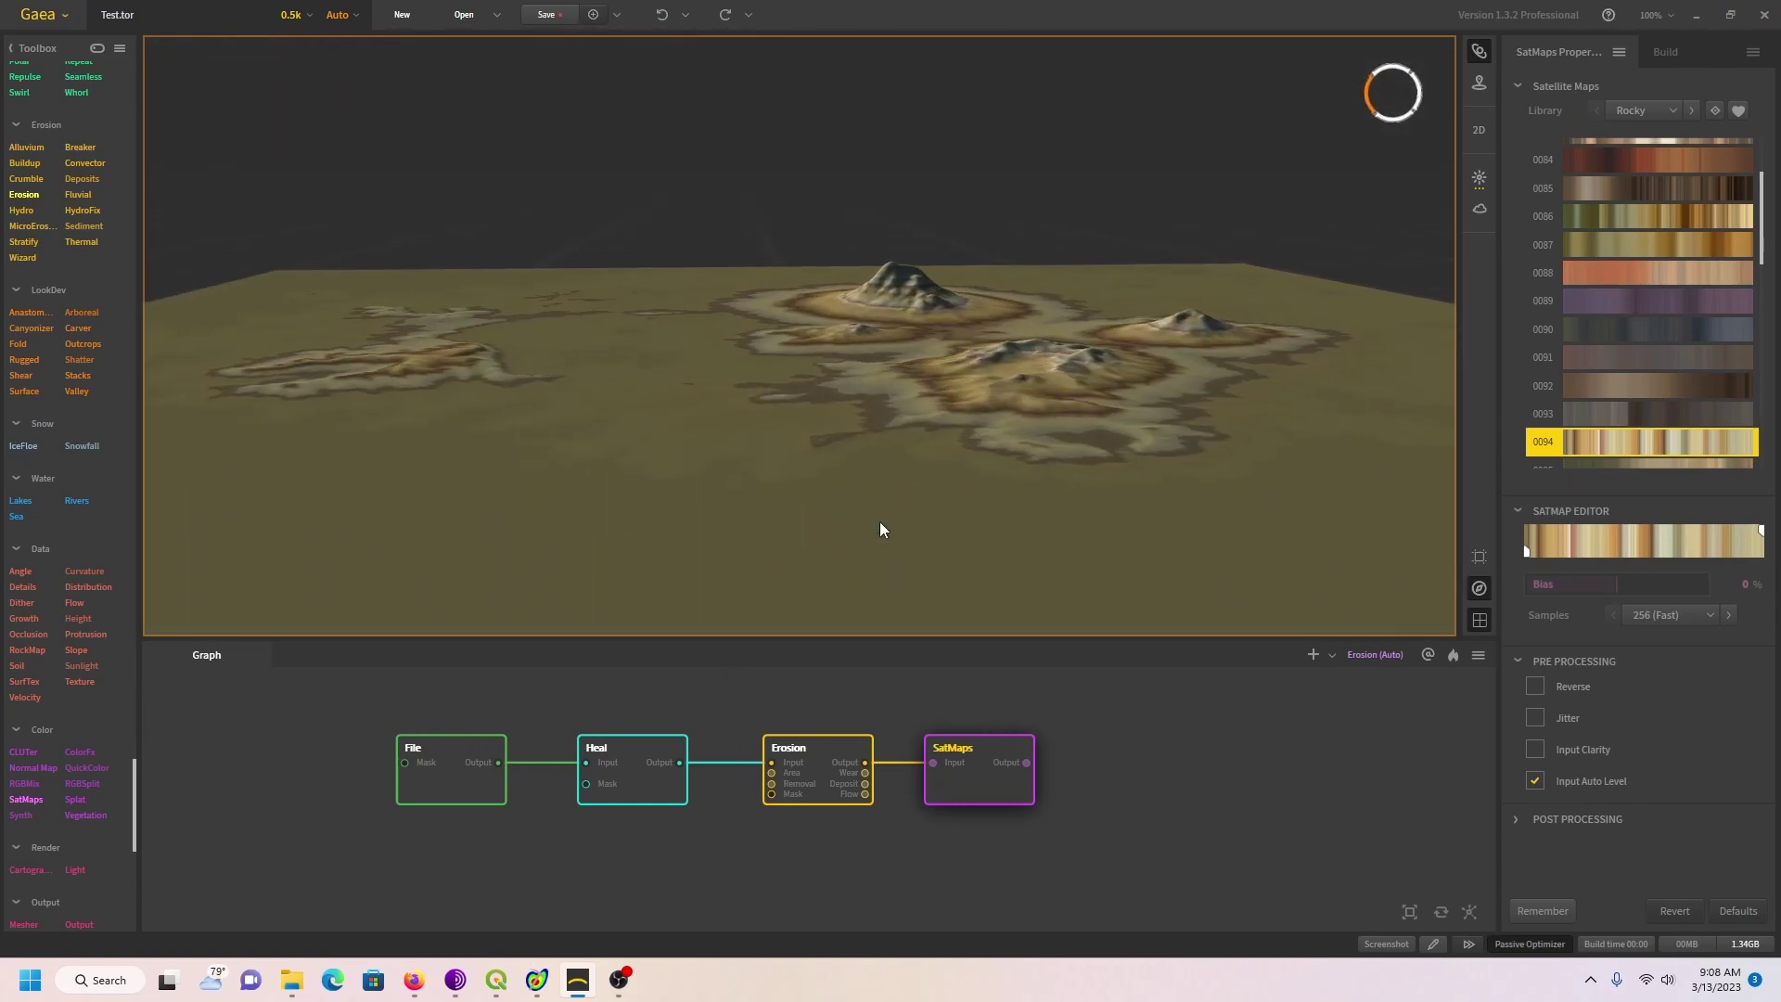
pyautogui.moveTo(890, 521); pyautogui.dragTo(885, 564)
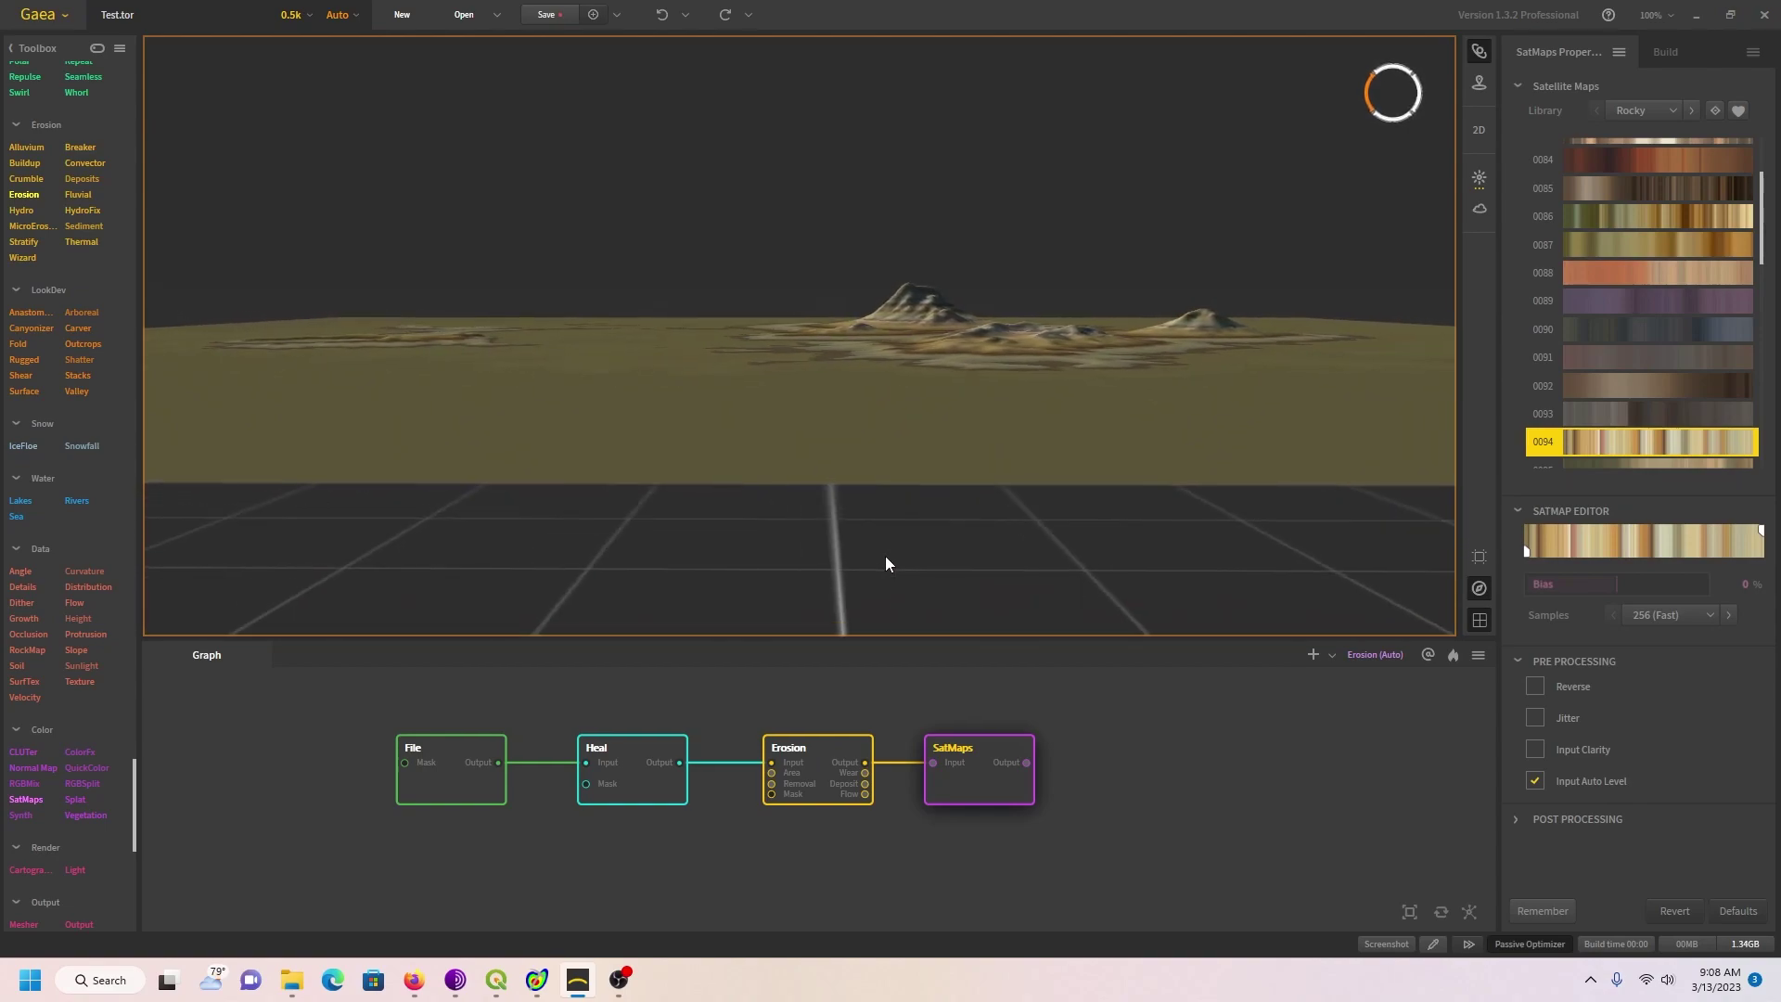
pyautogui.click(1479, 209)
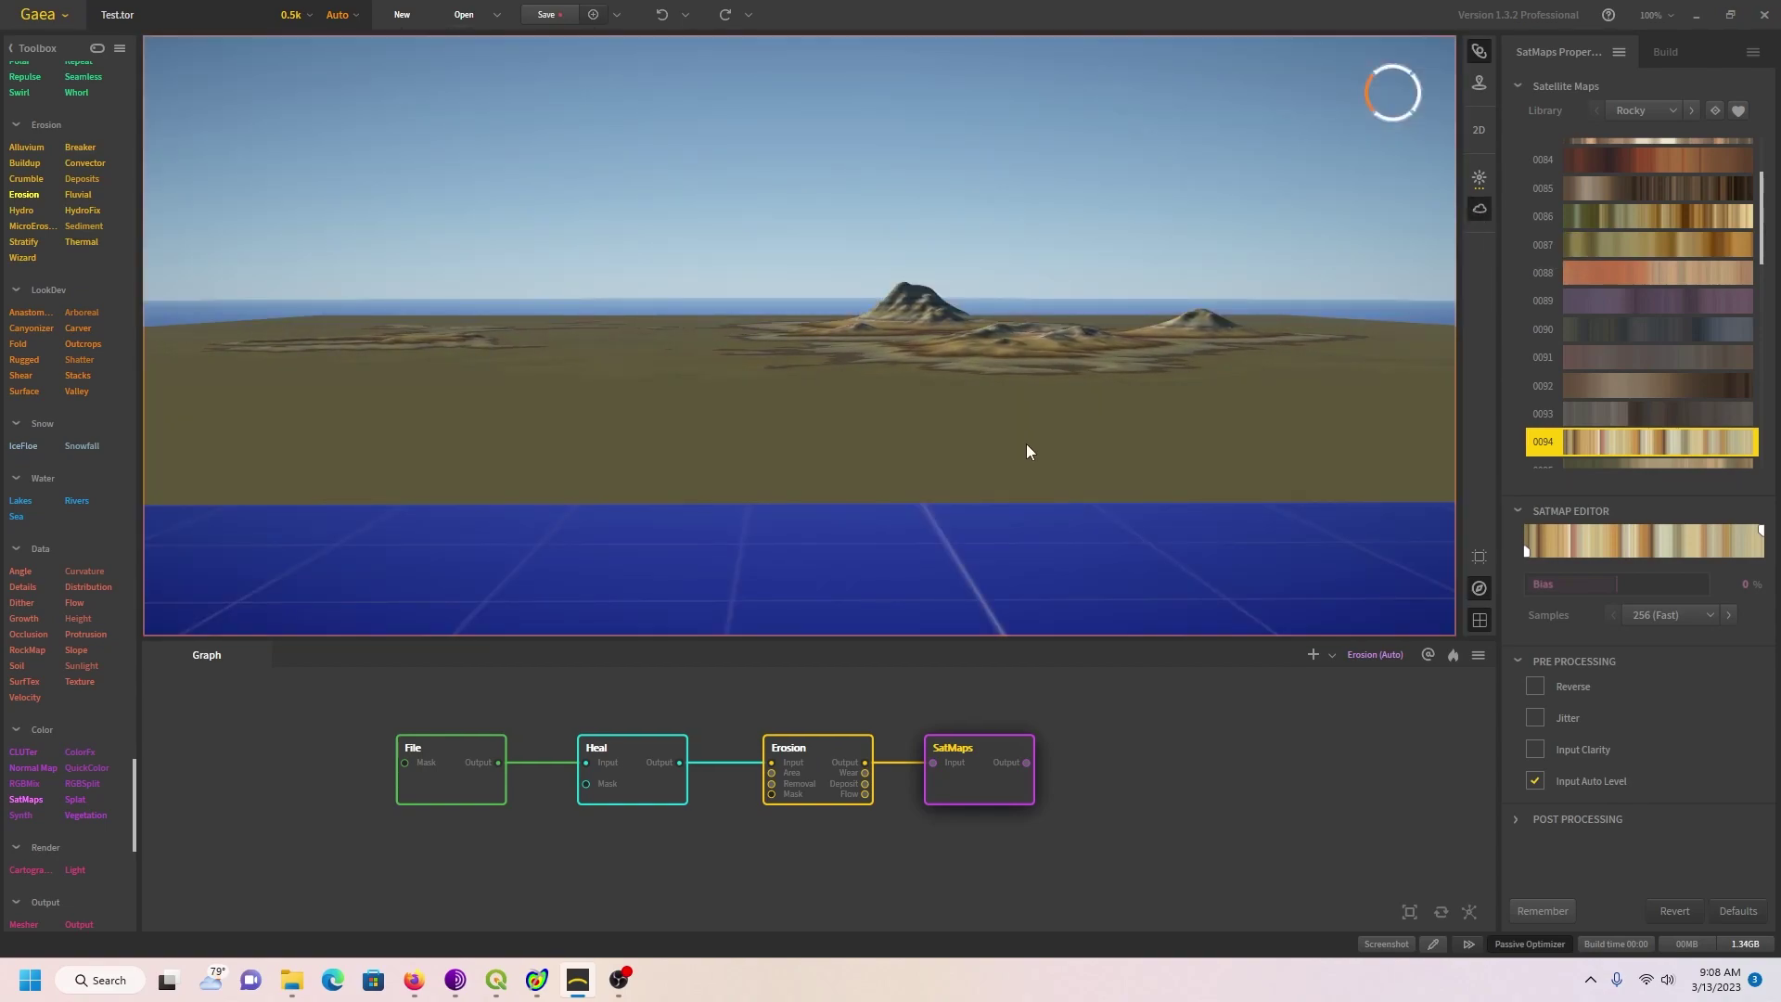
pyautogui.scroll(3, 1082, 447)
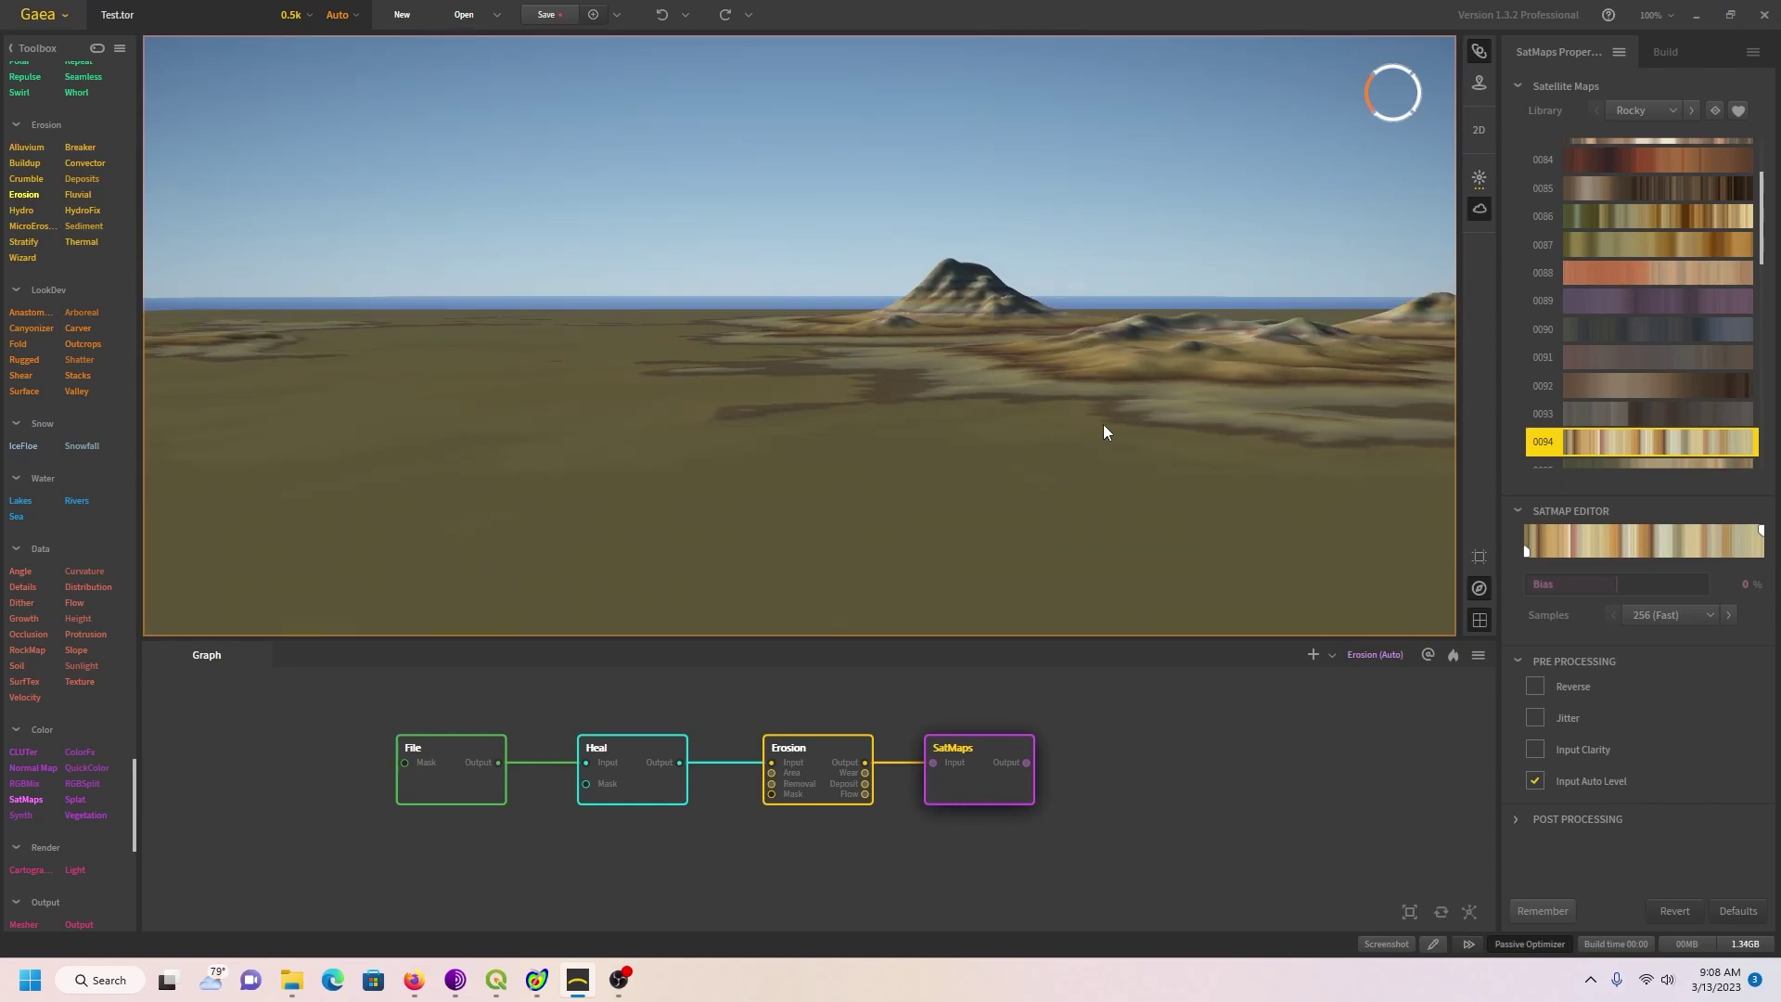
pyautogui.moveTo(1074, 419); pyautogui.dragTo(1064, 410)
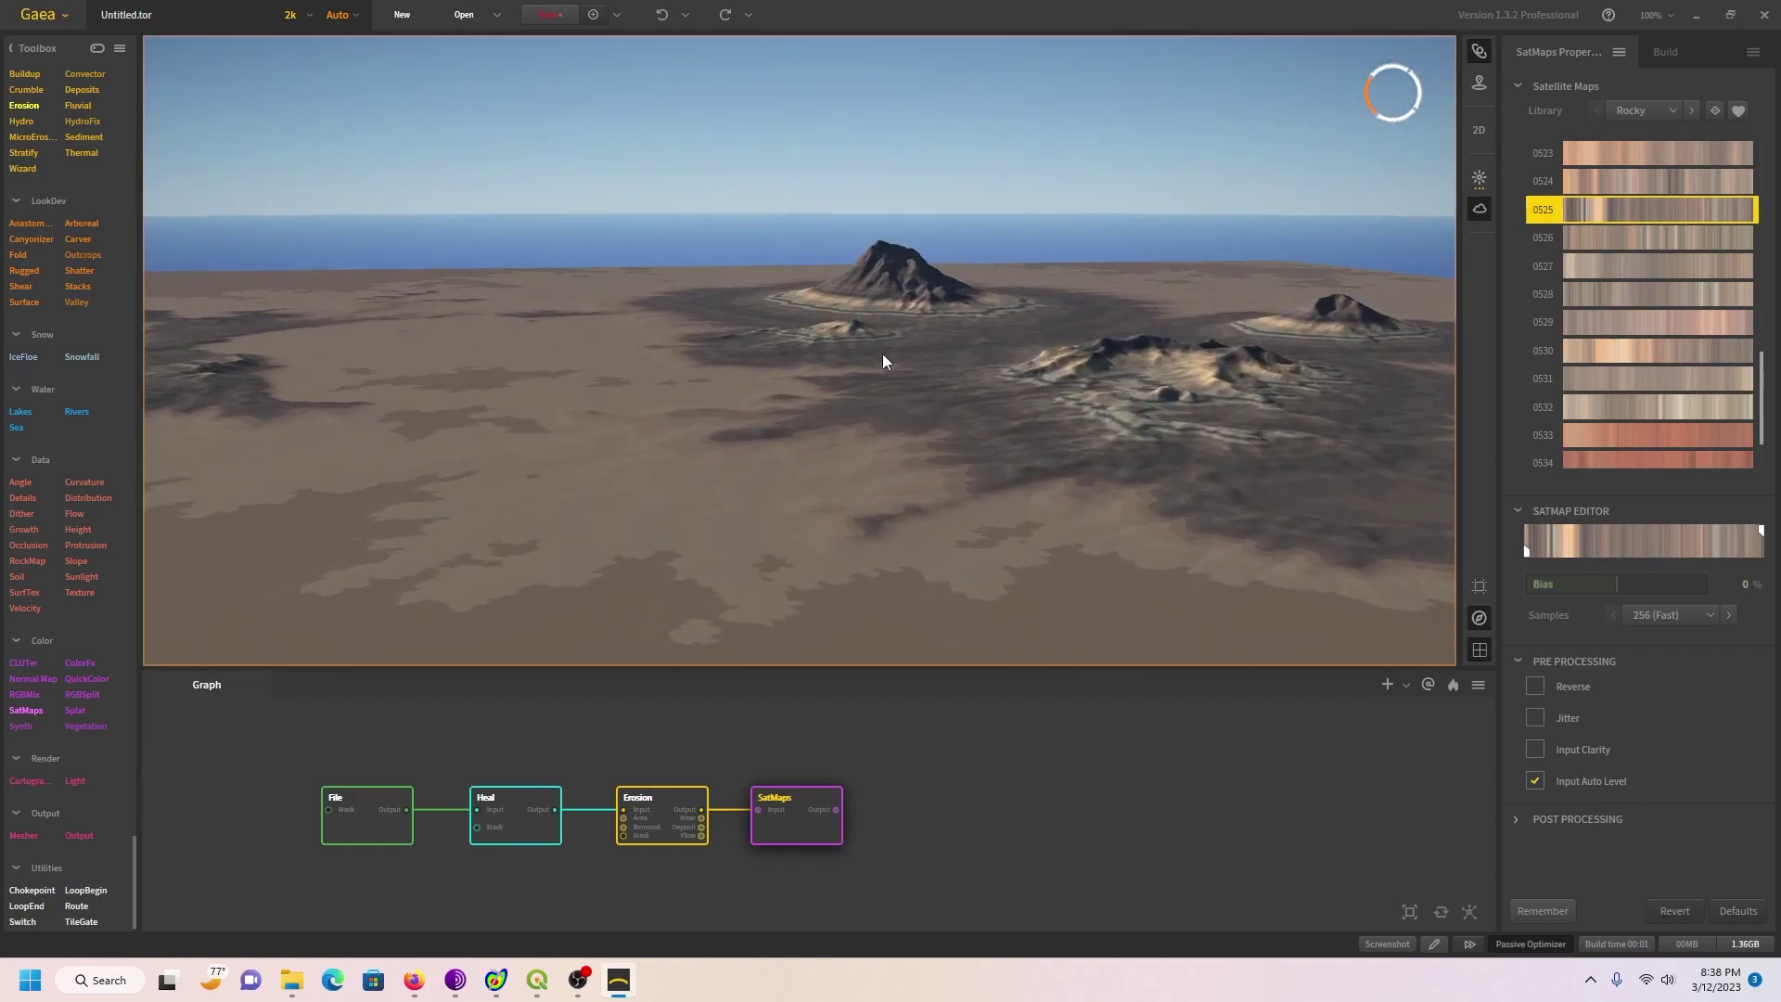
pyautogui.scroll(-5, 883, 360)
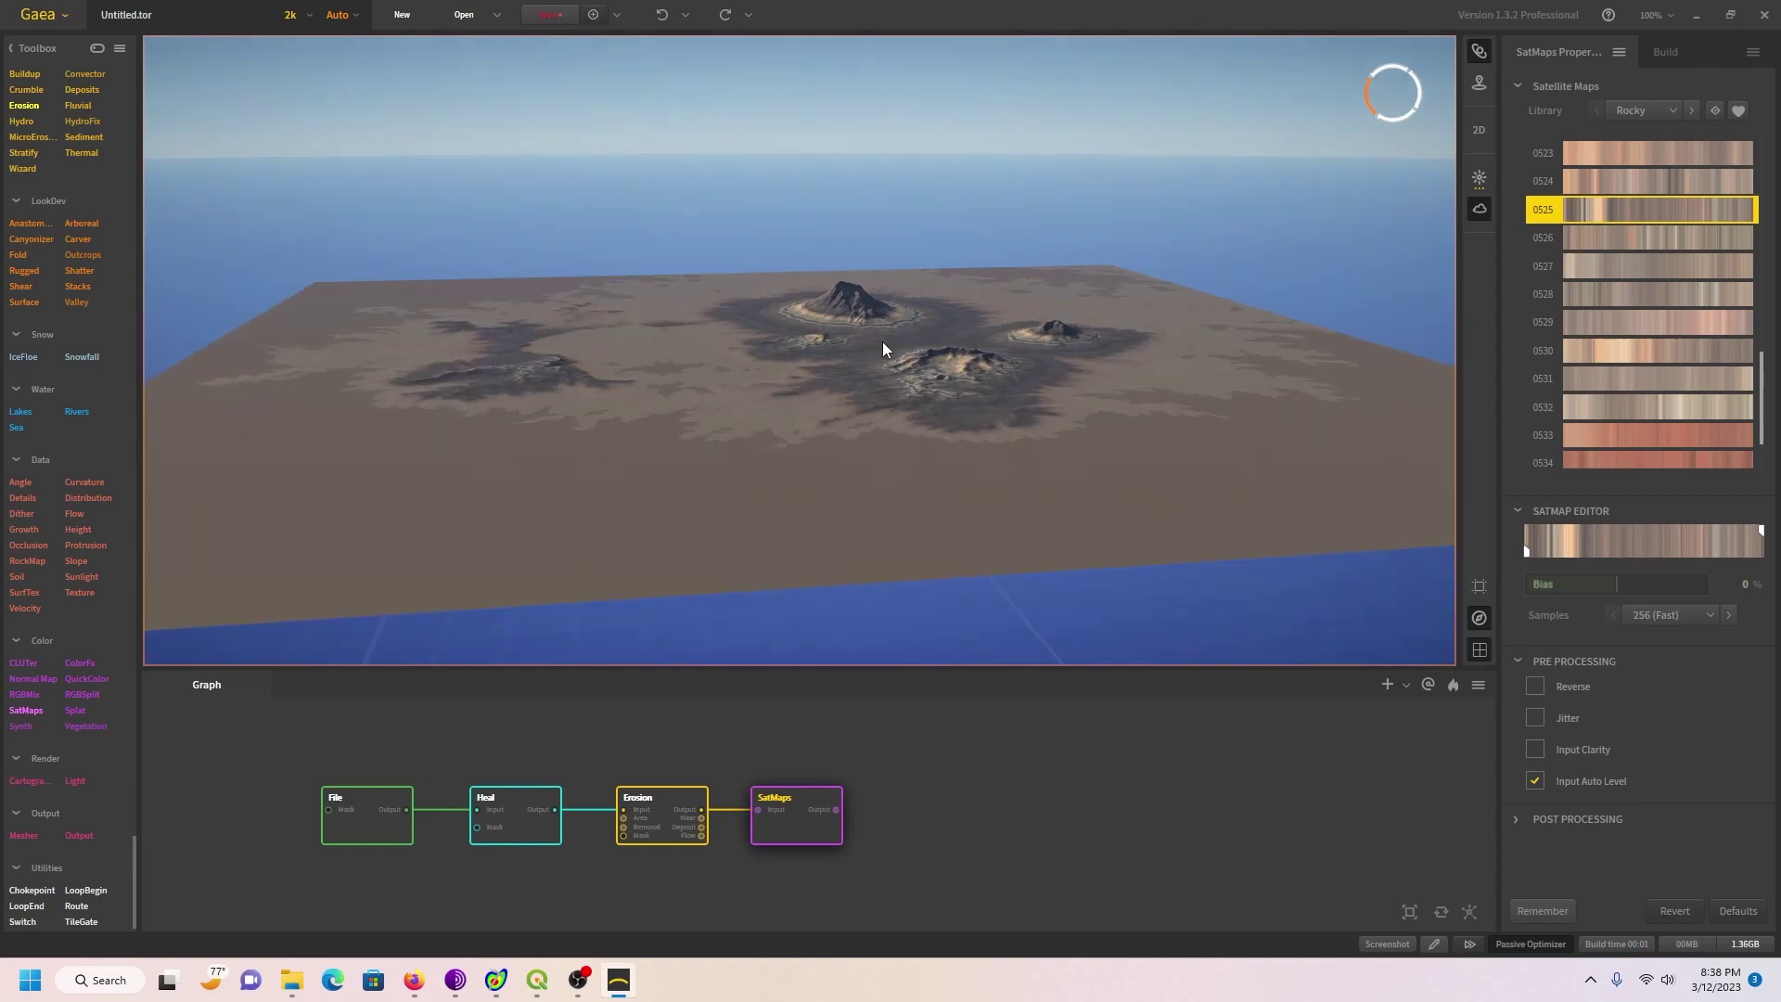
pyautogui.scroll(-5, 883, 349)
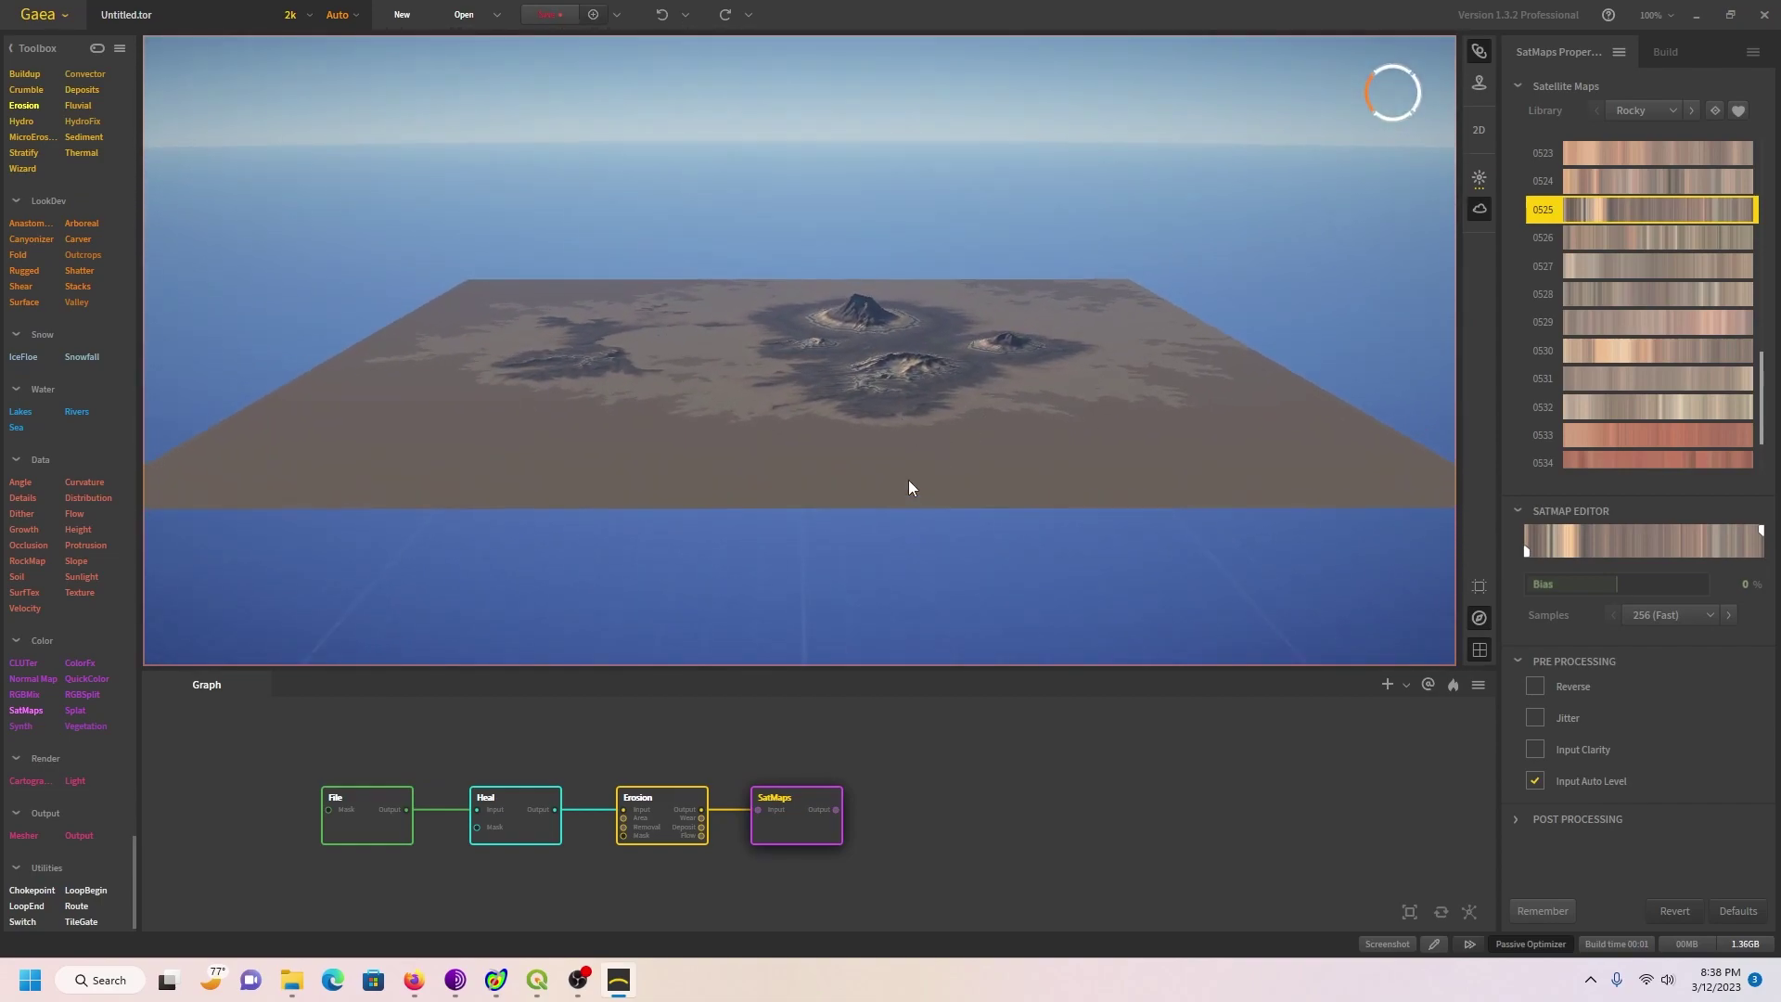
pyautogui.scroll(3, 910, 492)
pyautogui.scroll(3, 913, 489)
pyautogui.scroll(3, 952, 518)
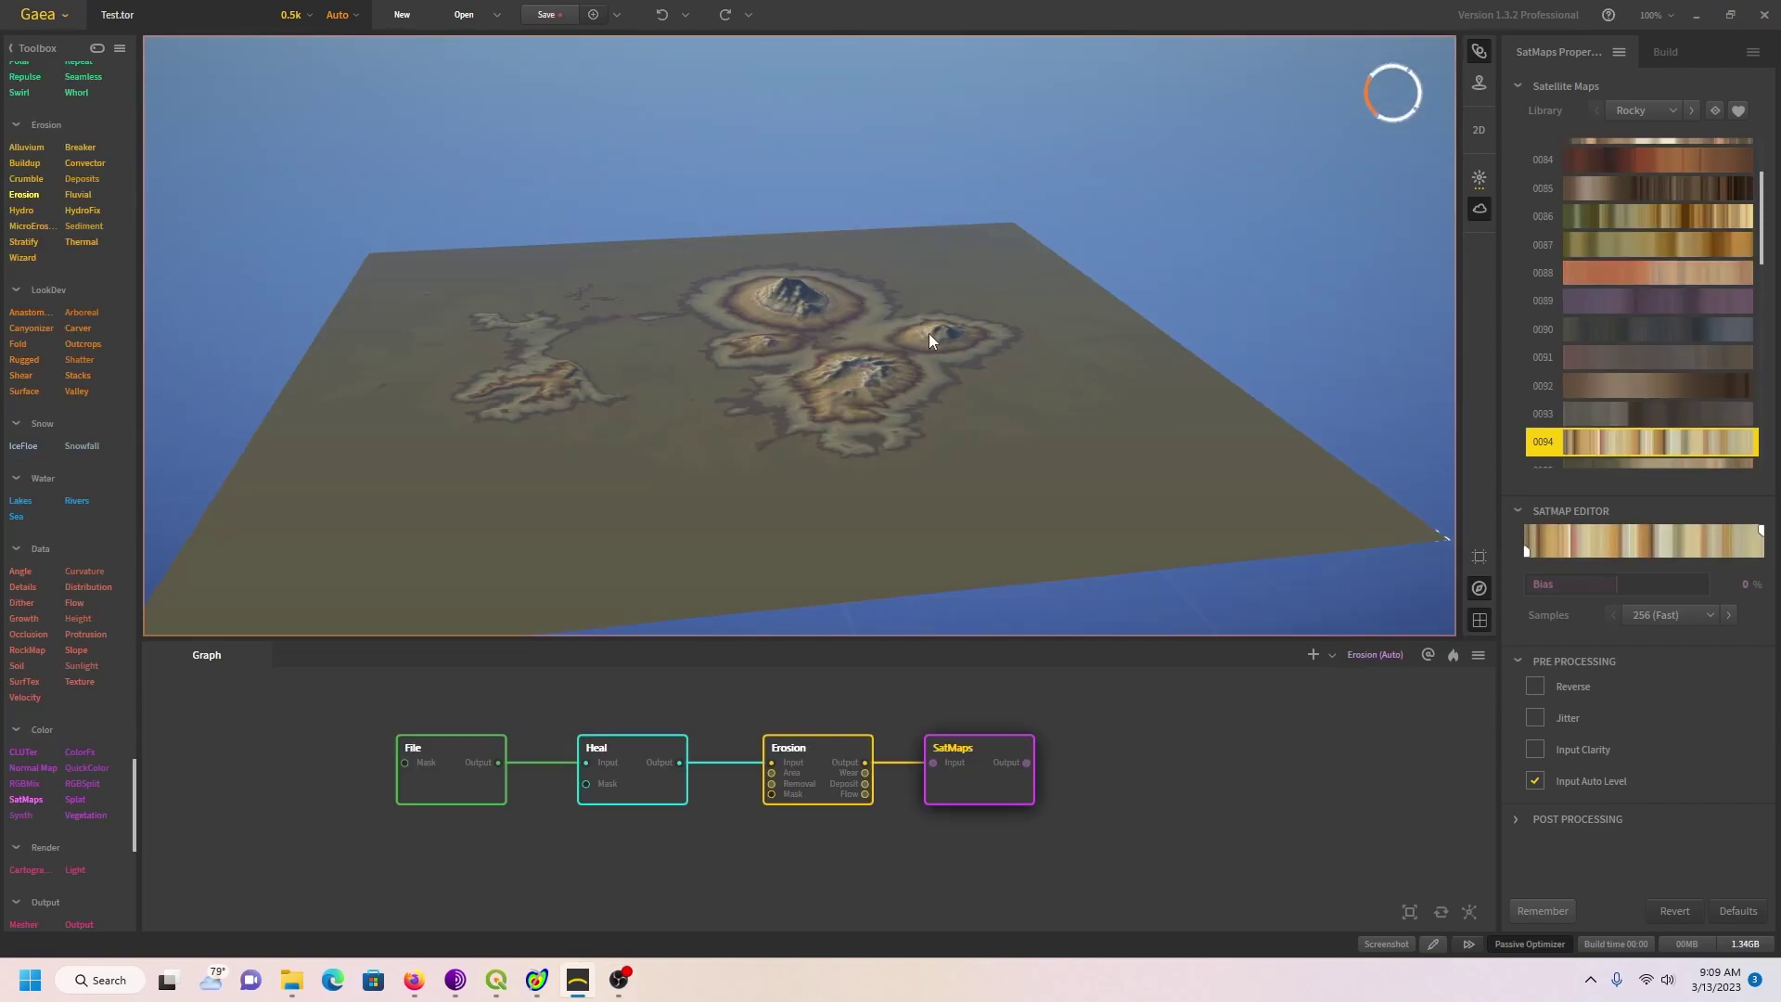
# Step: Disable the sky backdrop and view the coloured volcano terrain from overhead on the plain grid
pyautogui.moveTo(929, 341); pyautogui.dragTo(775, 308)
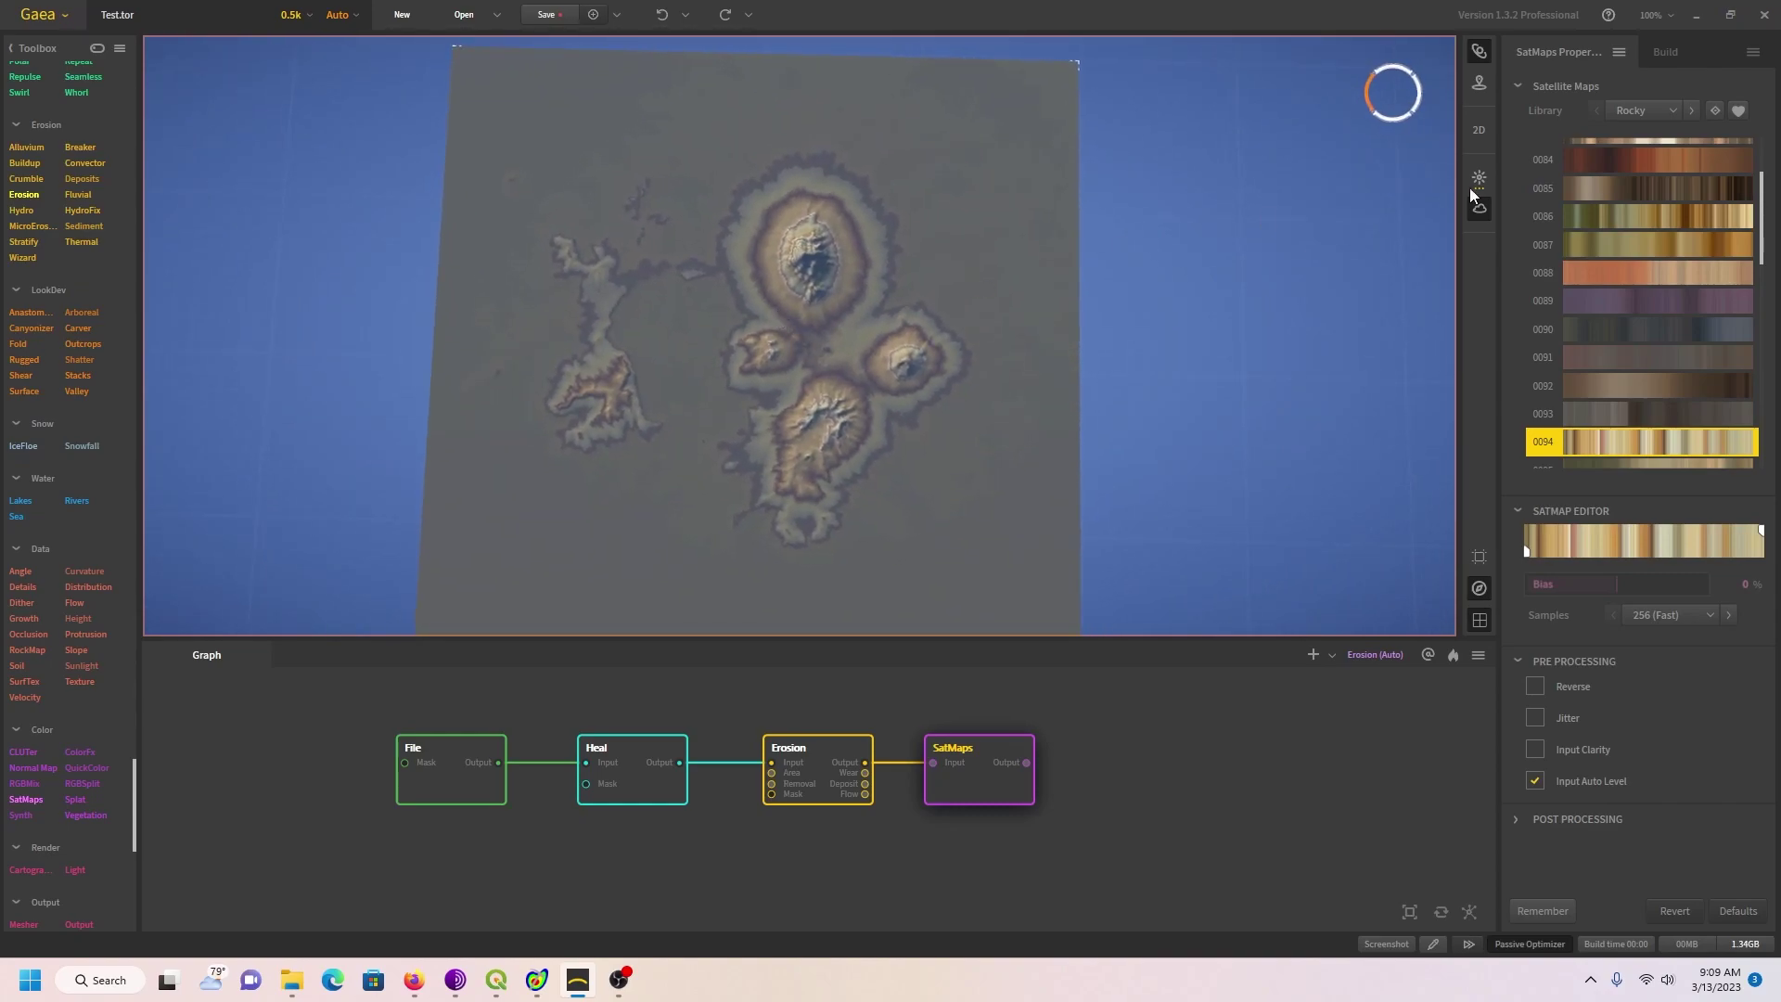
pyautogui.click(1489, 209)
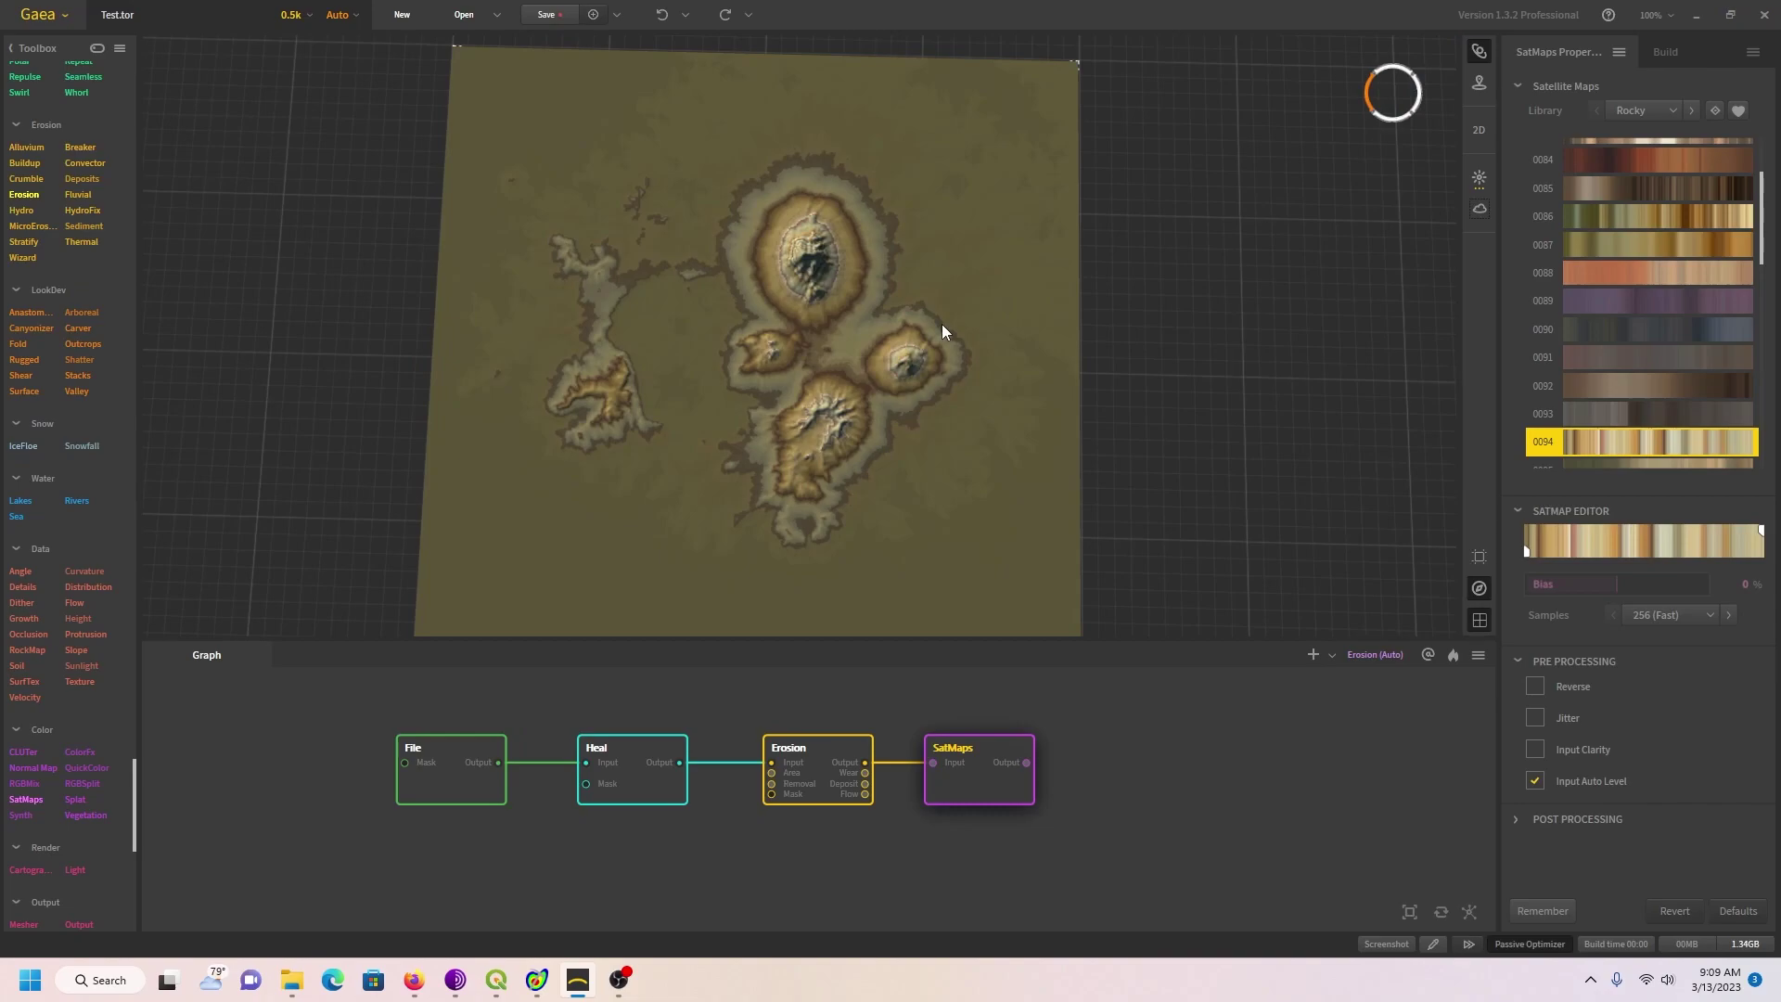
pyautogui.scroll(-3, 968, 297)
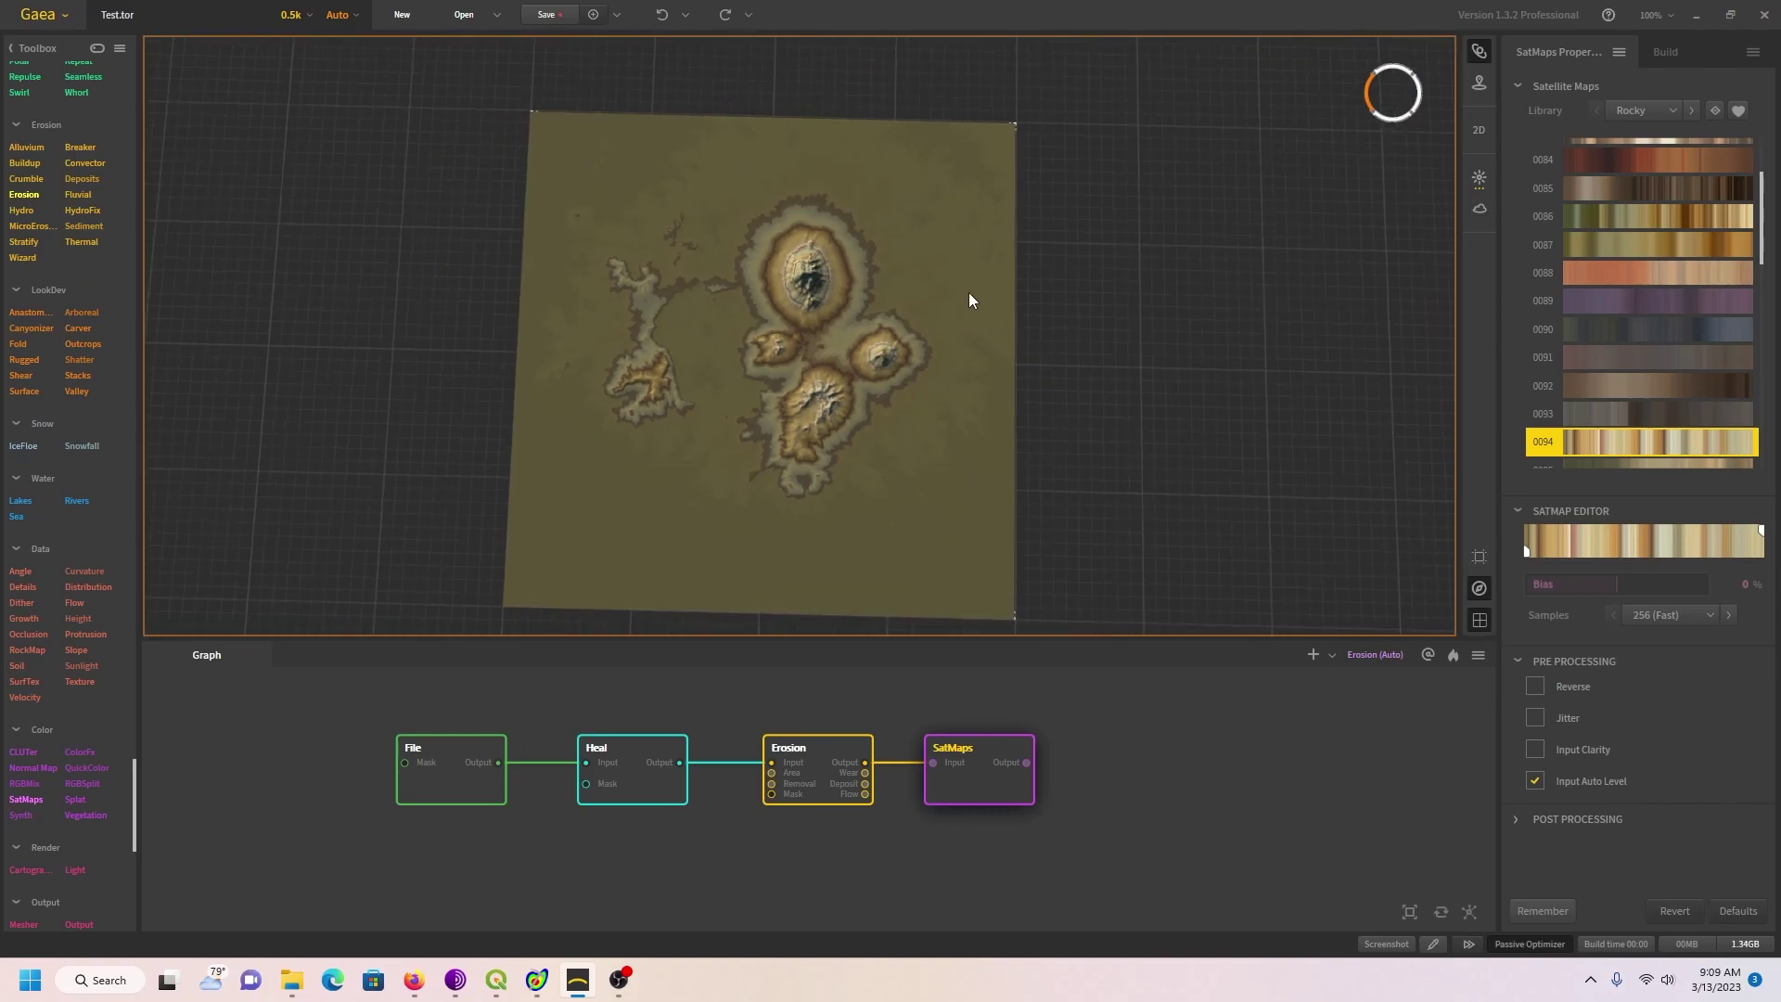
pyautogui.scroll(2, 968, 292)
pyautogui.scroll(2, 968, 292)
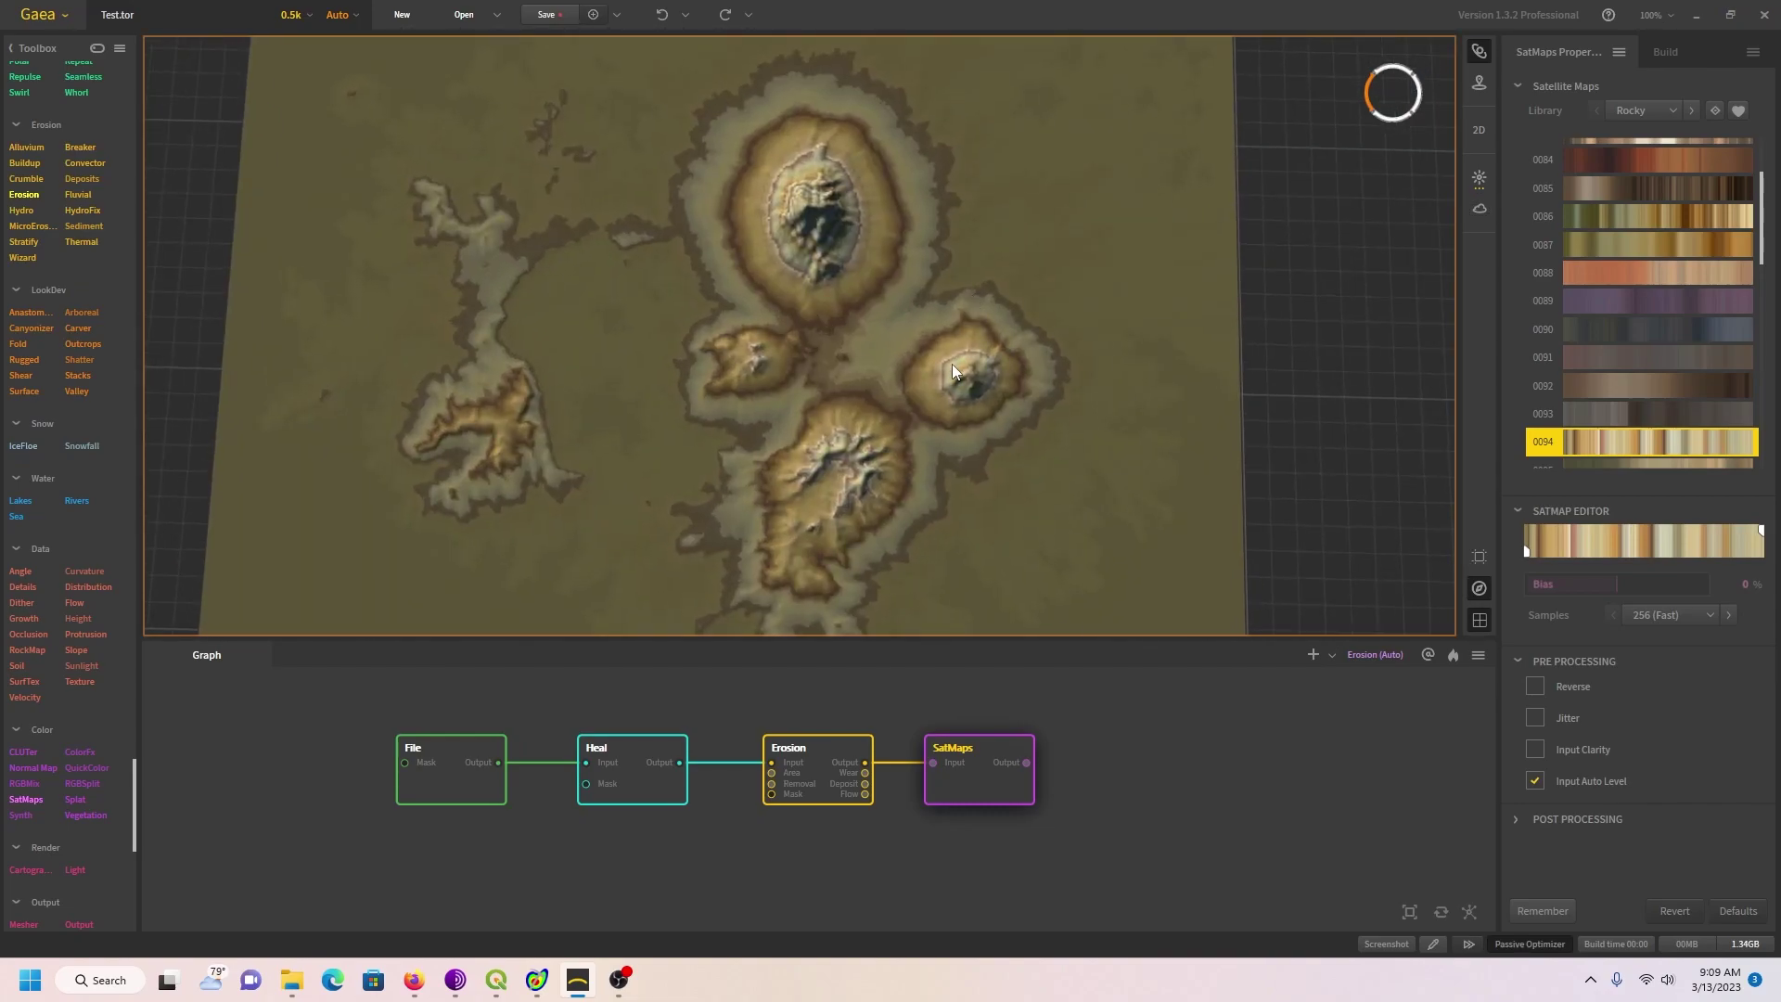
pyautogui.moveTo(952, 363); pyautogui.dragTo(949, 364)
pyautogui.scroll(-1, 949, 364)
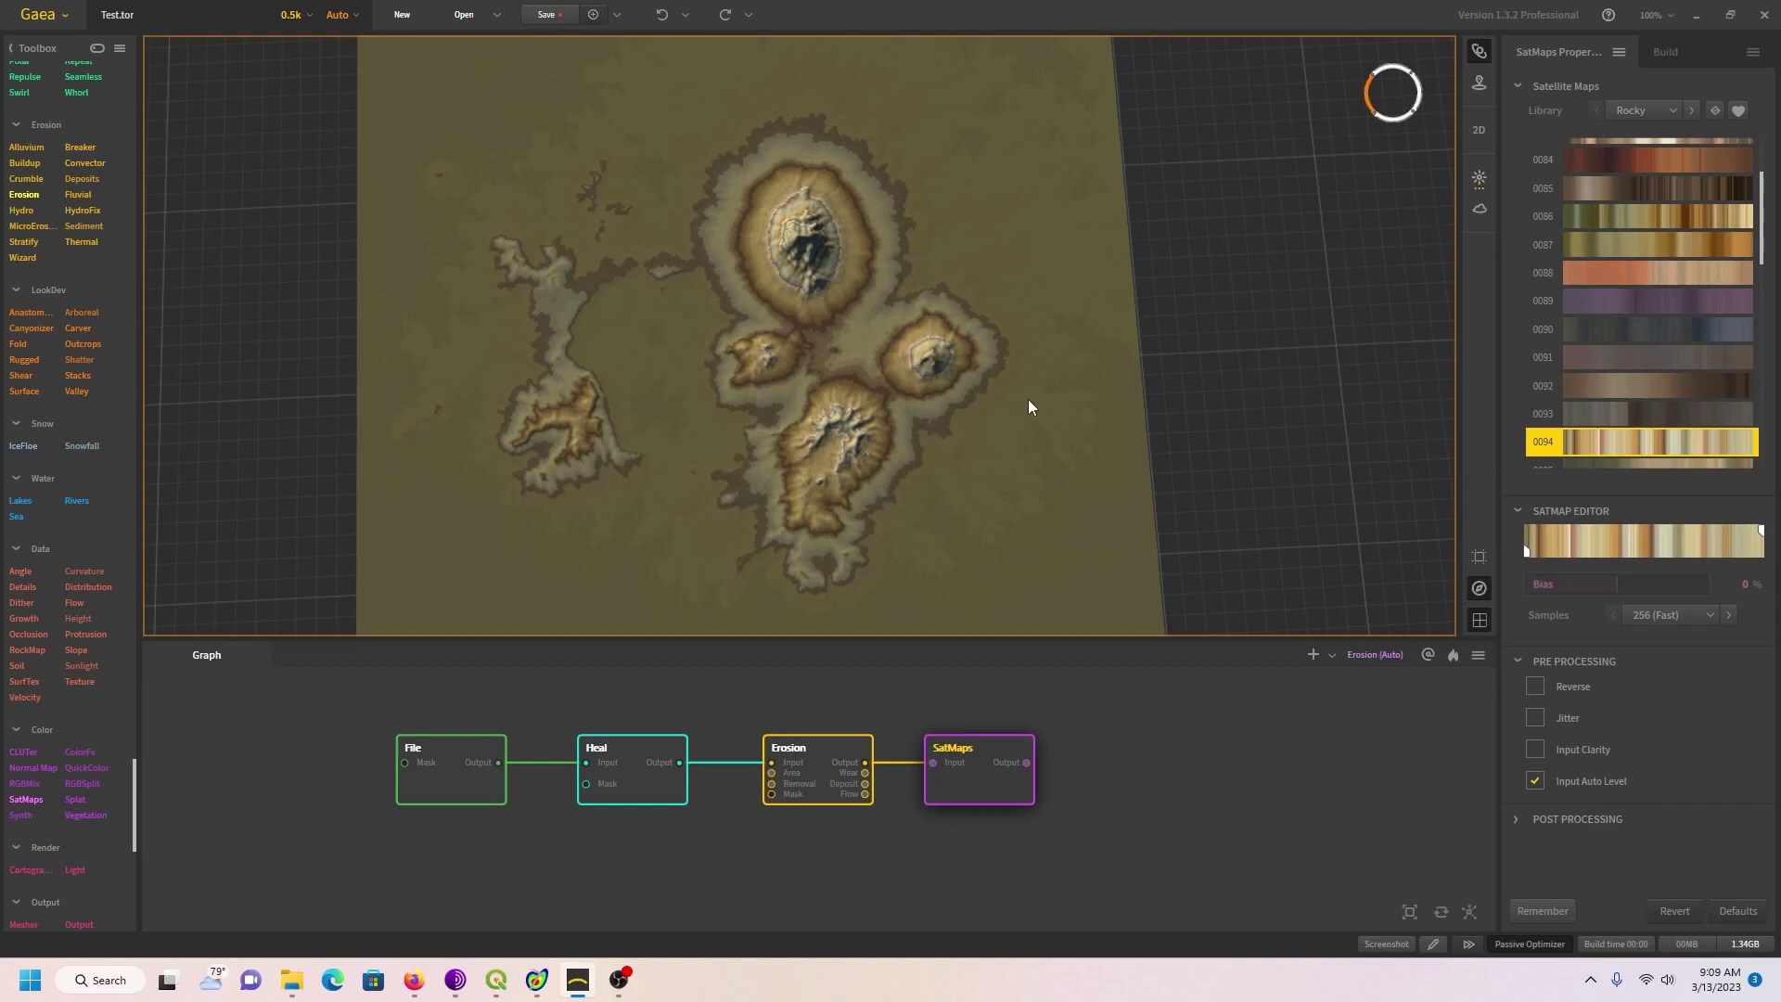
pyautogui.scroll(1, 1031, 397)
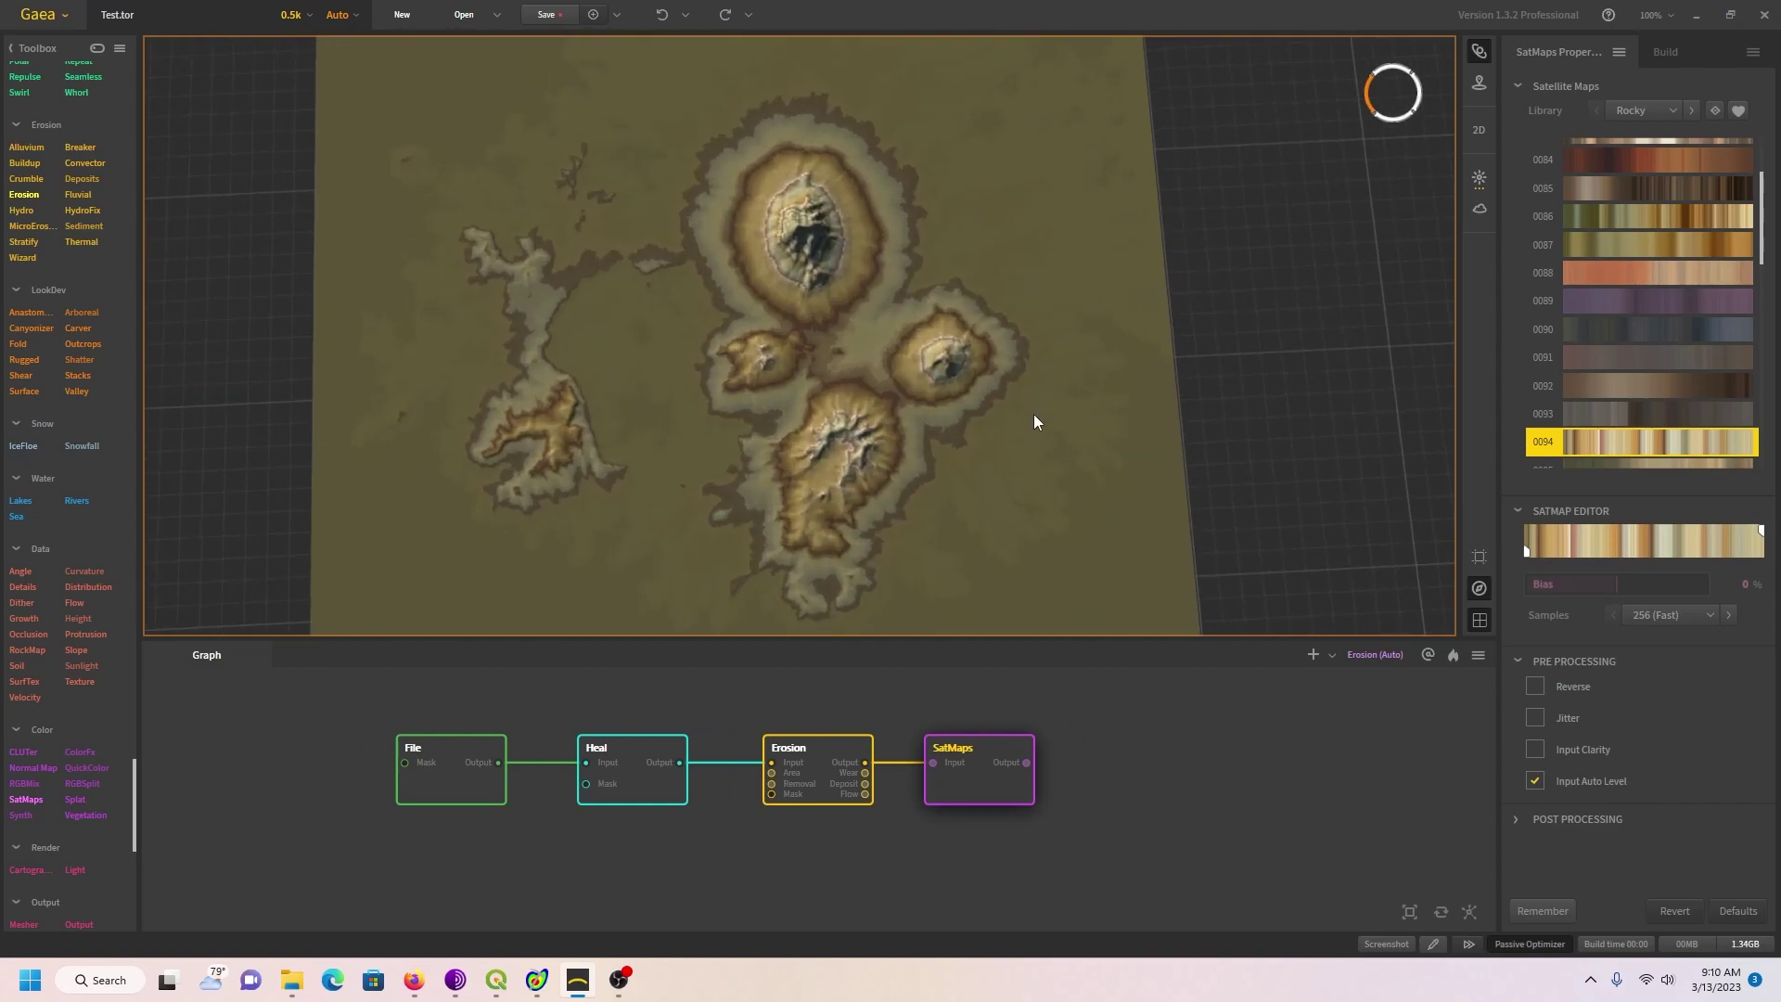
pyautogui.moveTo(1028, 420); pyautogui.dragTo(1029, 345)
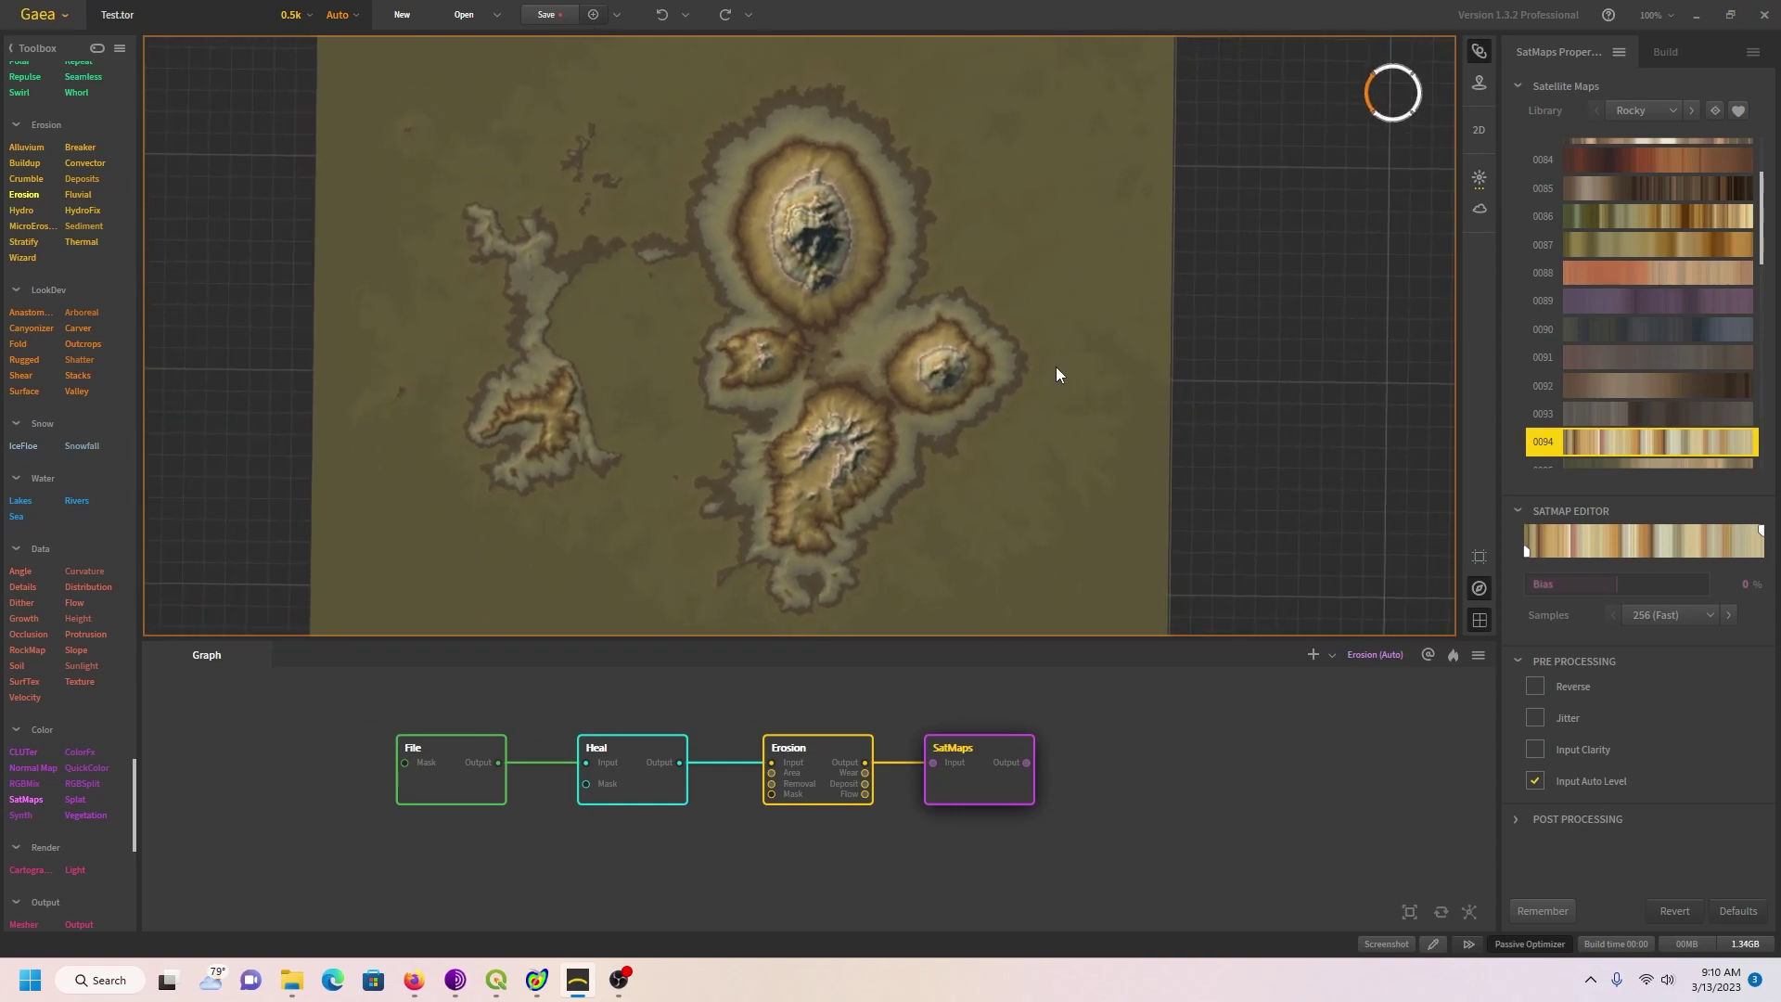